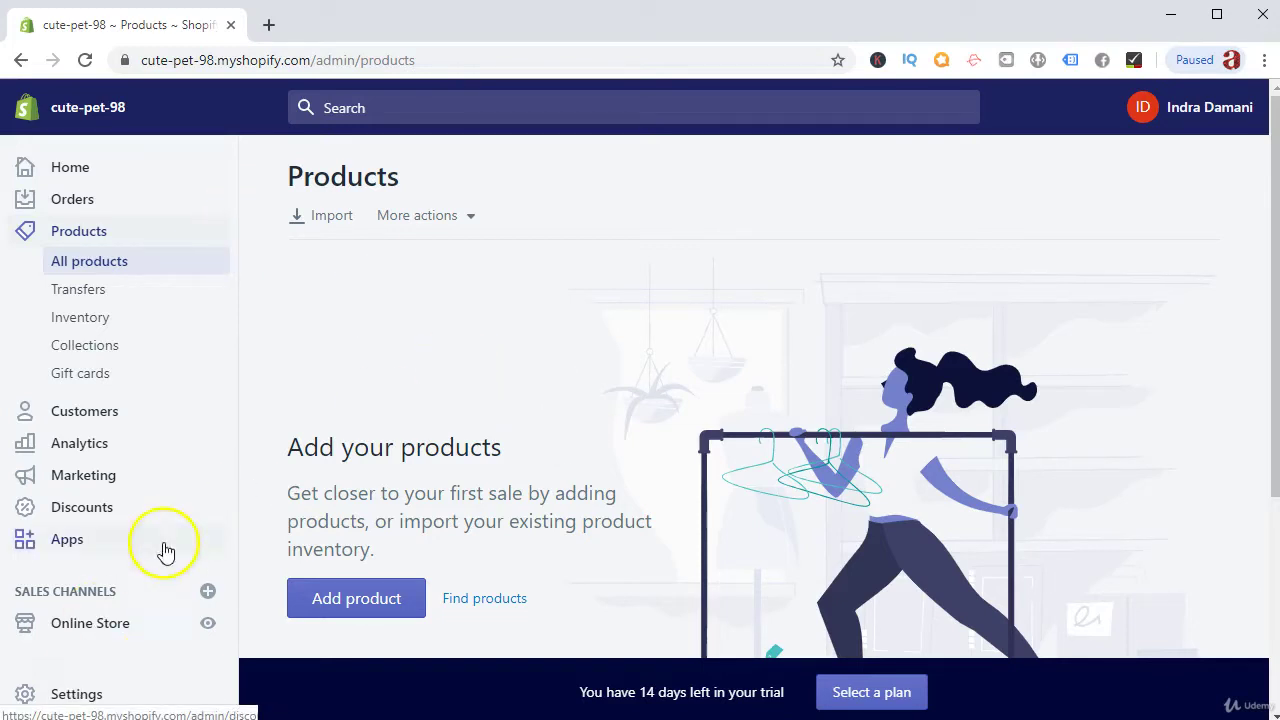
# Find AliExpress through a web search in a new browser tab and open its official, non-sponsored site.
pyautogui.click(268, 24)
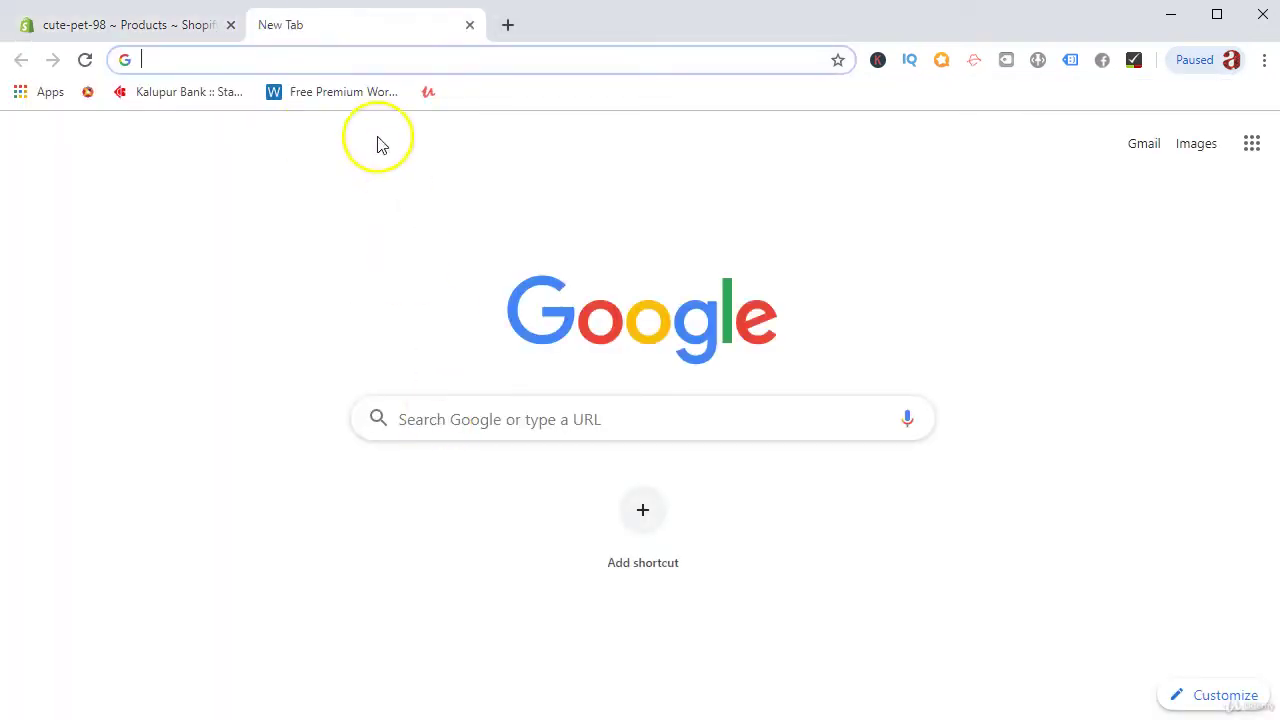
pyautogui.click(326, 69)
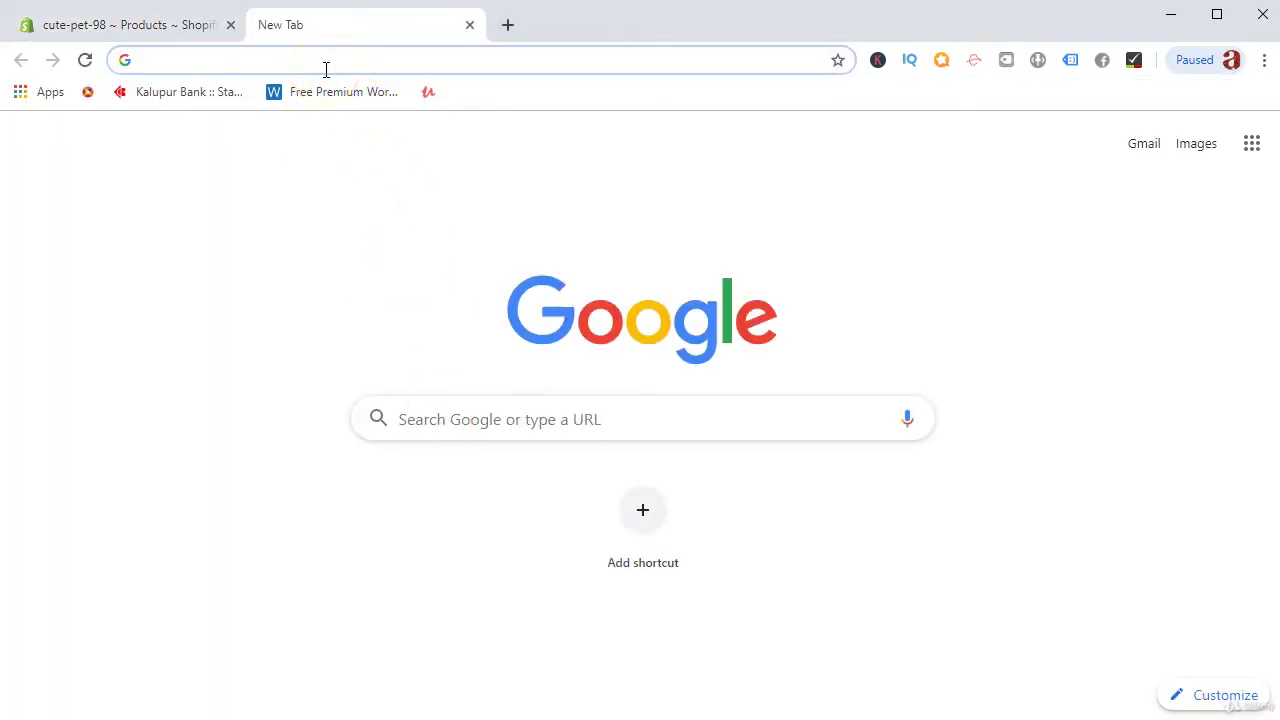
pyautogui.write('aliex')
pyautogui.press('Return')
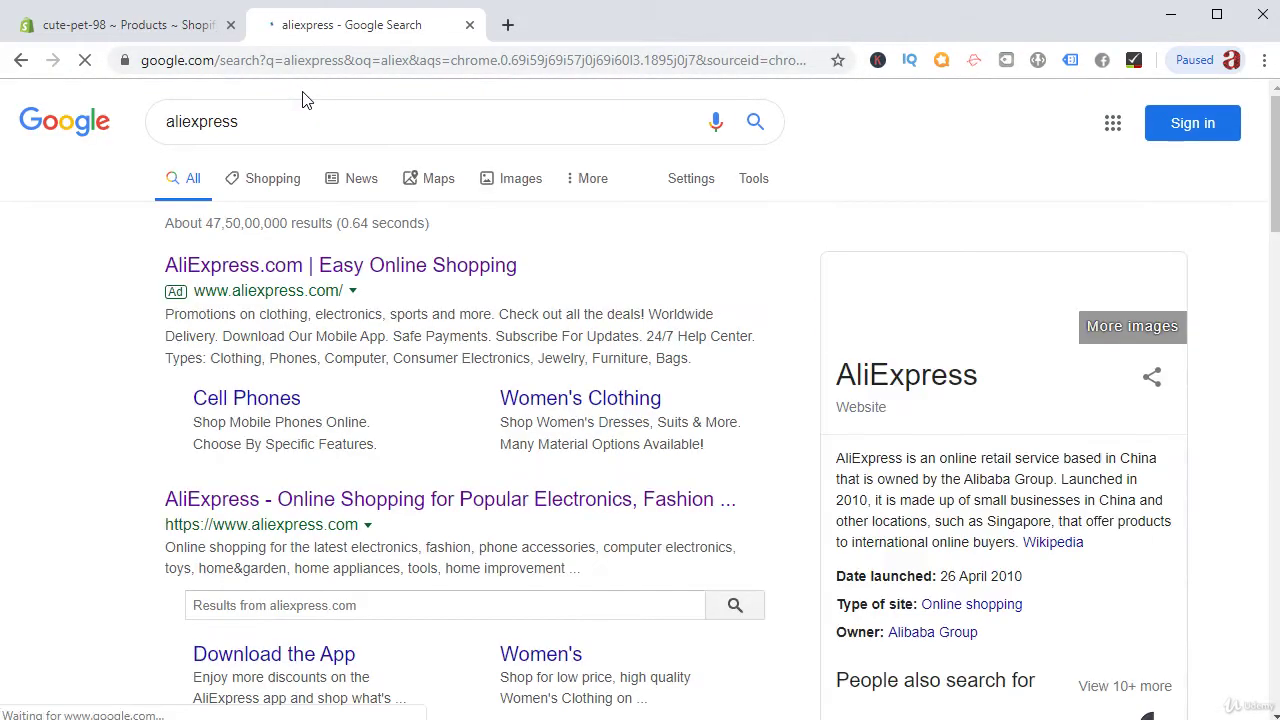
pyautogui.click(440, 503)
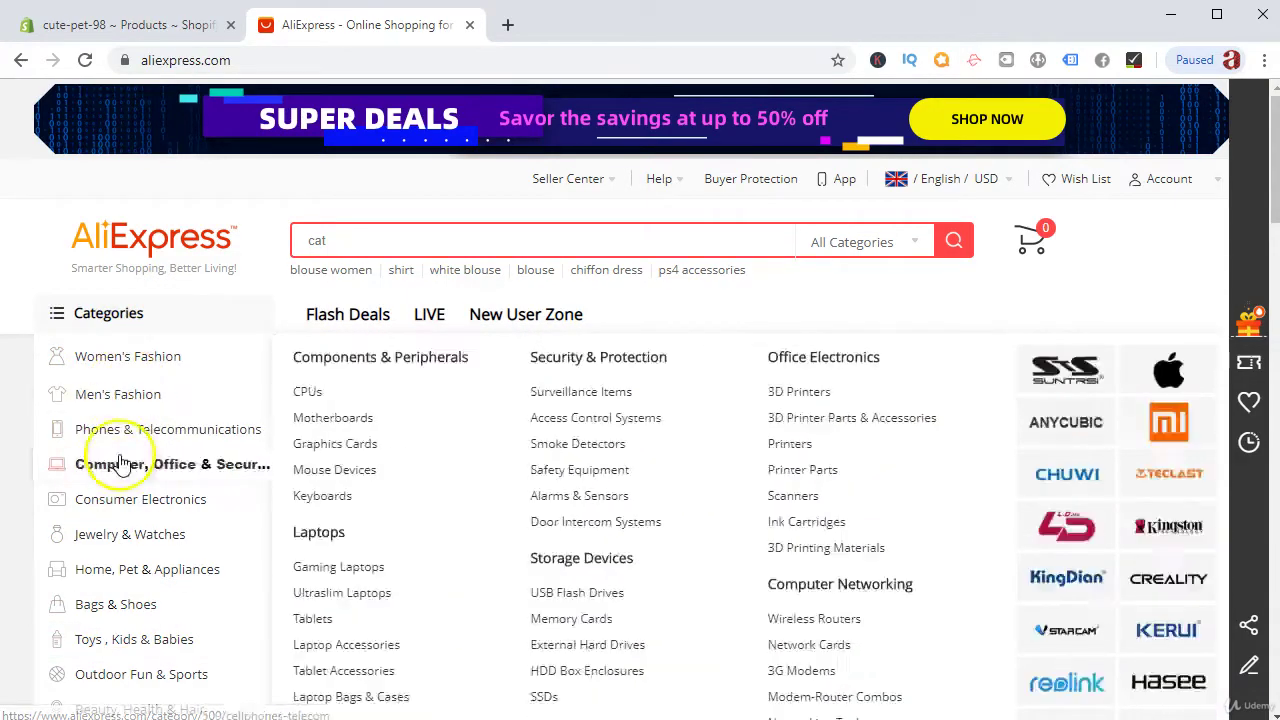
# Open the Pet Products category under the home and pet departments and sort the listings by Orders.
pyautogui.click(128, 573)
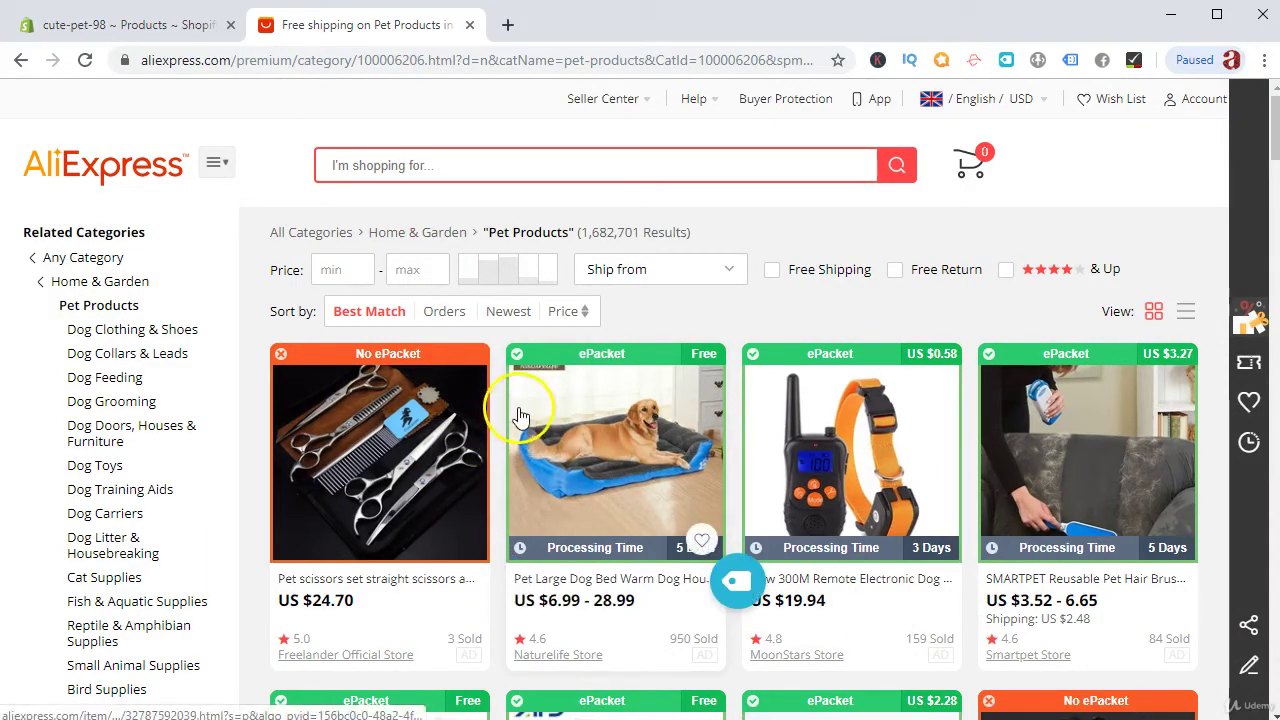
pyautogui.click(431, 314)
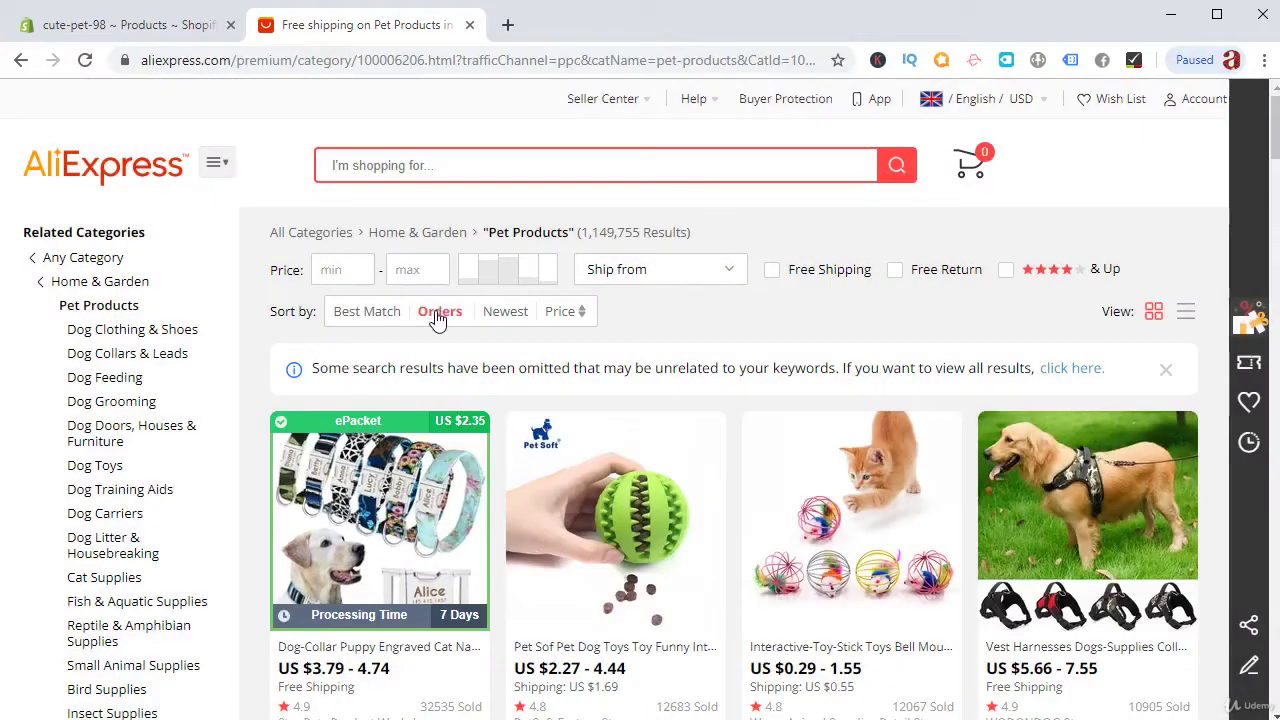
# Browse the best-selling pet products and compare their units sold, ratings, prices and shipping costs.
pyautogui.scroll(-2, 443, 331)
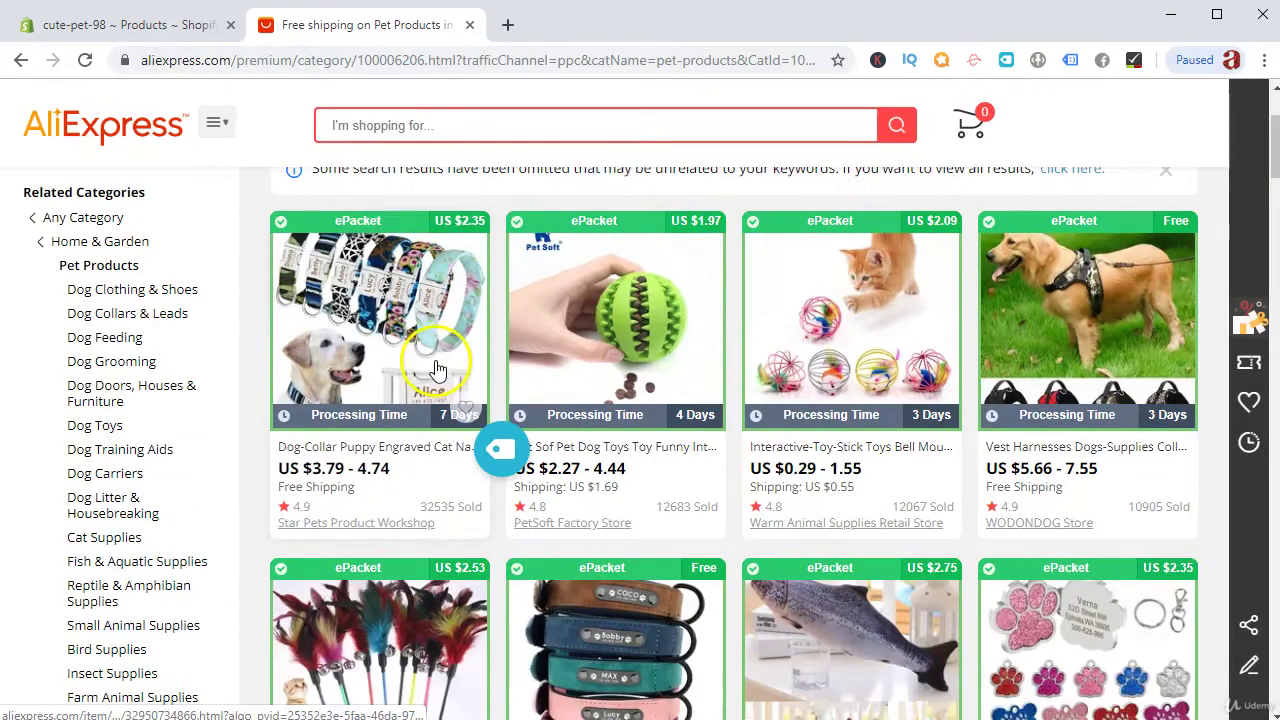
pyautogui.scroll(1, 434, 357)
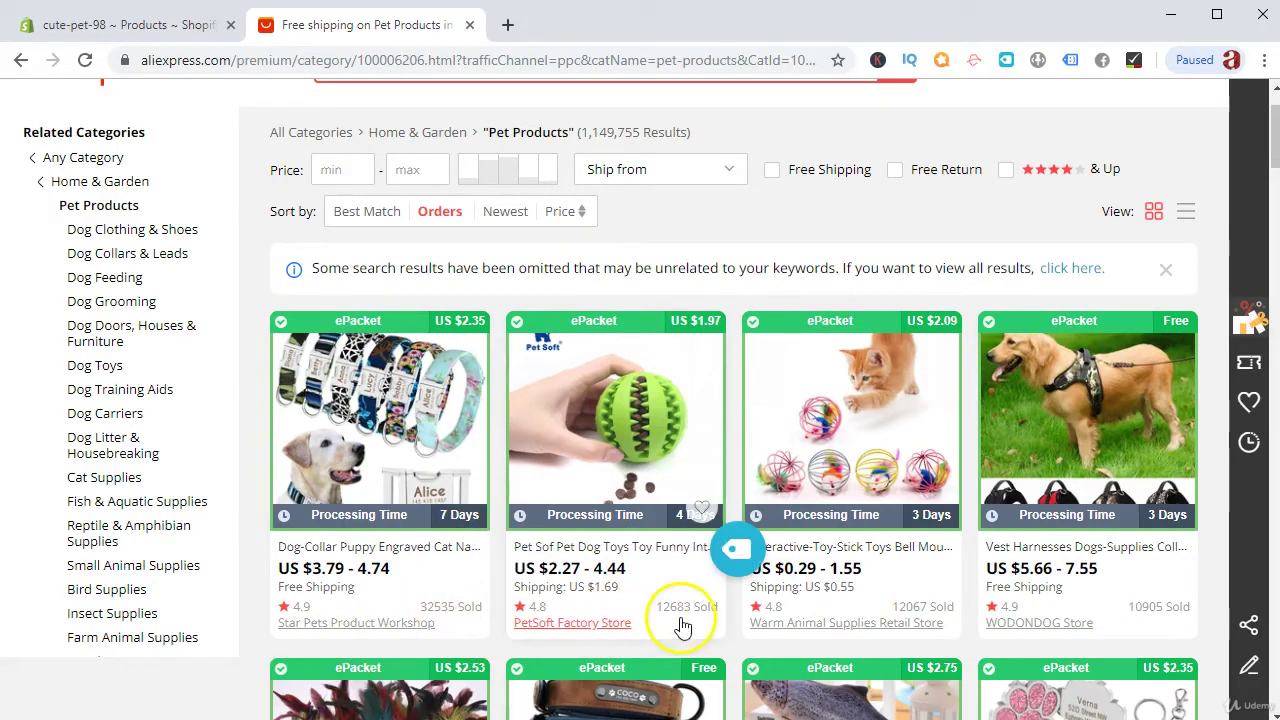
pyautogui.scroll(-2, 677, 605)
pyautogui.scroll(-2, 651, 590)
pyautogui.scroll(5, 385, 485)
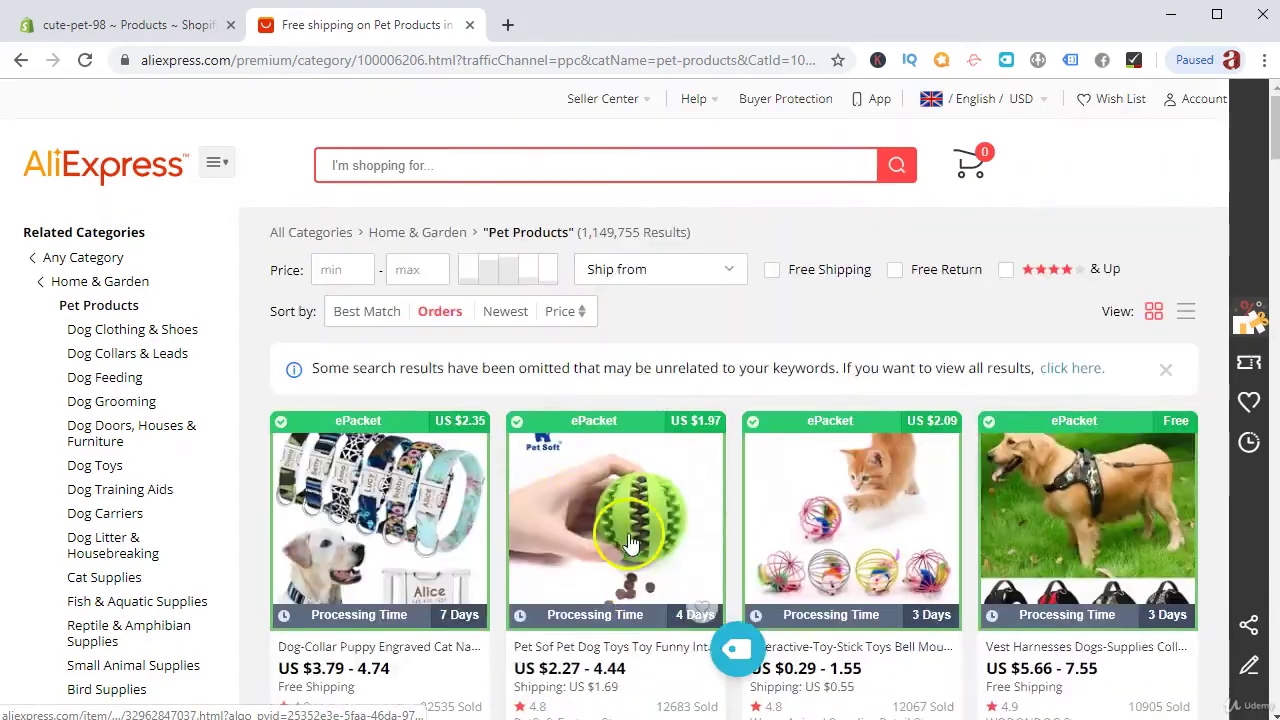
pyautogui.scroll(-2, 390, 495)
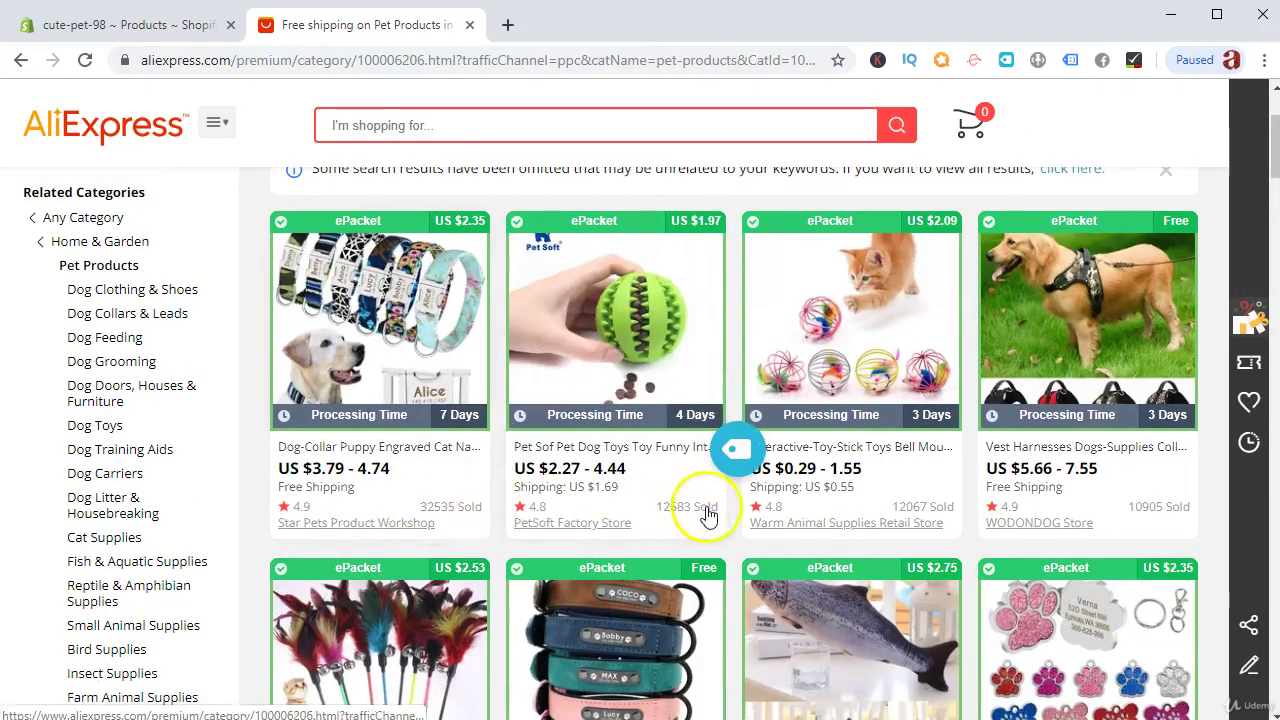
pyautogui.scroll(-3, 778, 476)
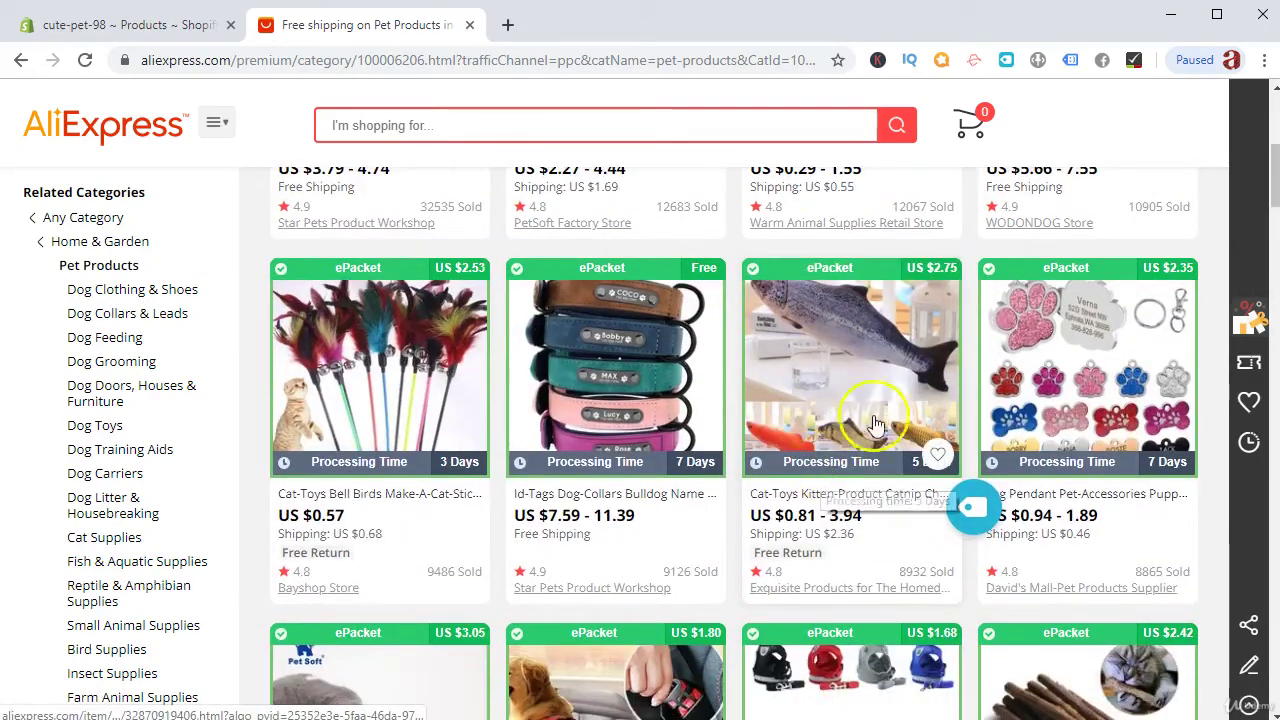
pyautogui.scroll(-1, 812, 530)
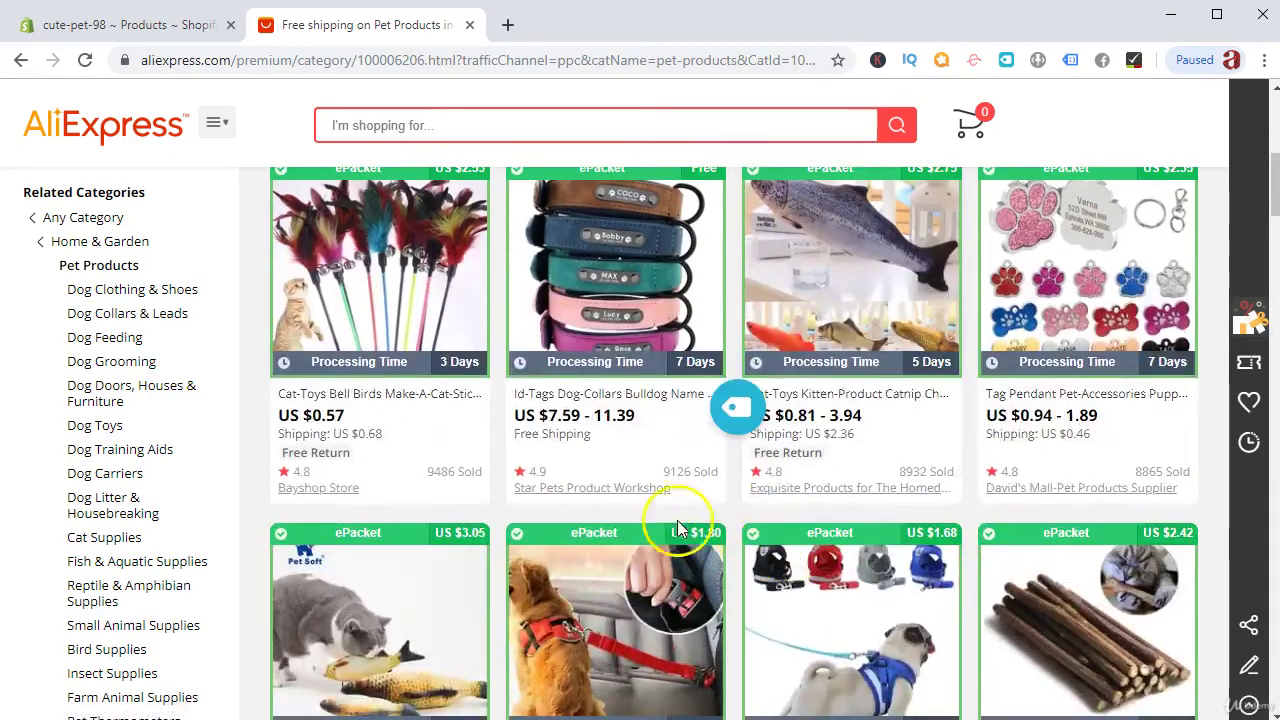
pyautogui.scroll(6, 643, 509)
pyautogui.scroll(-2, 443, 525)
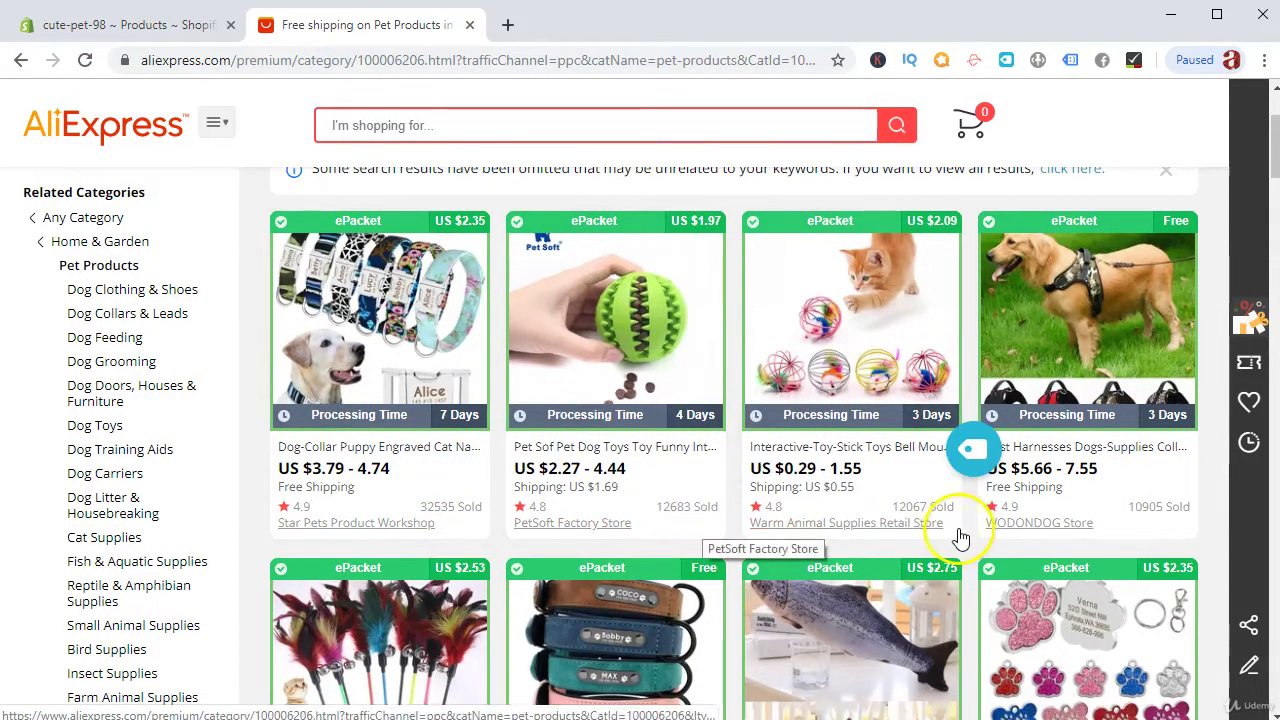
pyautogui.scroll(-3, 1110, 535)
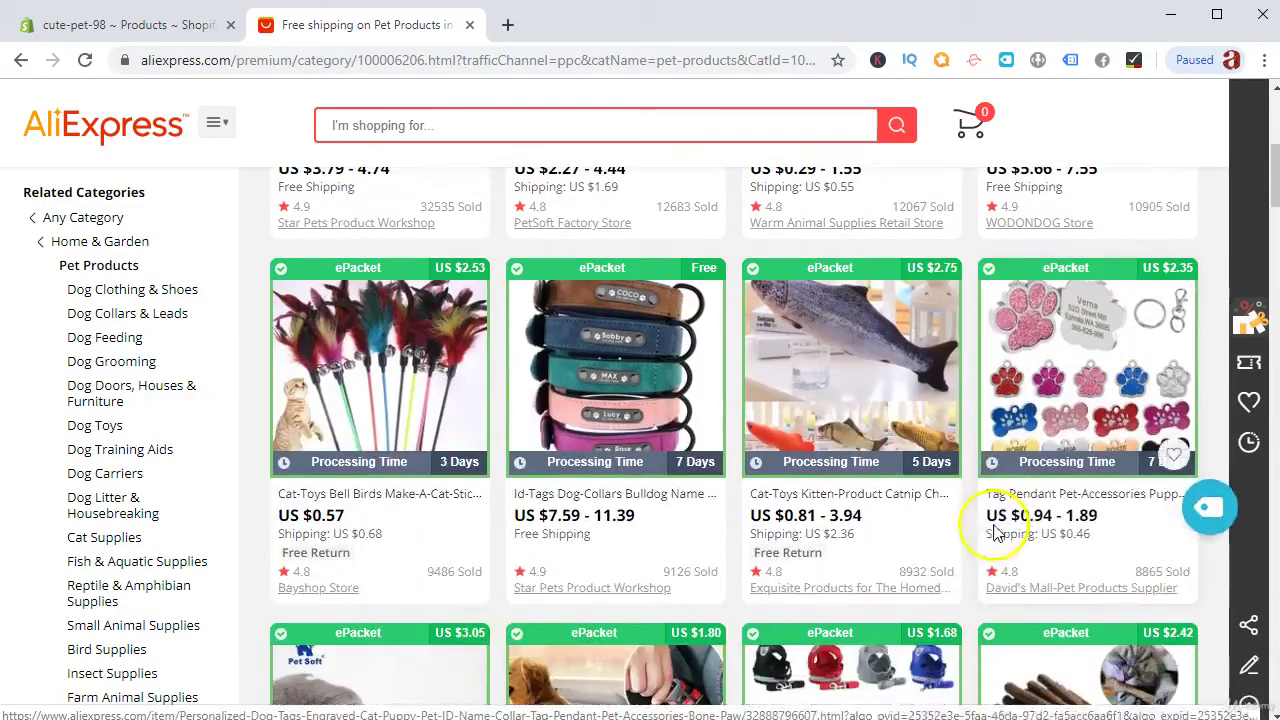
pyautogui.scroll(-5, 640, 450)
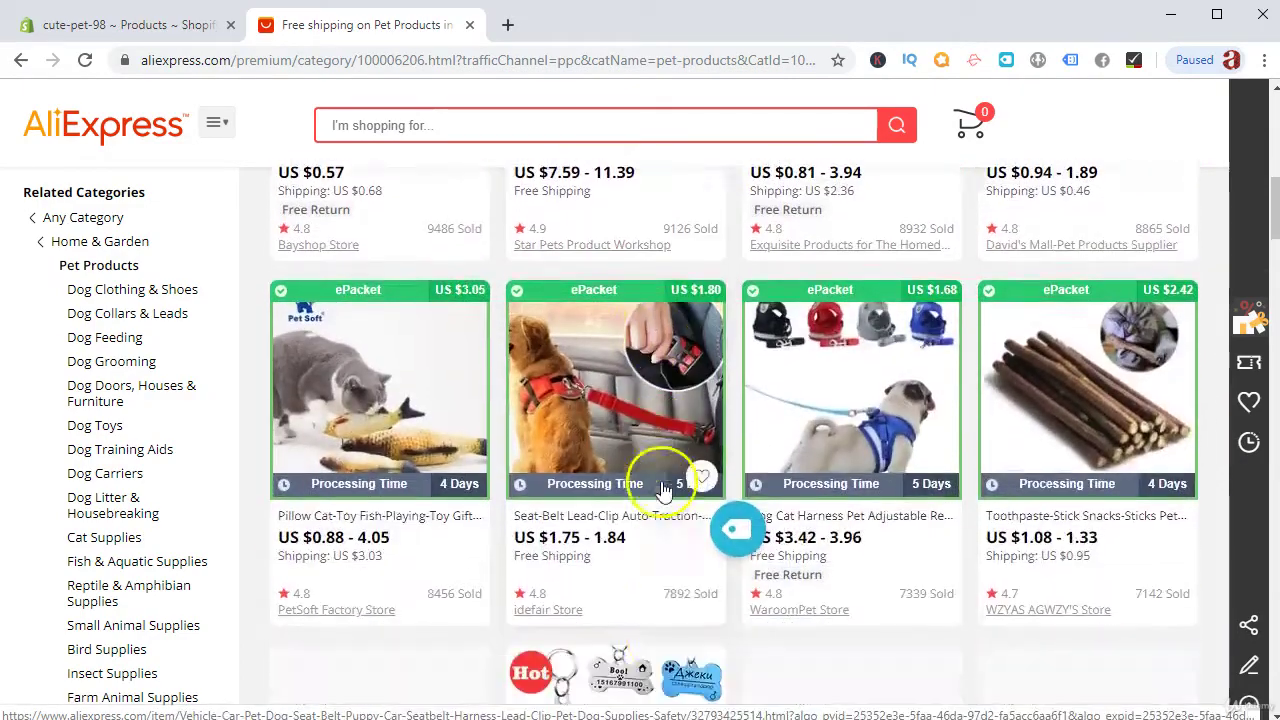
pyautogui.scroll(-1, 663, 478)
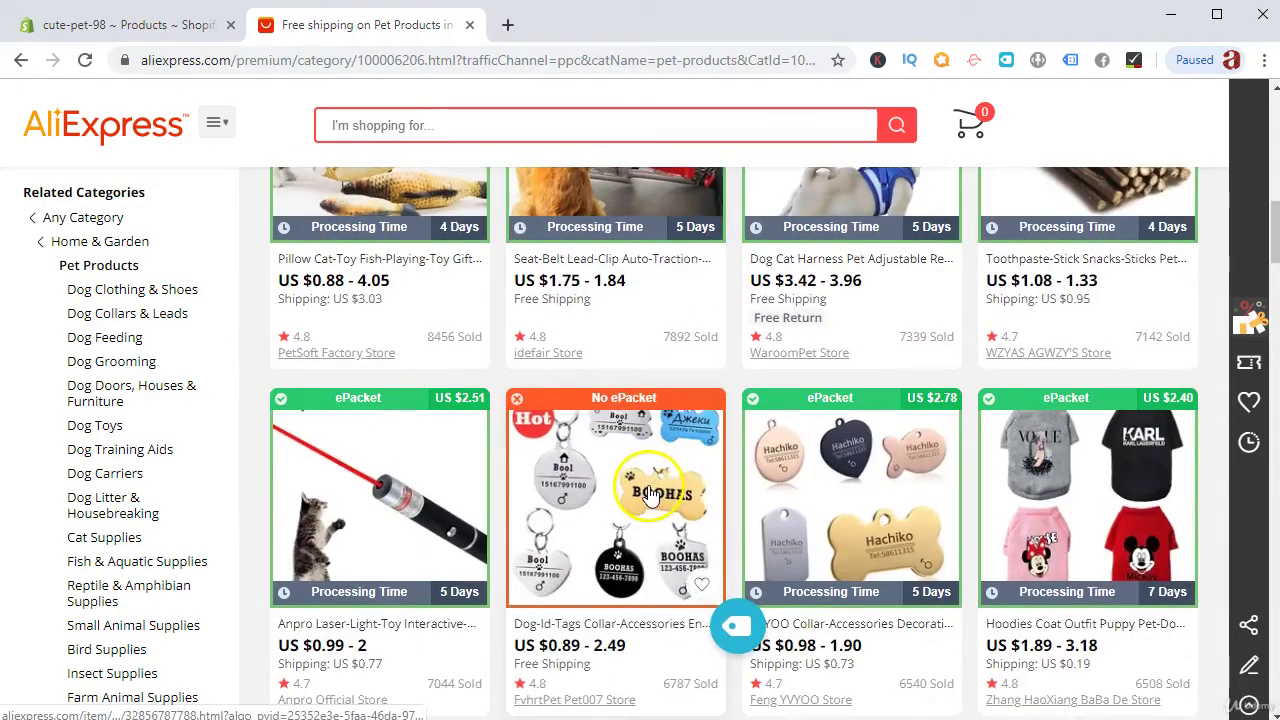
pyautogui.scroll(5, 650, 500)
pyautogui.scroll(4, 514, 491)
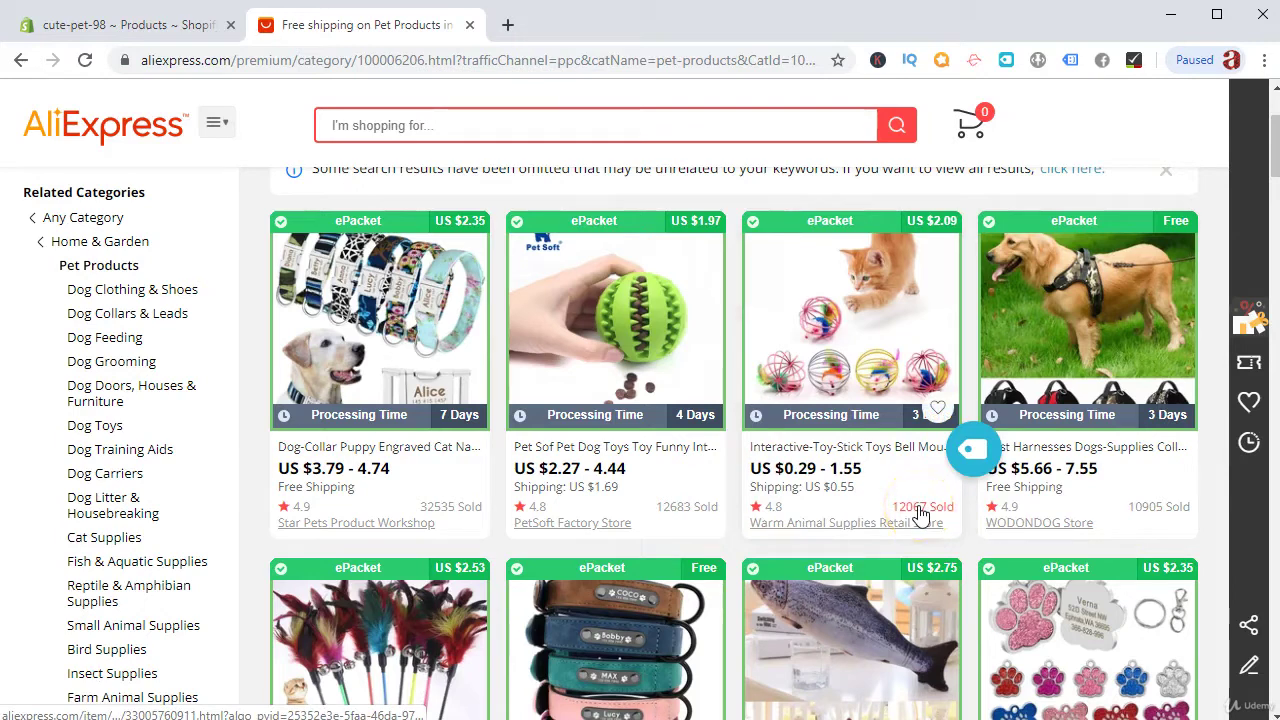
pyautogui.click(445, 513)
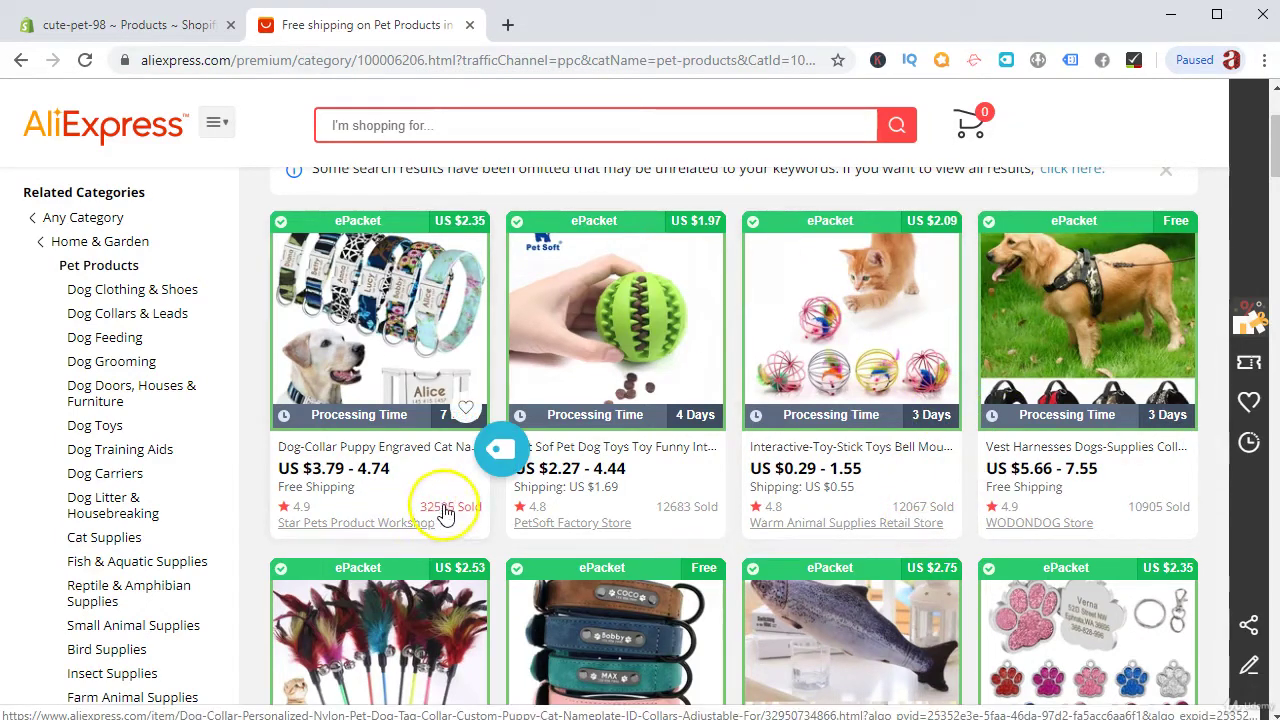
pyautogui.click(788, 523)
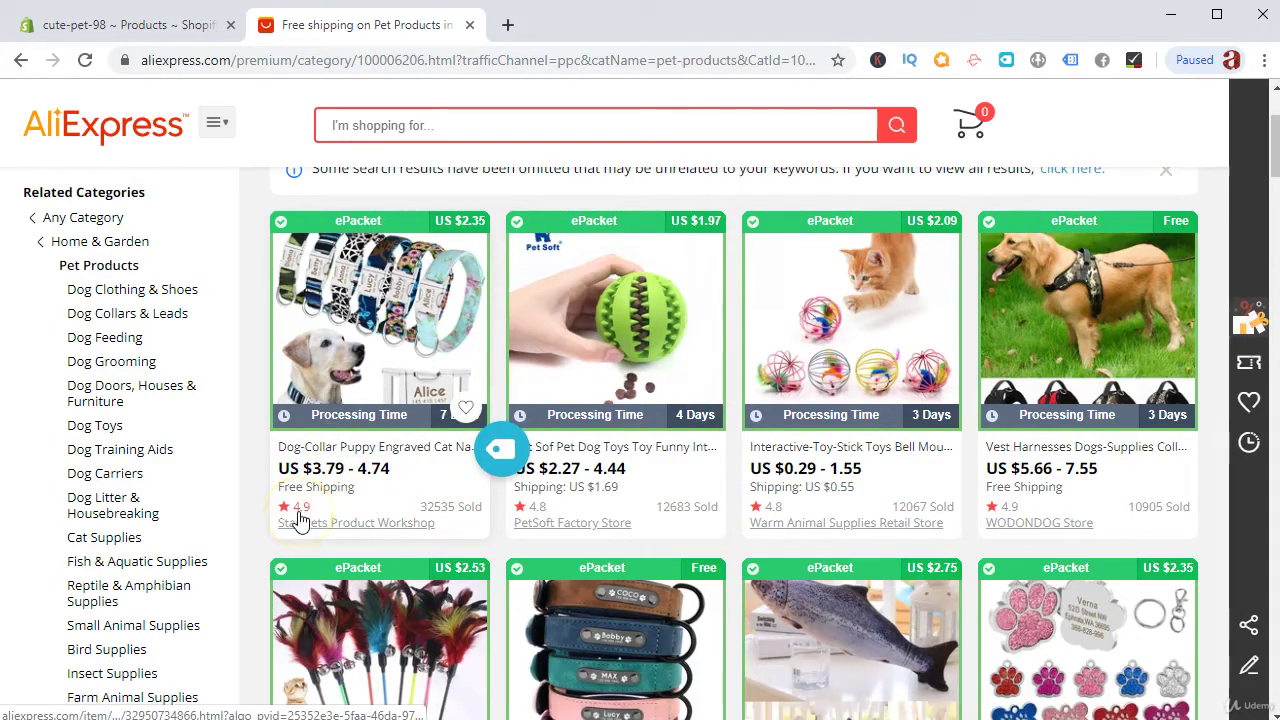
# Open the engraved dog collar listing from Star Pets Product Workshop in a separate browser tab and switch to it.
pyautogui.rightClick(364, 447)
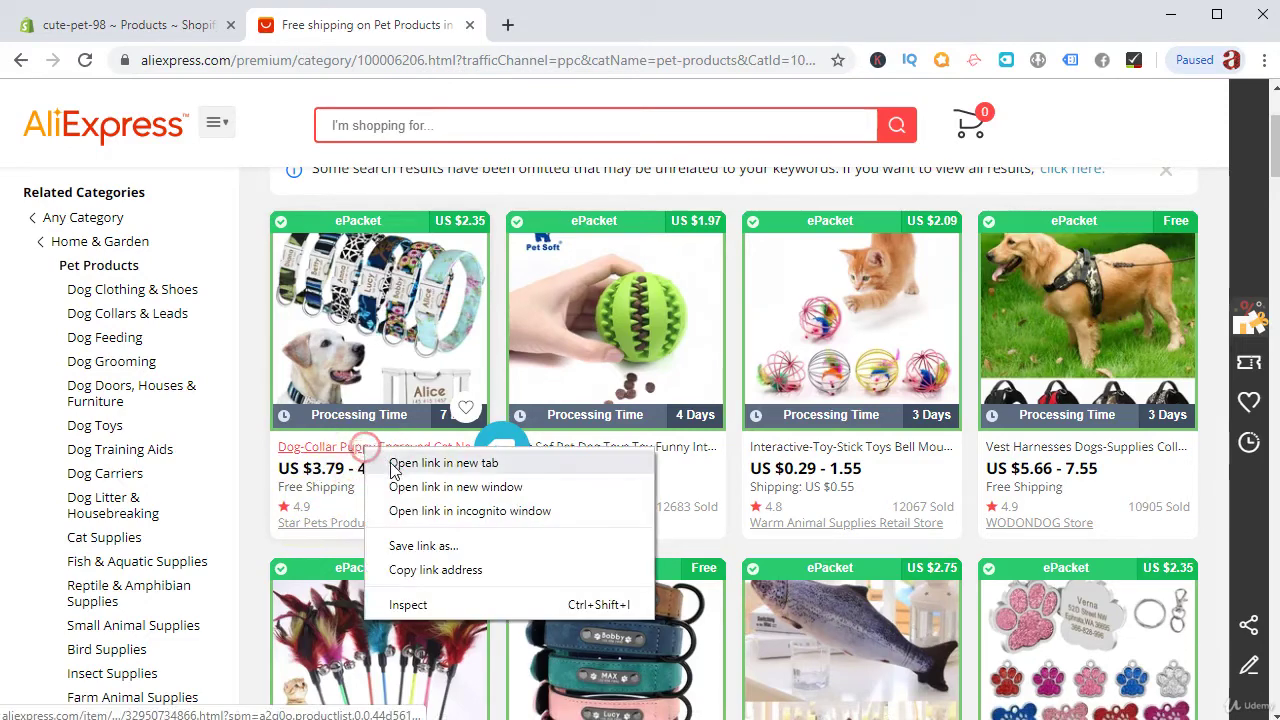
pyautogui.click(420, 463)
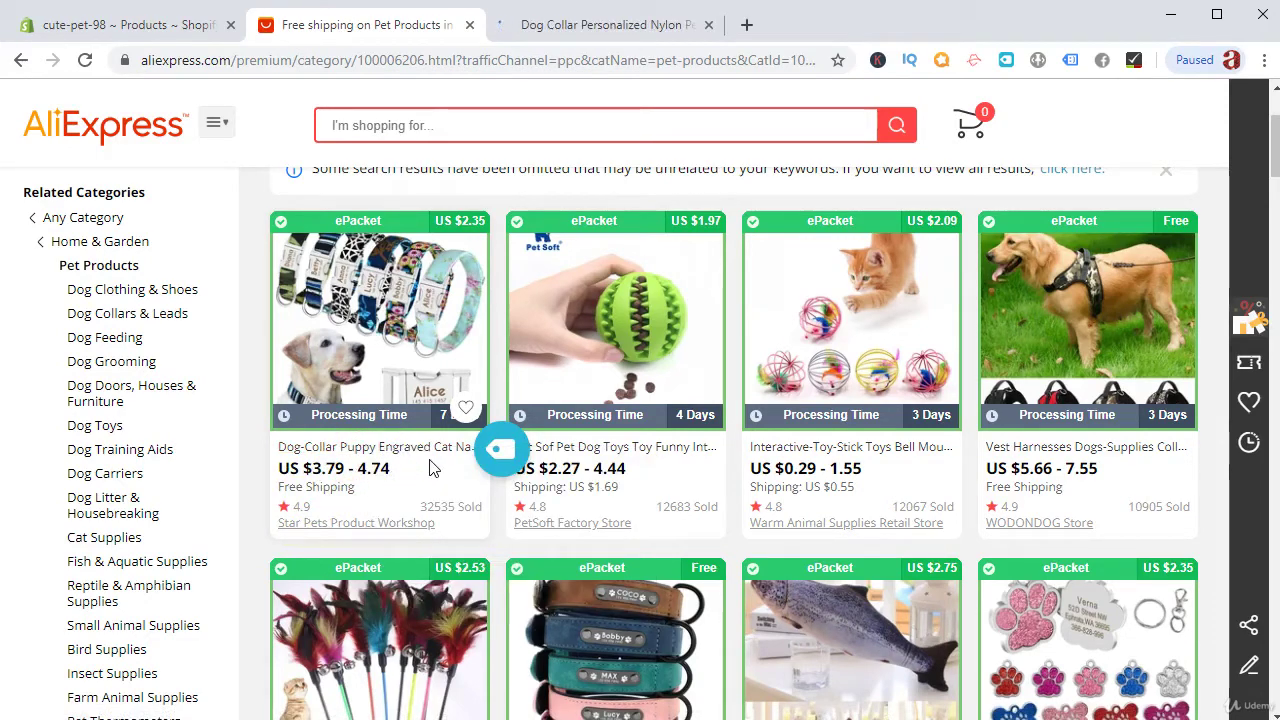
pyautogui.click(588, 22)
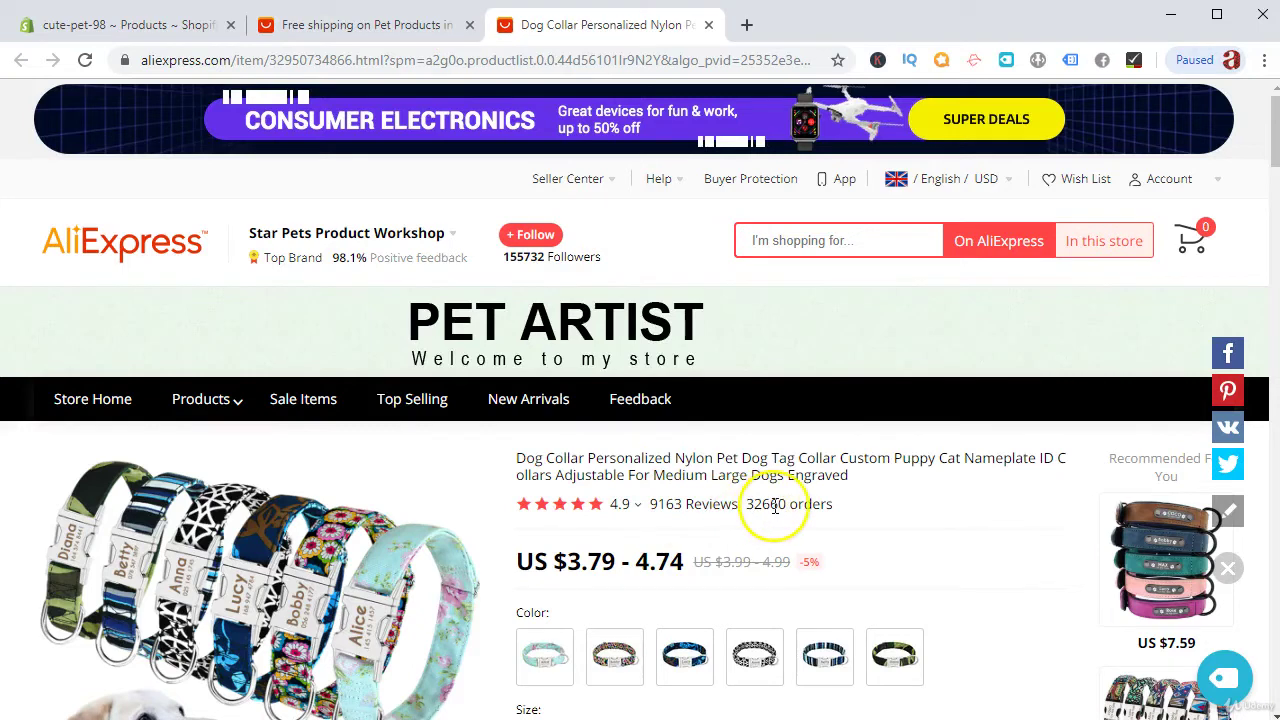
# Examine the dog collar's order count, size options and star-rating breakdown on its product page.
pyautogui.moveTo(747, 508); pyautogui.dragTo(797, 505)
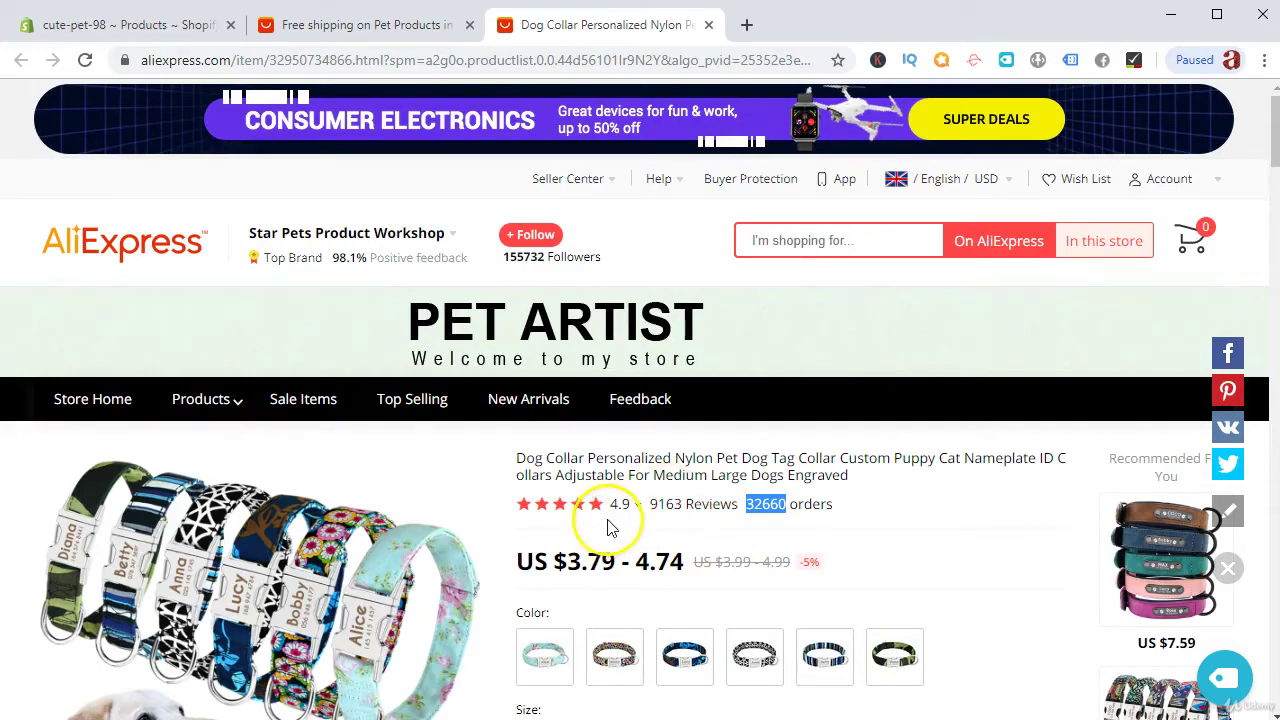
pyautogui.scroll(-5, 262, 530)
pyautogui.click(588, 468)
pyautogui.scroll(3, 533, 311)
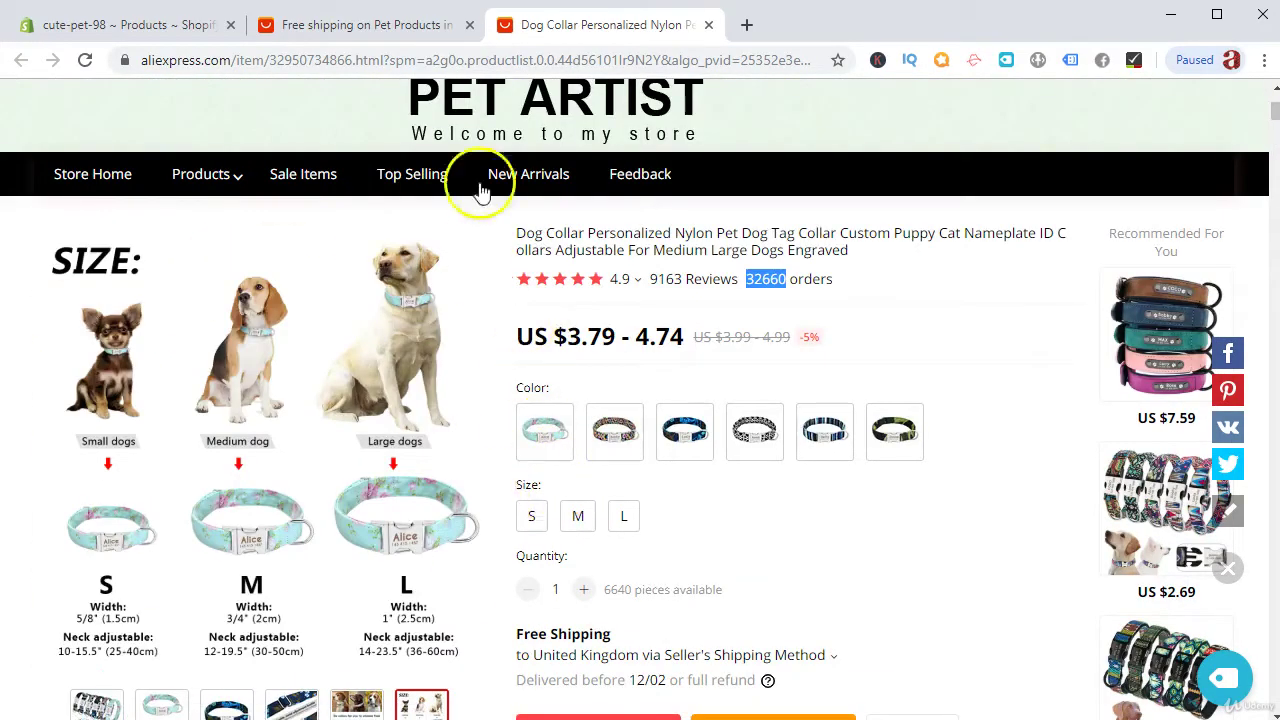
pyautogui.click(531, 517)
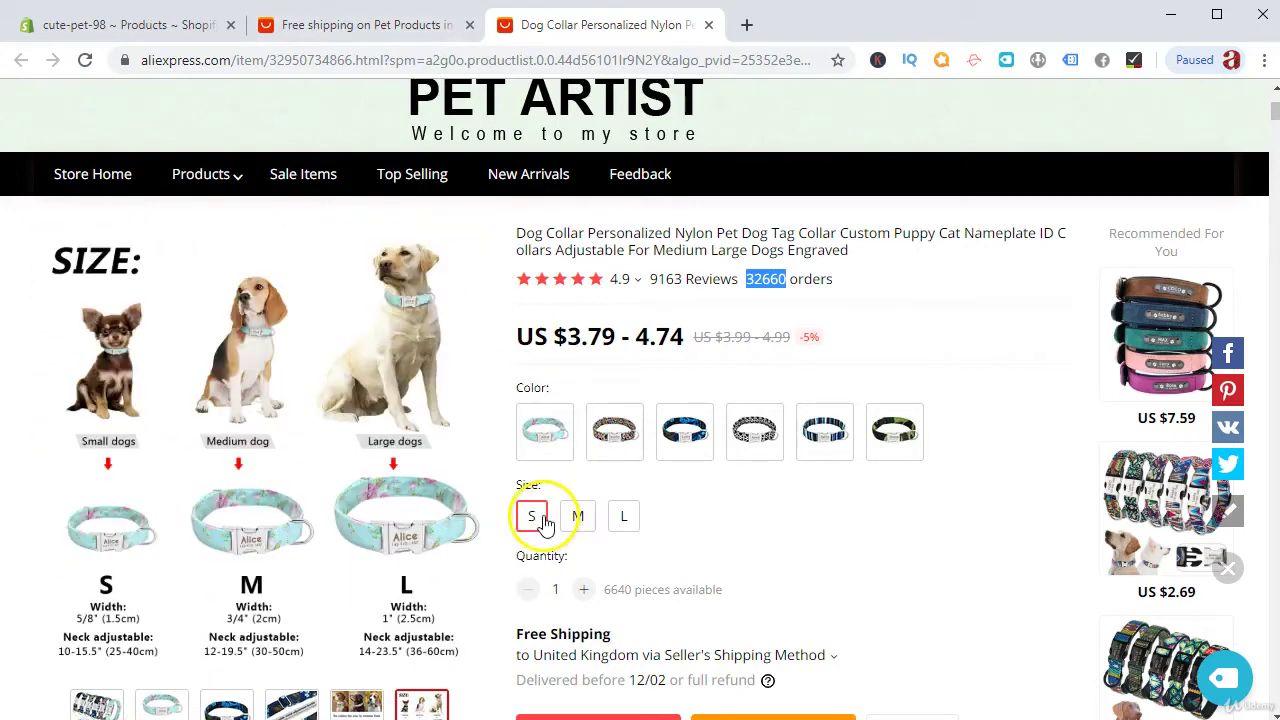
pyautogui.click(540, 517)
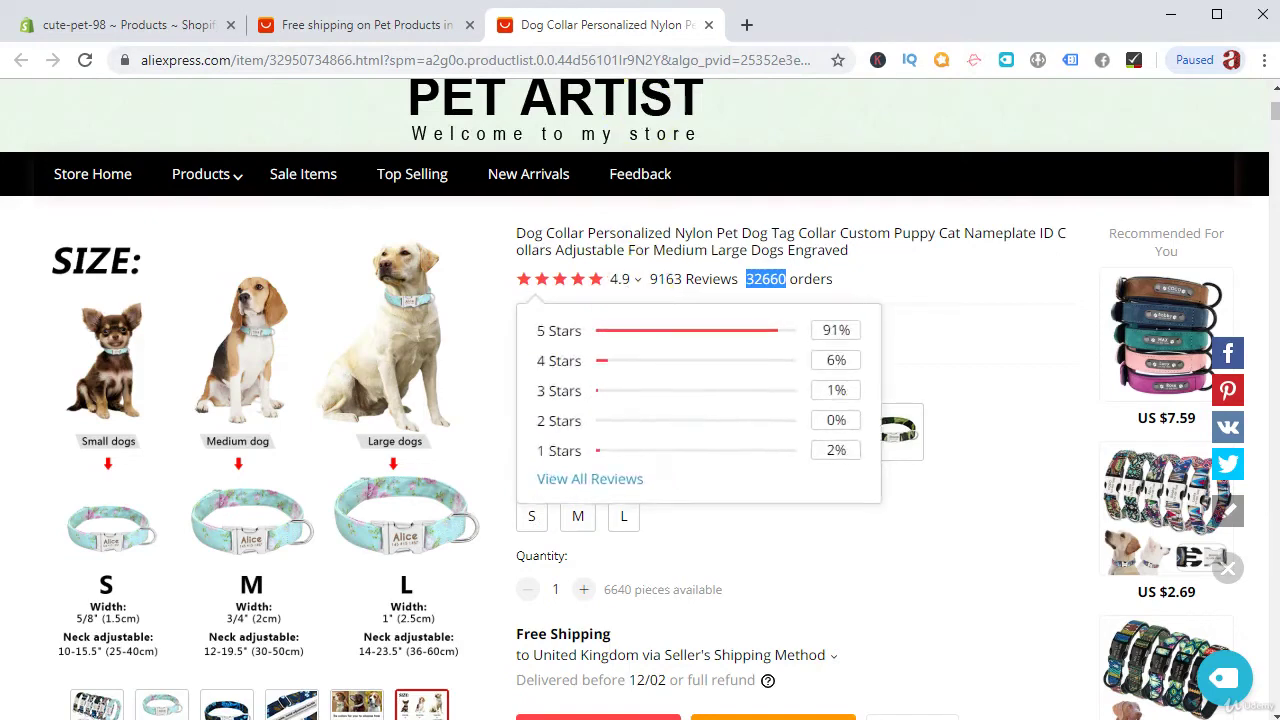
# Return to the Pet Products listing and review the first dog collar's sales figure.
pyautogui.click(335, 28)
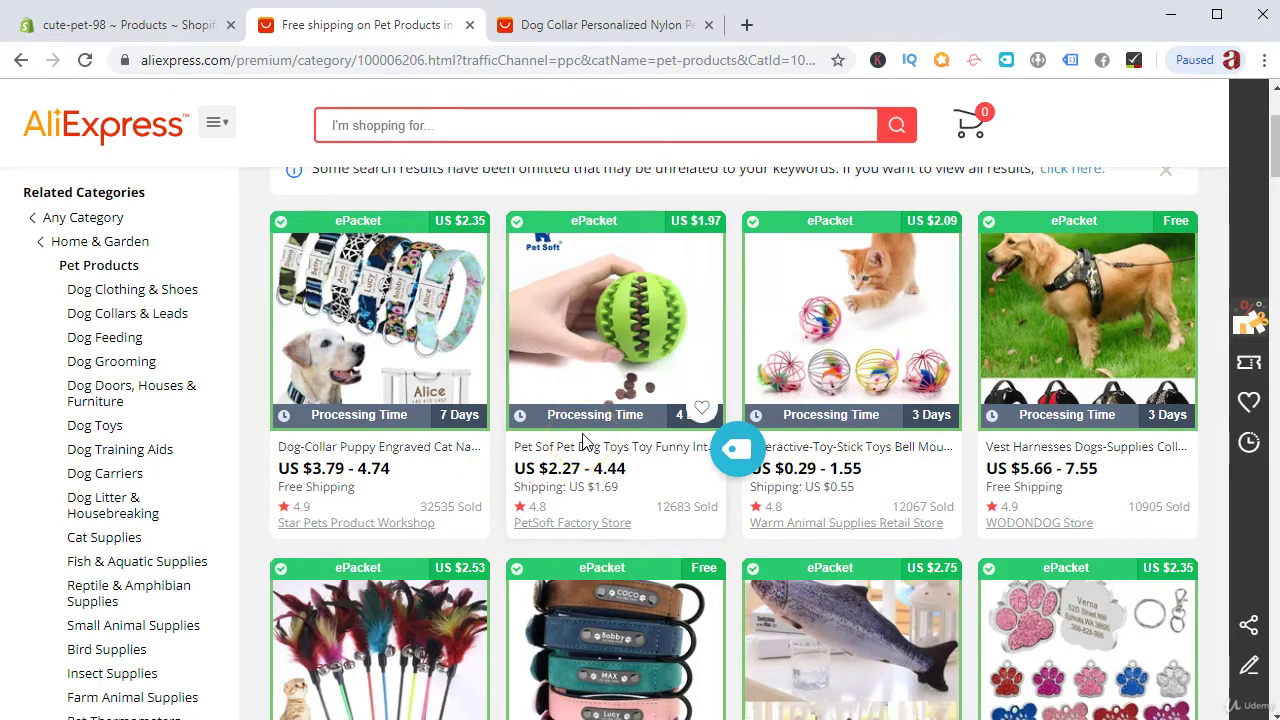
pyautogui.click(427, 512)
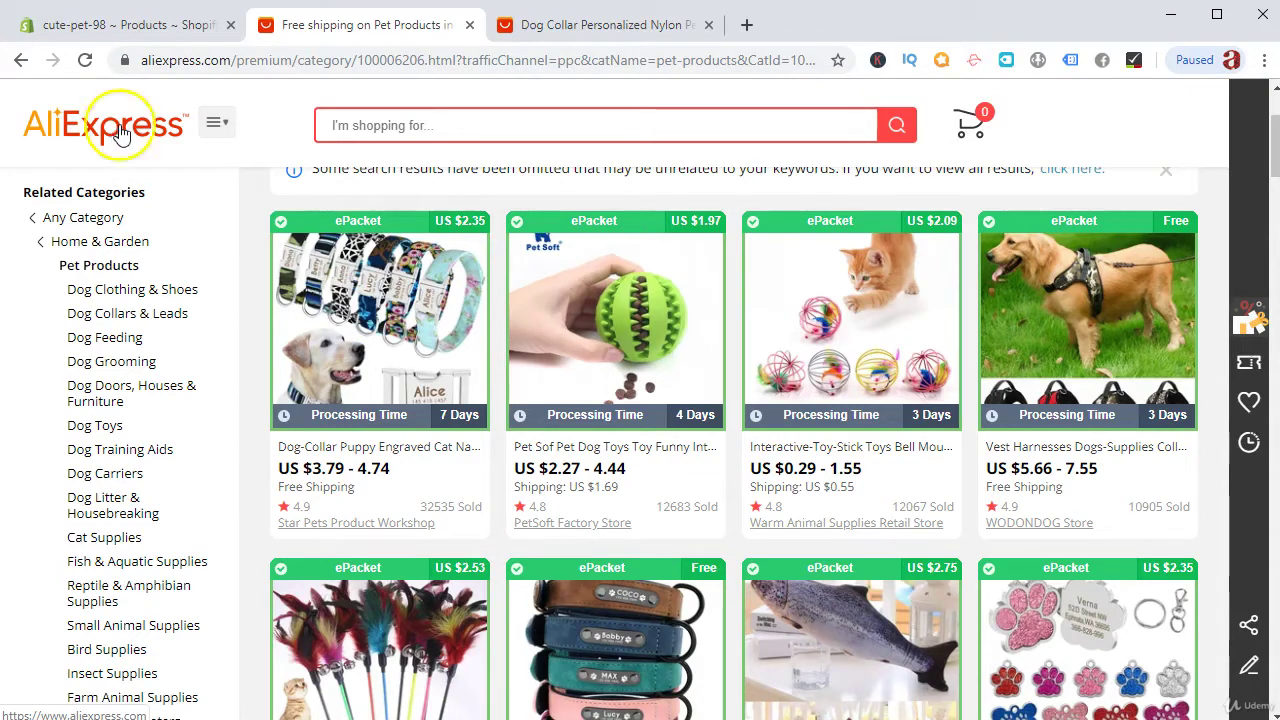
pyautogui.scroll(2, 857, 440)
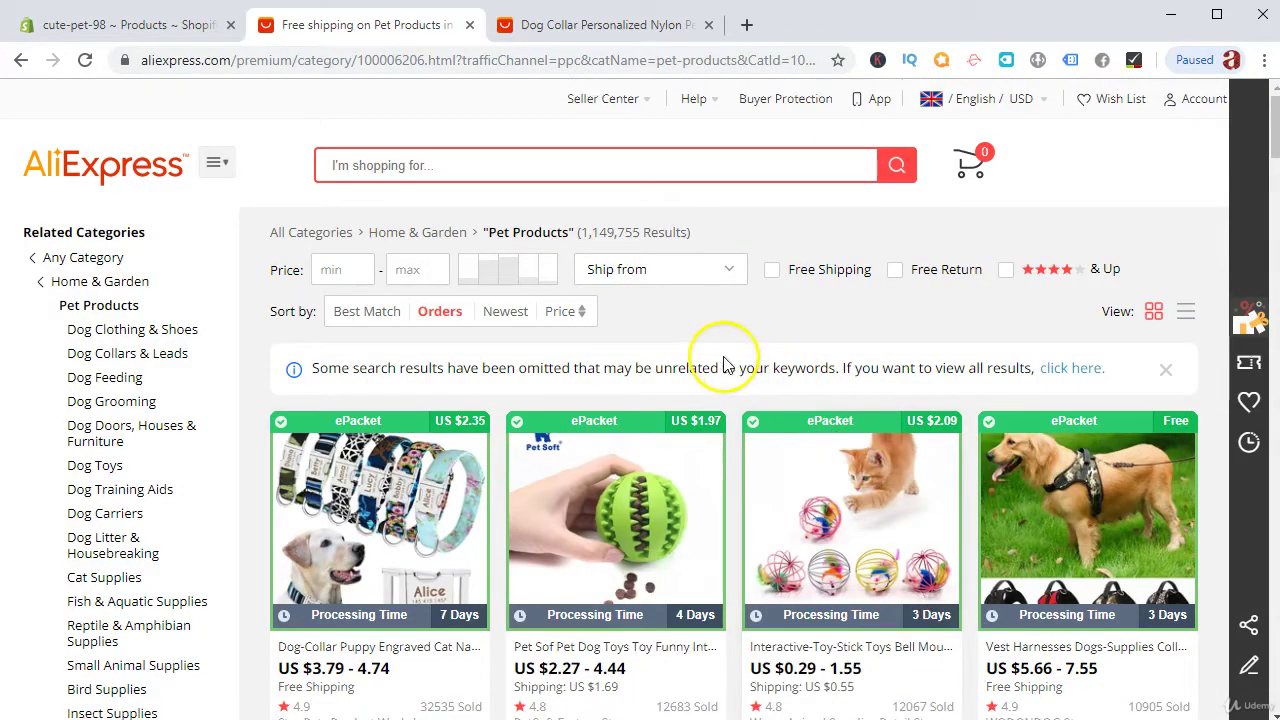
pyautogui.moveTo(1168, 99)
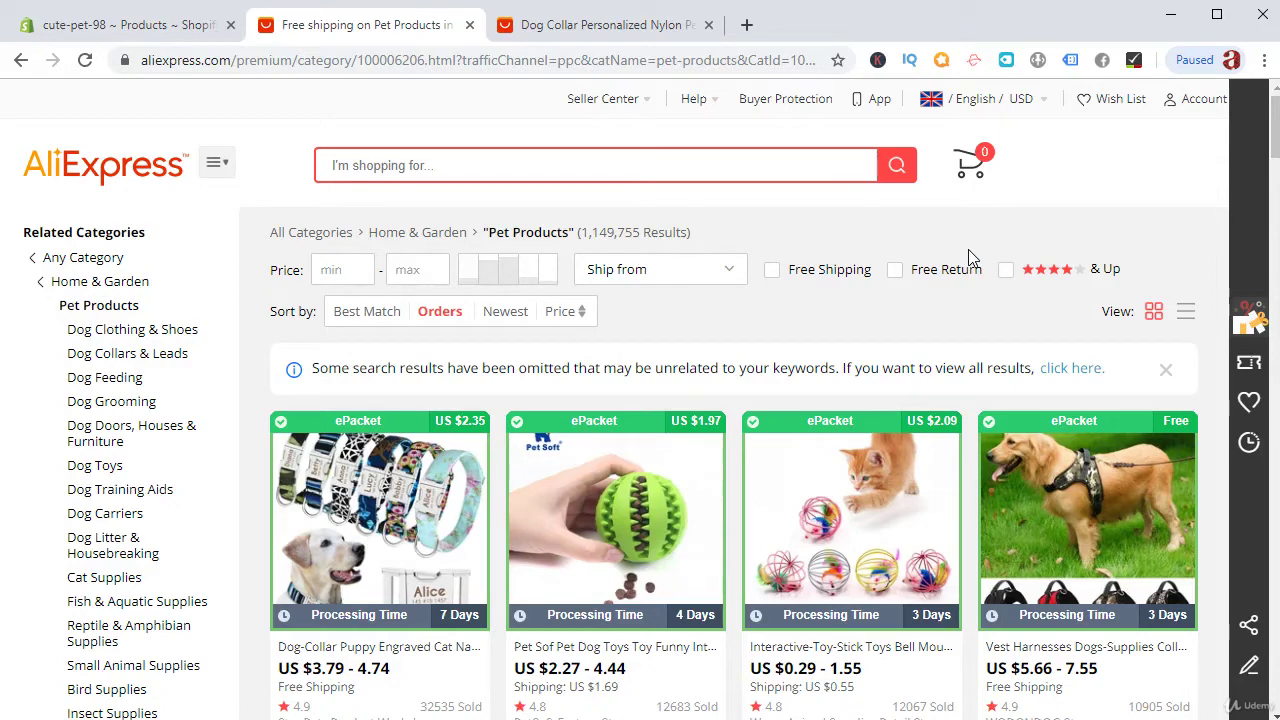
pyautogui.rightClick(1180, 103)
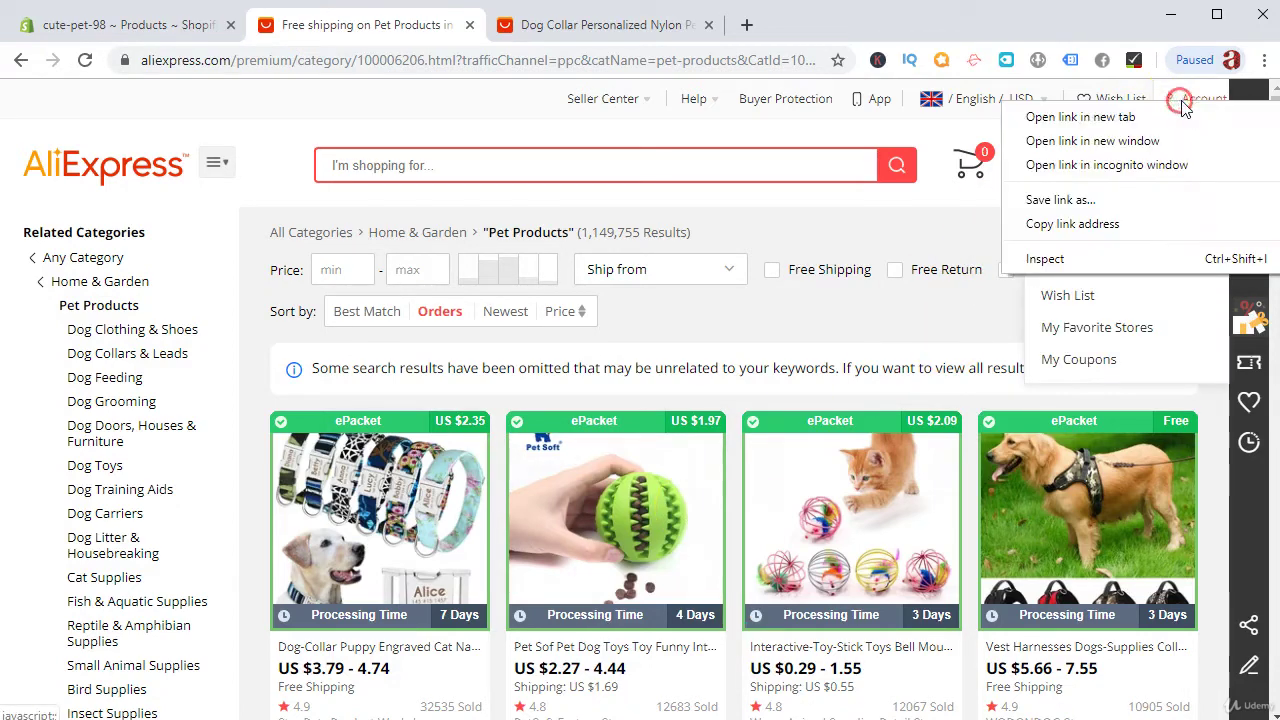
pyautogui.click(1100, 117)
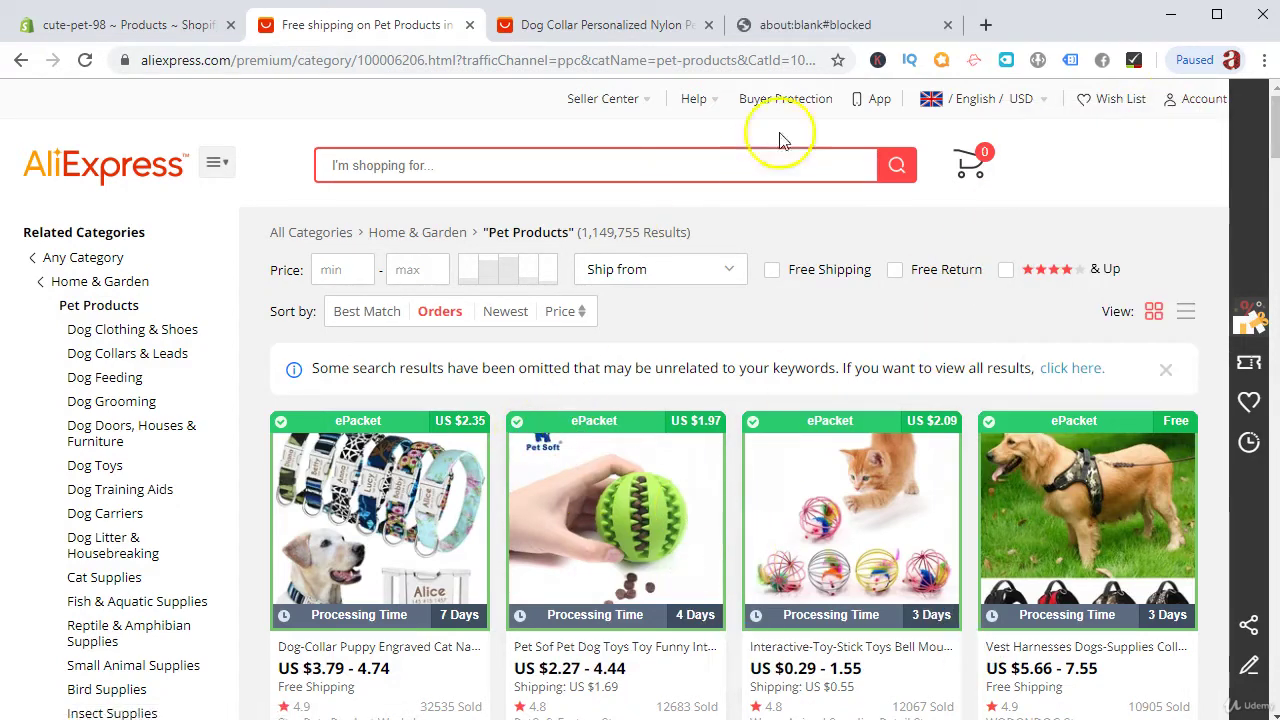
pyautogui.click(947, 24)
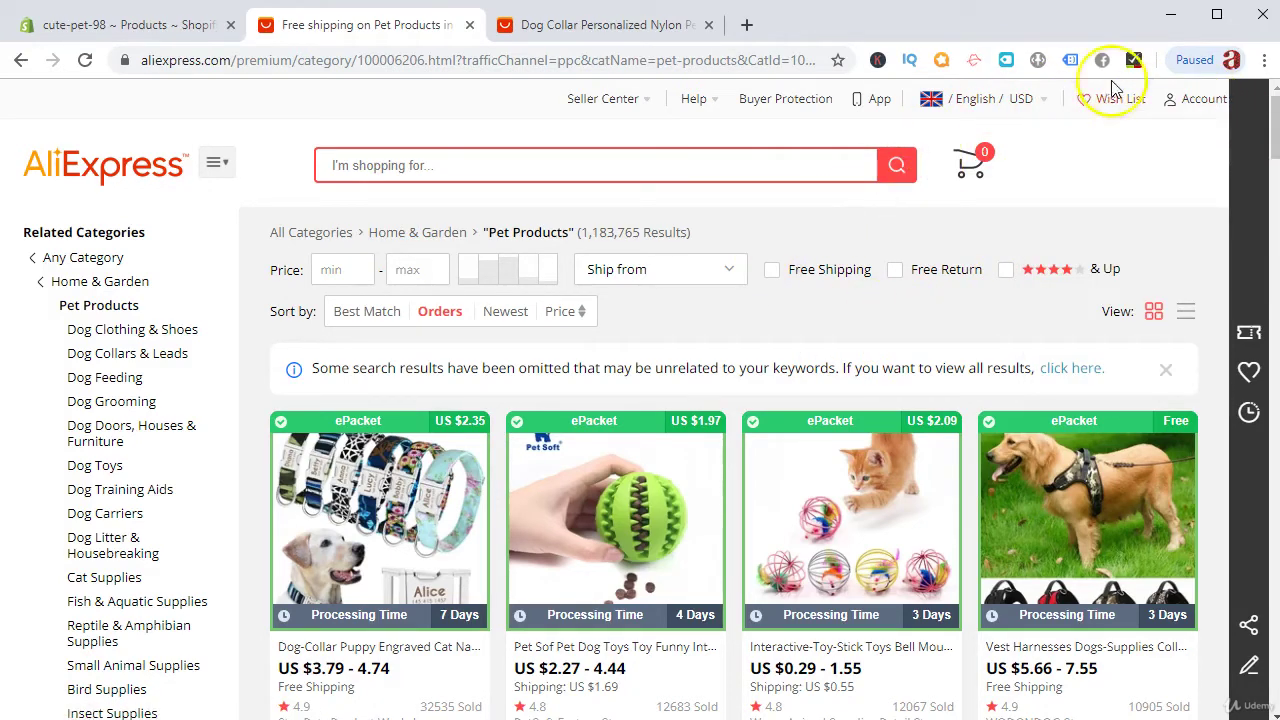
# Open the account's My Orders page in a separate browser tab and switch to it.
pyautogui.moveTo(1192, 104)
pyautogui.rightClick(1060, 246)
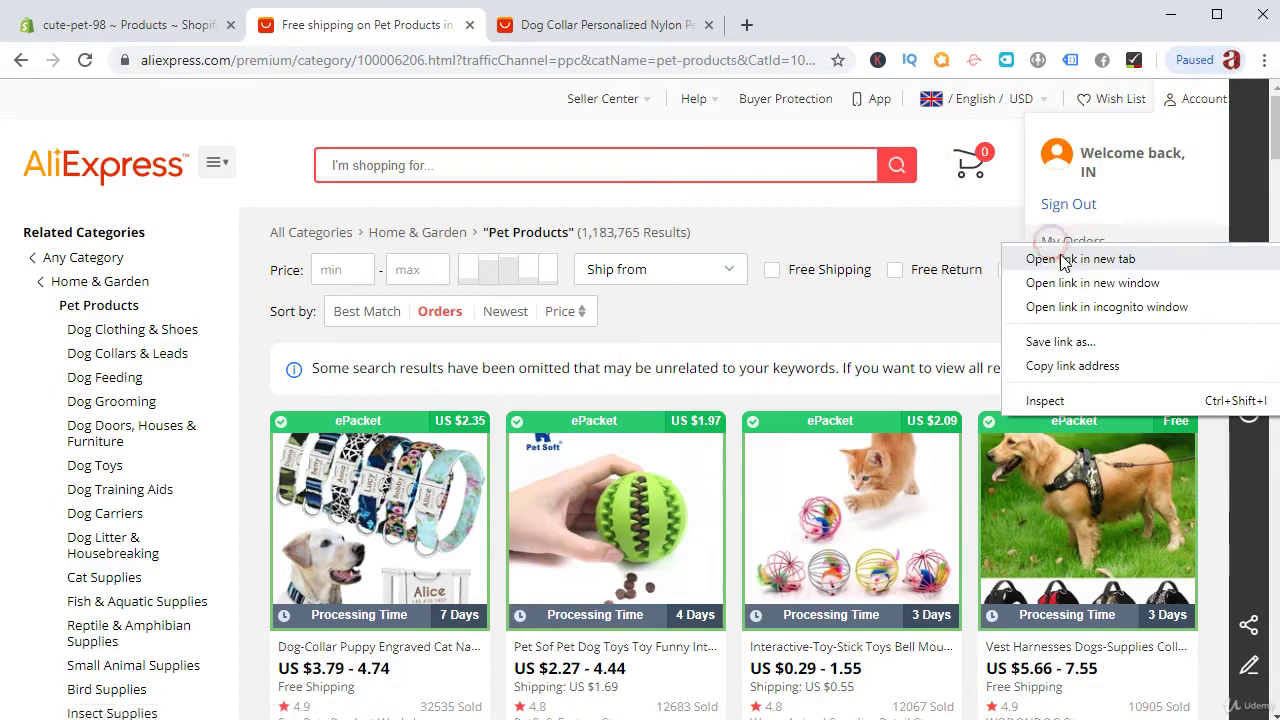
pyautogui.click(1064, 259)
pyautogui.click(765, 30)
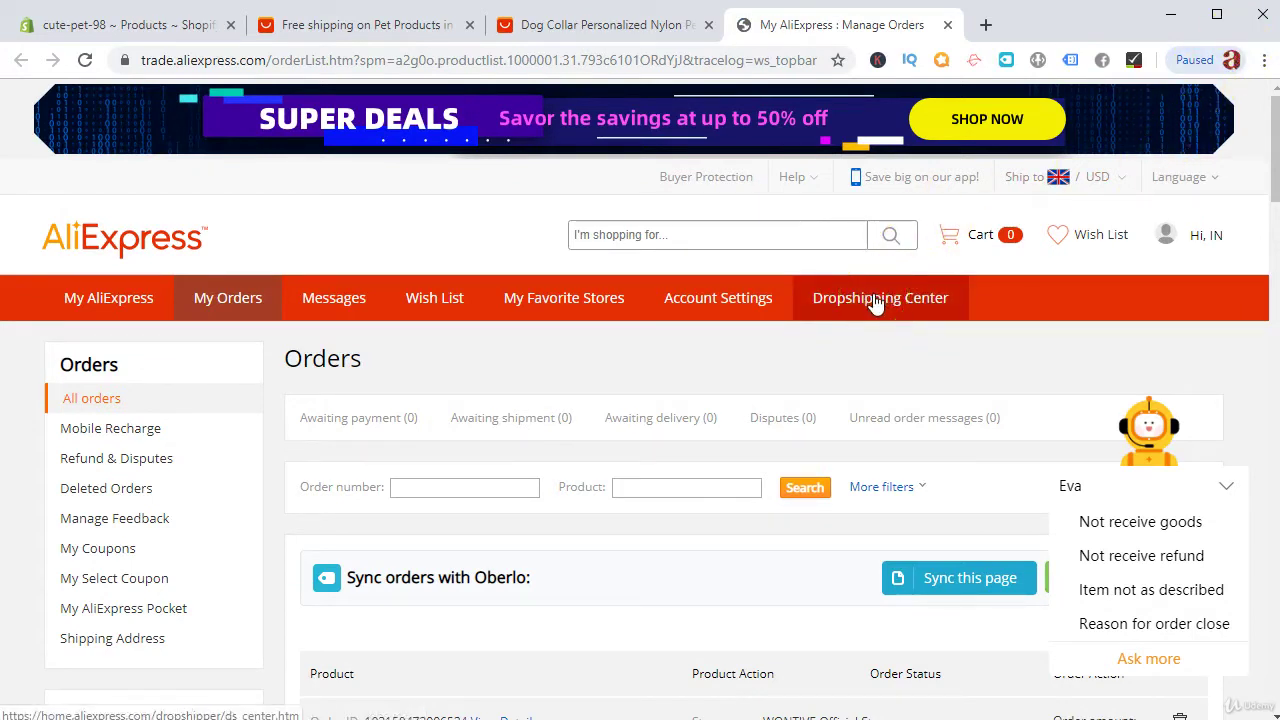
# Open the Dropshipping Center and switch to its Product Analysis tool.
pyautogui.click(833, 315)
pyautogui.click(848, 308)
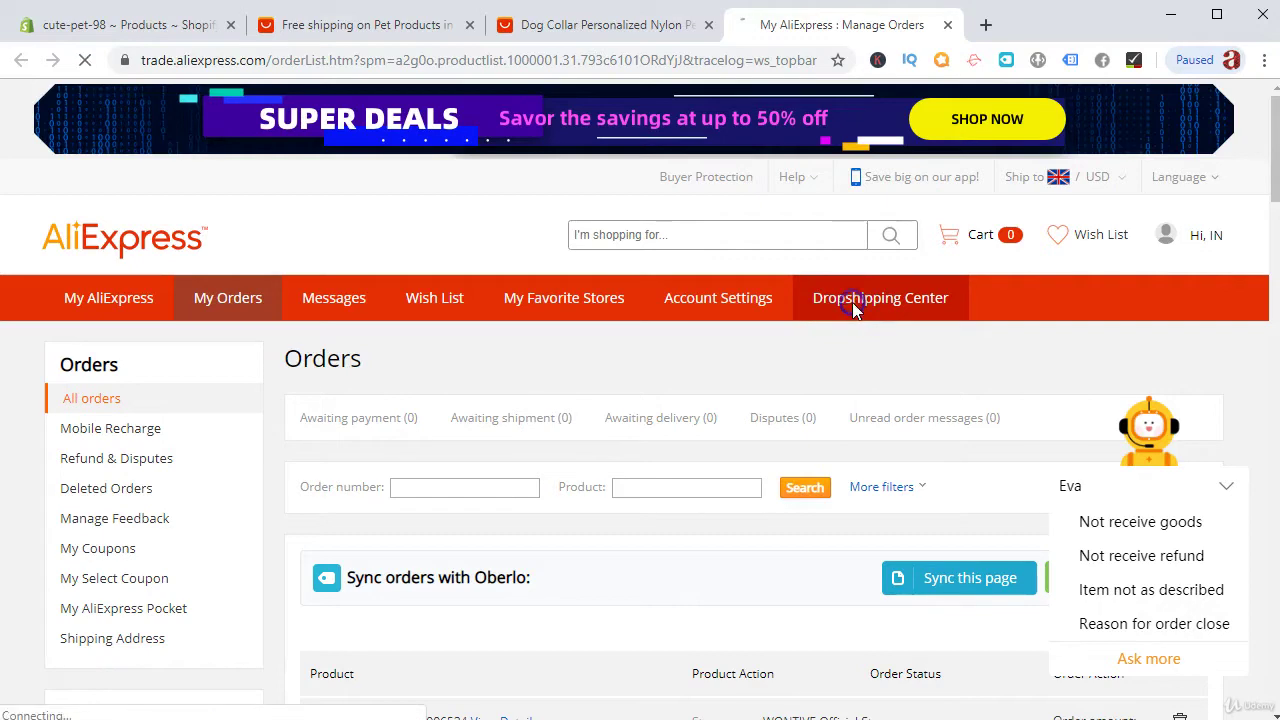
pyautogui.click(830, 303)
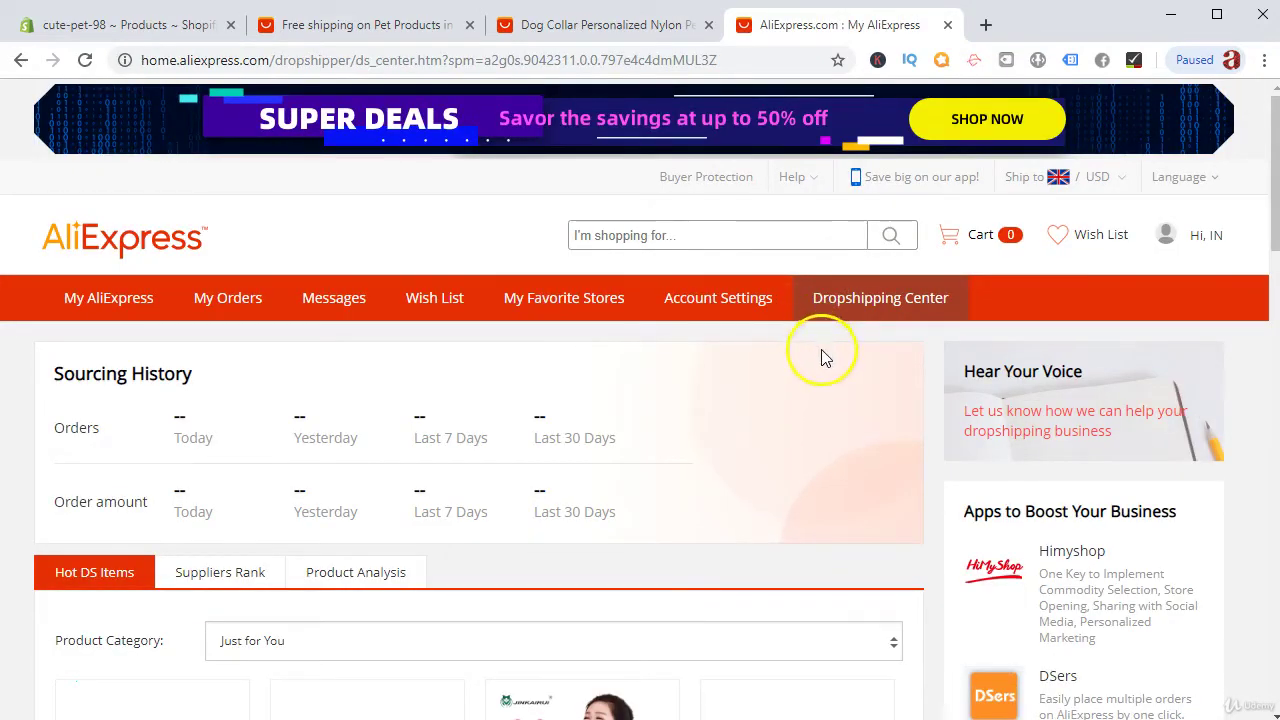
pyautogui.scroll(-1, 815, 323)
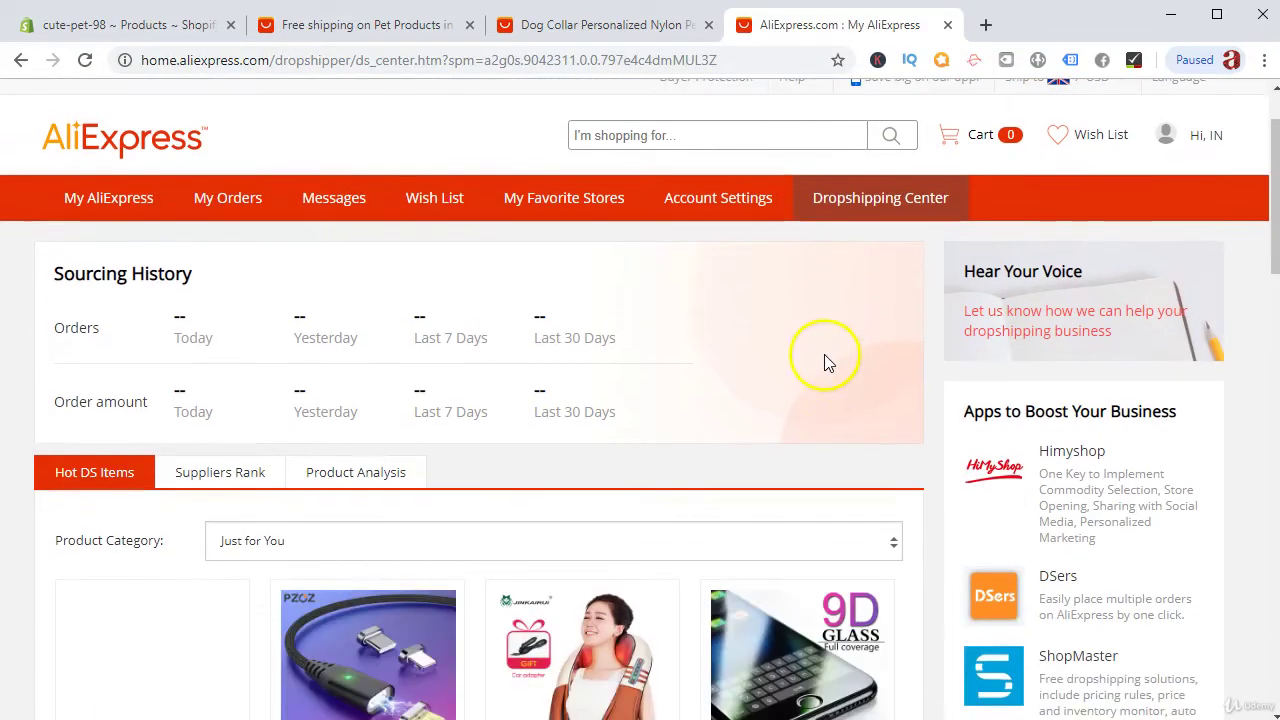
pyautogui.click(871, 206)
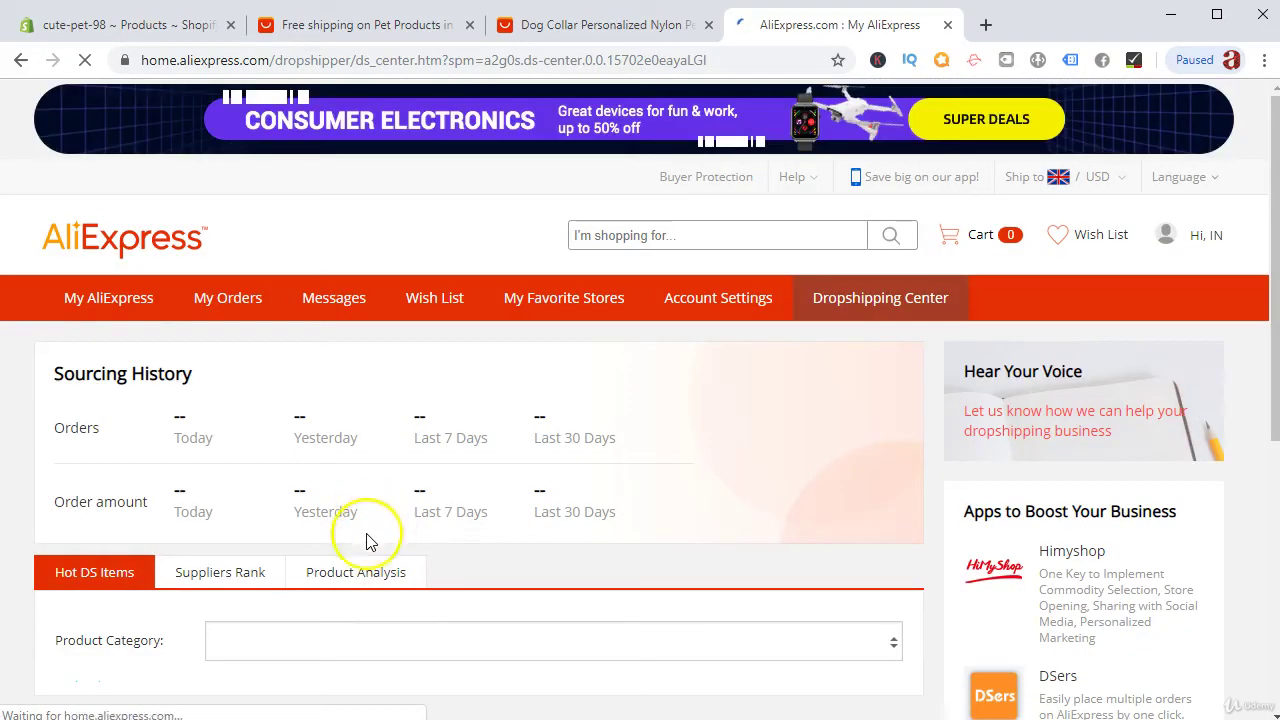
pyautogui.click(368, 573)
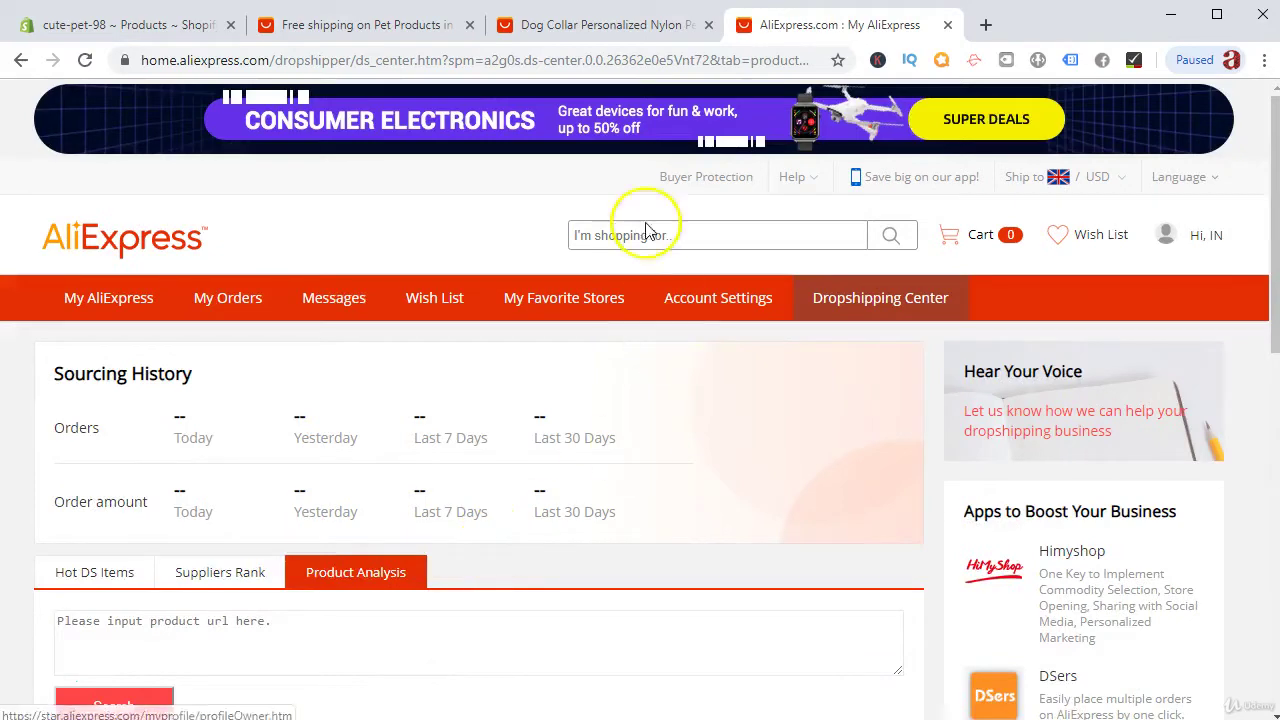
# Copy the web address of the personalized dog collar's product page from its open browser tab.
pyautogui.click(585, 40)
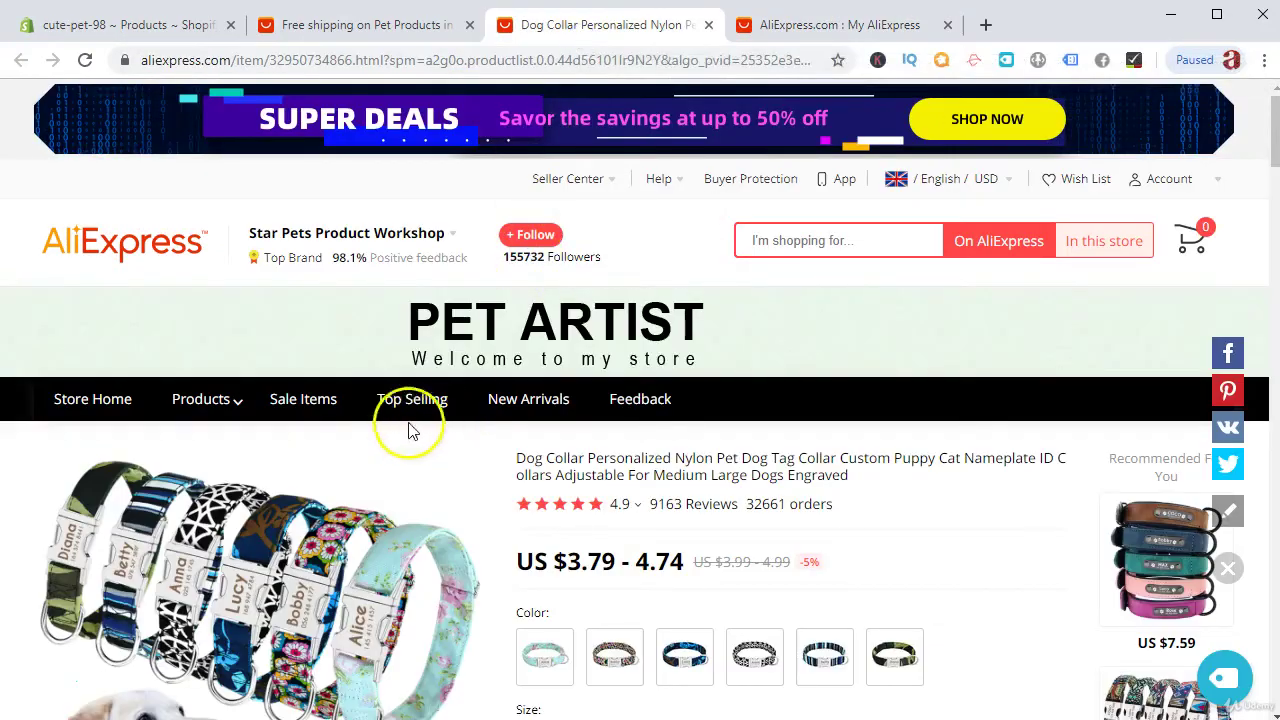
pyautogui.click(330, 25)
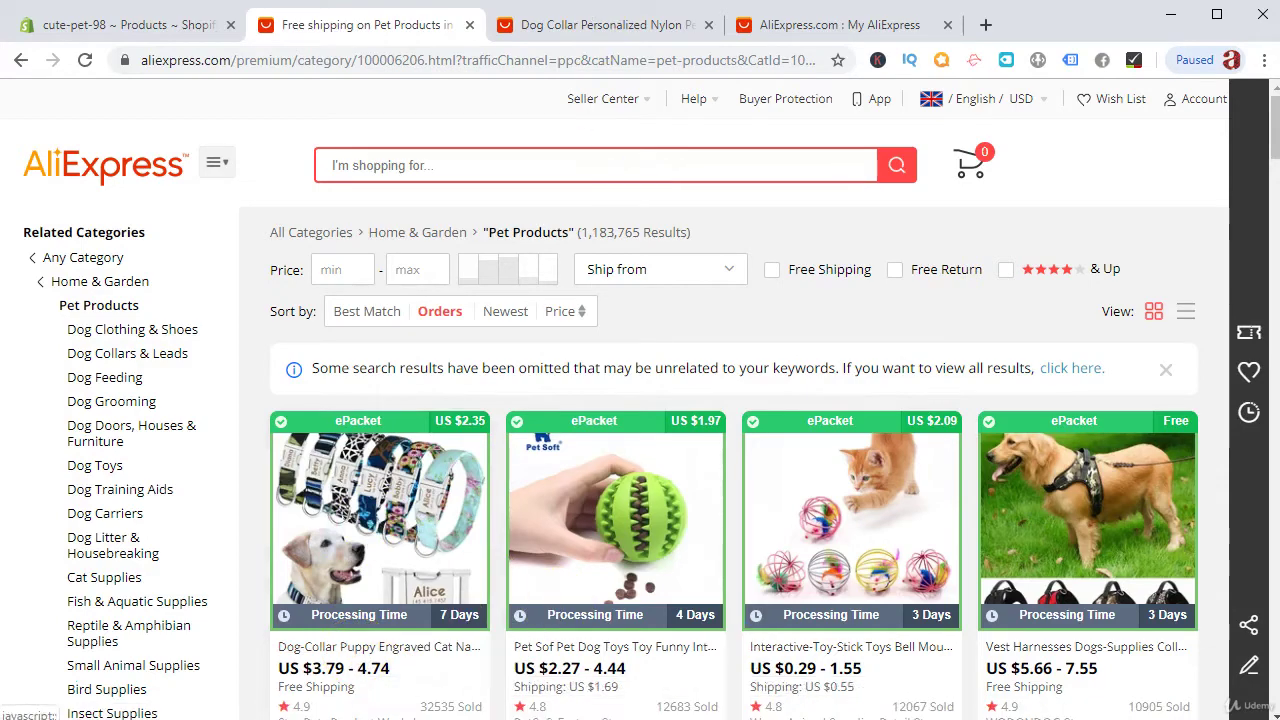
pyautogui.click(630, 28)
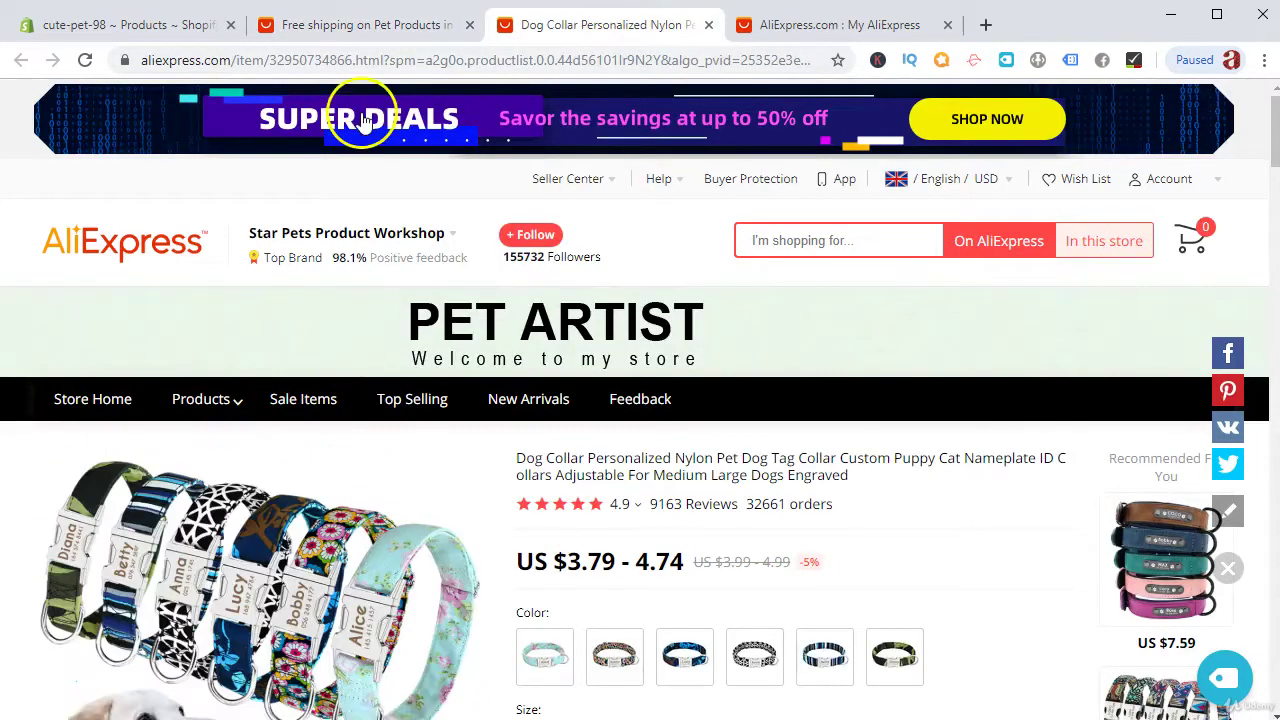
pyautogui.click(363, 66)
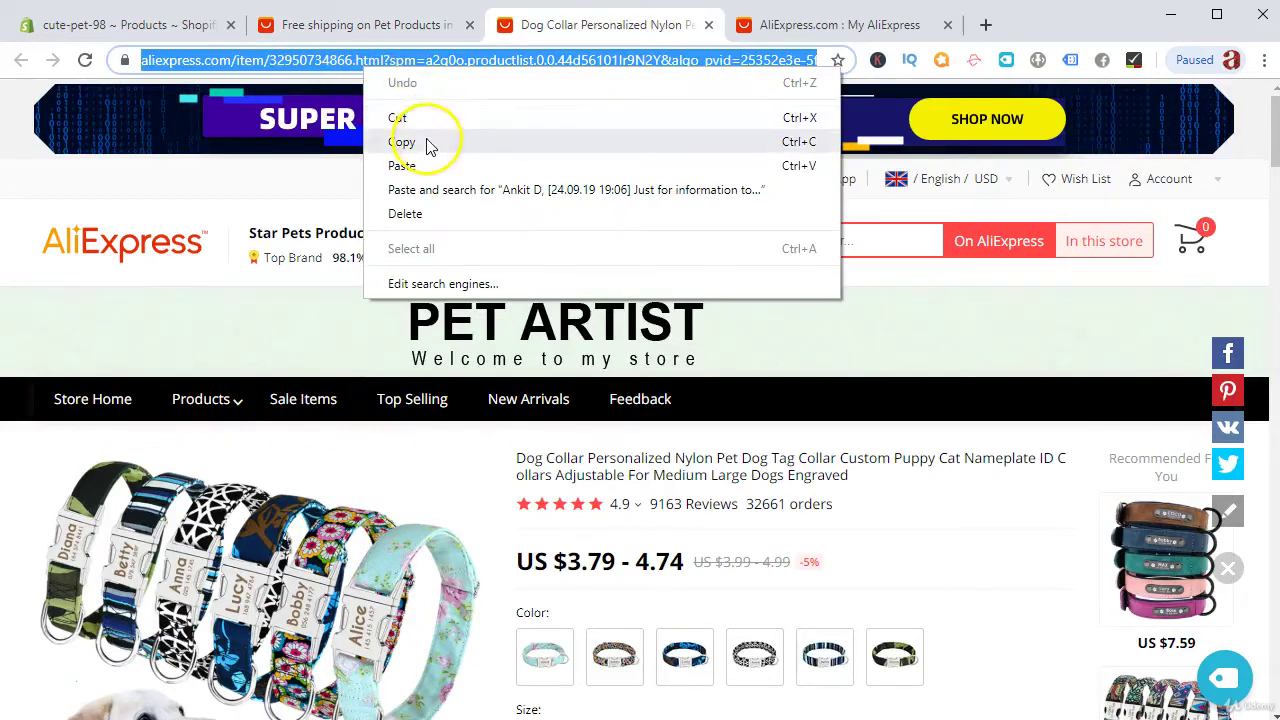
pyautogui.click(429, 142)
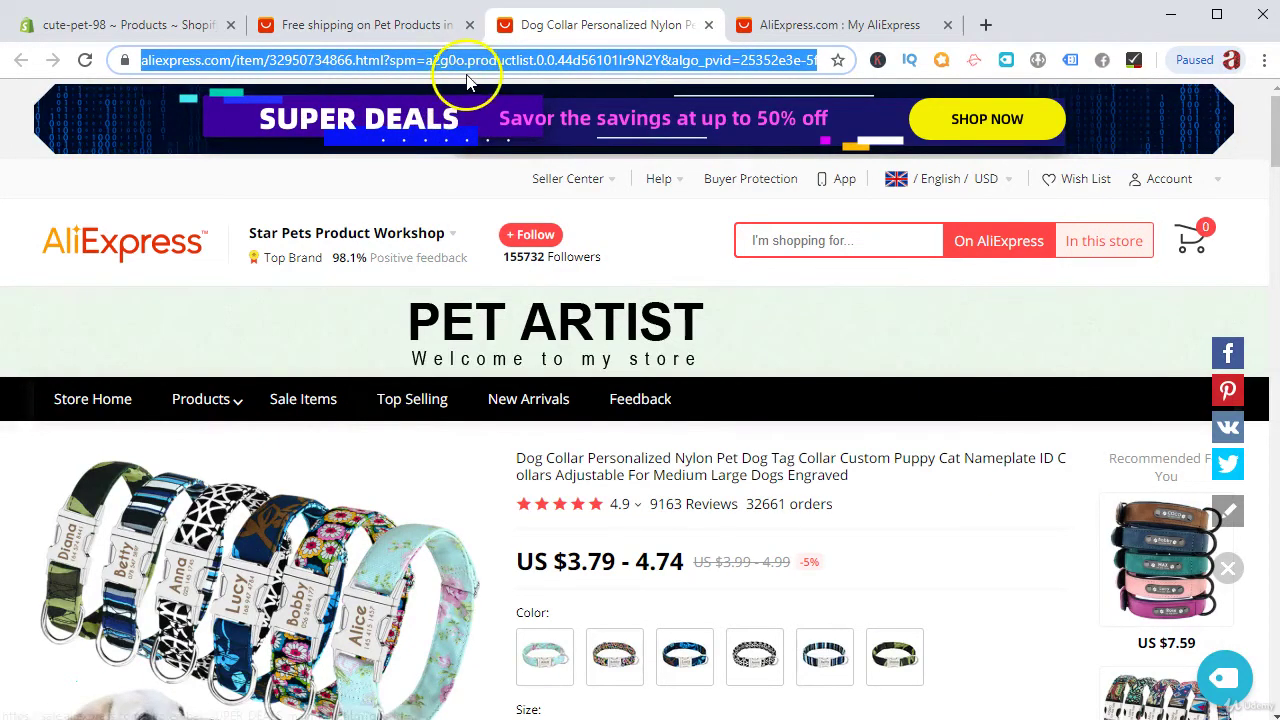
# Paste the dog collar's web address into Product Analysis in the Dropshipping Center and search for it.
pyautogui.click(805, 25)
pyautogui.scroll(-2, 430, 500)
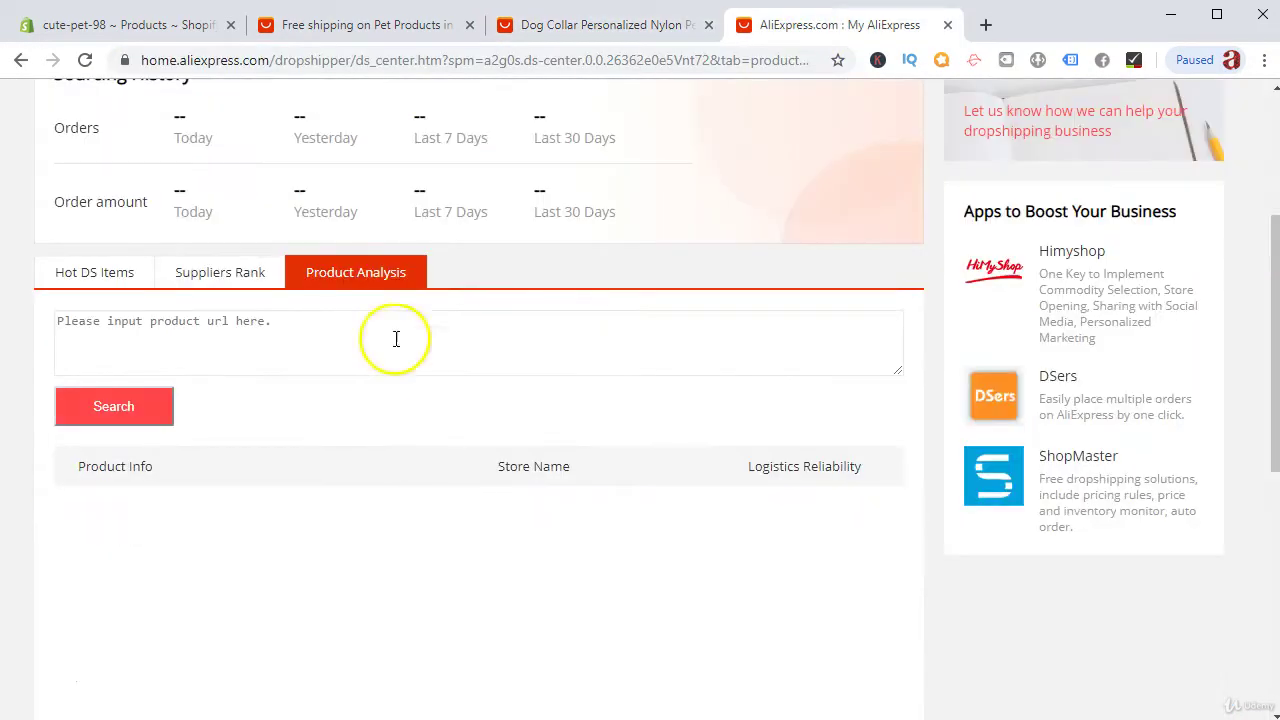
pyautogui.rightClick(317, 337)
pyautogui.click(410, 462)
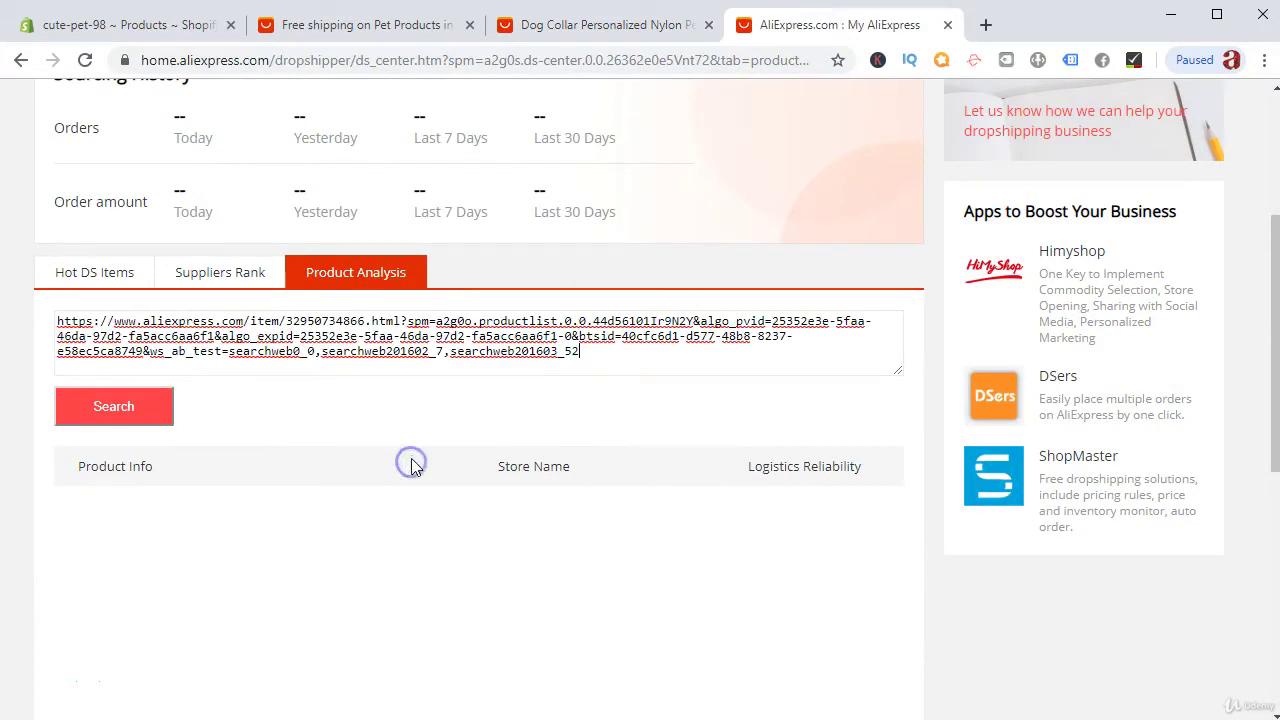
pyautogui.click(107, 411)
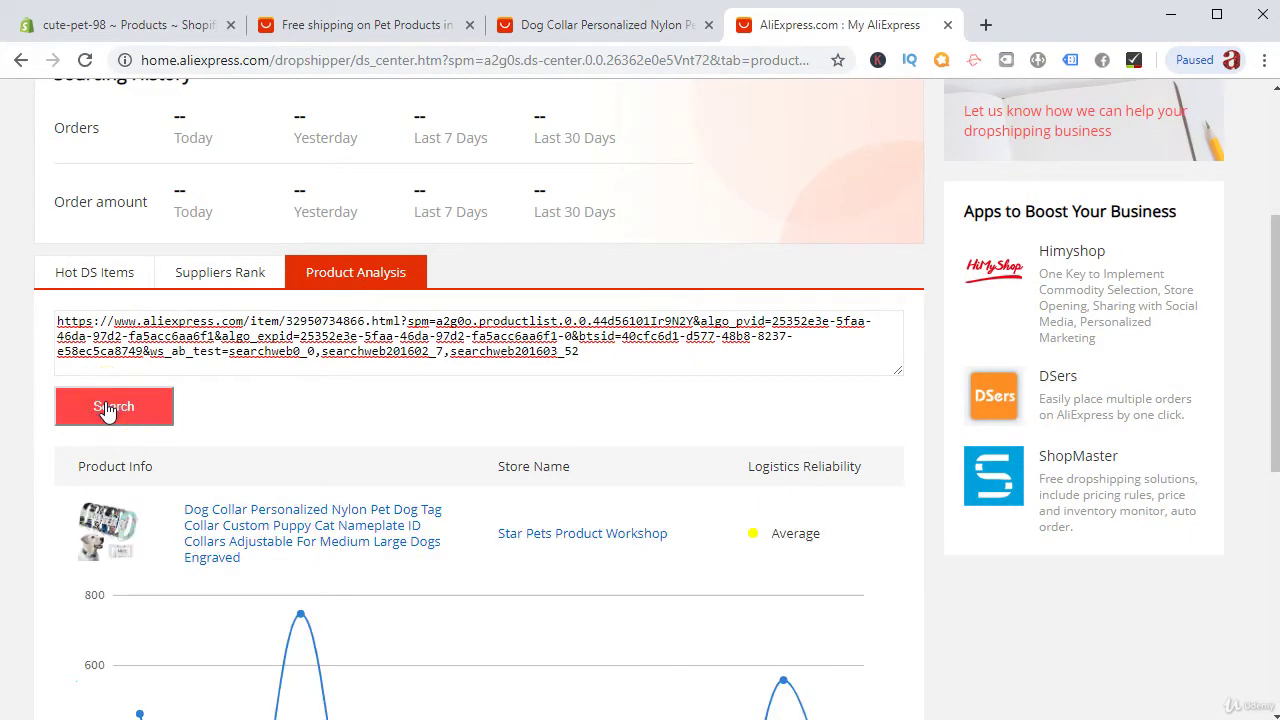
# Examine the dog collar's daily sales volume chart, store name and logistics reliability in the analysis results.
pyautogui.scroll(-3, 130, 400)
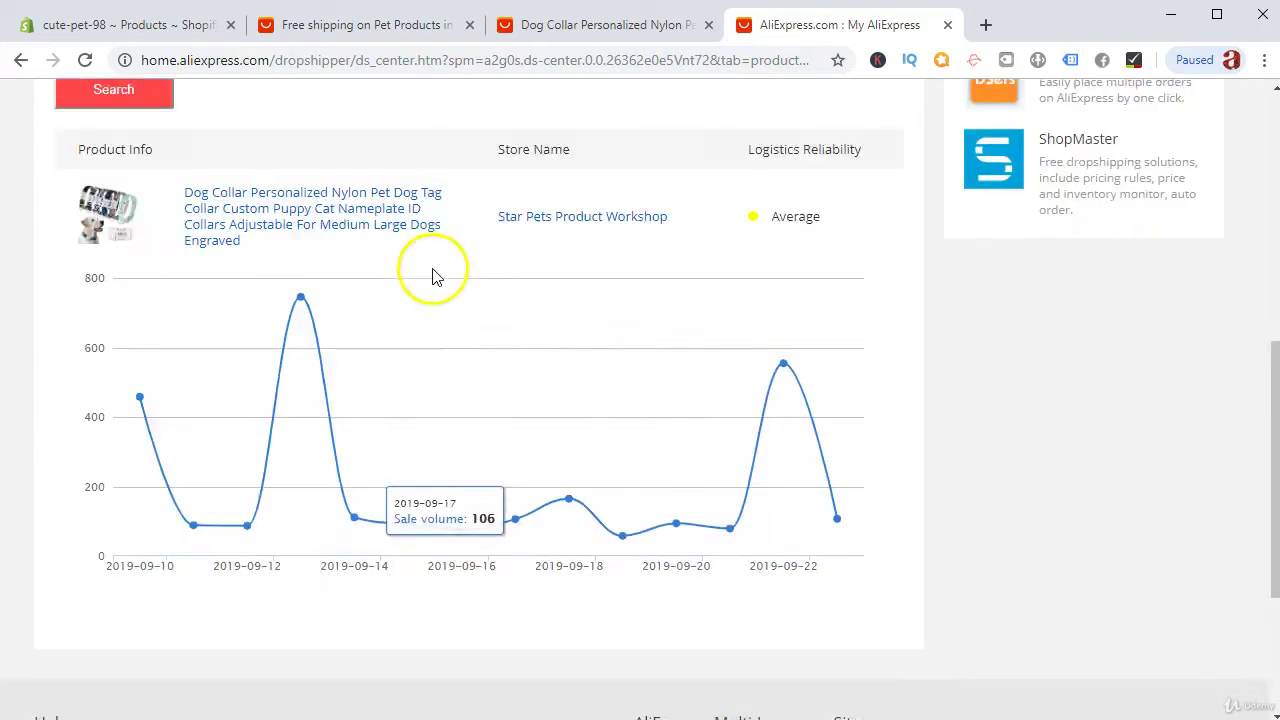
pyautogui.scroll(4, 428, 271)
pyautogui.scroll(-4, 294, 421)
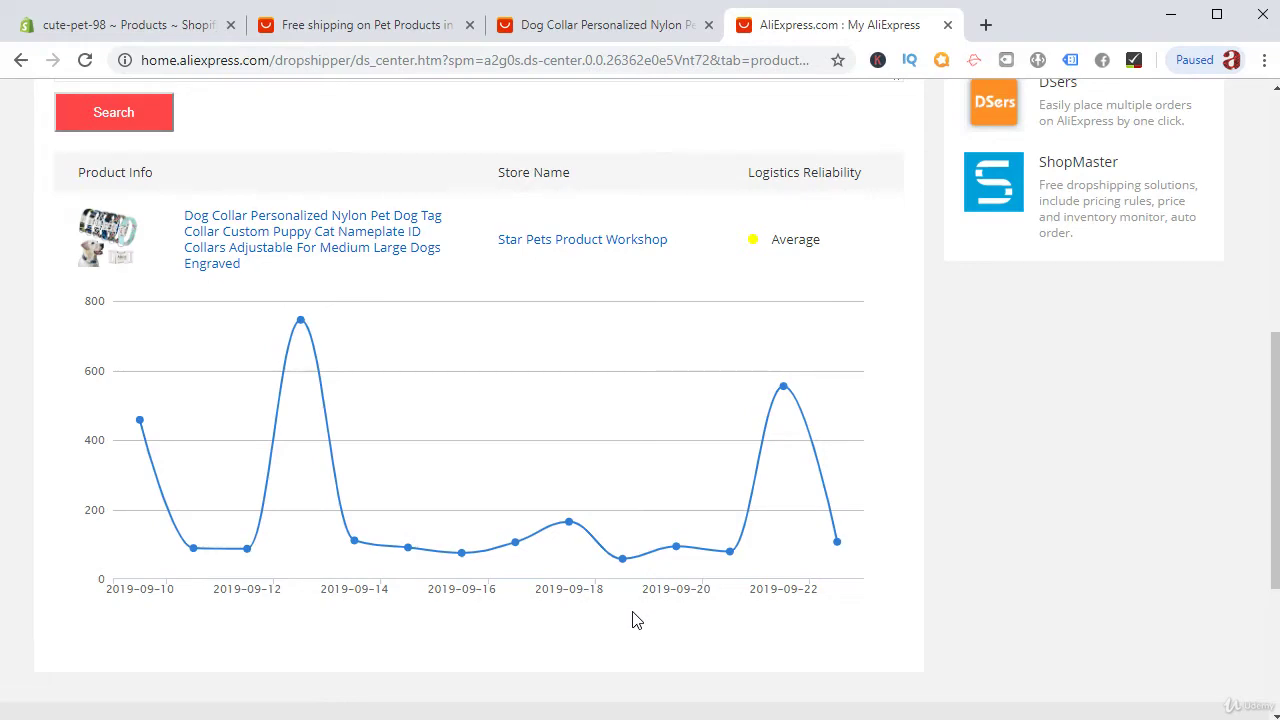
pyautogui.scroll(6, 691, 434)
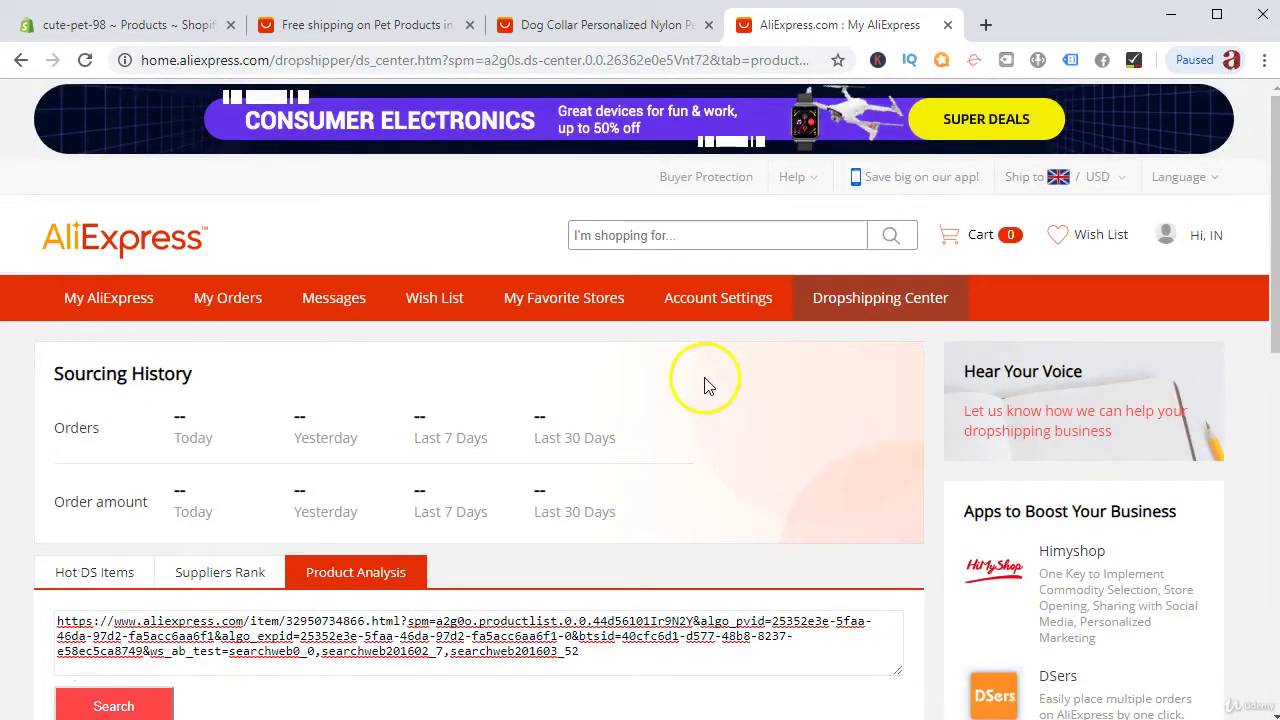
pyautogui.scroll(-3, 715, 355)
pyautogui.scroll(-1, 715, 355)
pyautogui.scroll(2, 686, 357)
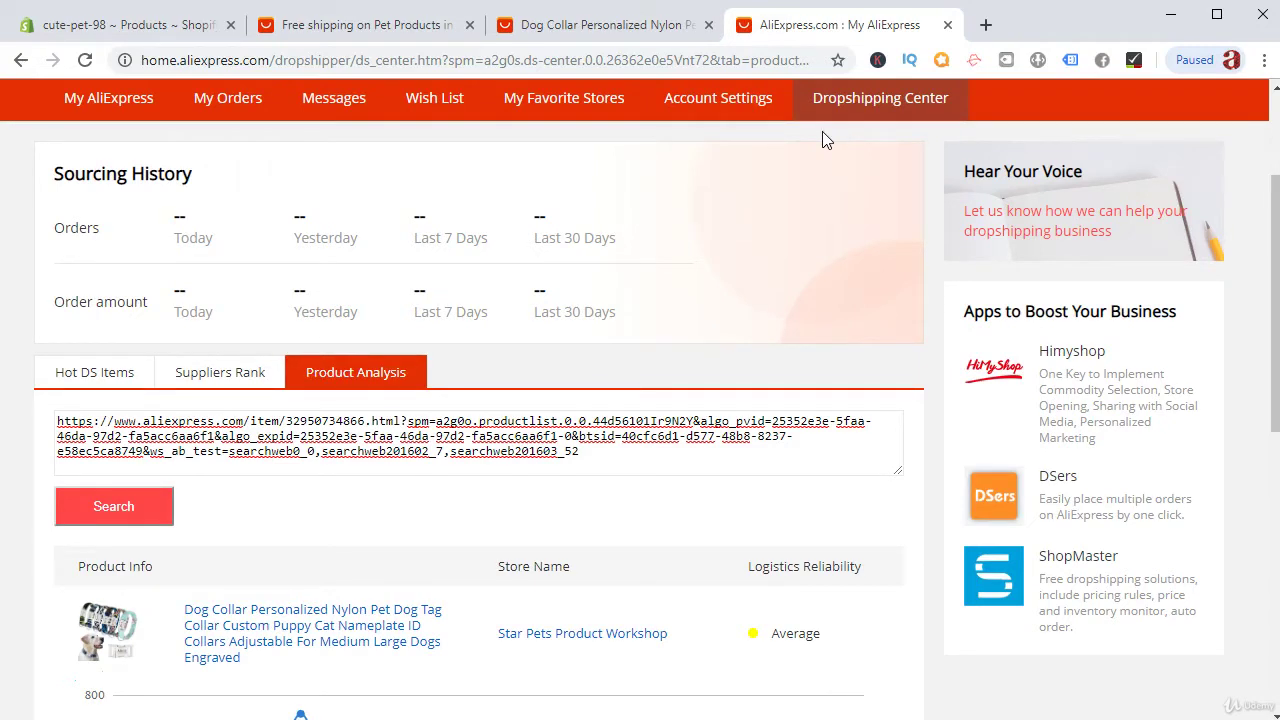
# Close the Dropshipping Center and dog collar browser tabs, returning to the Pet Products listing.
pyautogui.click(947, 25)
pyautogui.click(377, 22)
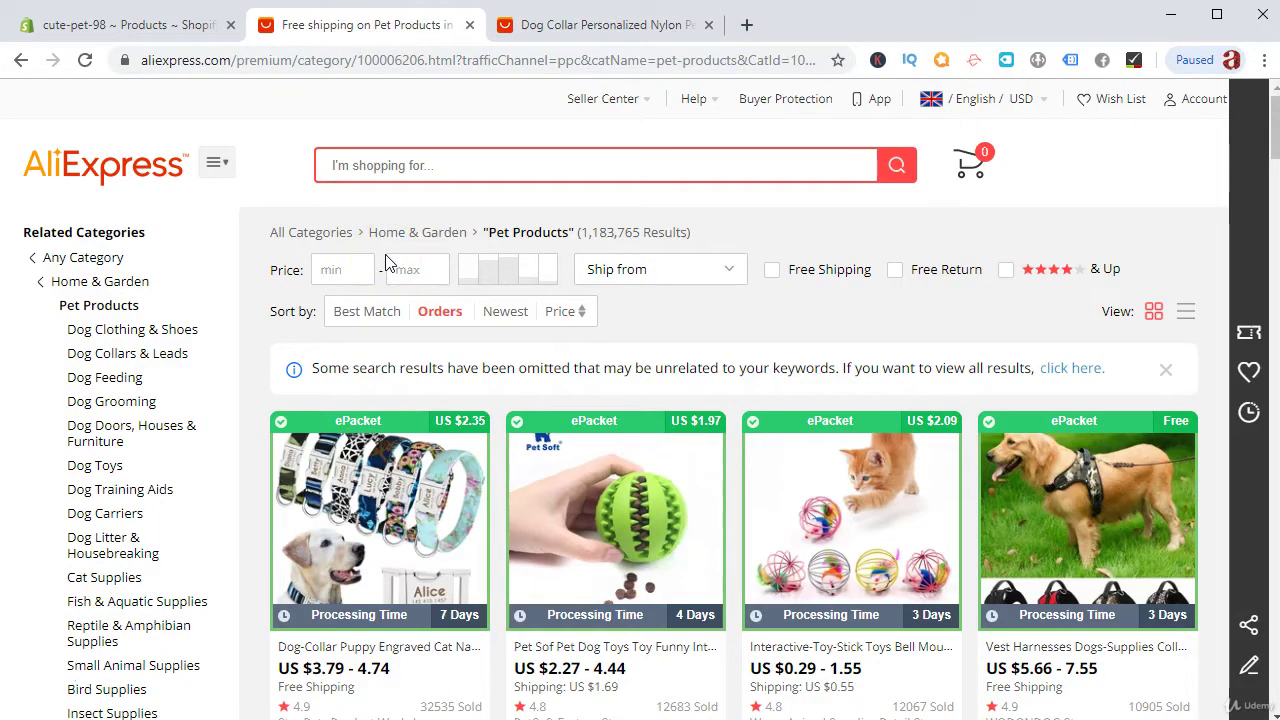
pyautogui.scroll(-2, 470, 420)
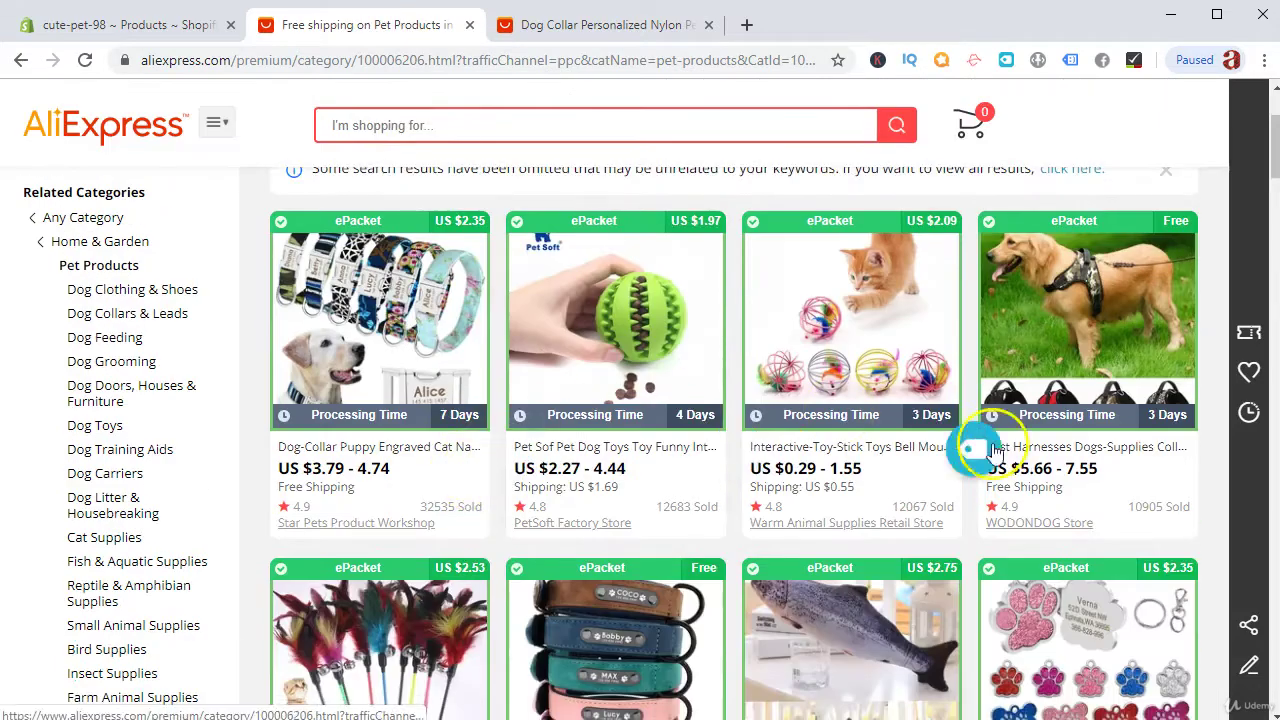
pyautogui.scroll(-2, 634, 543)
pyautogui.scroll(2, 575, 457)
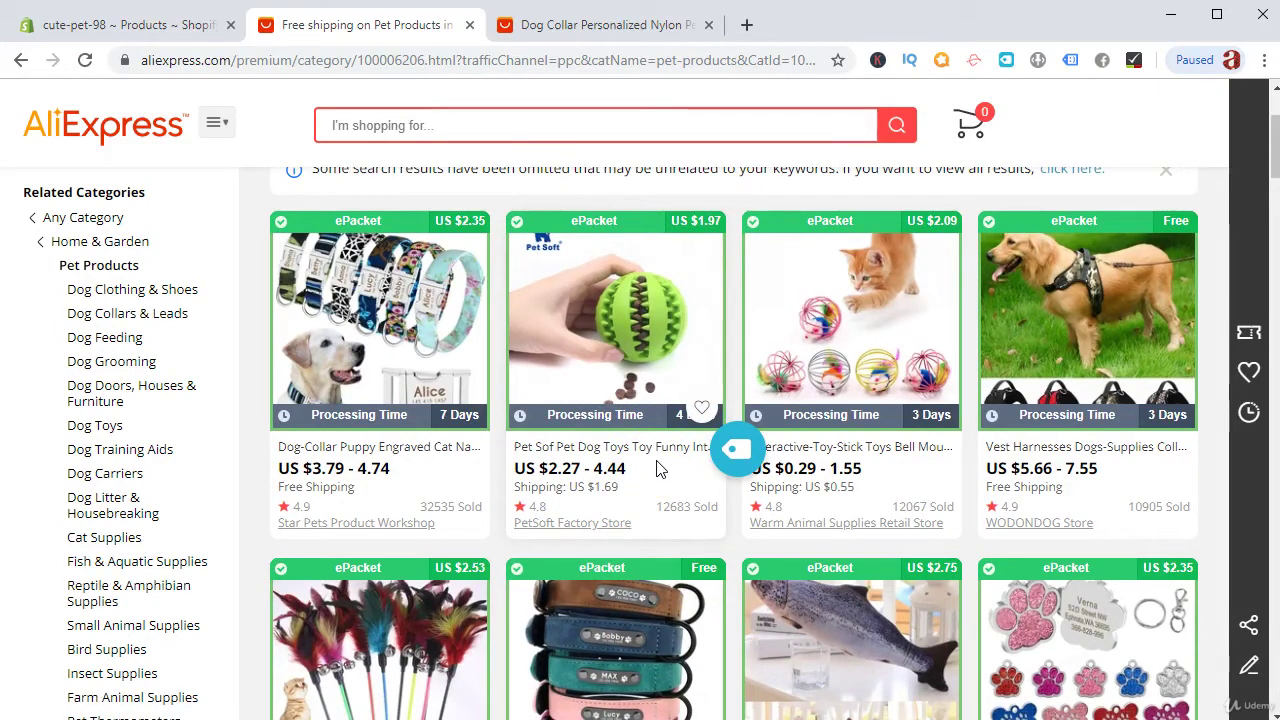
pyautogui.click(708, 25)
# Browse the Pet Products listing sorted by orders, comparing the products' sold counts, prices, ratings and ePacket availability.
pyautogui.moveTo(545, 350)
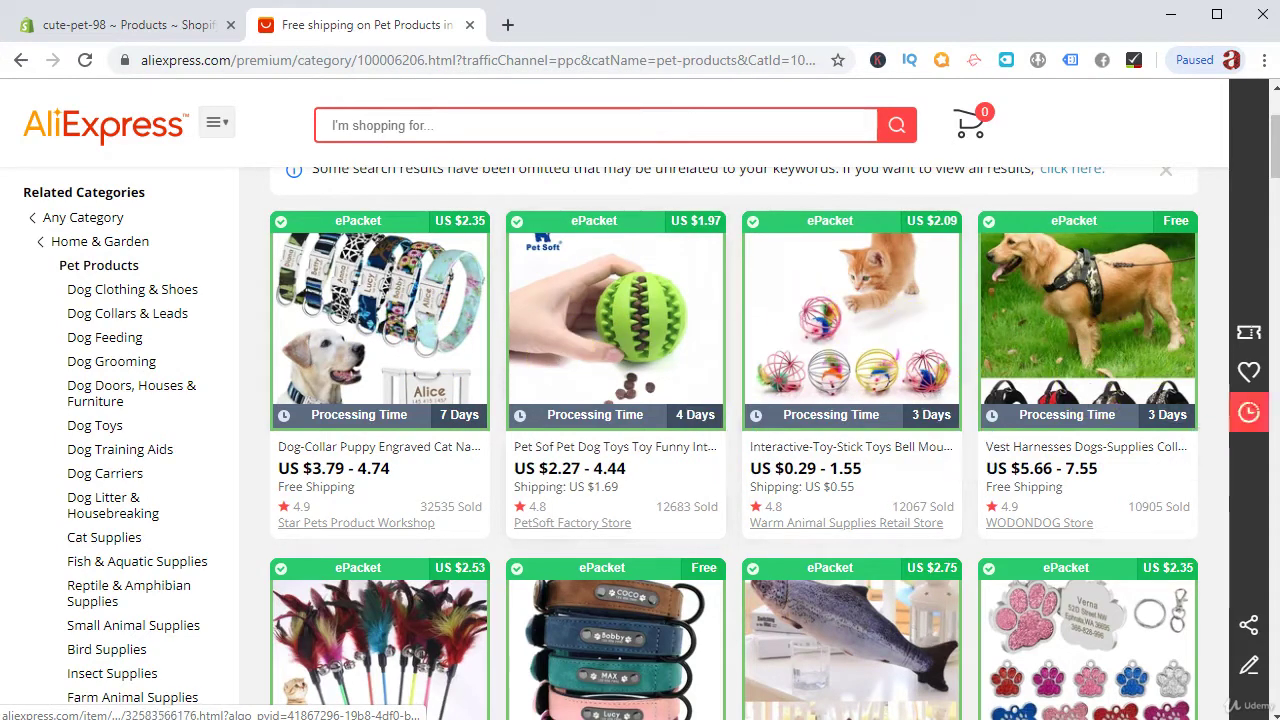
pyautogui.moveTo(1187, 368)
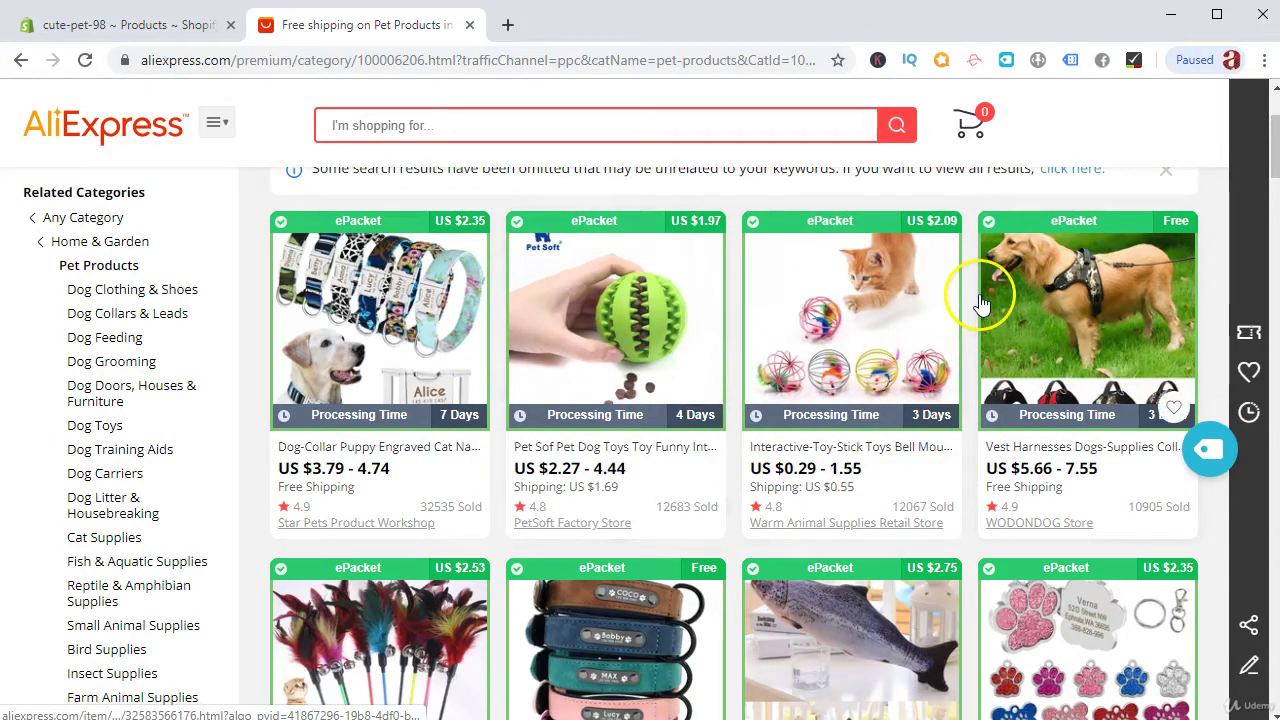
pyautogui.moveTo(960, 296)
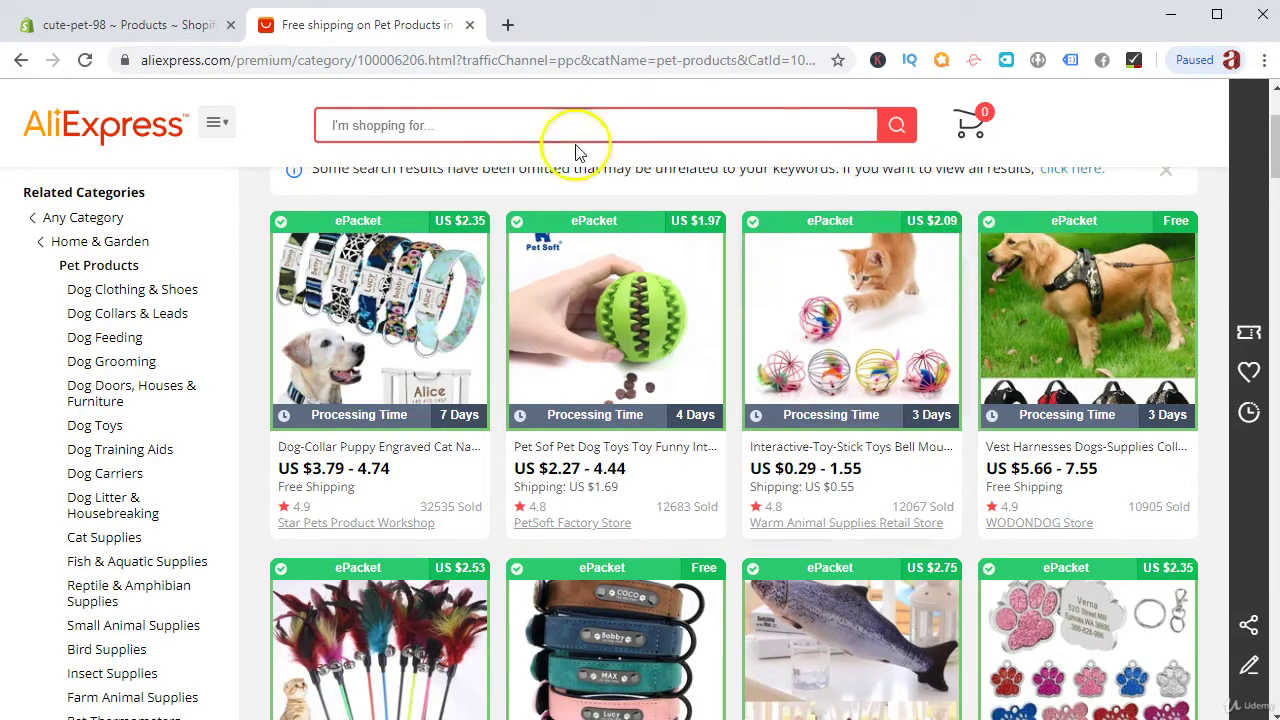
pyautogui.scroll(-10, 585, 475)
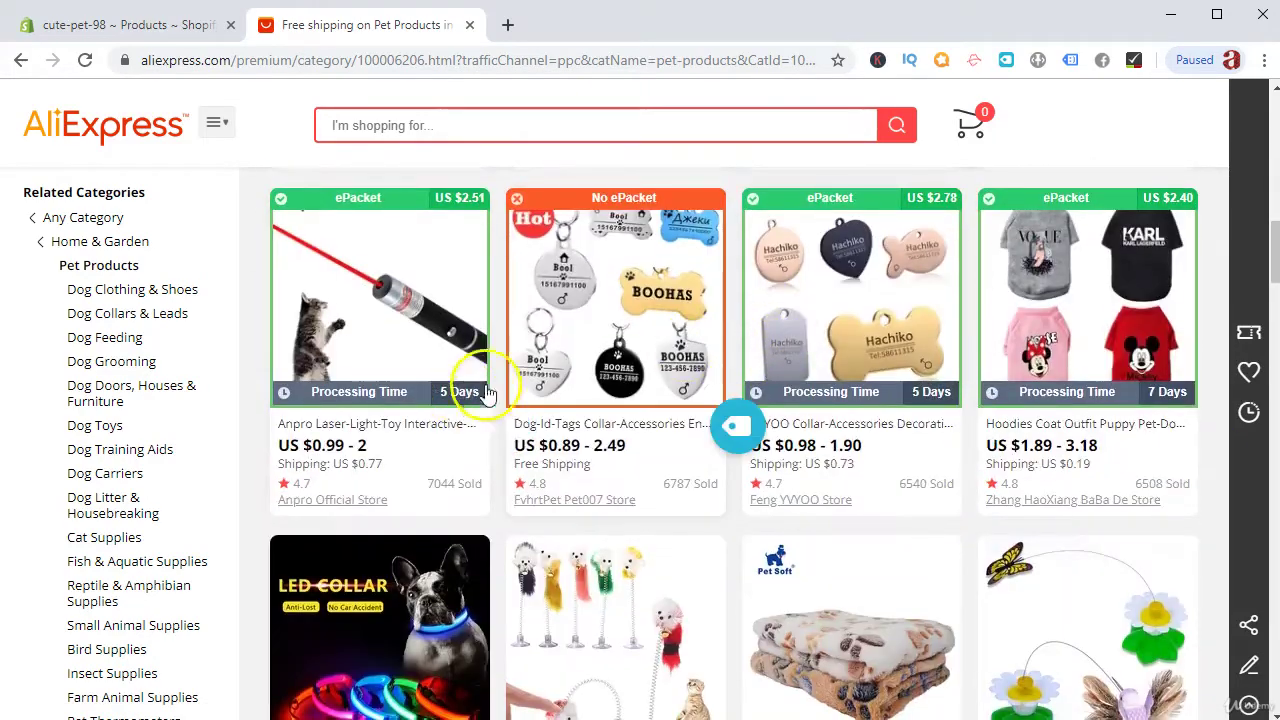
pyautogui.scroll(-5, 519, 352)
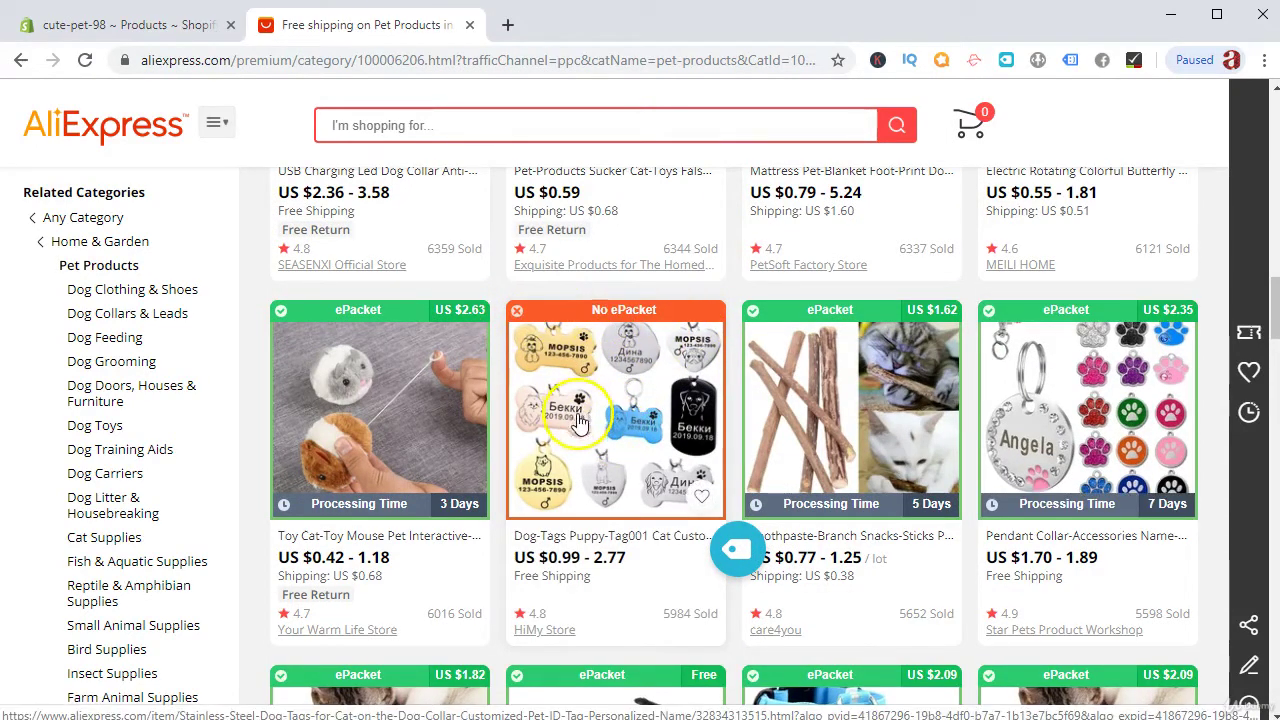
pyautogui.scroll(10, 543, 523)
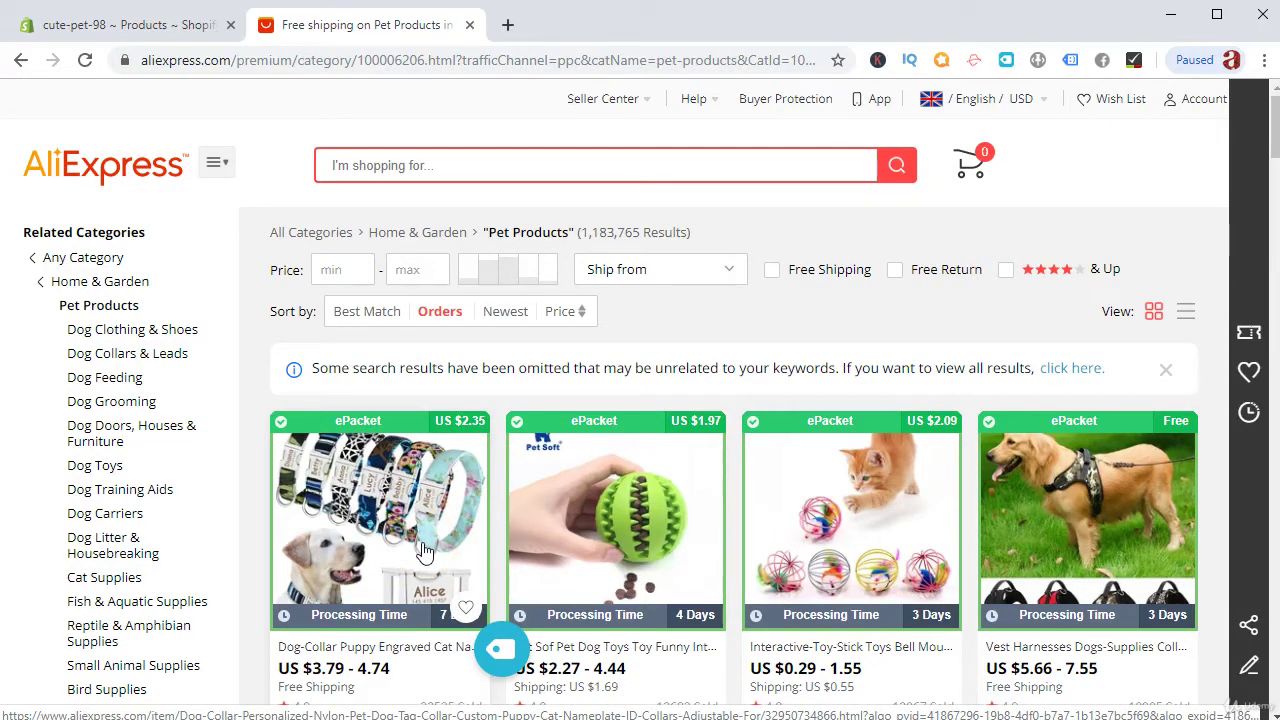
pyautogui.scroll(-1, 326, 520)
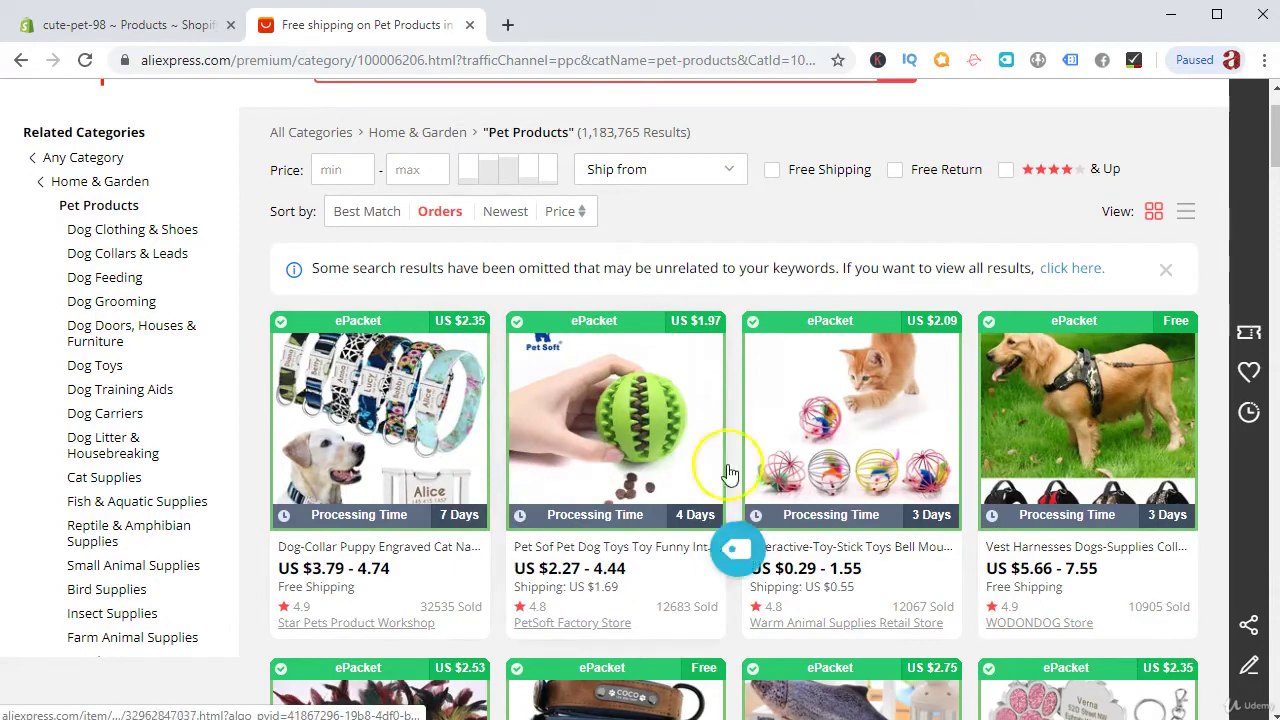
pyautogui.scroll(-1, 1040, 450)
pyautogui.scroll(-1, 950, 520)
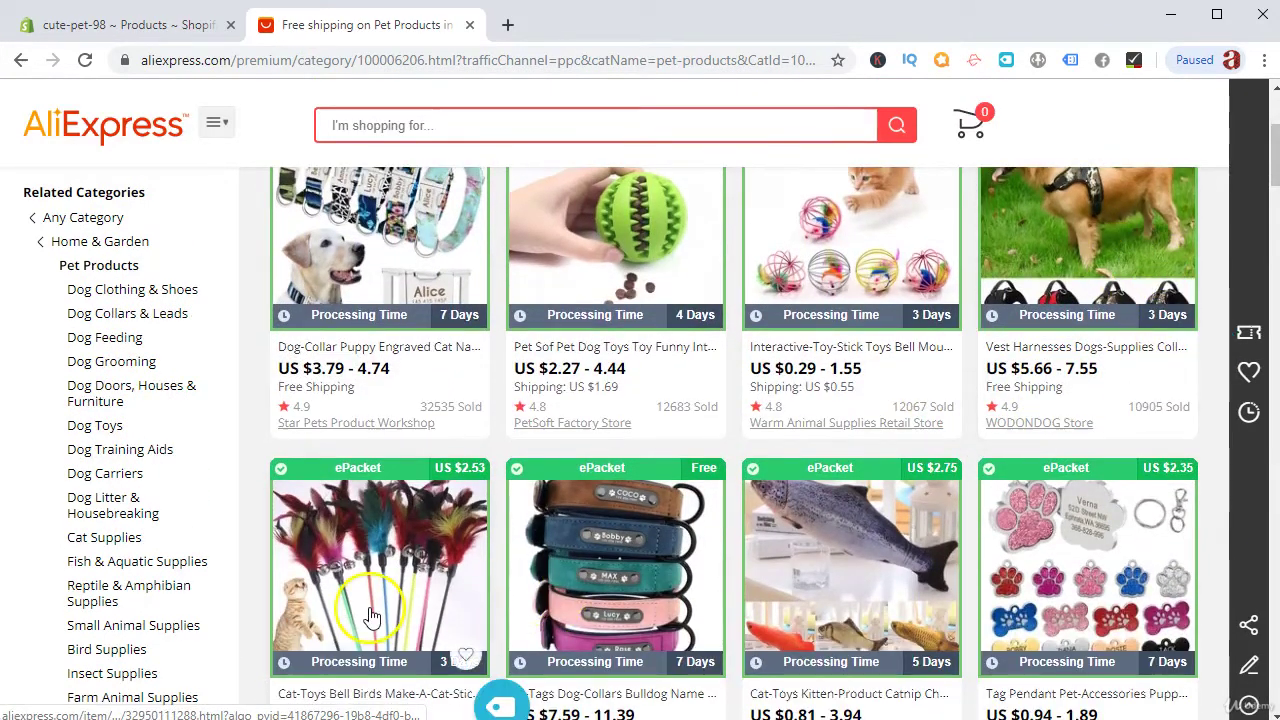
pyautogui.scroll(3, 960, 460)
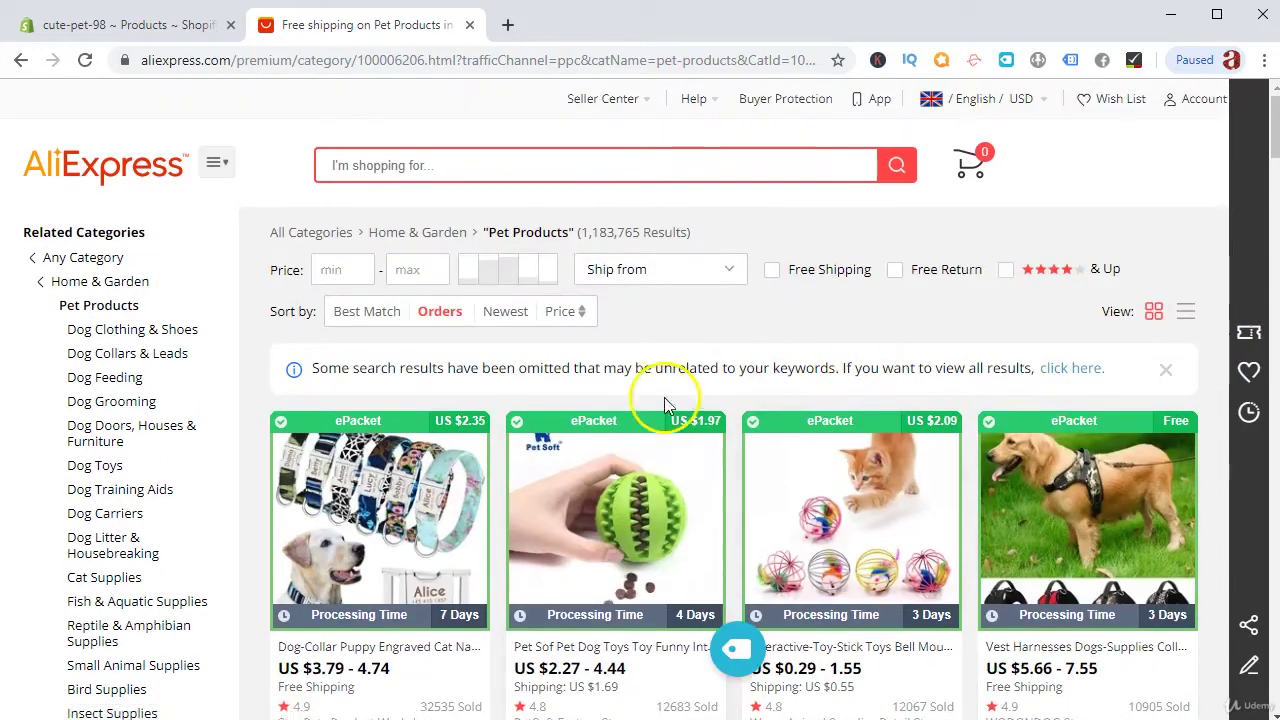
# Try to push the engraved dog collar from Star Pets Product Workshop to Oberlo, and dismiss the Oberlo notice.
pyautogui.rightClick(340, 646)
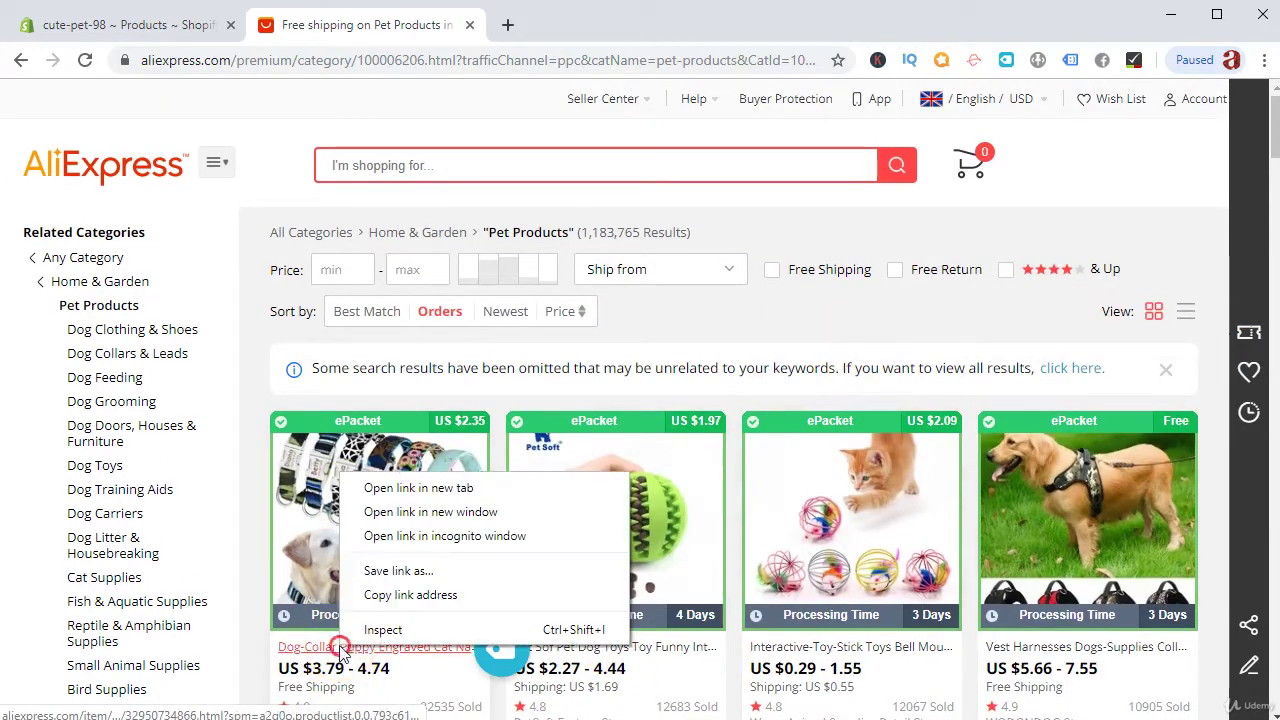
pyautogui.click(893, 322)
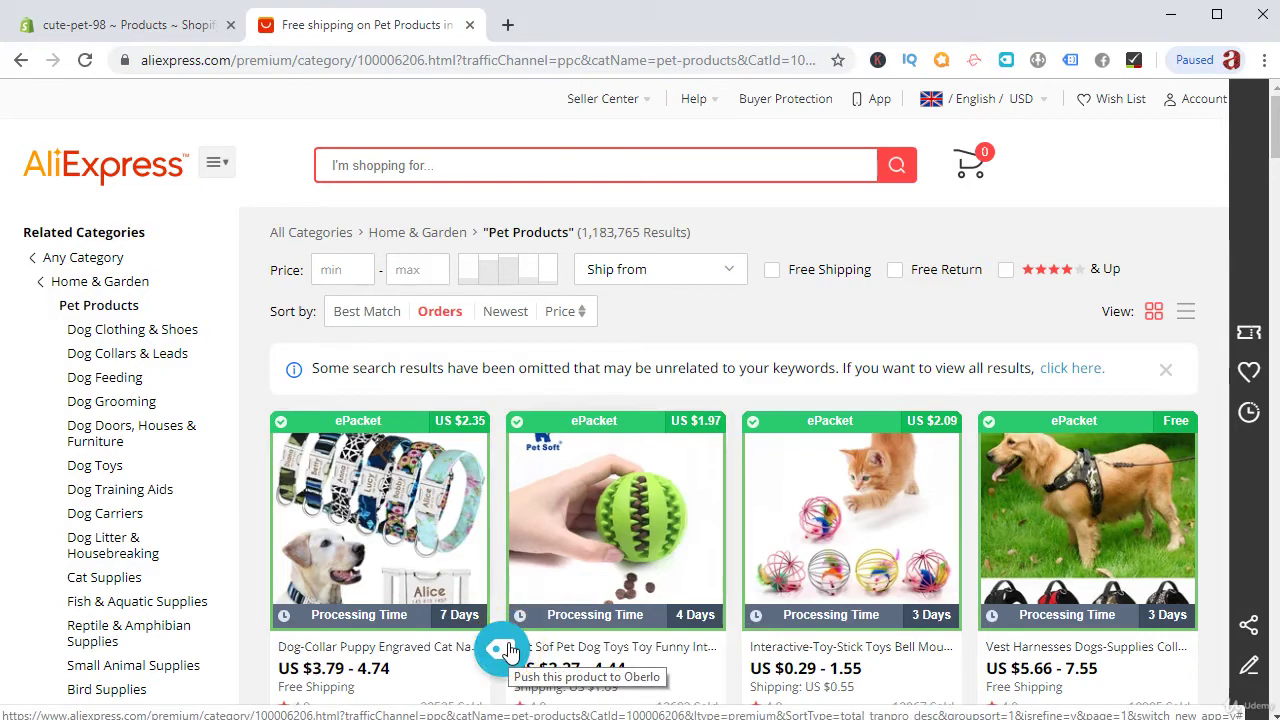
pyautogui.scroll(-2, 286, 650)
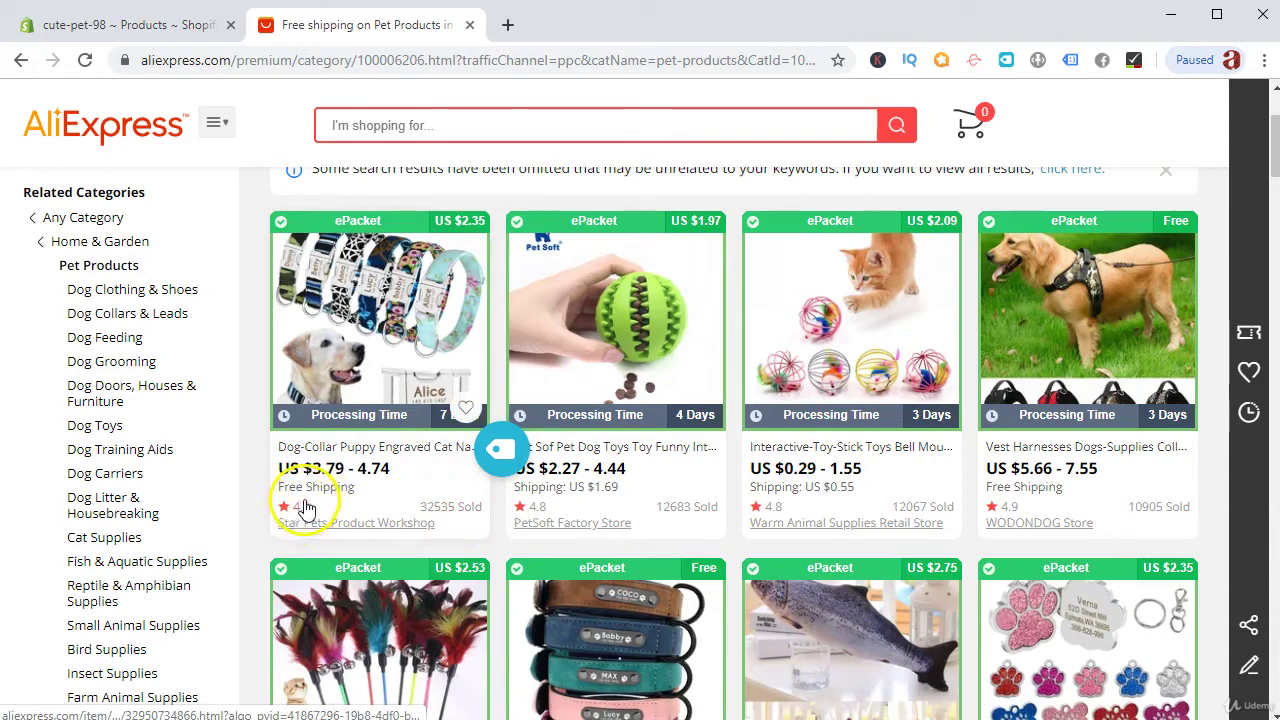
pyautogui.click(503, 450)
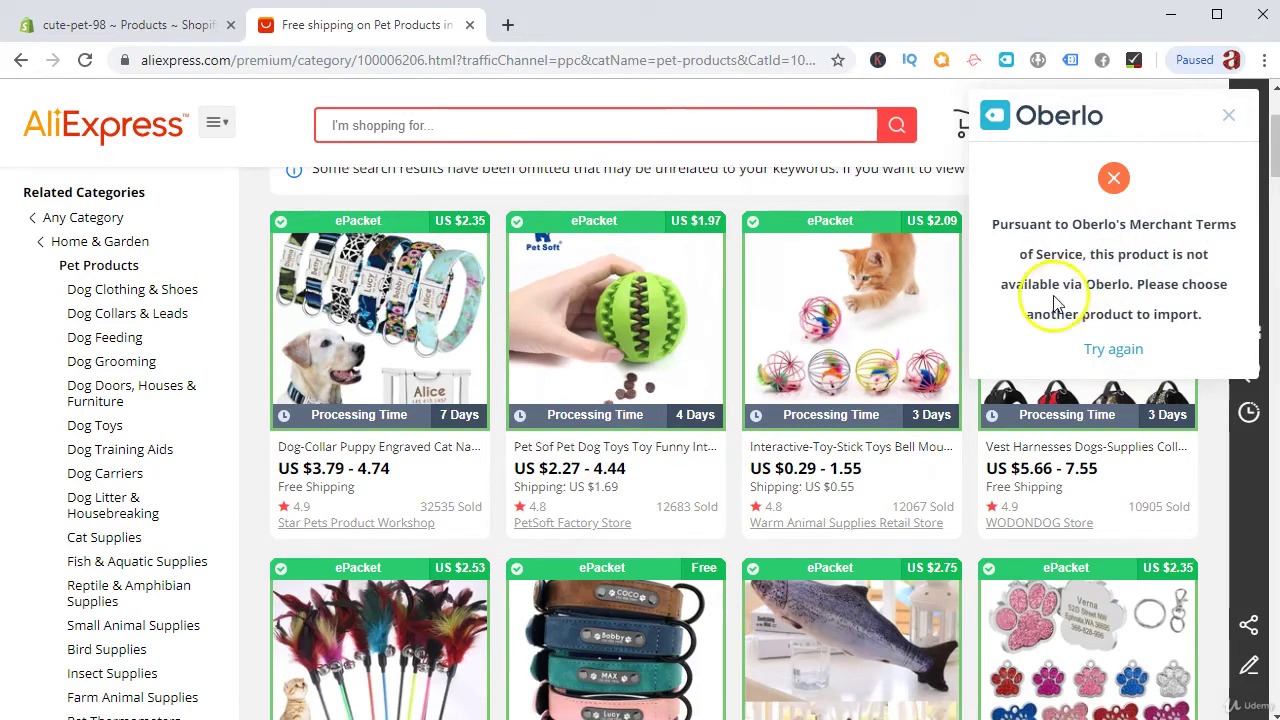
pyautogui.moveTo(1025, 288); pyautogui.dragTo(1215, 308)
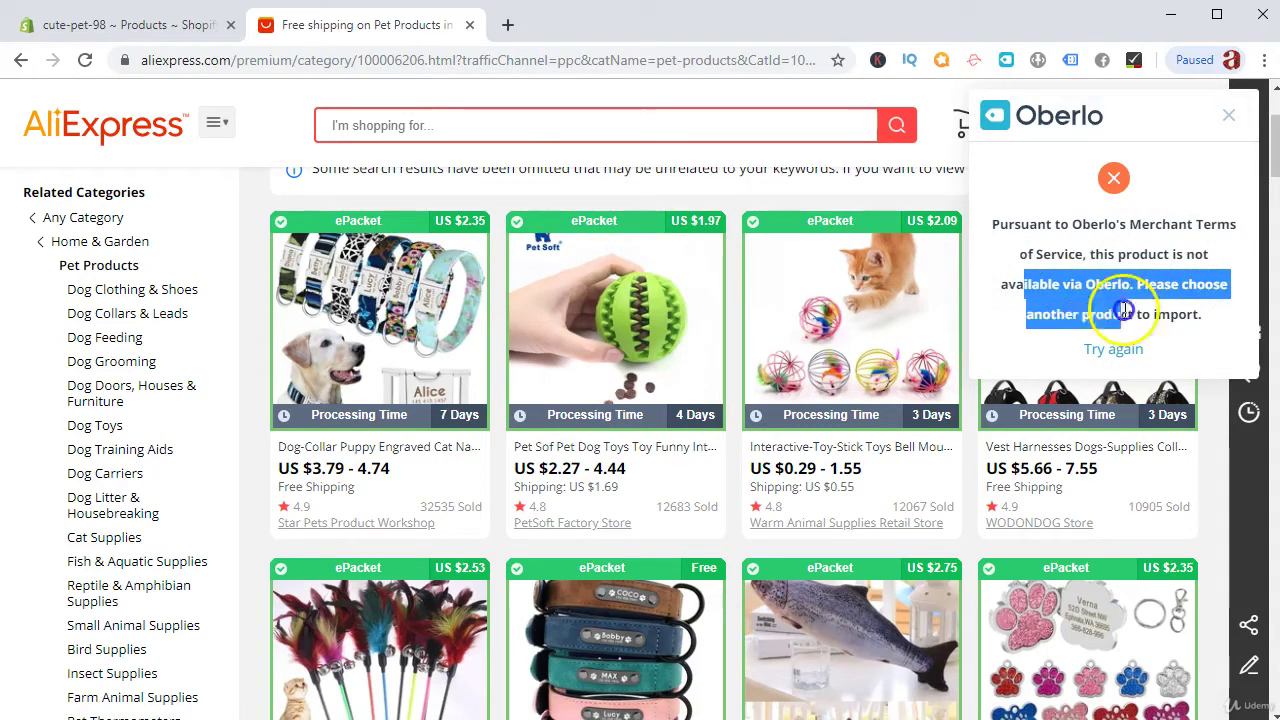
pyautogui.click(1237, 115)
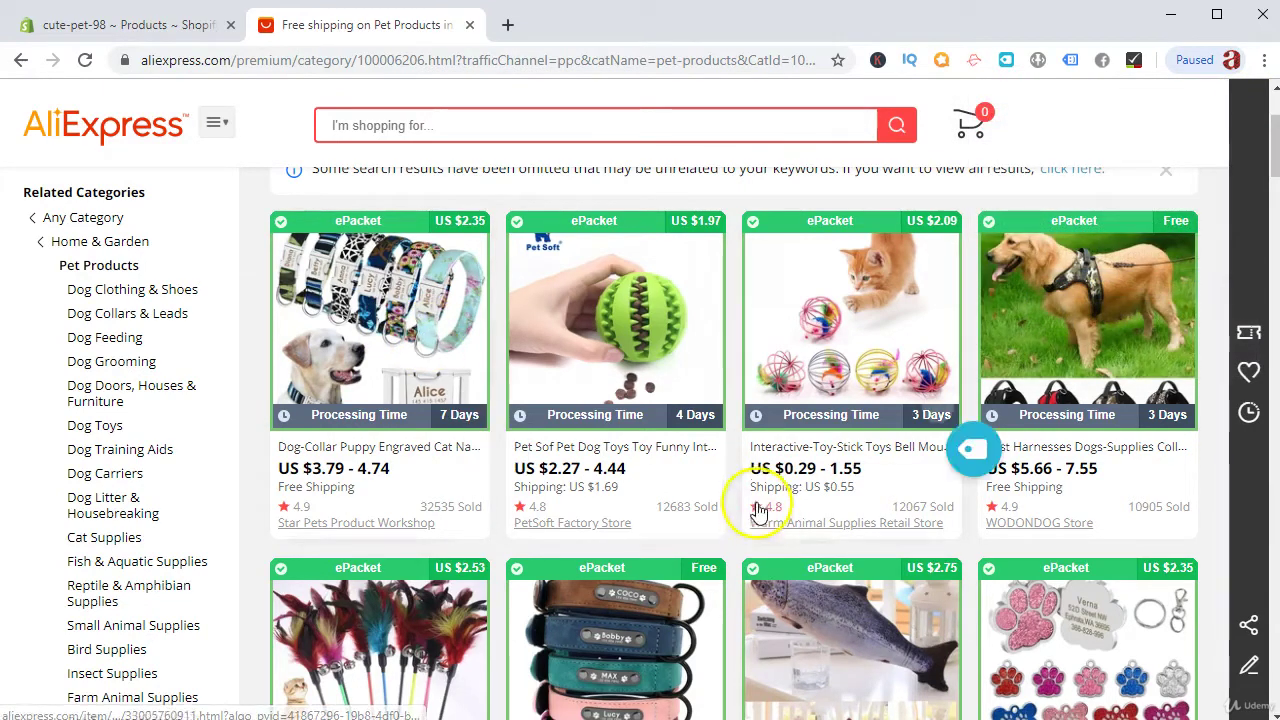
# Push the Pet Sof dog toy ball and the WODONDOG Store vest harness from the Pet Products listing to Oberlo.
pyautogui.click(739, 456)
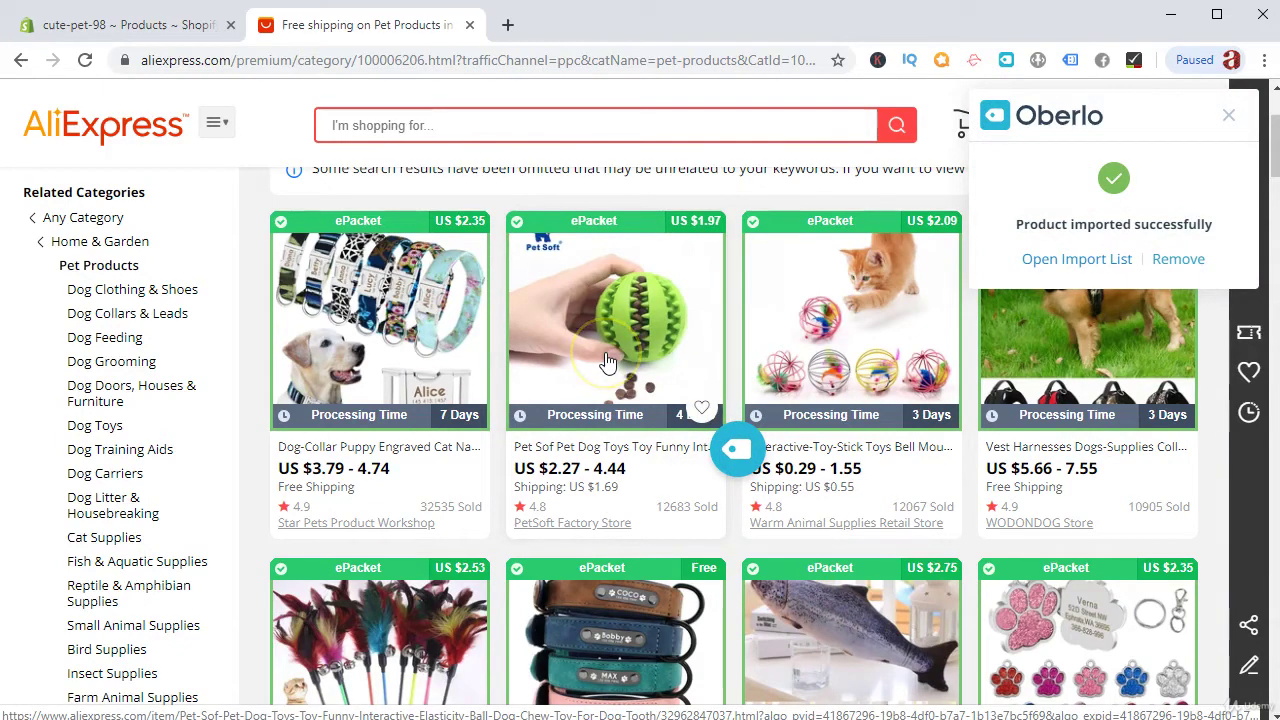
pyautogui.moveTo(1157, 486)
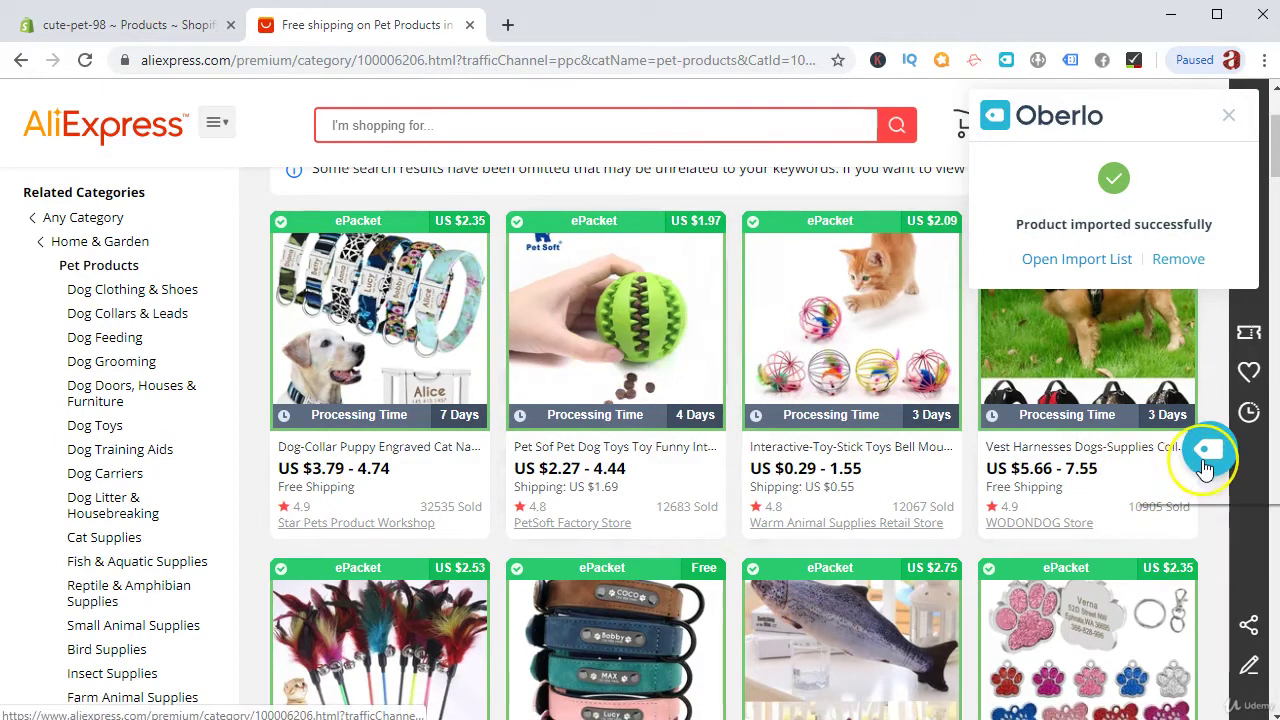
pyautogui.click(1205, 468)
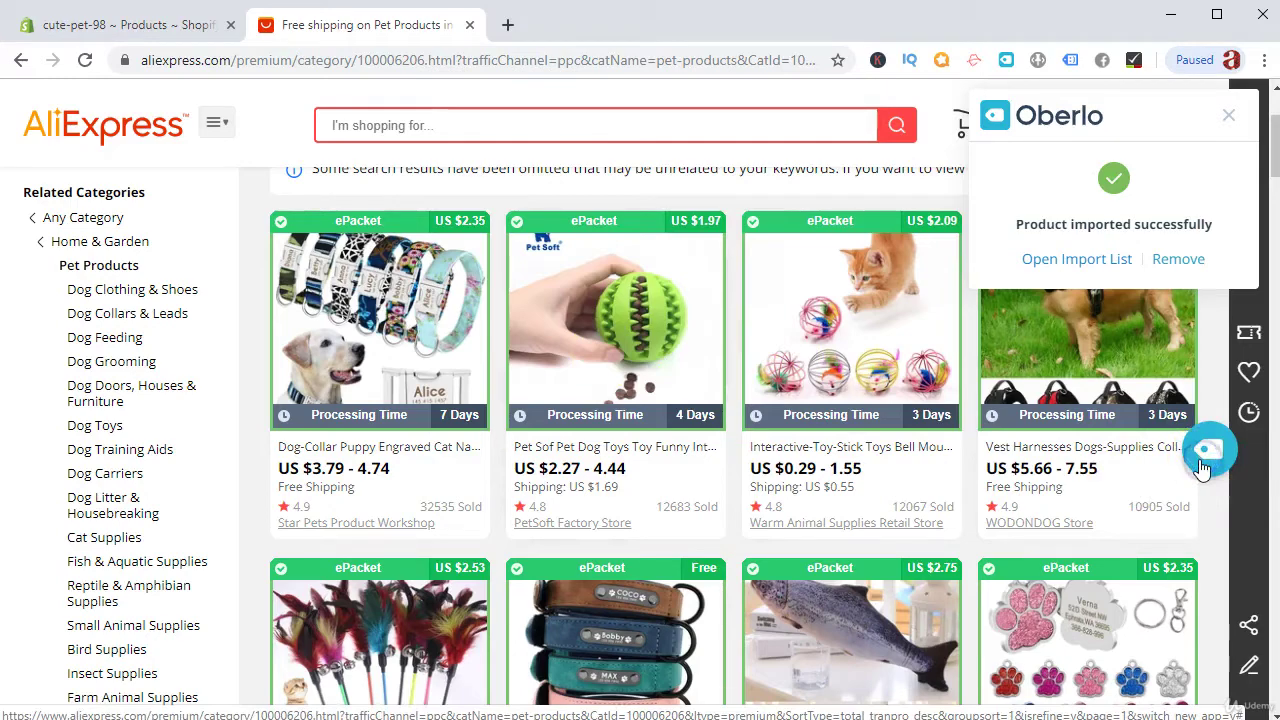
# Browse further down the Pet Products listing and switch to the cute-pet-98 store's Products page in Shopify.
pyautogui.moveTo(925, 428)
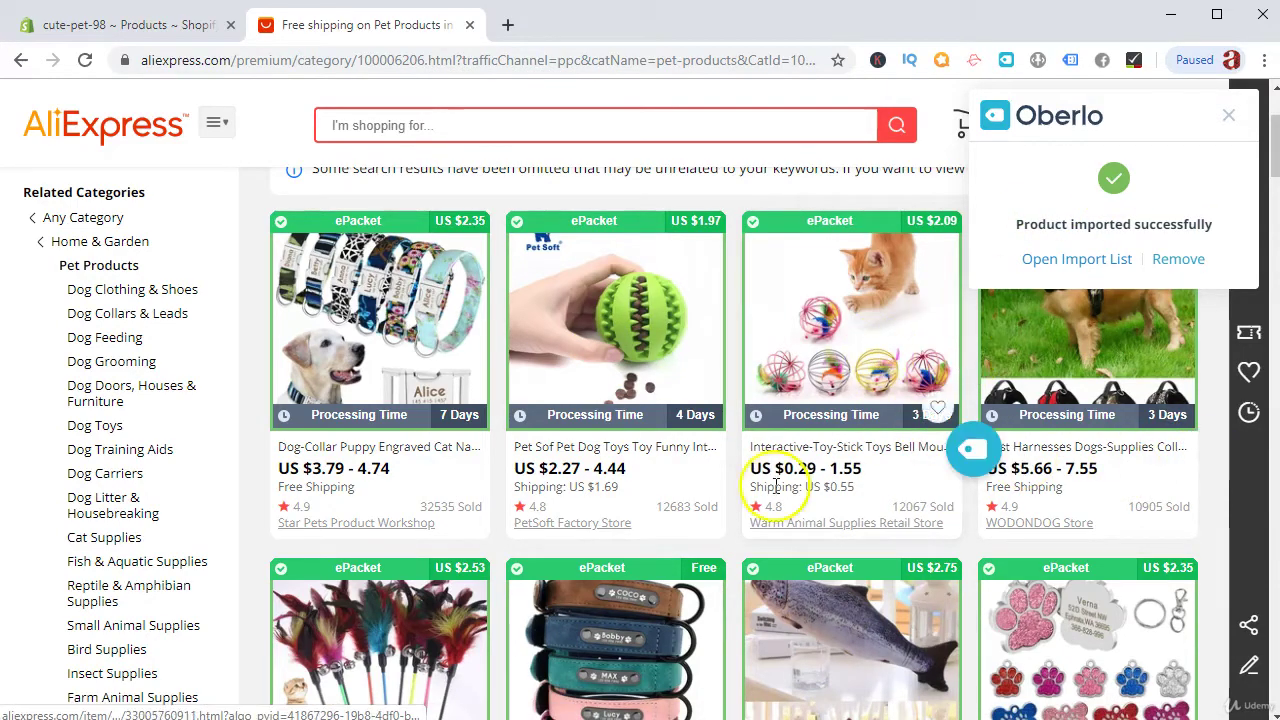
pyautogui.scroll(-2, 714, 520)
pyautogui.scroll(-1, 660, 528)
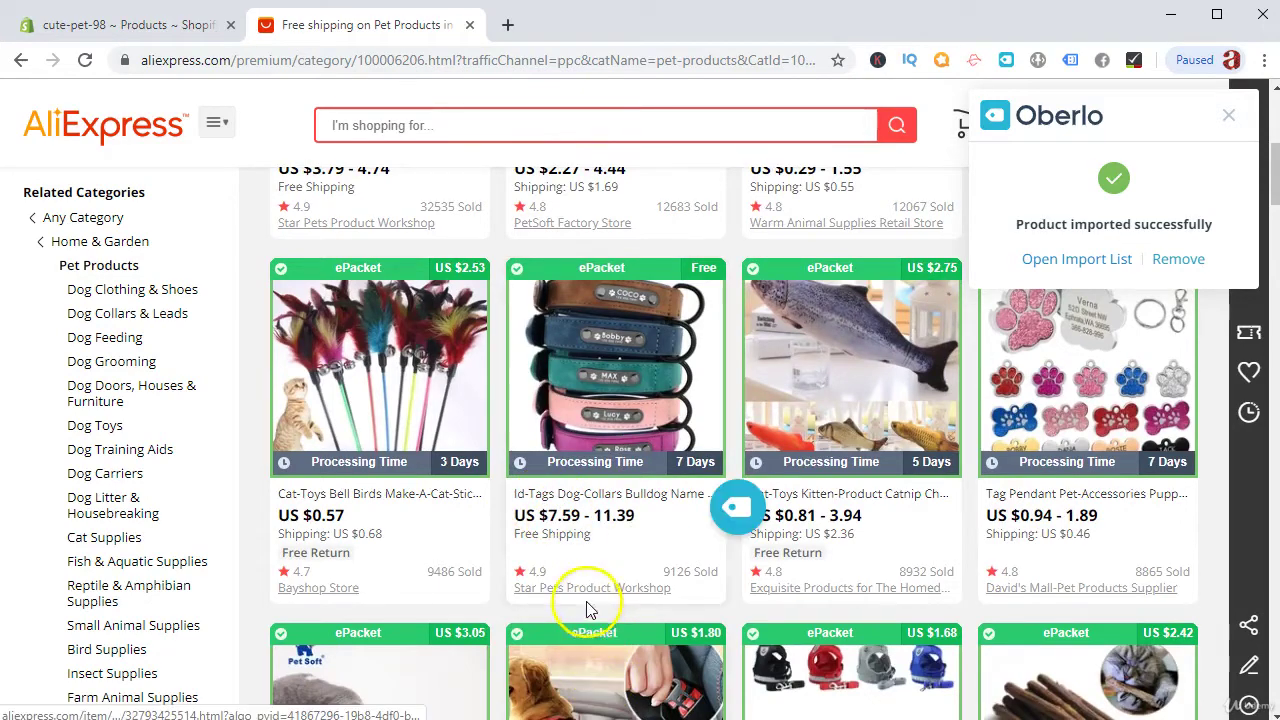
pyautogui.scroll(-2, 586, 608)
pyautogui.scroll(-1, 586, 594)
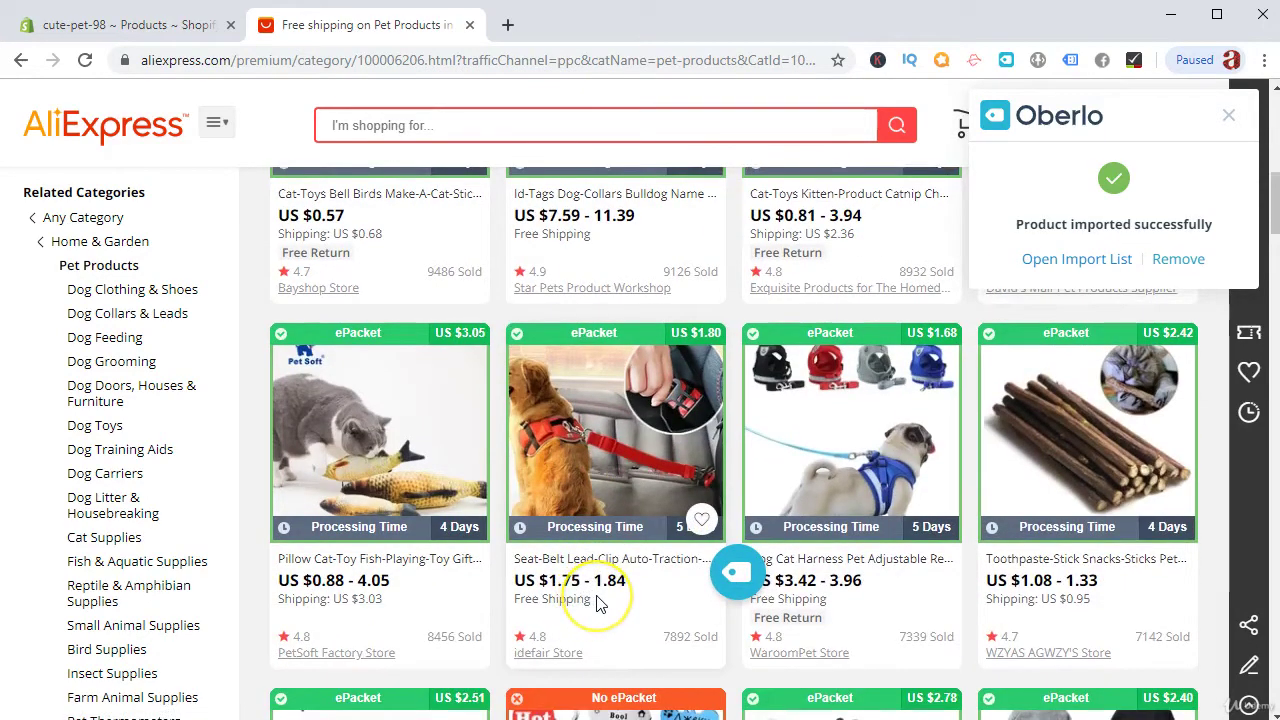
pyautogui.click(118, 30)
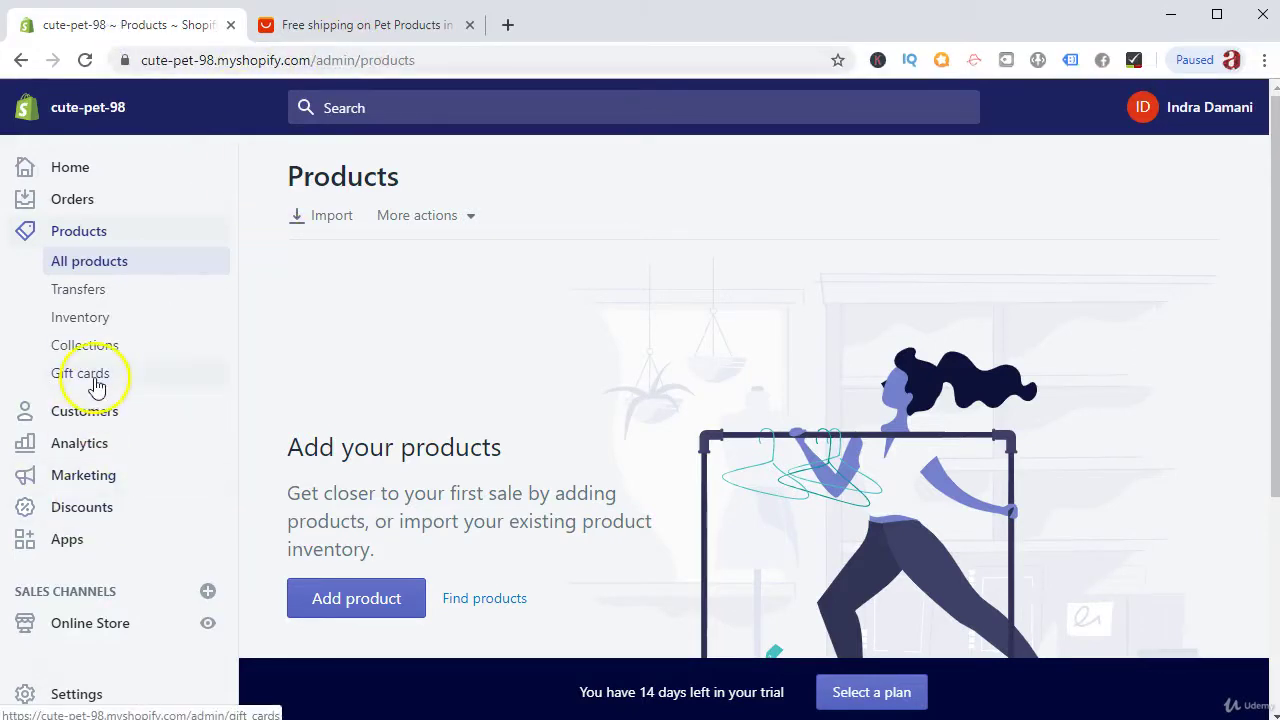
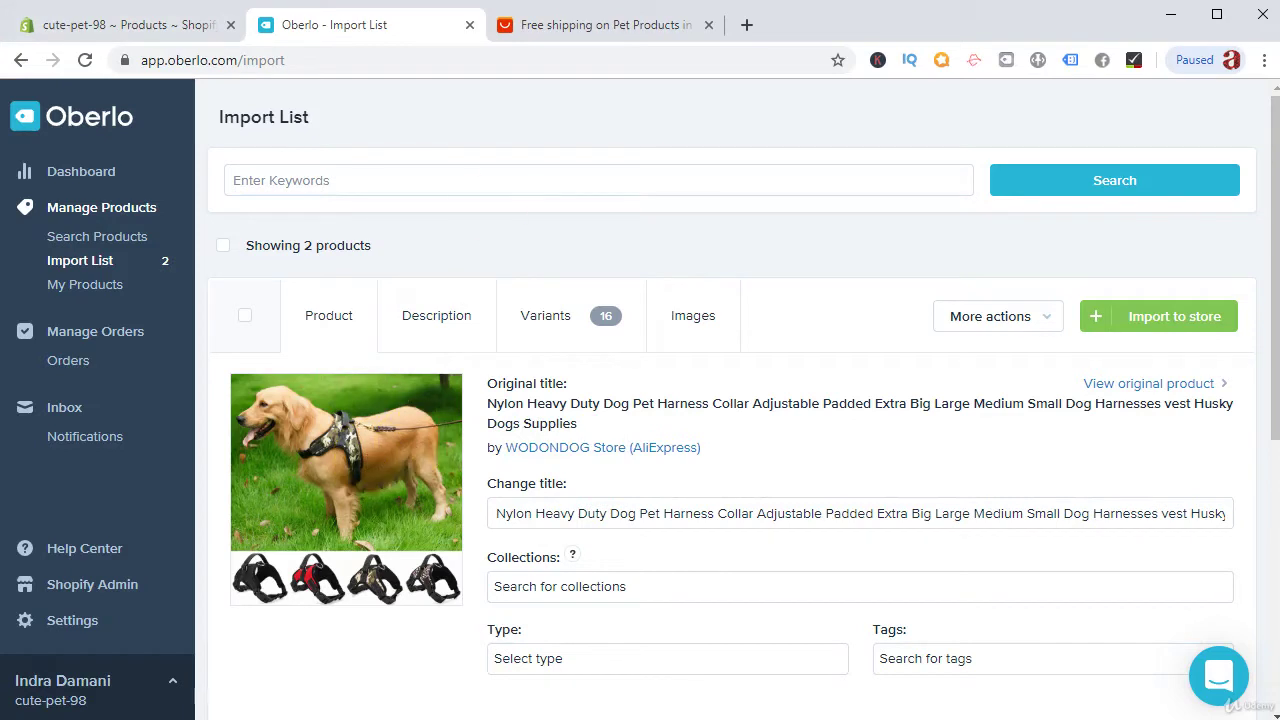
# Review the nylon dog harness's description in the Oberlo import list, highlight its specification lines, and return to the product details.
pyautogui.click(411, 335)
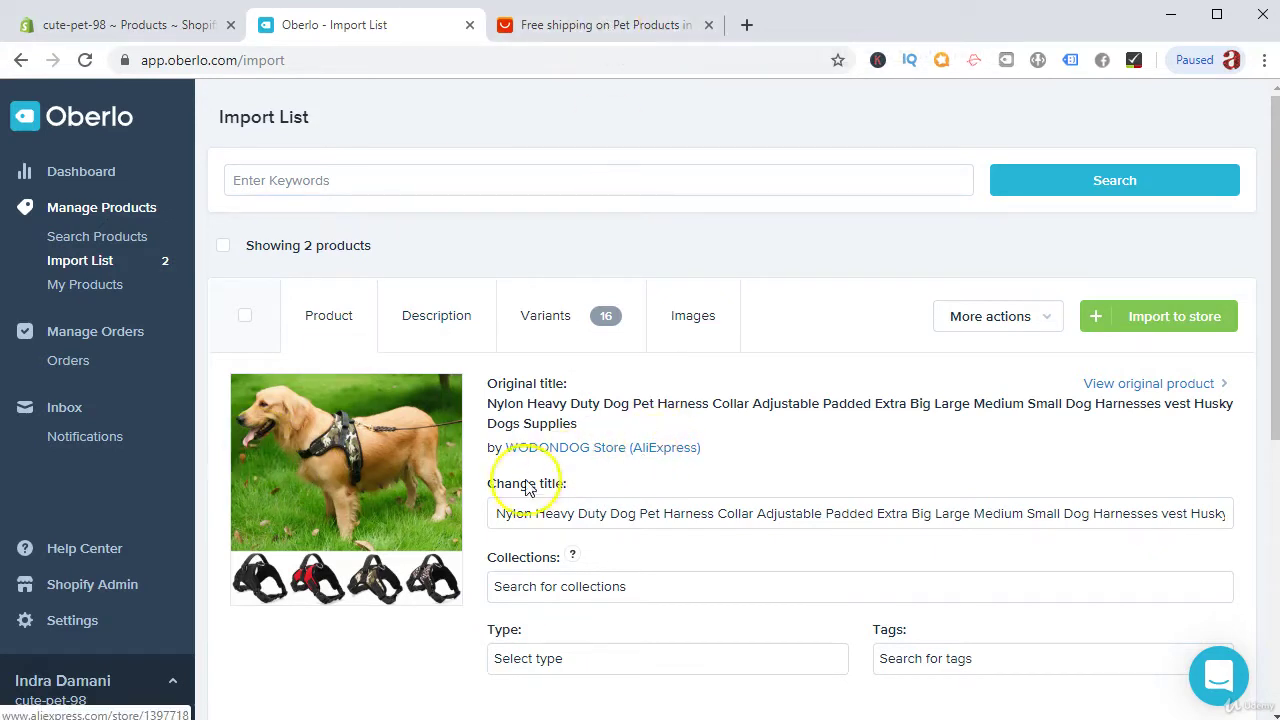
pyautogui.click(466, 332)
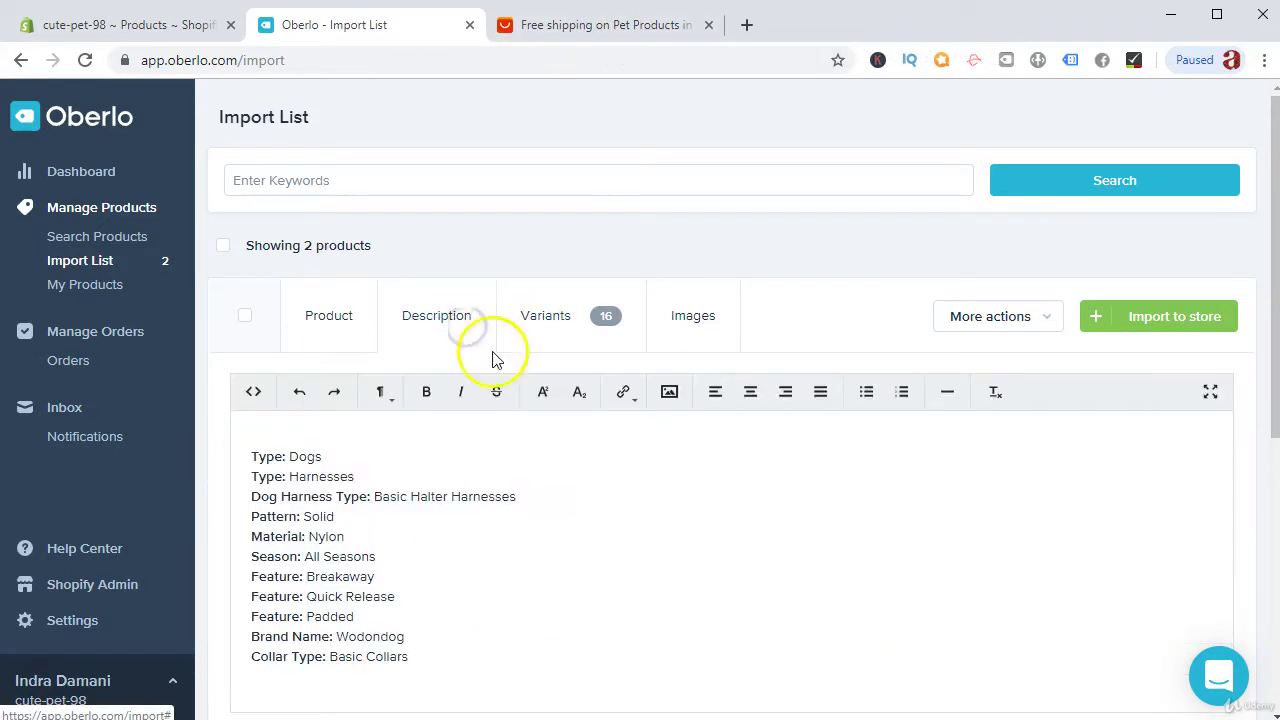
pyautogui.moveTo(251, 450); pyautogui.dragTo(654, 626)
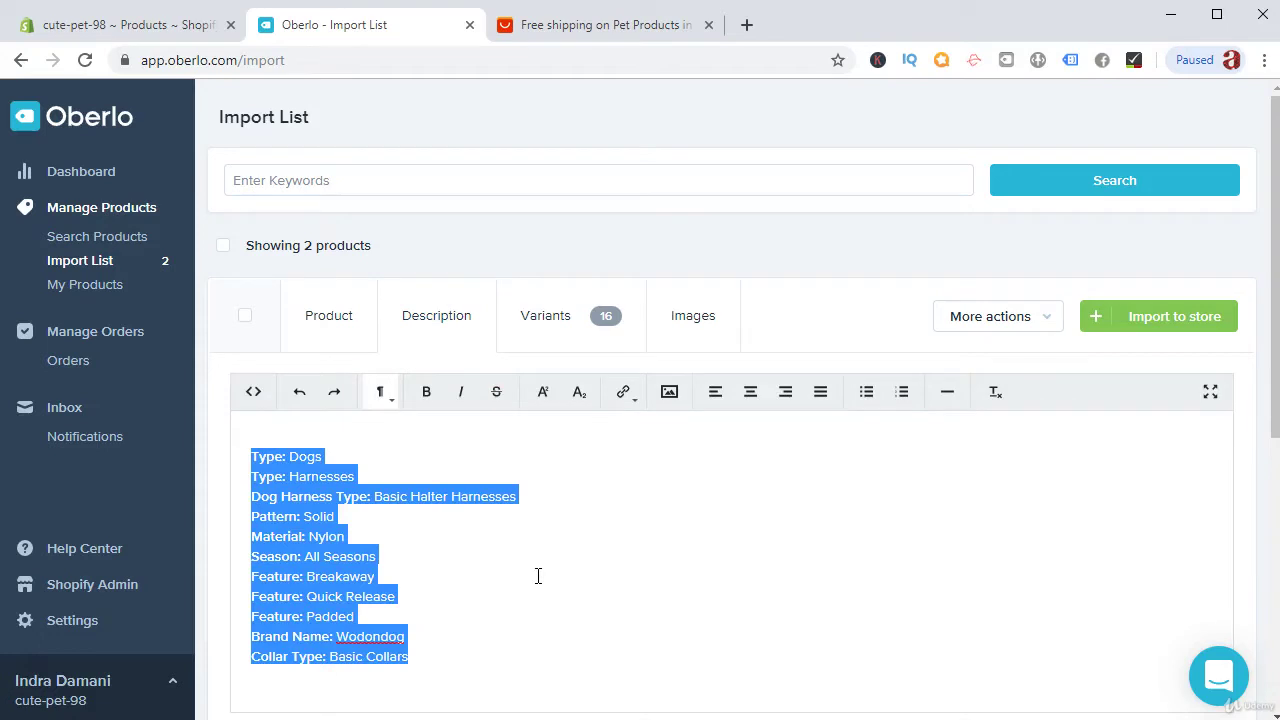
pyautogui.moveTo(250, 472); pyautogui.dragTo(250, 476)
pyautogui.click(251, 457)
pyautogui.moveTo(251, 457); pyautogui.dragTo(503, 672)
pyautogui.click(297, 318)
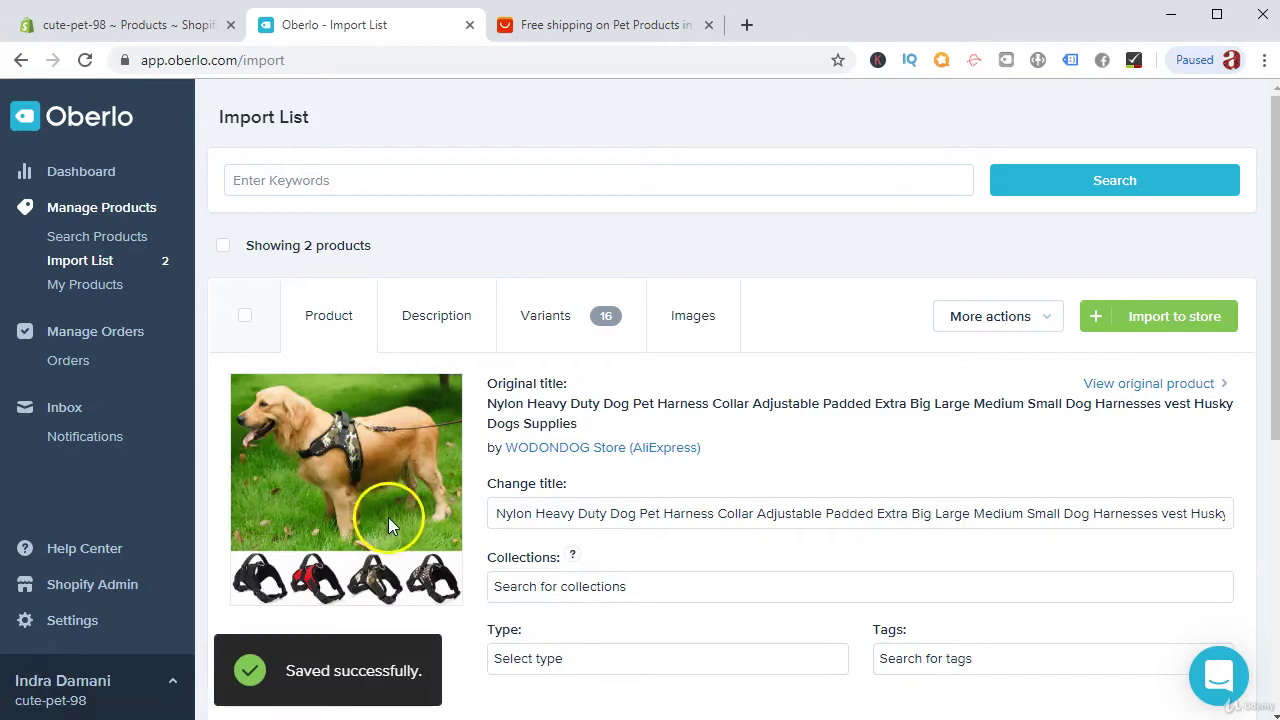
# Delete all the specification text from the nylon dog harness's description.
pyautogui.click(443, 334)
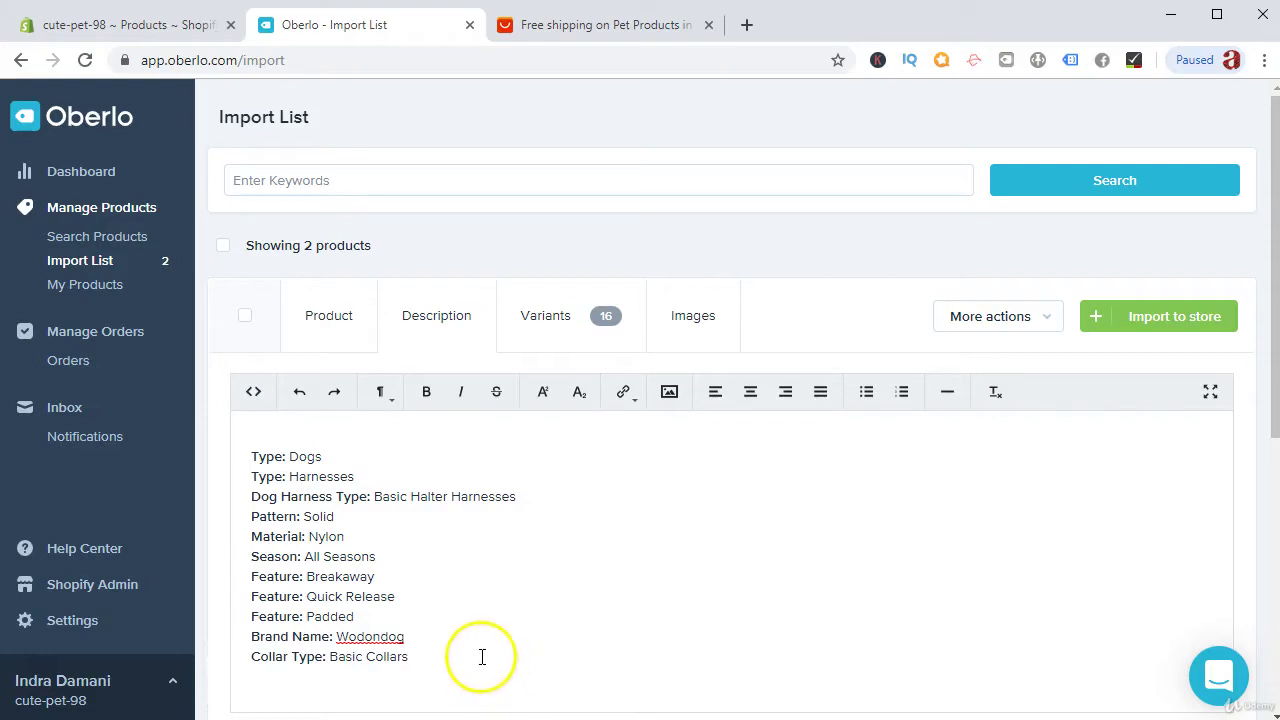
pyautogui.moveTo(256, 447); pyautogui.dragTo(514, 666)
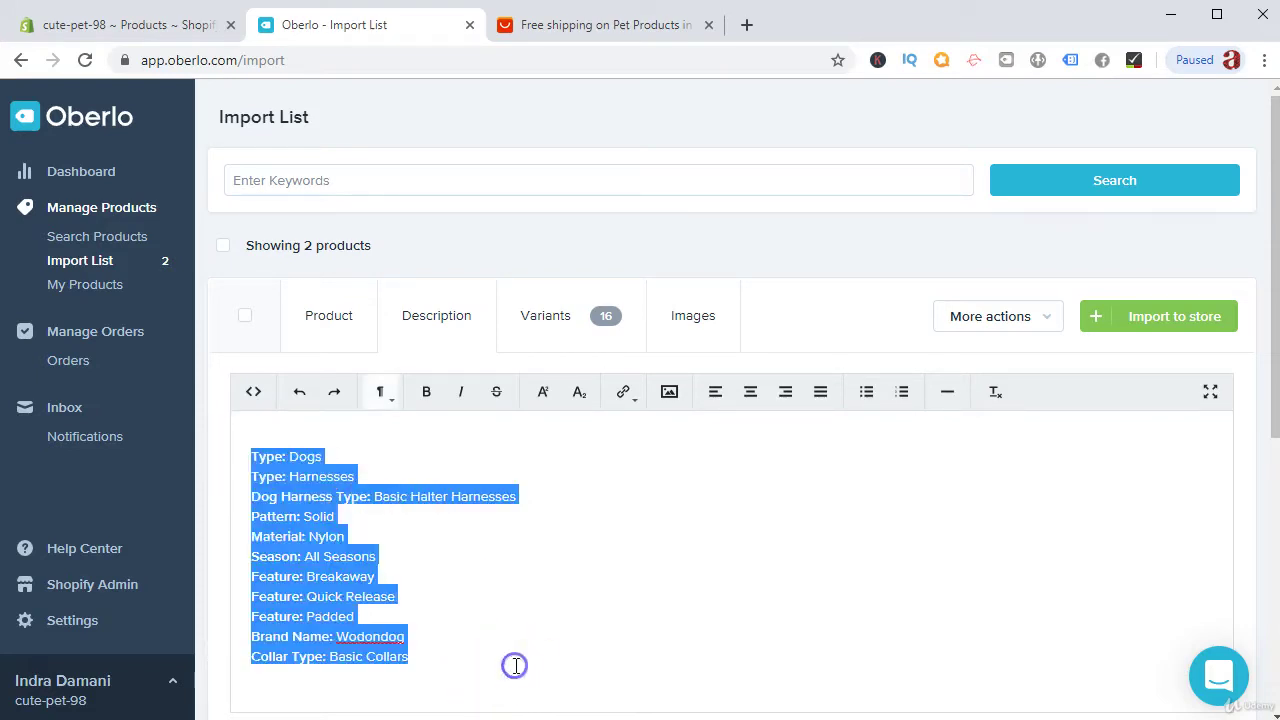
pyautogui.press('BackSpace')
# Examine the harness's variants, checking their colours, sizes, costs, shipping, prices and profit.
pyautogui.click(526, 312)
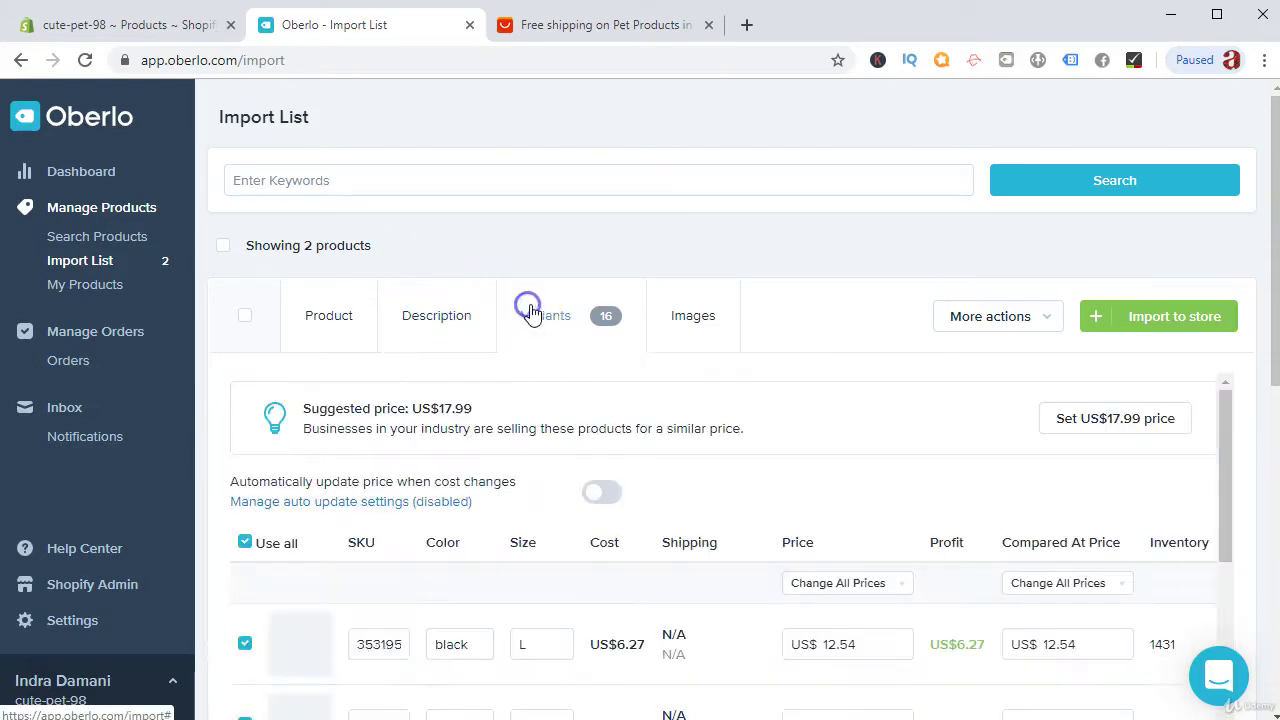
pyautogui.scroll(-3, 480, 478)
pyautogui.scroll(2, 475, 475)
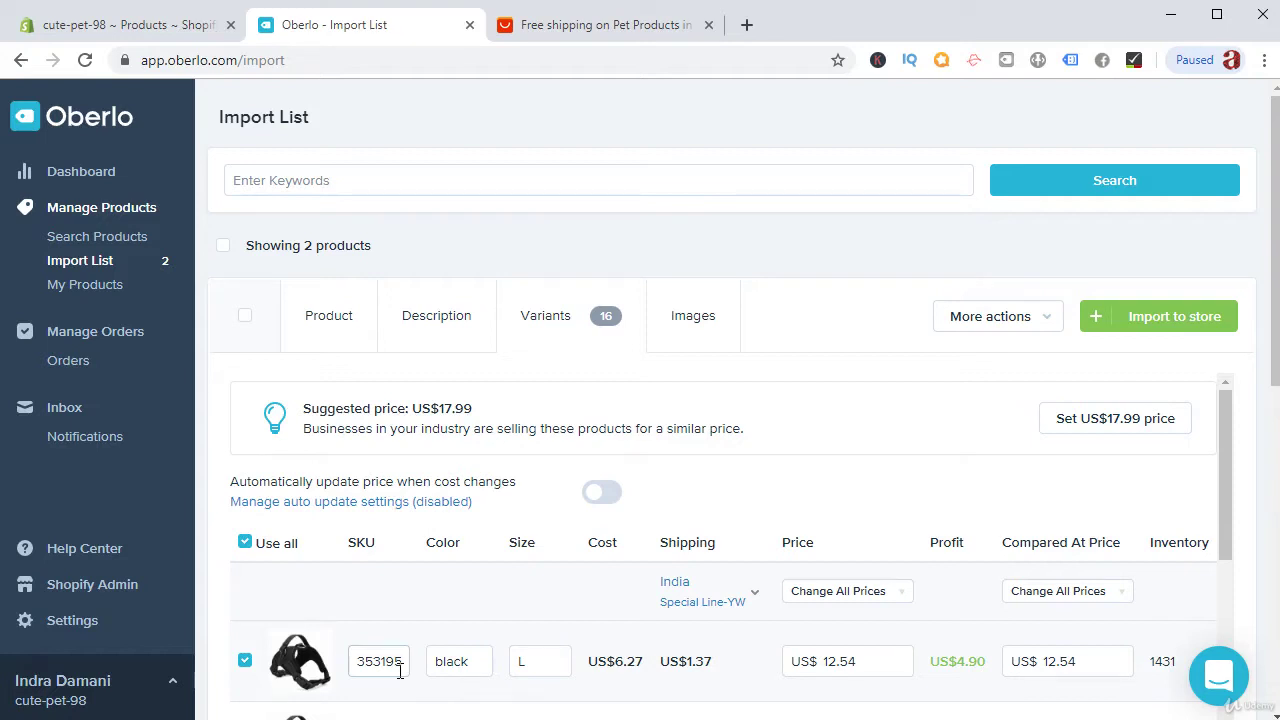
pyautogui.scroll(-4, 409, 620)
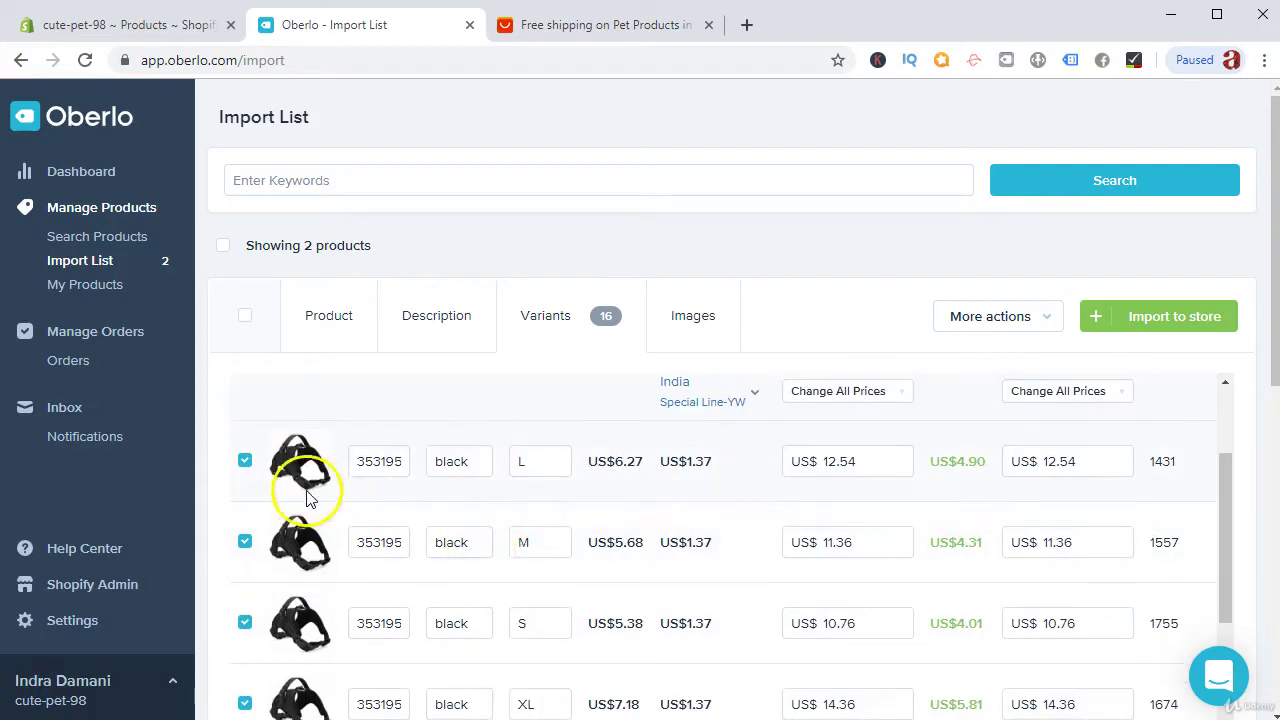
pyautogui.scroll(4, 314, 491)
pyautogui.scroll(-4, 334, 531)
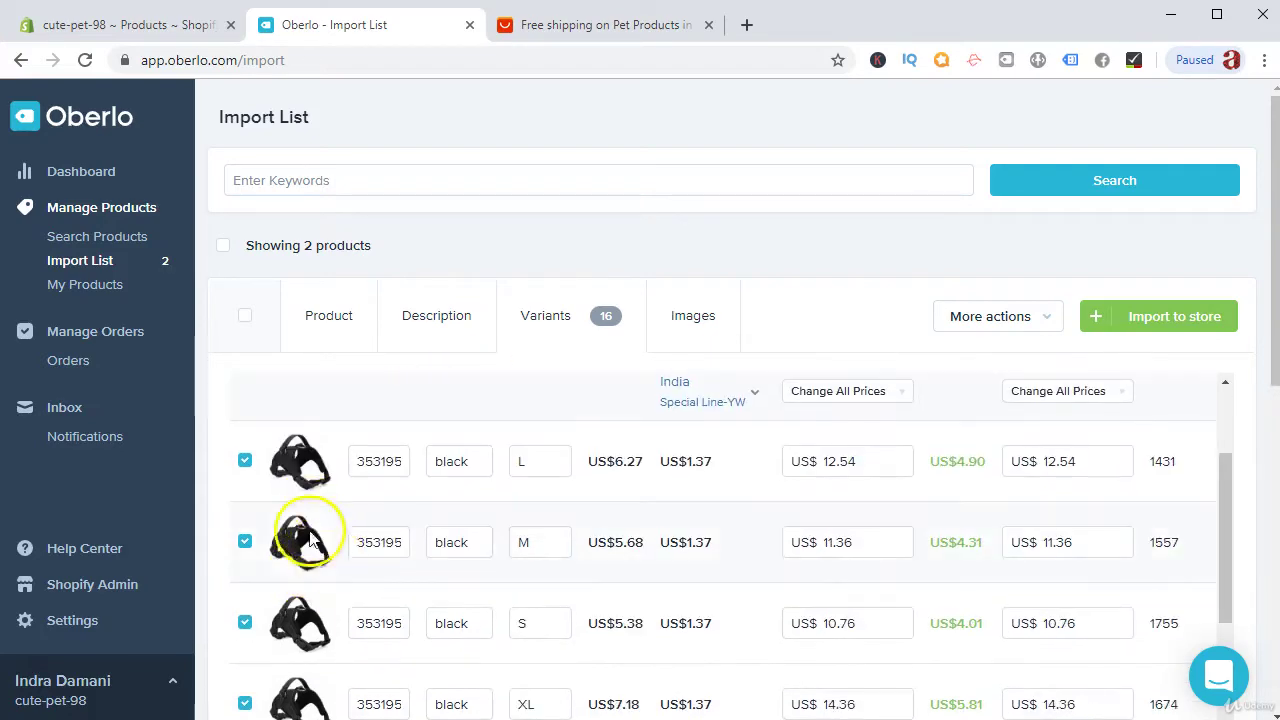
pyautogui.scroll(4, 308, 540)
pyautogui.scroll(-3, 300, 530)
pyautogui.scroll(2, 286, 520)
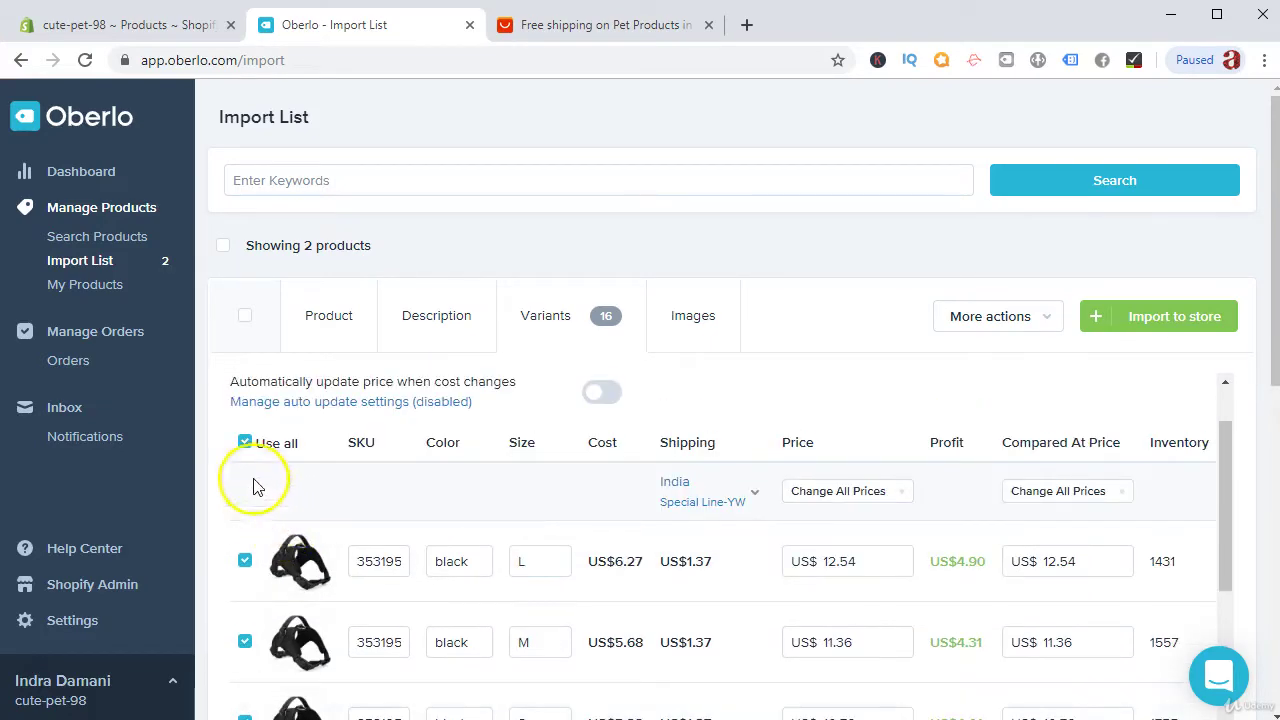
# Deselect all the harness variants except the mandatory one, and reselect the black M, S and XL variants.
pyautogui.click(246, 443)
pyautogui.scroll(-2, 295, 488)
pyautogui.scroll(1, 295, 486)
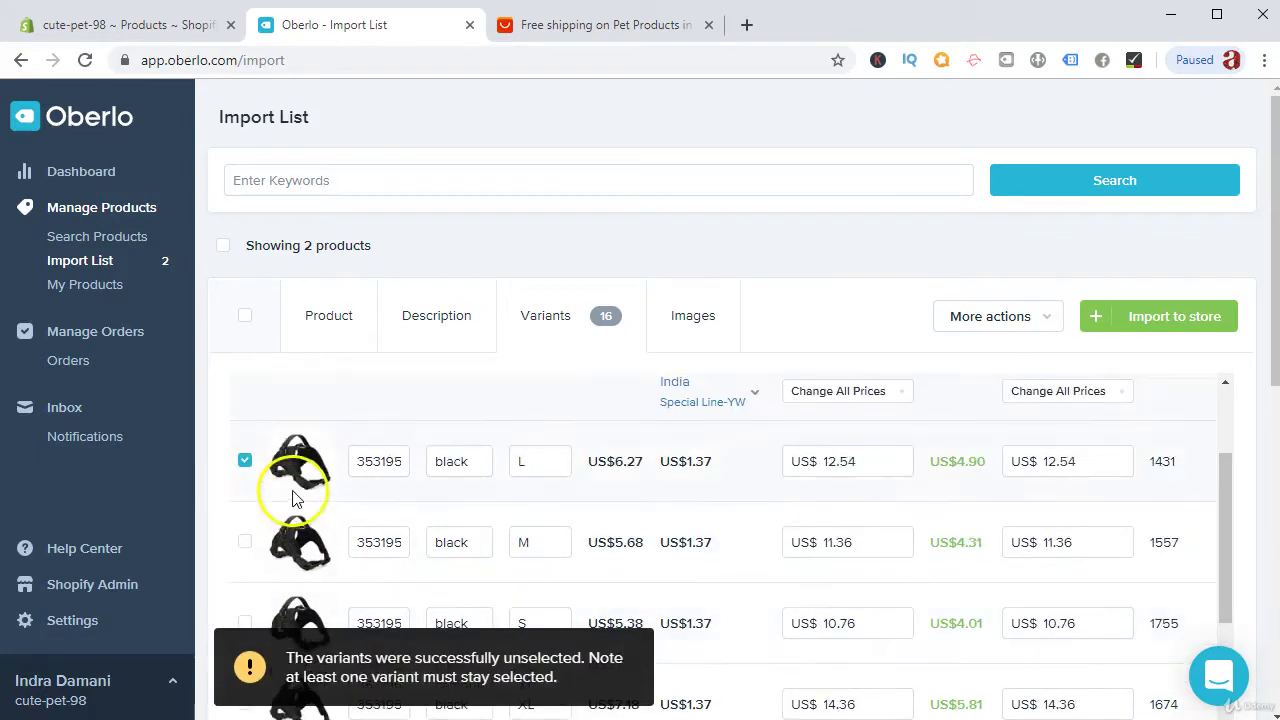
pyautogui.click(247, 542)
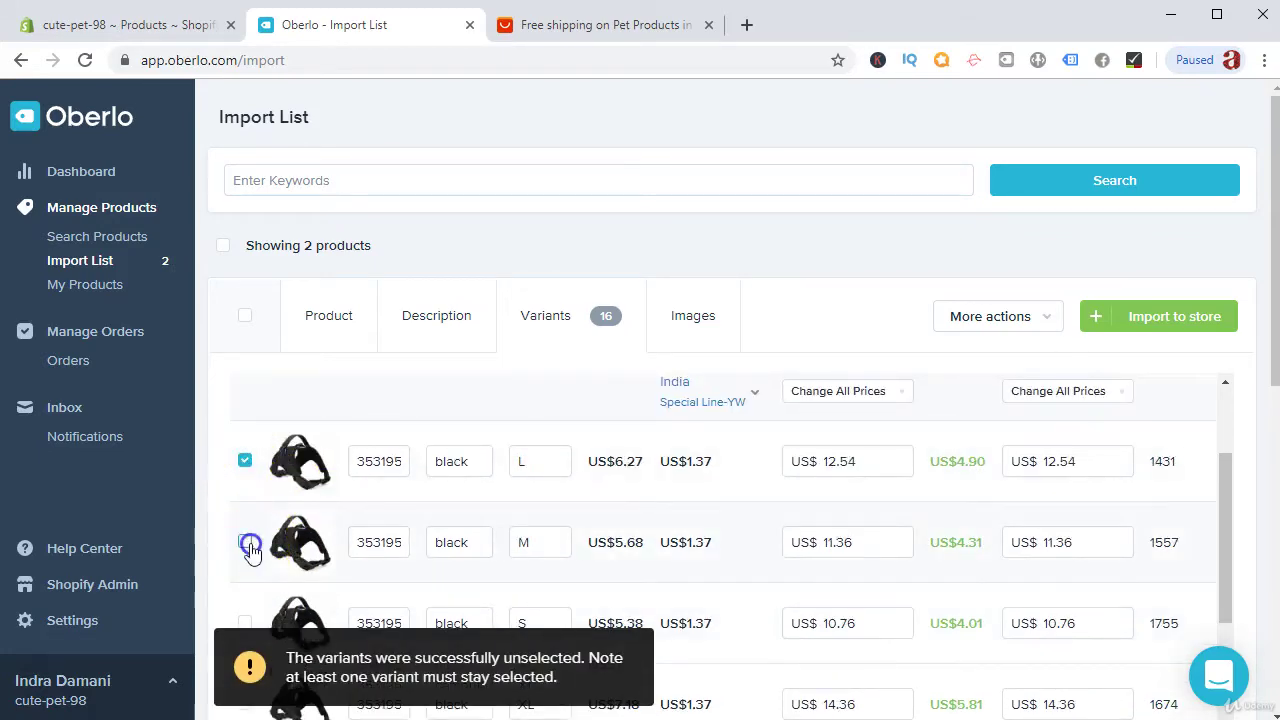
pyautogui.scroll(-1, 251, 551)
pyautogui.scroll(1, 251, 545)
pyautogui.click(246, 524)
pyautogui.scroll(-3, 245, 517)
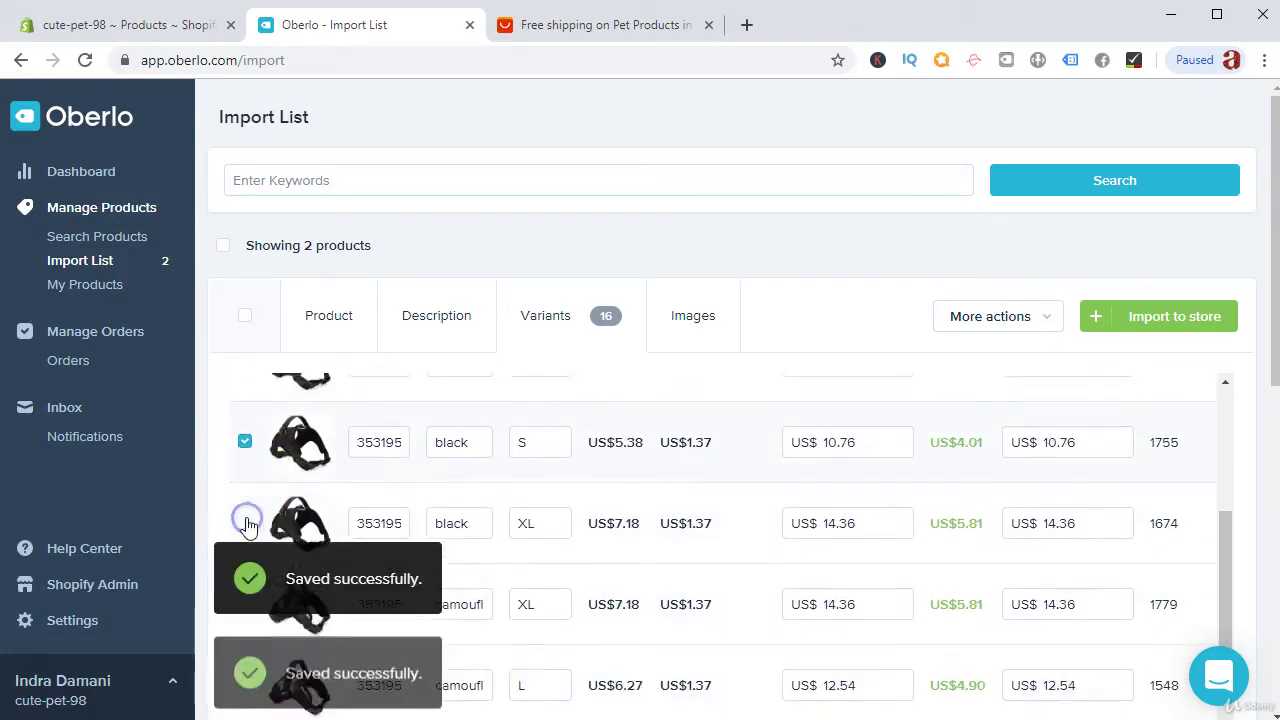
pyautogui.click(247, 406)
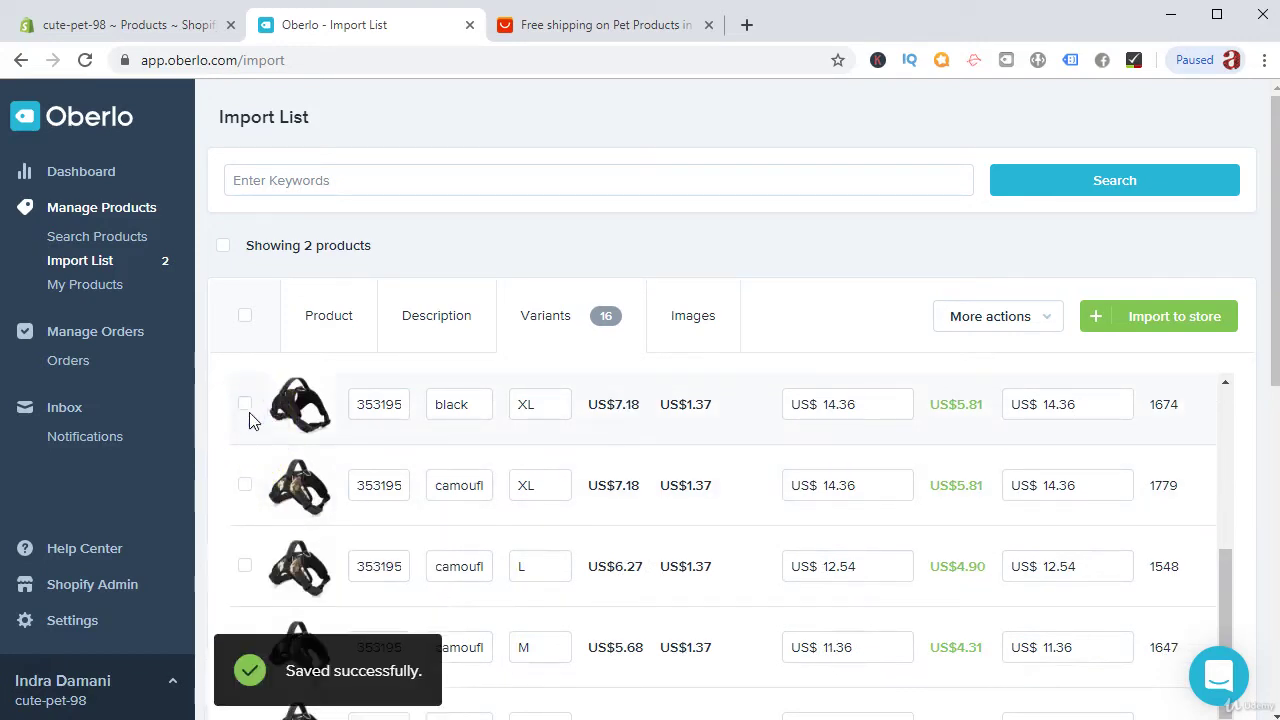
# Reselect the camouflage harness variants in sizes XL, L, M and S.
pyautogui.click(248, 487)
pyautogui.scroll(-2, 255, 480)
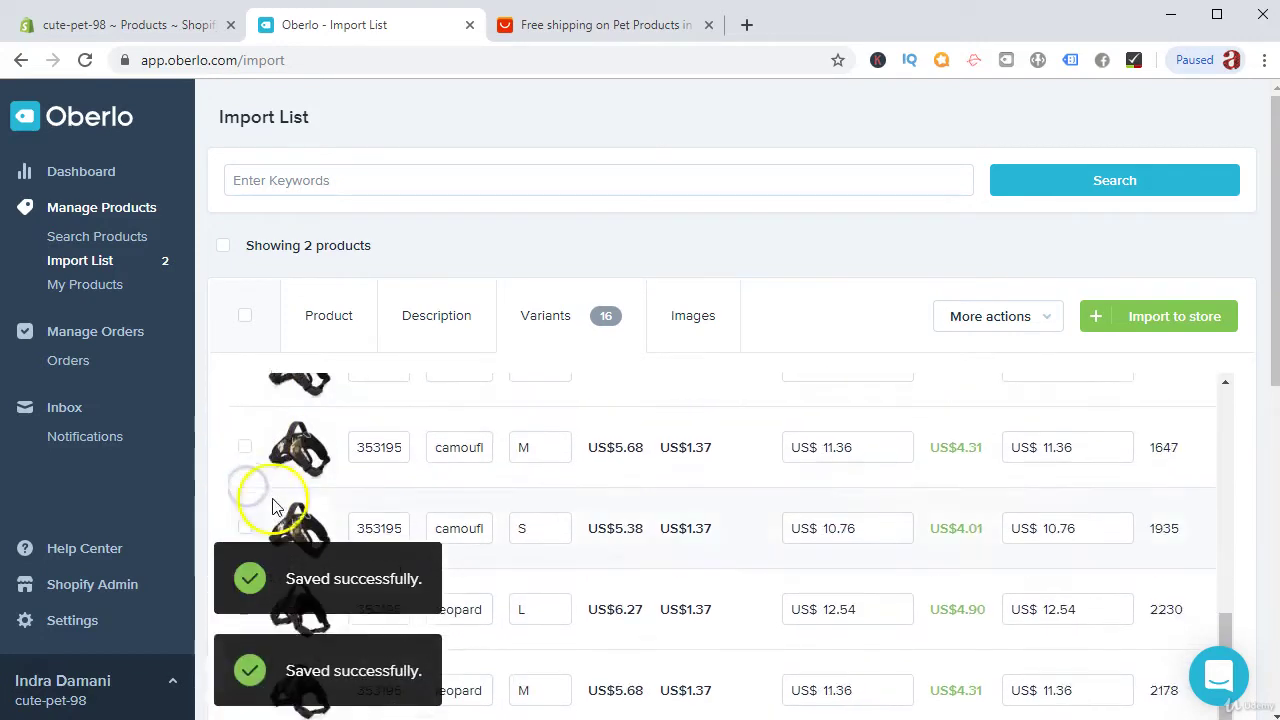
pyautogui.scroll(1, 255, 400)
pyautogui.click(246, 466)
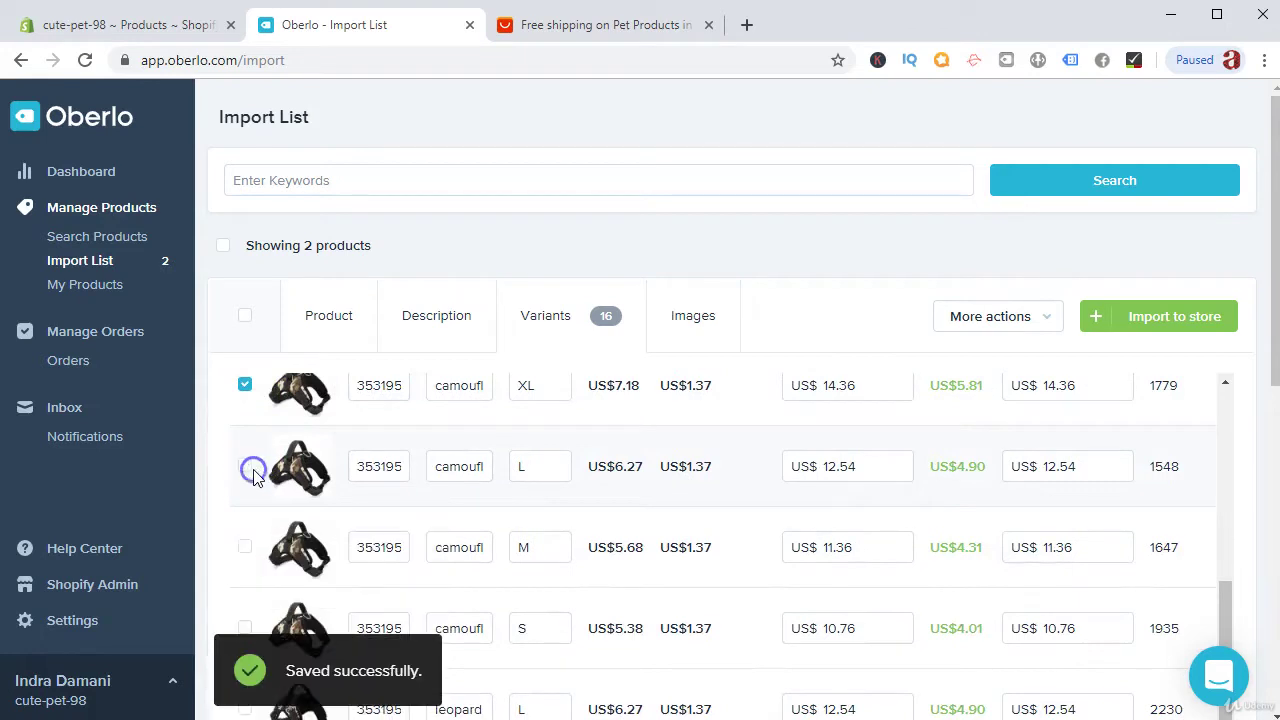
pyautogui.click(245, 547)
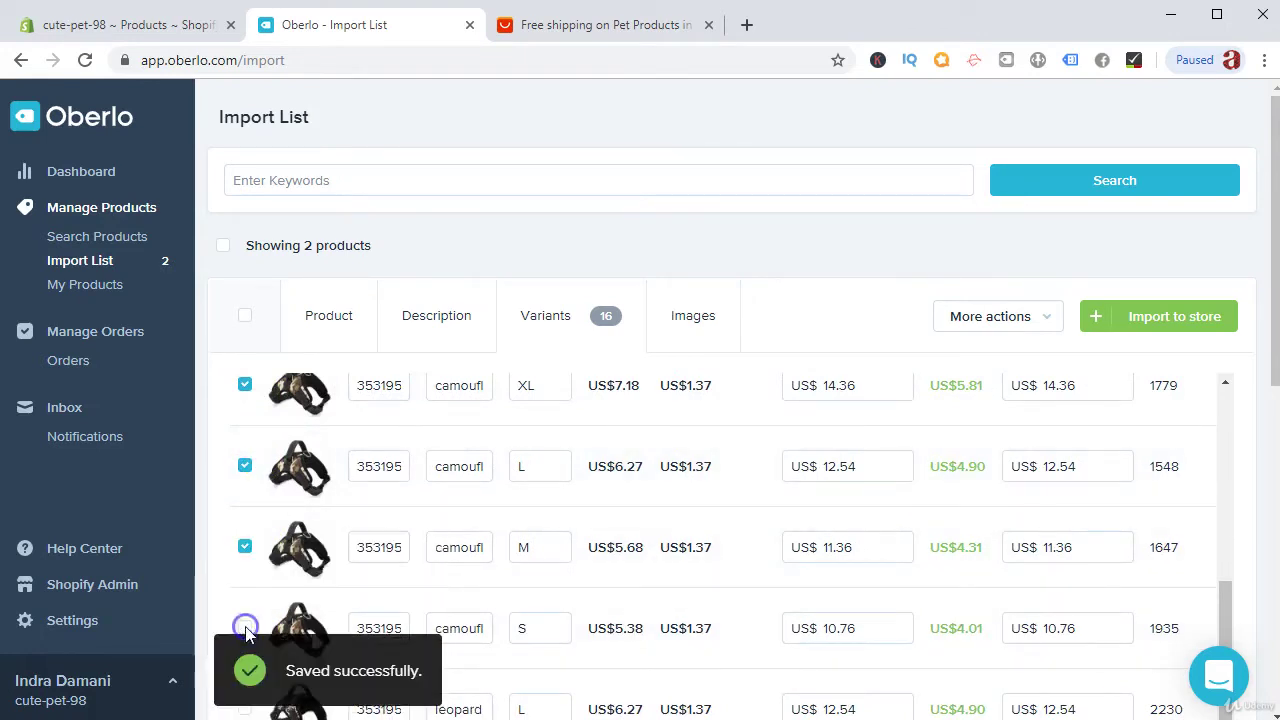
pyautogui.scroll(-1, 245, 615)
pyautogui.scroll(-1, 240, 570)
pyautogui.click(244, 427)
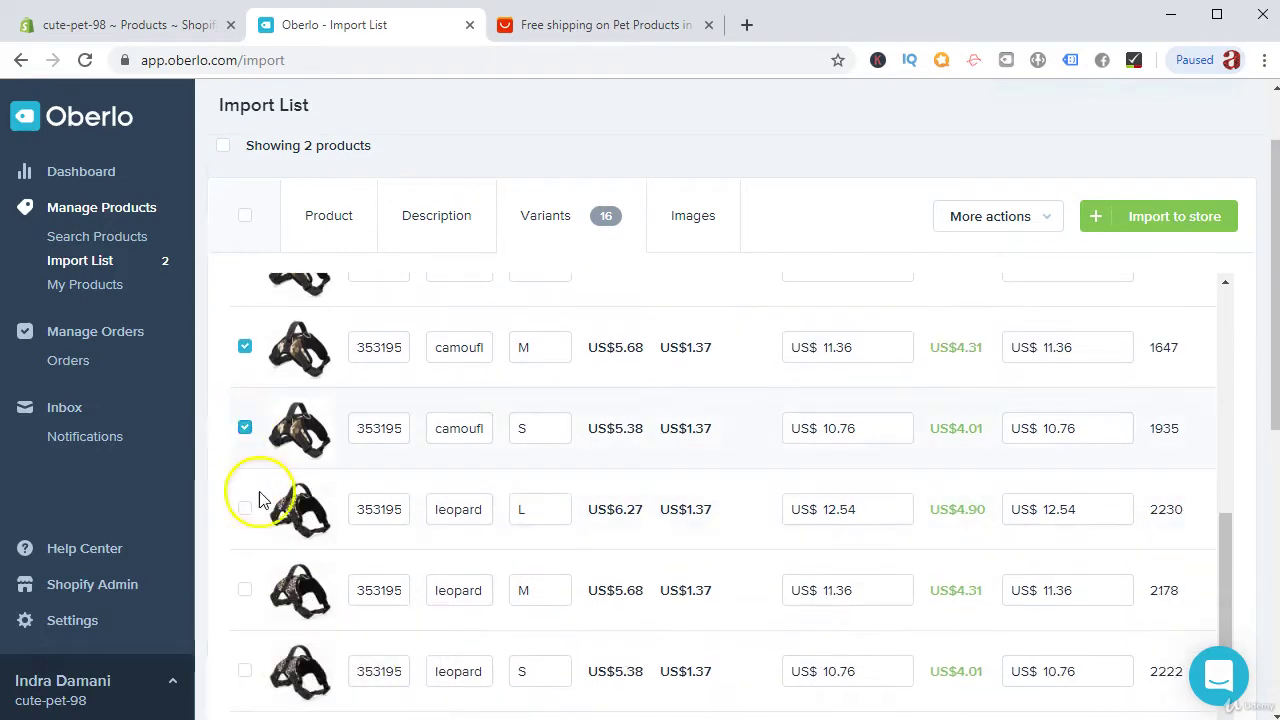
# Reselect the leopard harness variants in sizes L, M, S and XL.
pyautogui.click(245, 511)
pyautogui.scroll(-1, 245, 505)
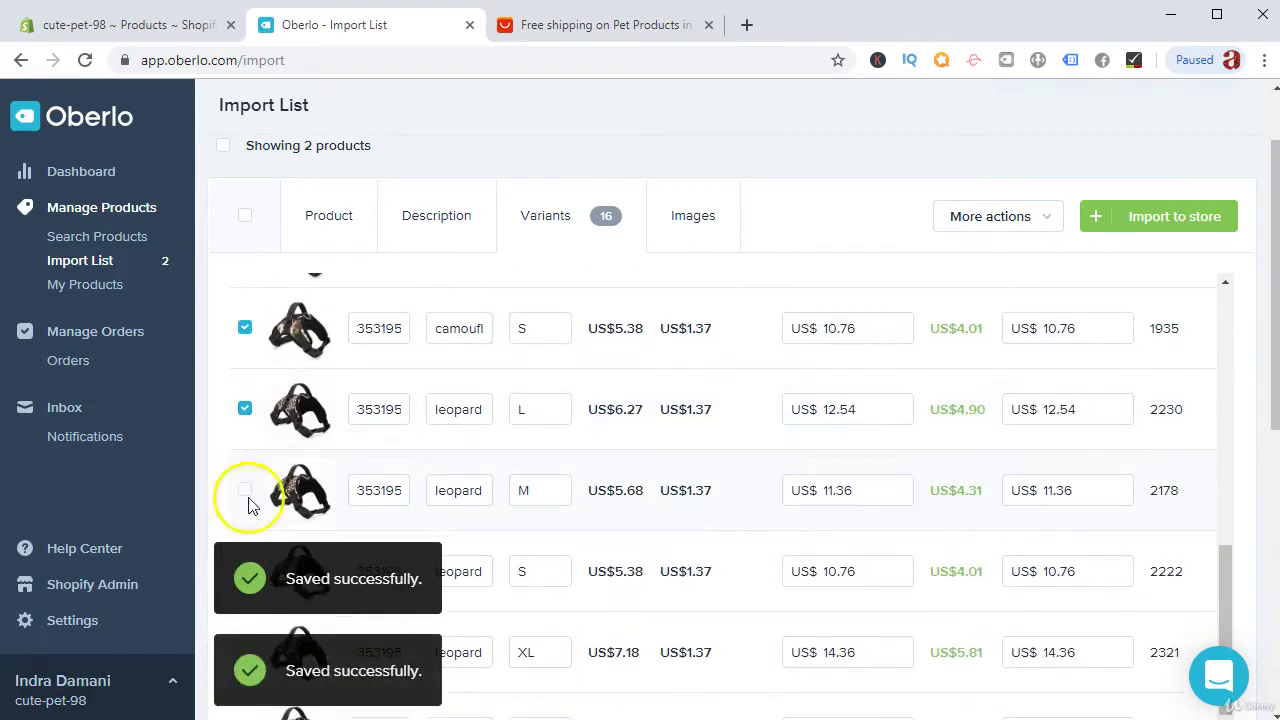
pyautogui.click(249, 491)
pyautogui.scroll(-2, 249, 491)
pyautogui.click(245, 371)
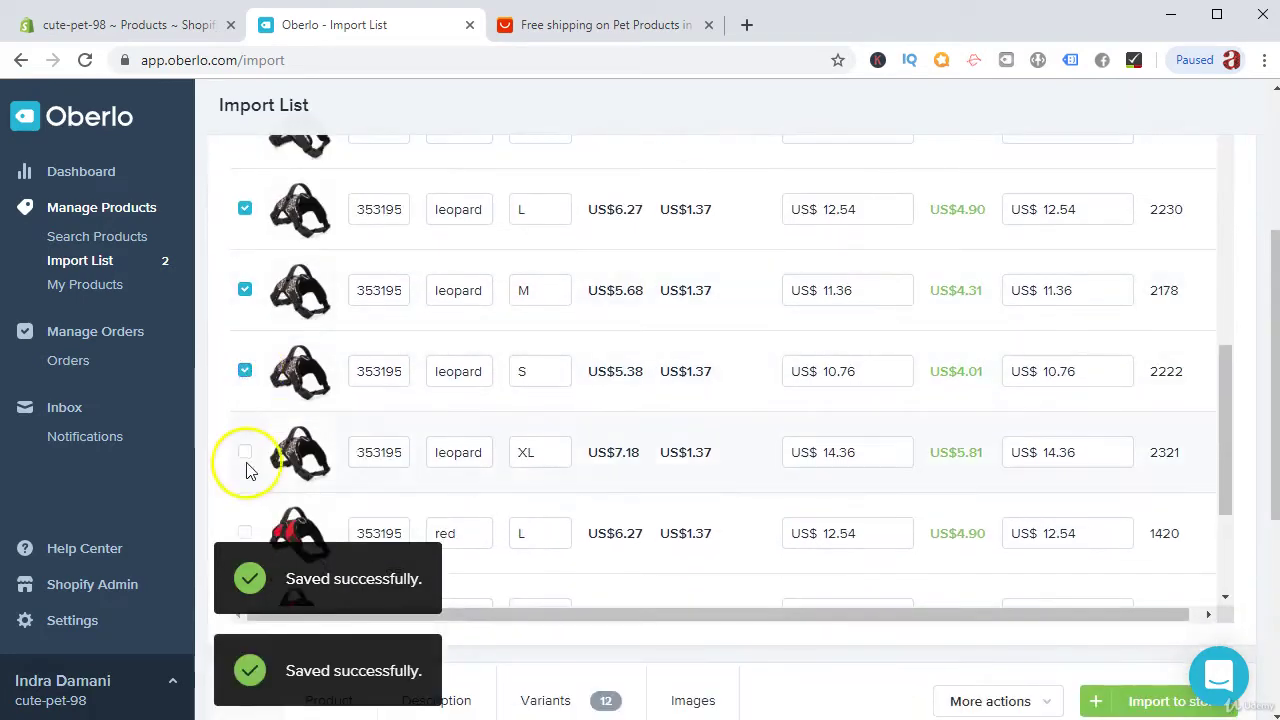
pyautogui.scroll(-1, 250, 440)
pyautogui.click(243, 350)
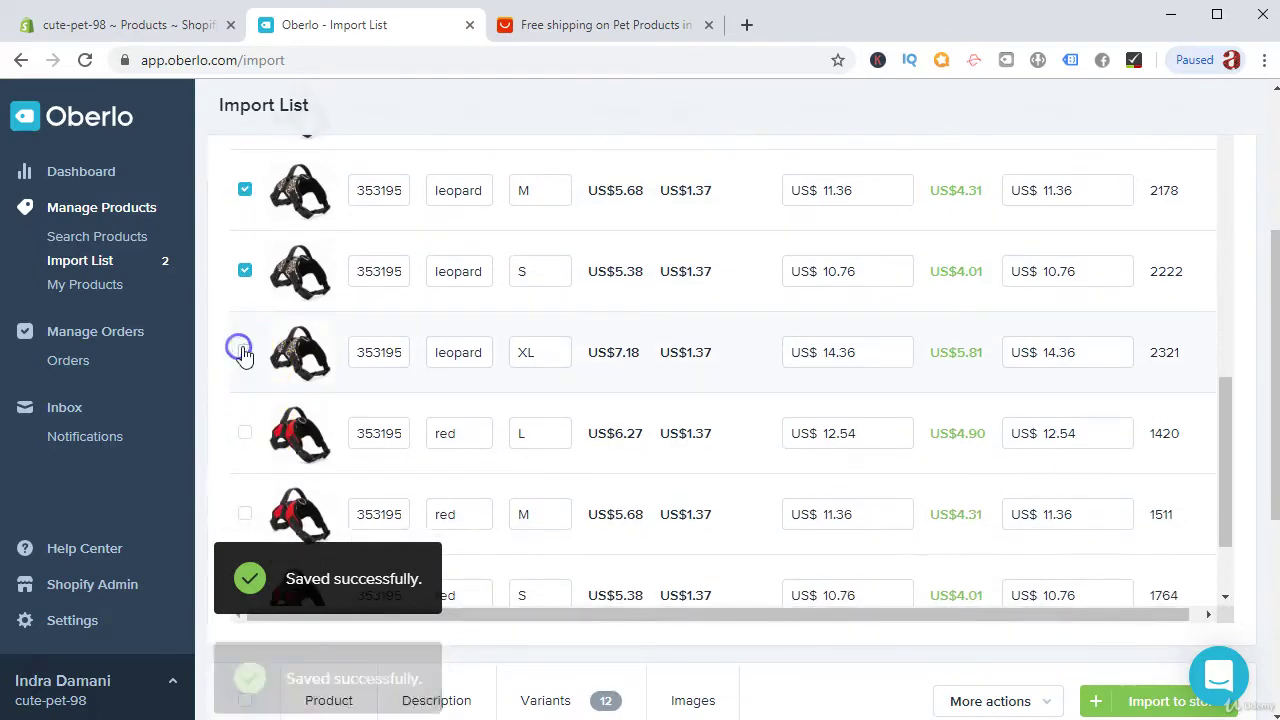
# Reselect the red harness variants in sizes L, M, S and XL.
pyautogui.click(243, 437)
pyautogui.scroll(-1, 250, 436)
pyautogui.click(244, 413)
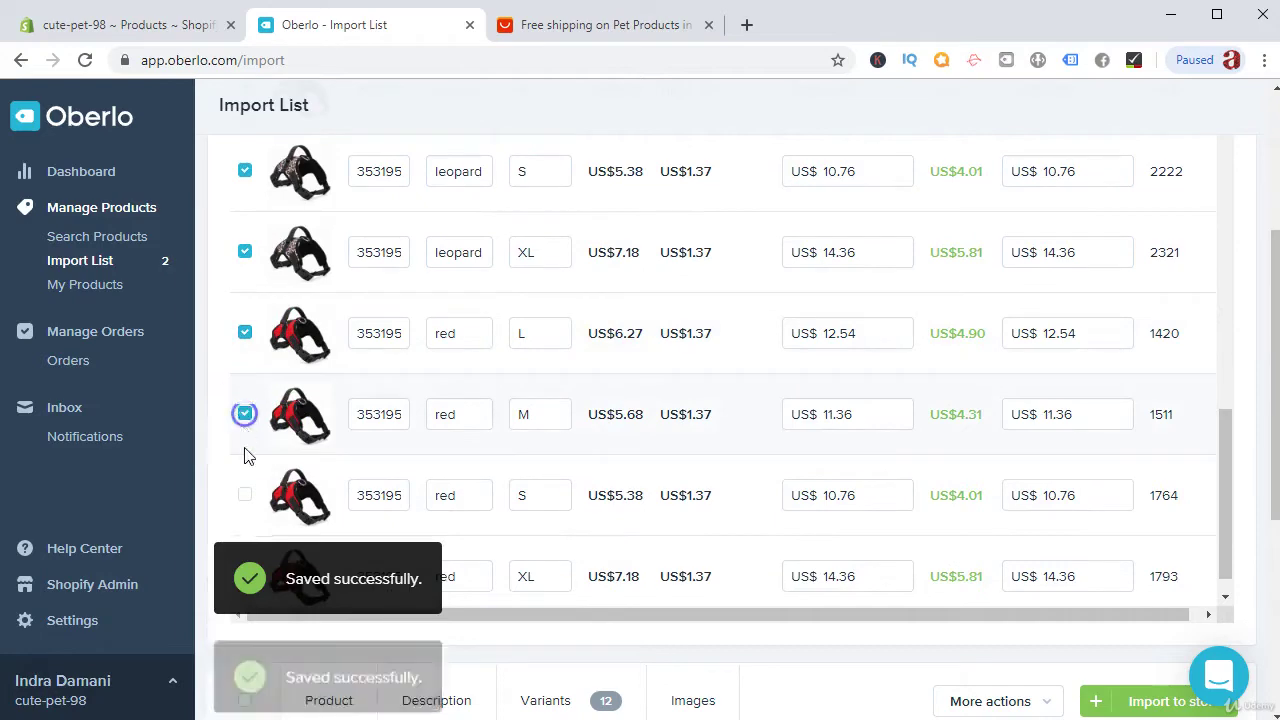
pyautogui.click(247, 498)
pyautogui.scroll(-2, 250, 500)
pyautogui.click(247, 378)
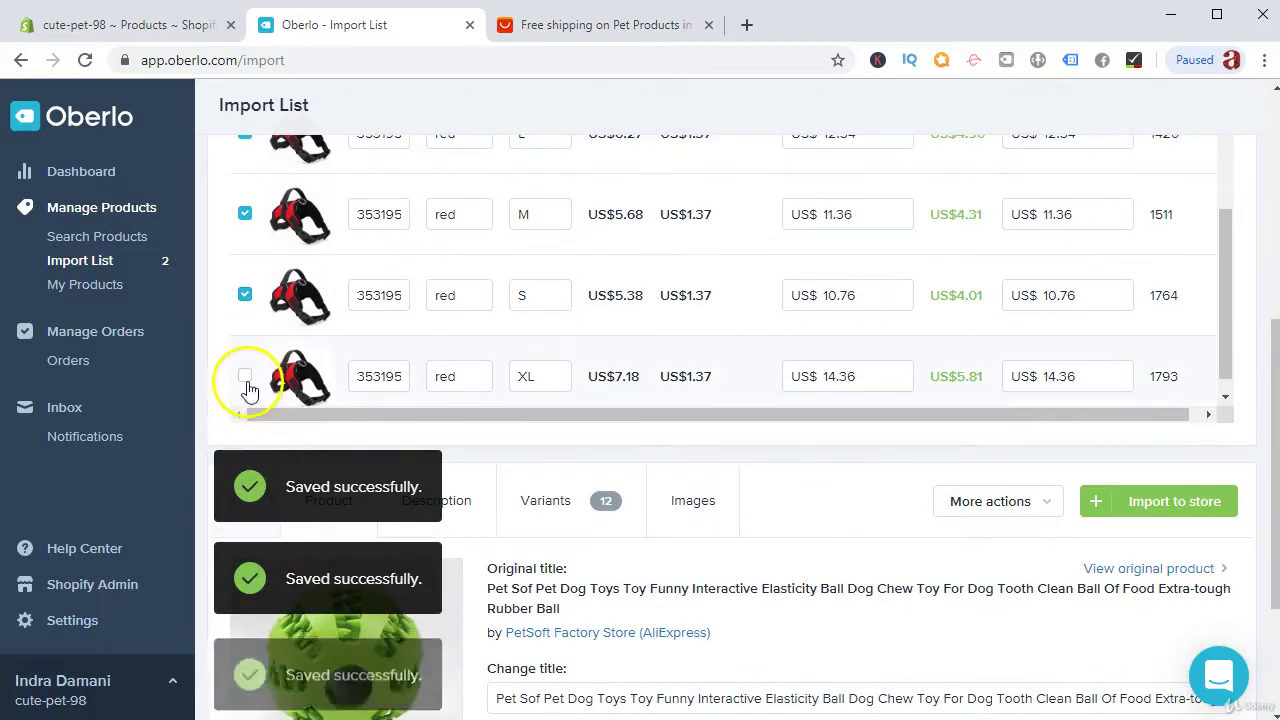
# Set the harness's shipping destination to United States and choose ePacket as its shipping method.
pyautogui.scroll(-1, 287, 355)
pyautogui.scroll(-4, 486, 351)
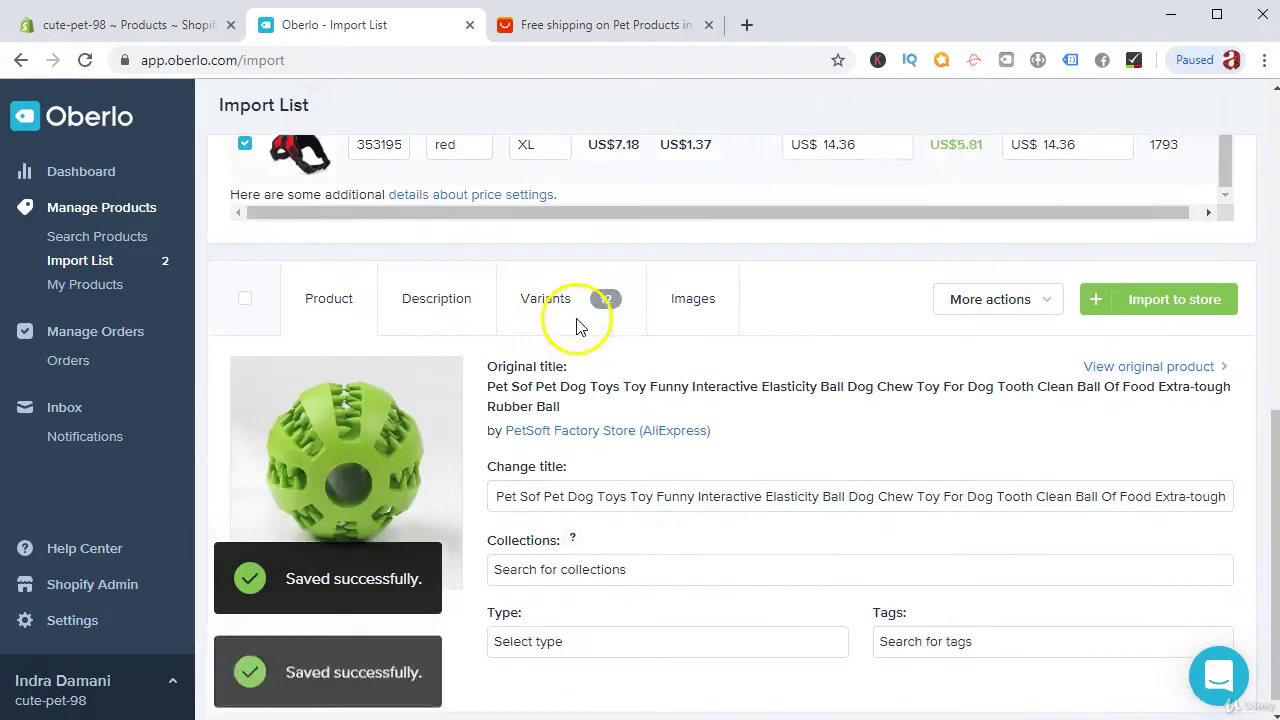
pyautogui.scroll(3, 620, 350)
pyautogui.scroll(7, 560, 345)
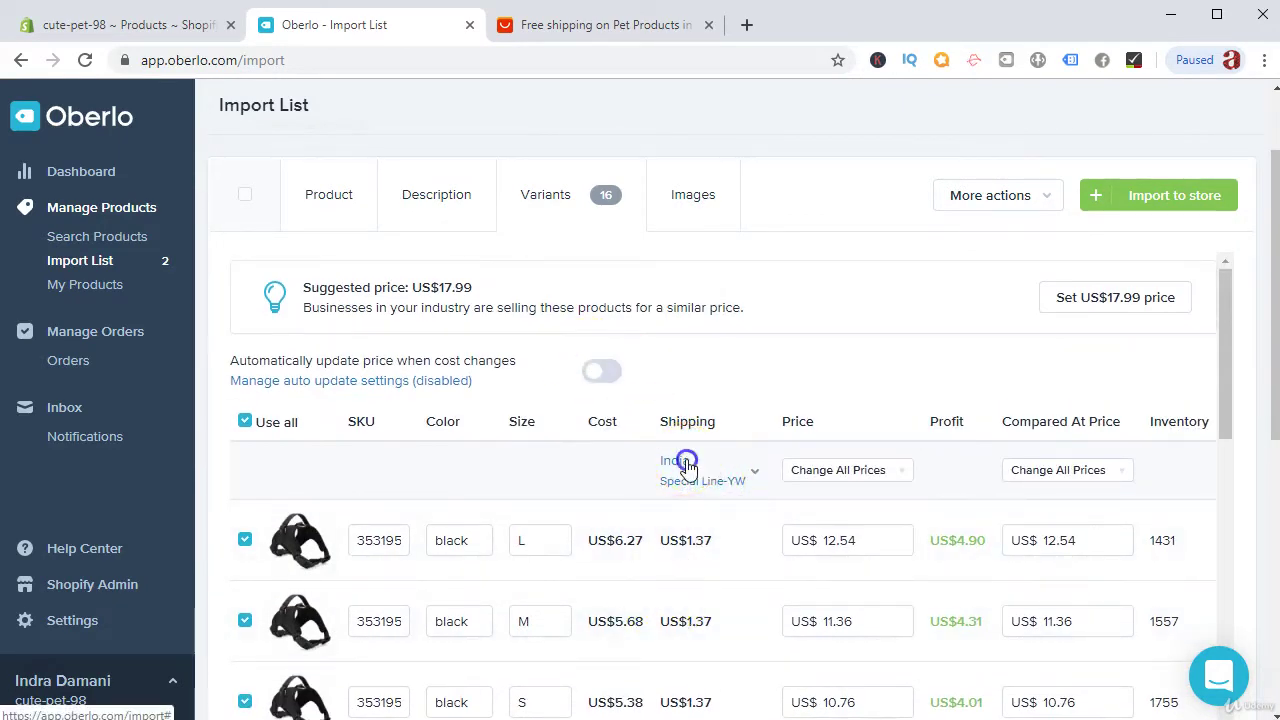
pyautogui.click(685, 462)
pyautogui.click(622, 332)
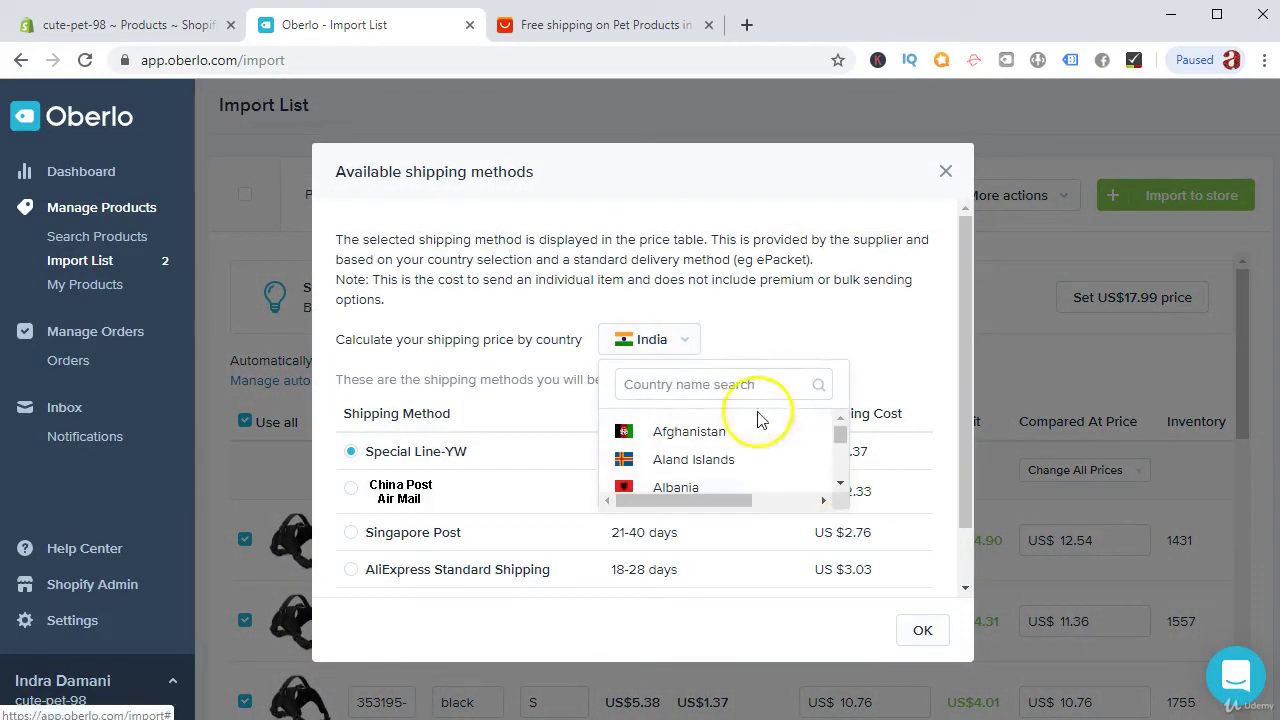
pyautogui.write('unite')
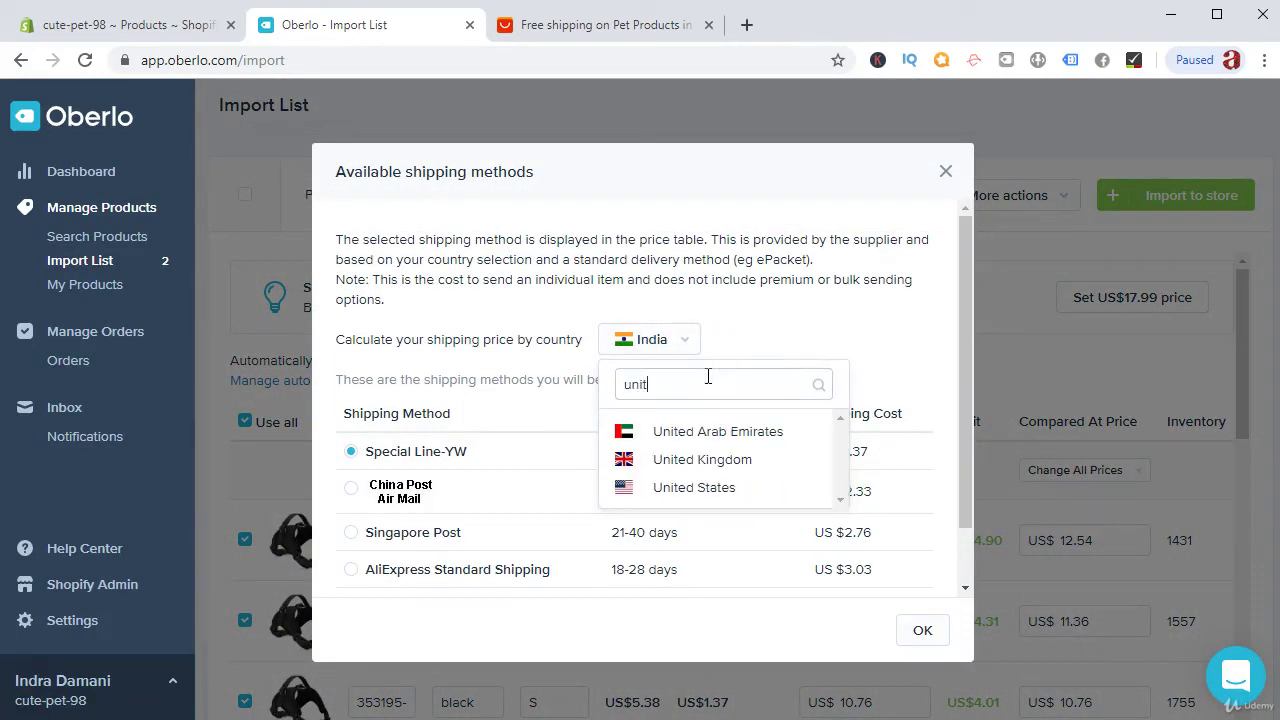
pyautogui.click(688, 488)
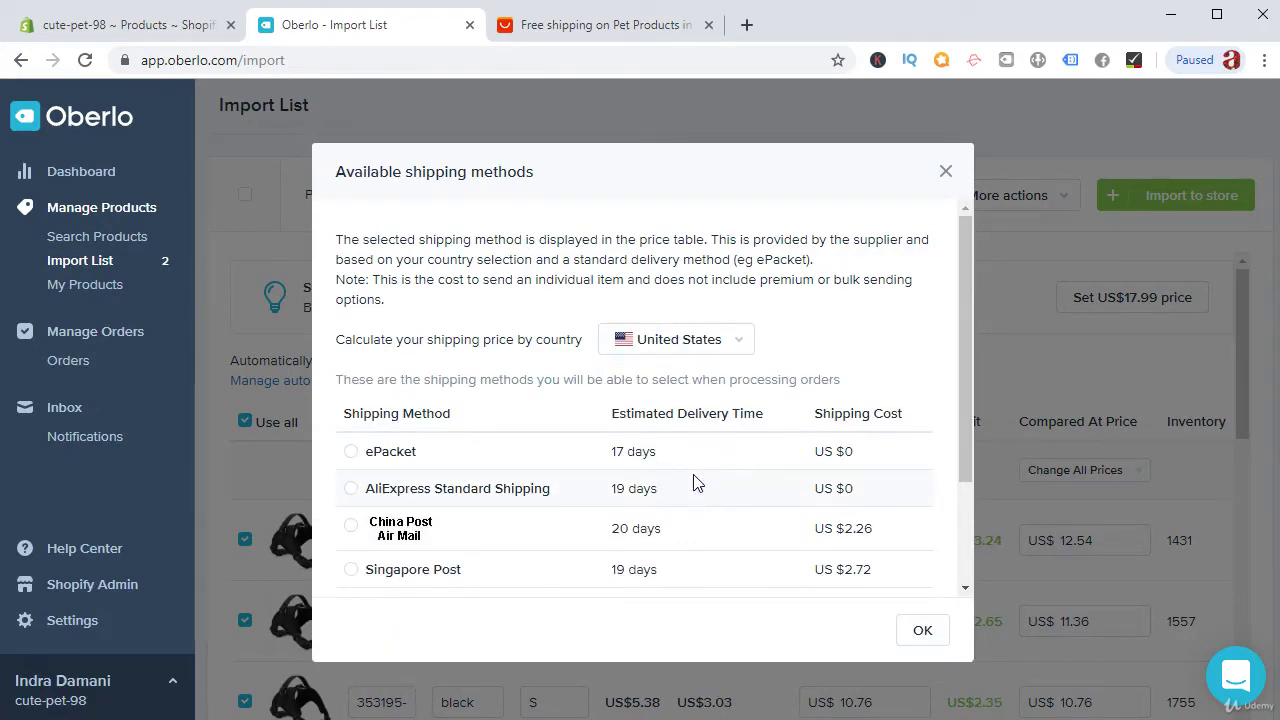
pyautogui.click(352, 451)
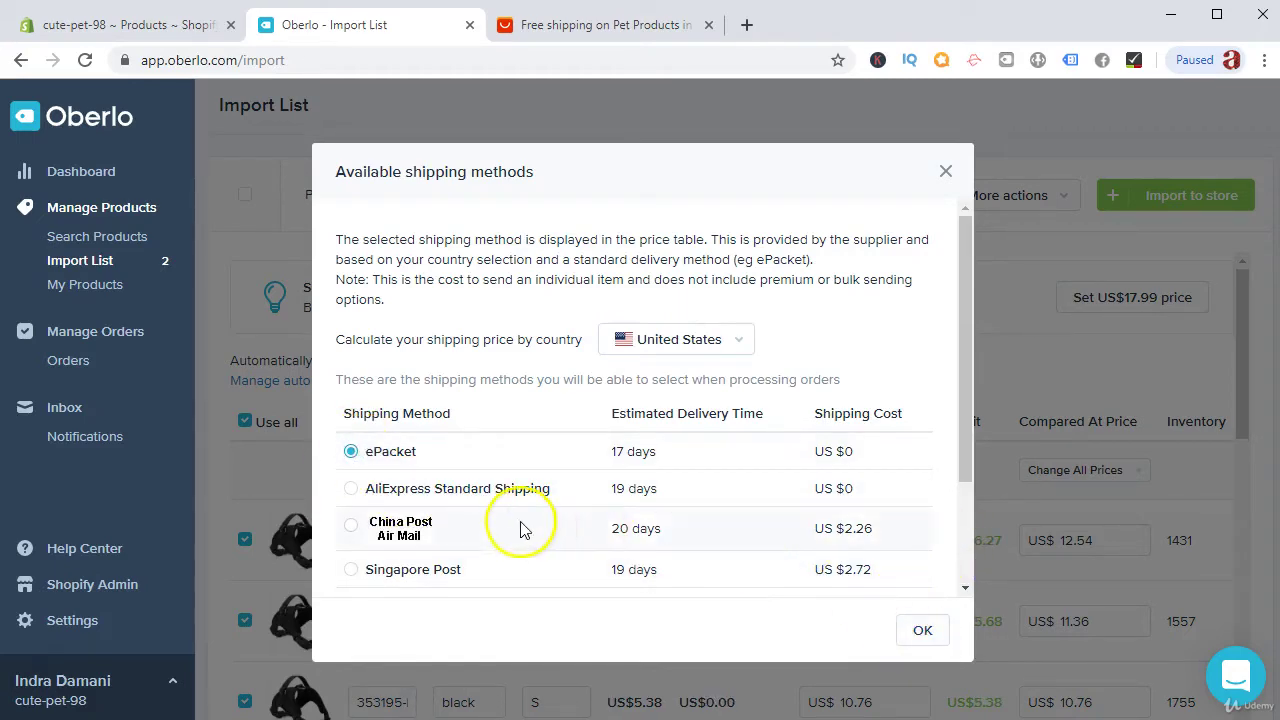
pyautogui.click(922, 630)
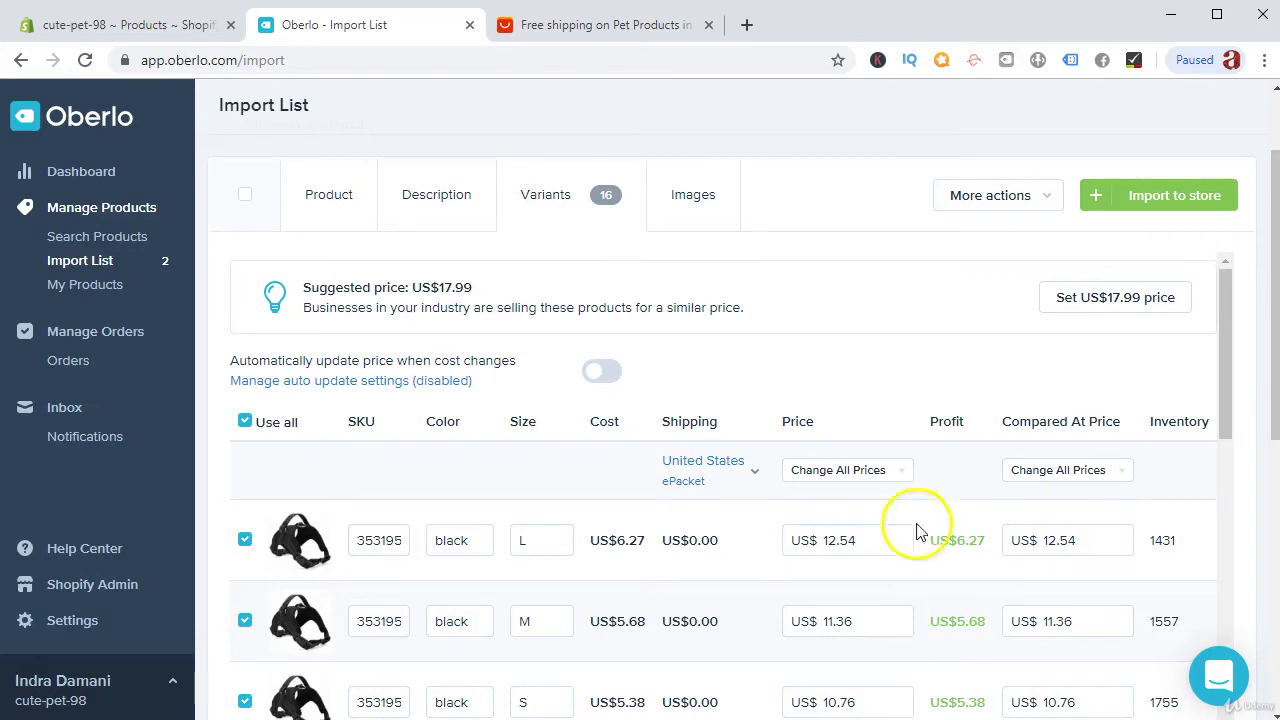
# Examine the bulk price-change options and the cost and shipping of the black L harness variant.
pyautogui.click(842, 476)
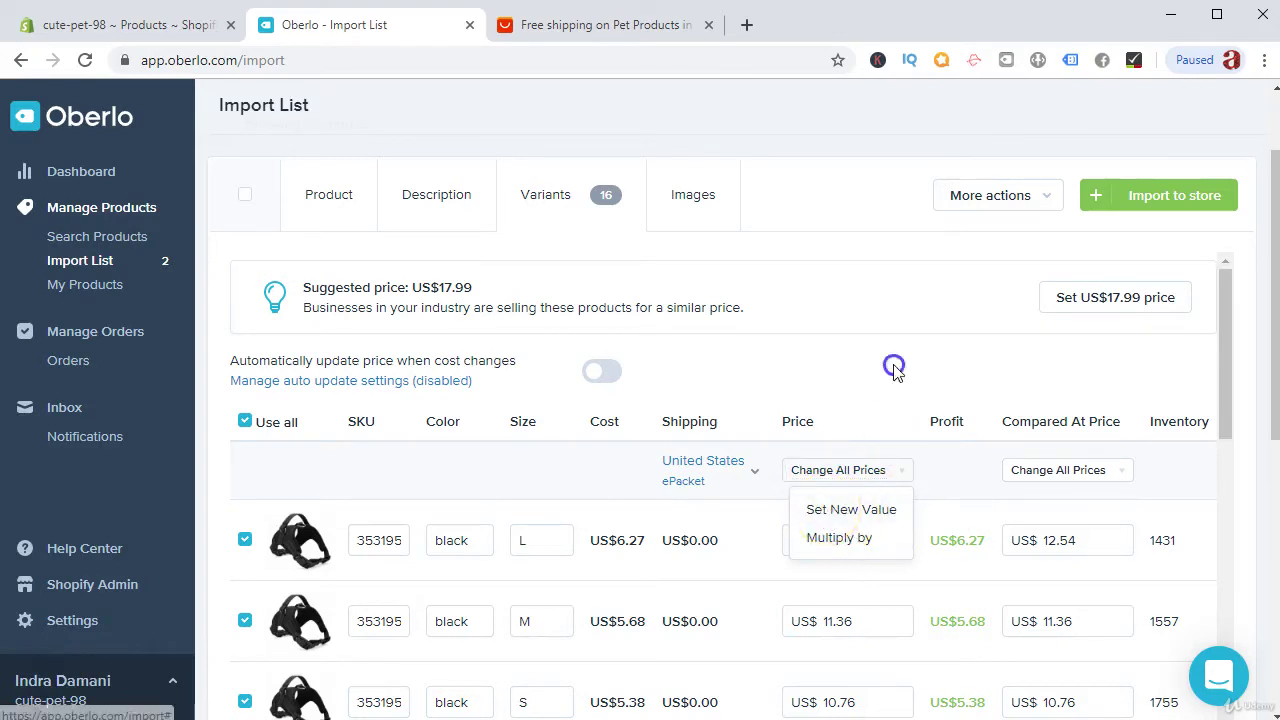
pyautogui.click(848, 537)
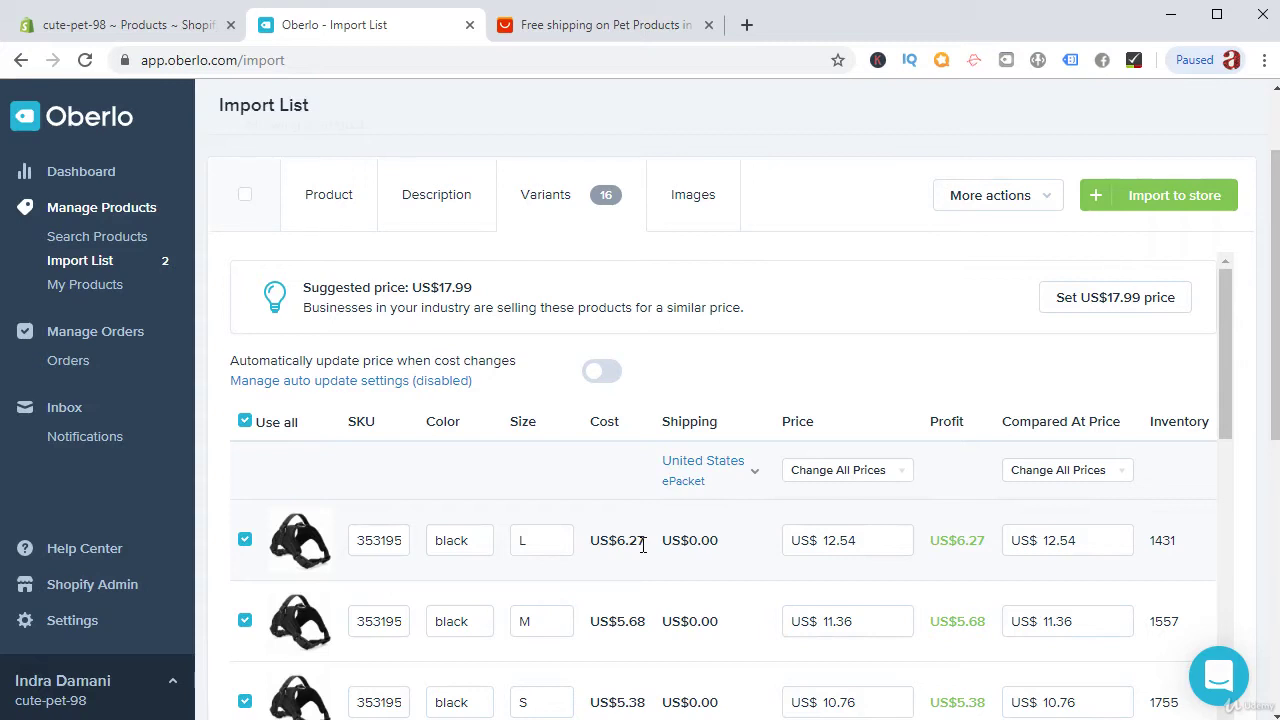
pyautogui.moveTo(598, 540); pyautogui.dragTo(686, 547)
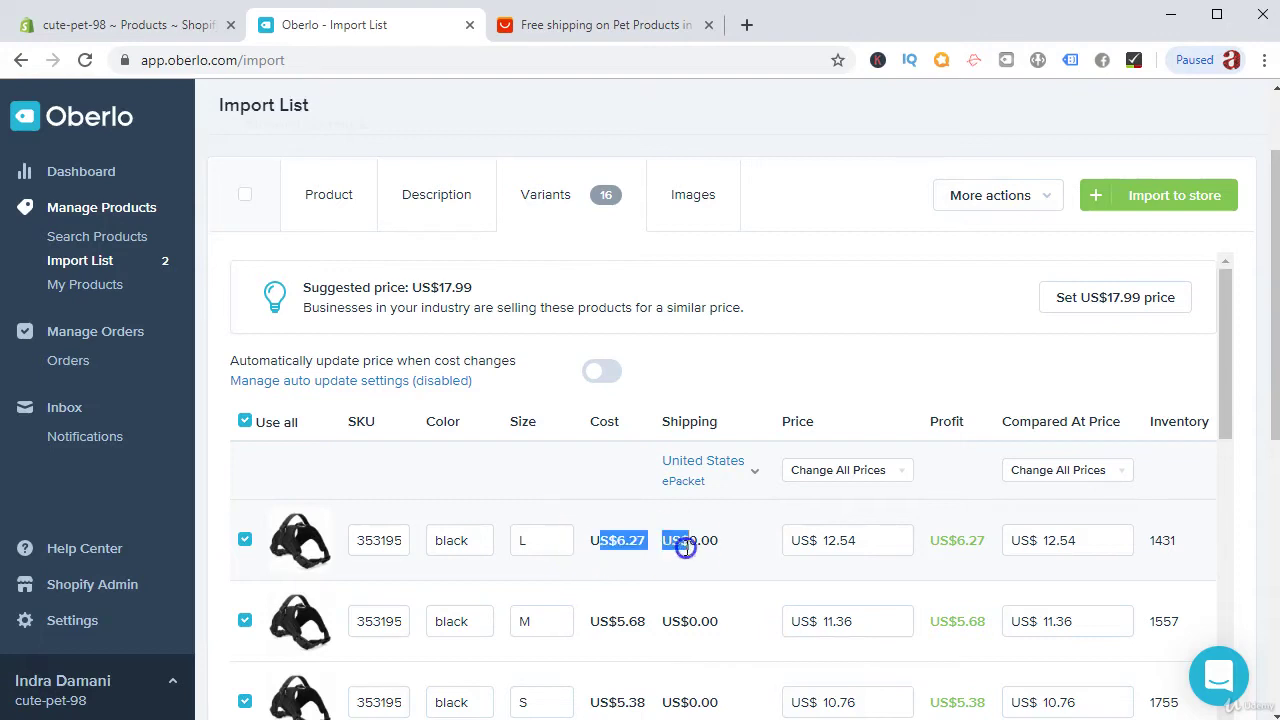
pyautogui.click(695, 541)
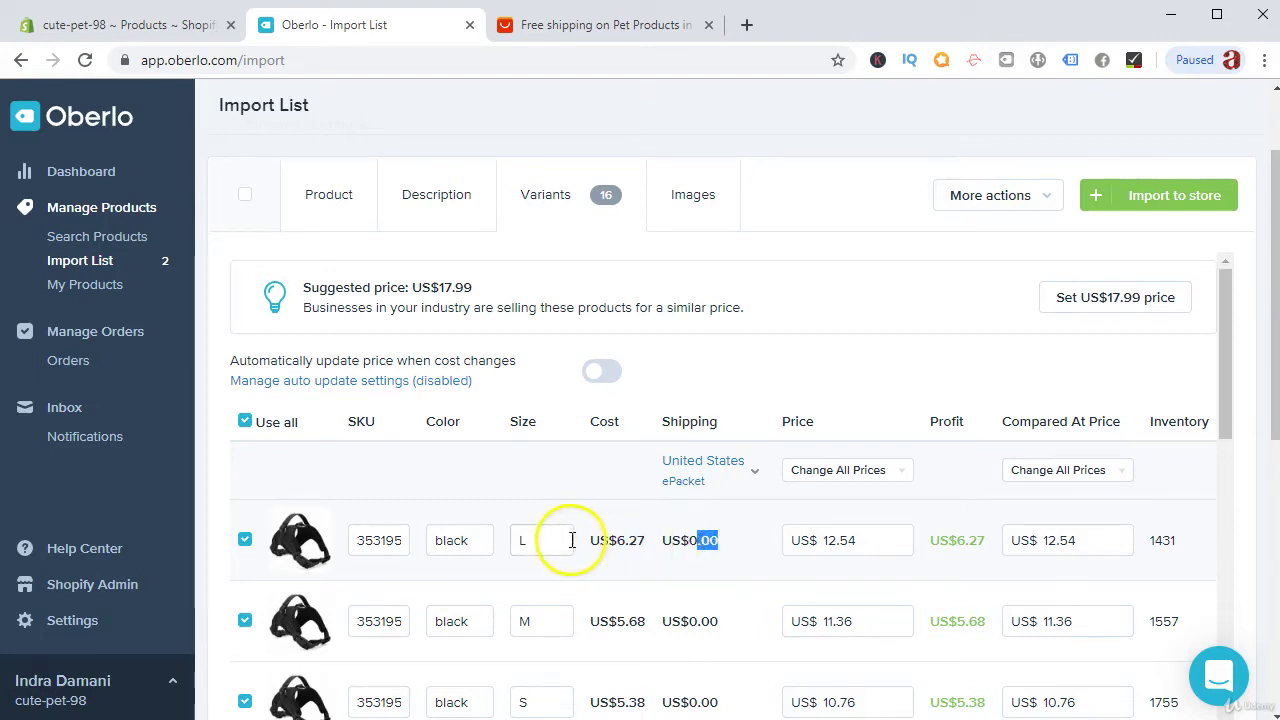
pyautogui.moveTo(607, 540); pyautogui.dragTo(643, 542)
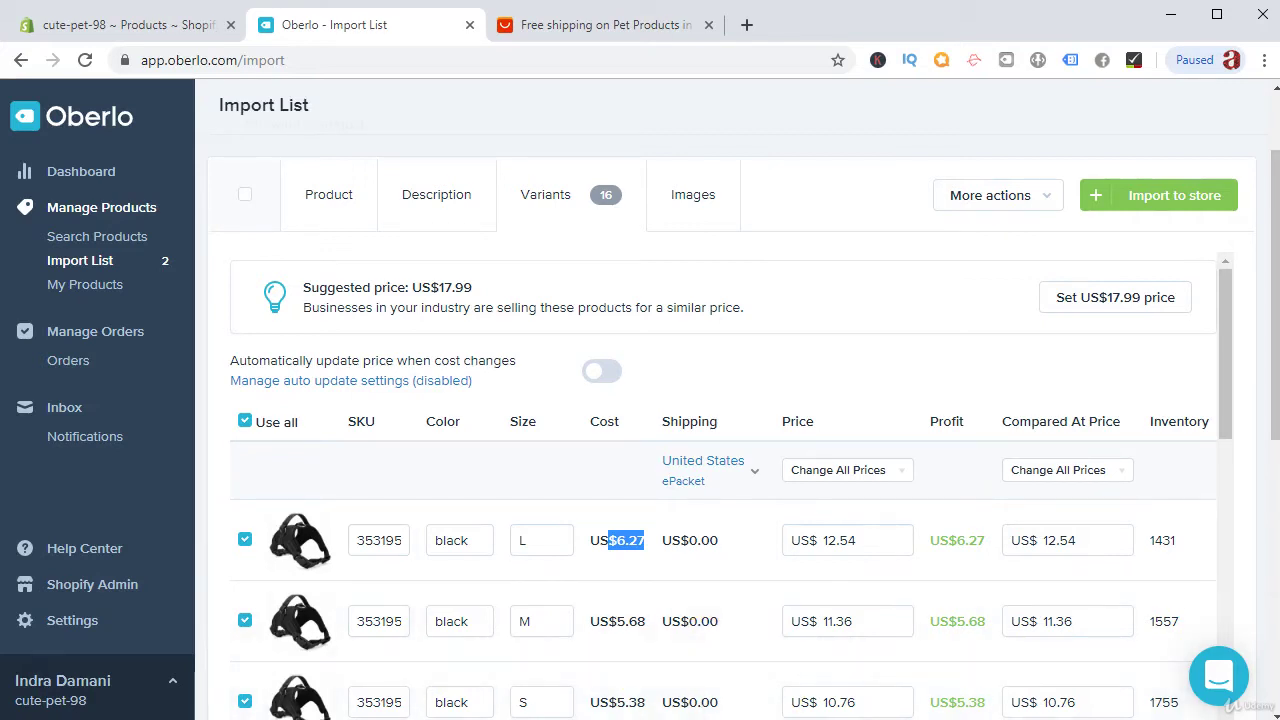
# Switch to Calculator, multiply the black L harness cost of 6.27 by 3, and close Calculator.
pyautogui.hotkey('alt', 'Tab')
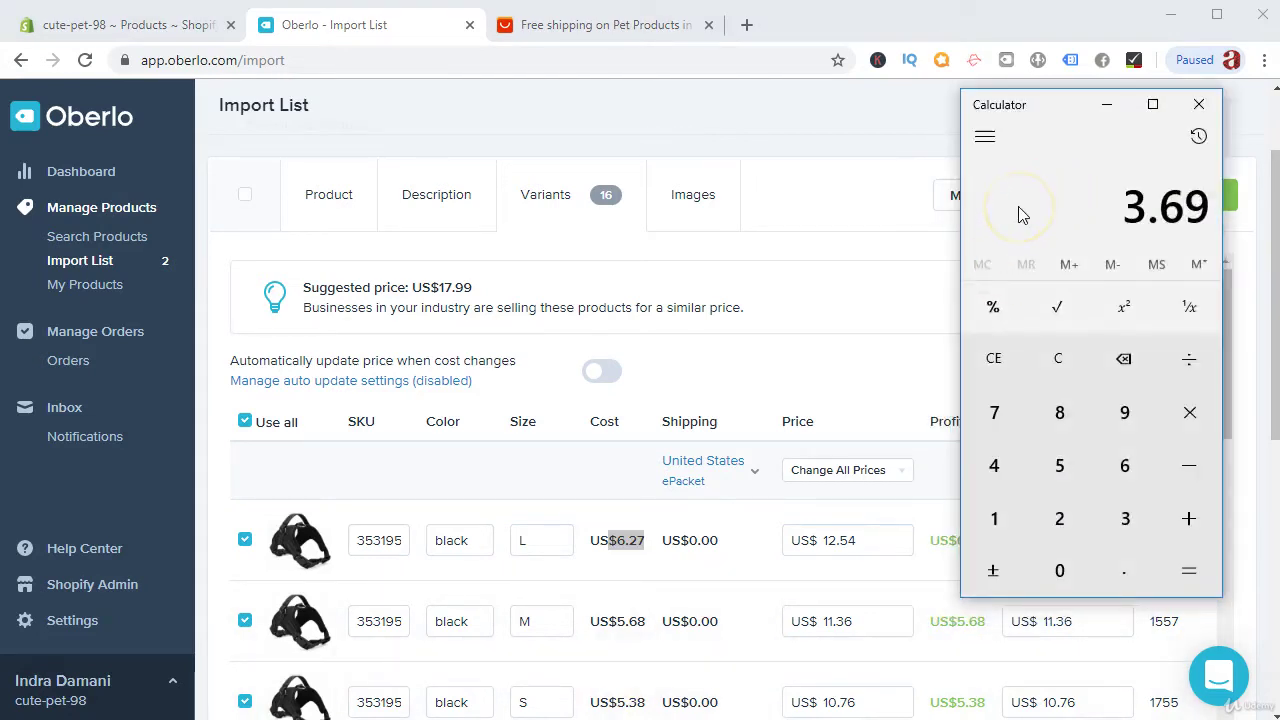
pyautogui.press('Escape')
pyautogui.write('6.27')
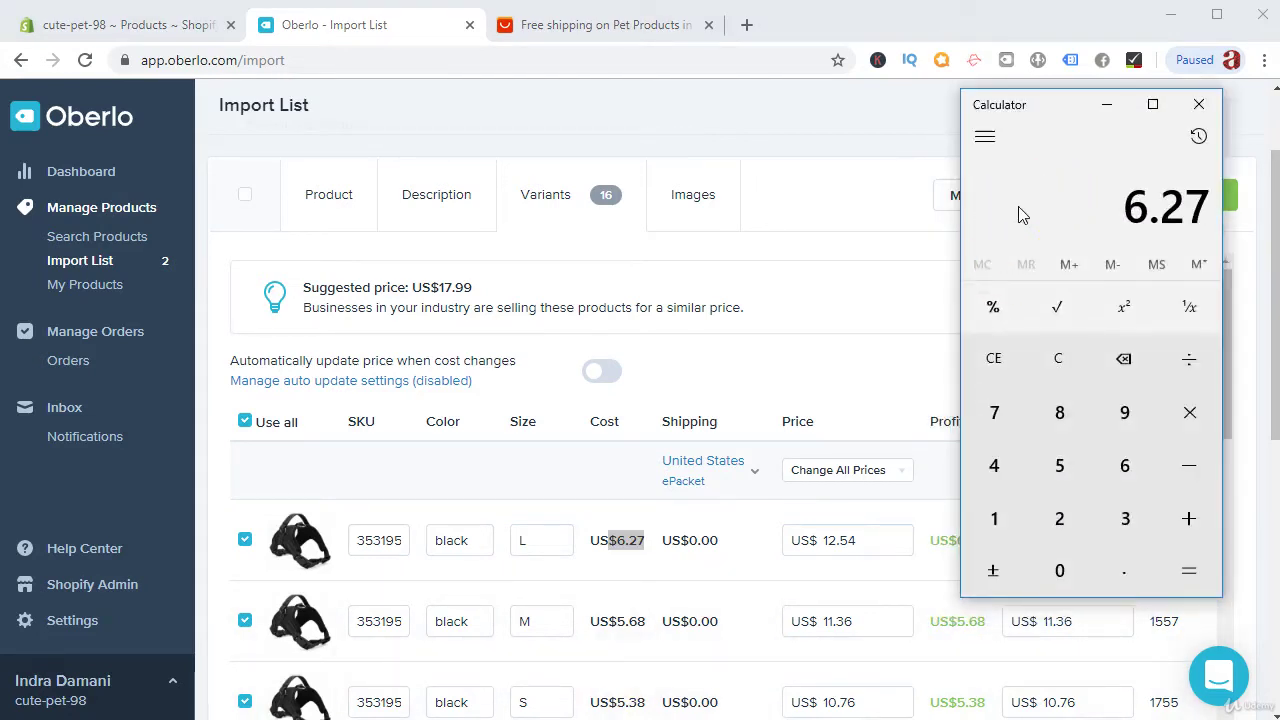
pyautogui.press('*')
pyautogui.write('3')
pyautogui.press('Return')
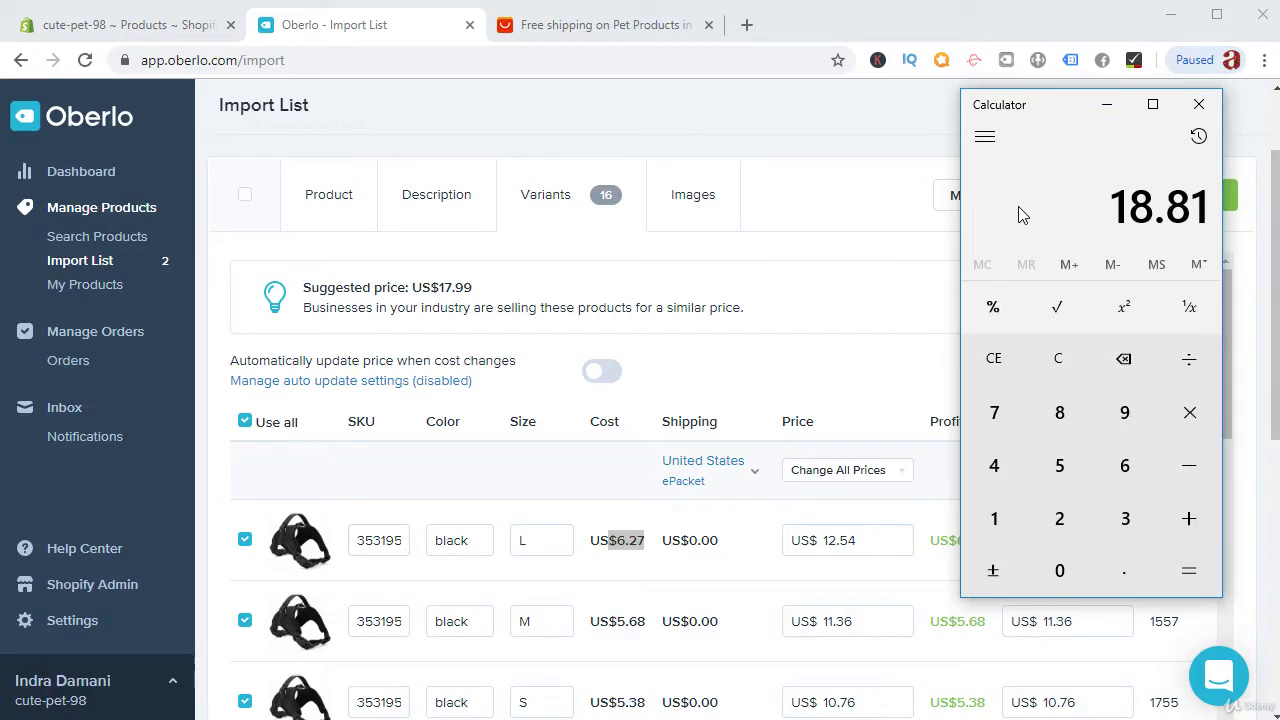
pyautogui.click(1199, 104)
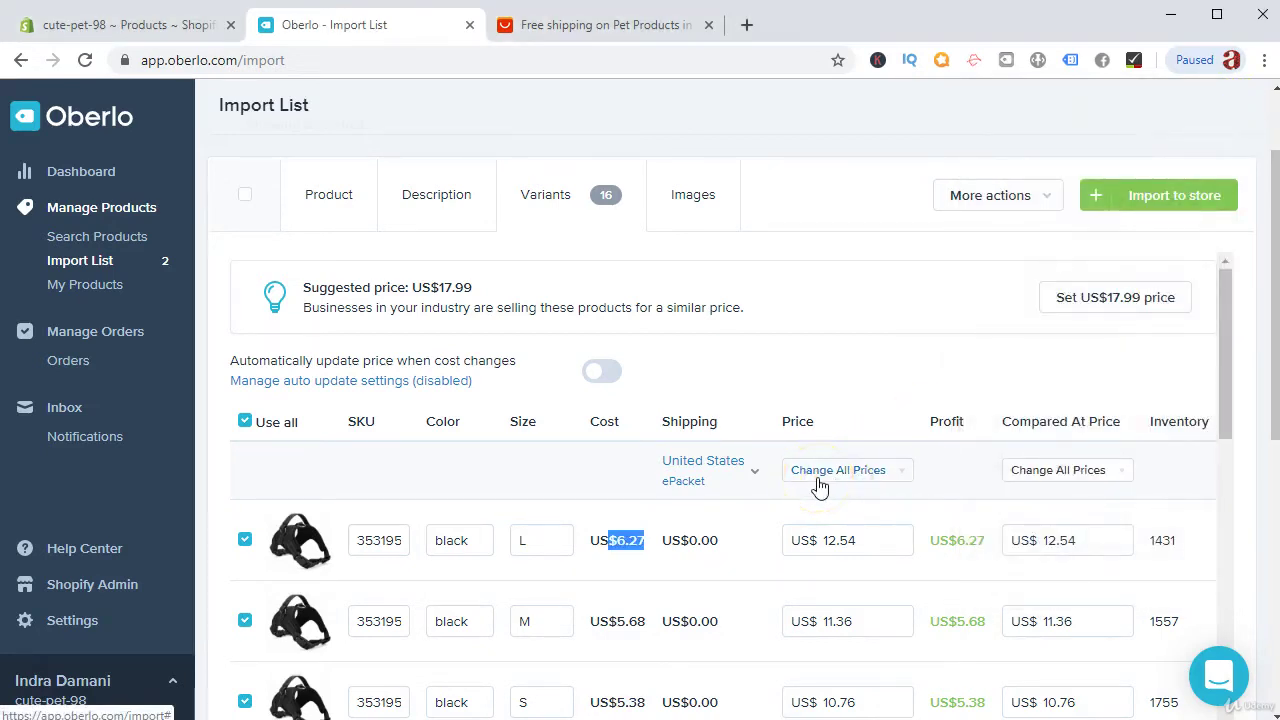
# Set the price of all harness variants to US$ 19.99 and check it across the variant list.
pyautogui.click(819, 484)
pyautogui.click(855, 516)
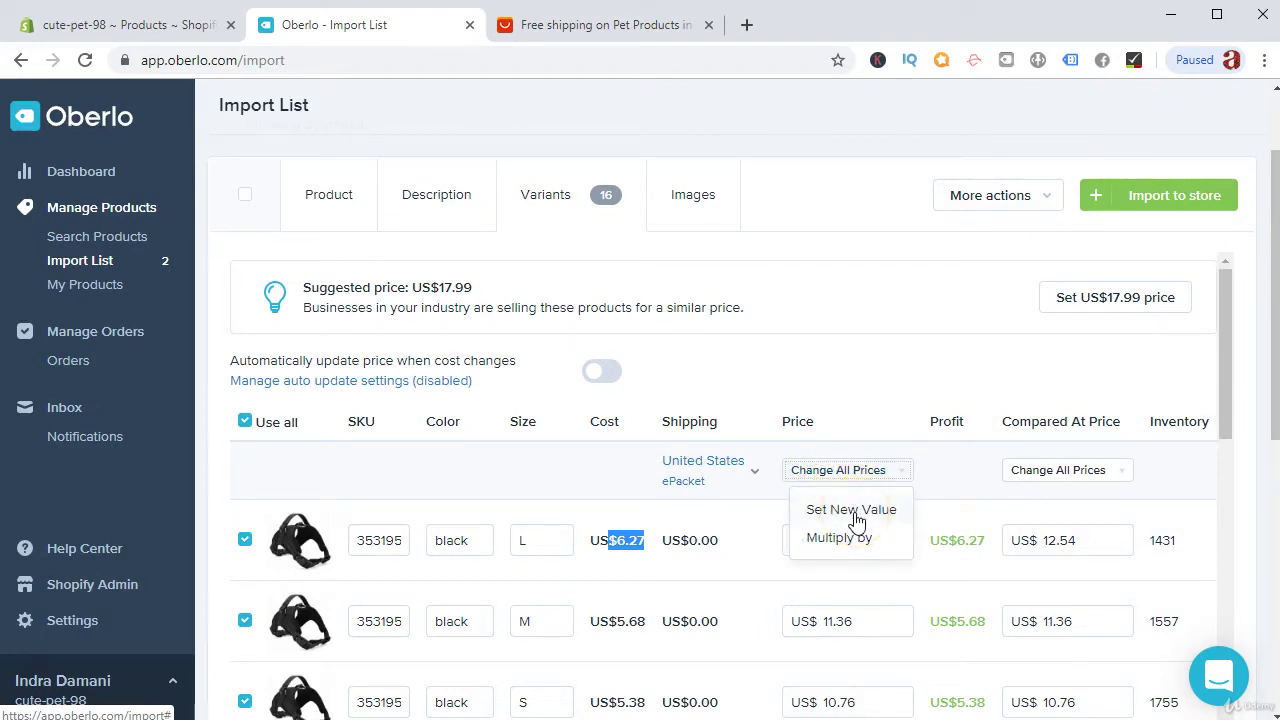
pyautogui.click(855, 516)
pyautogui.click(814, 424)
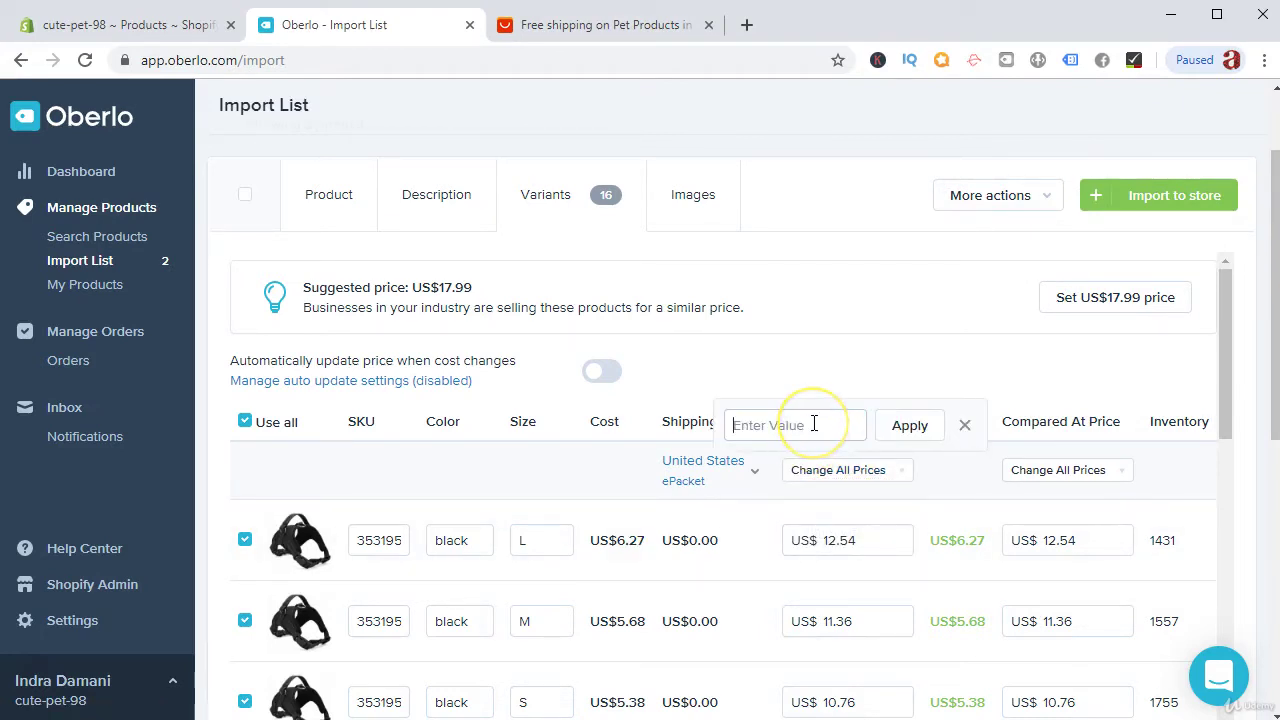
pyautogui.click(912, 430)
pyautogui.scroll(-5, 872, 531)
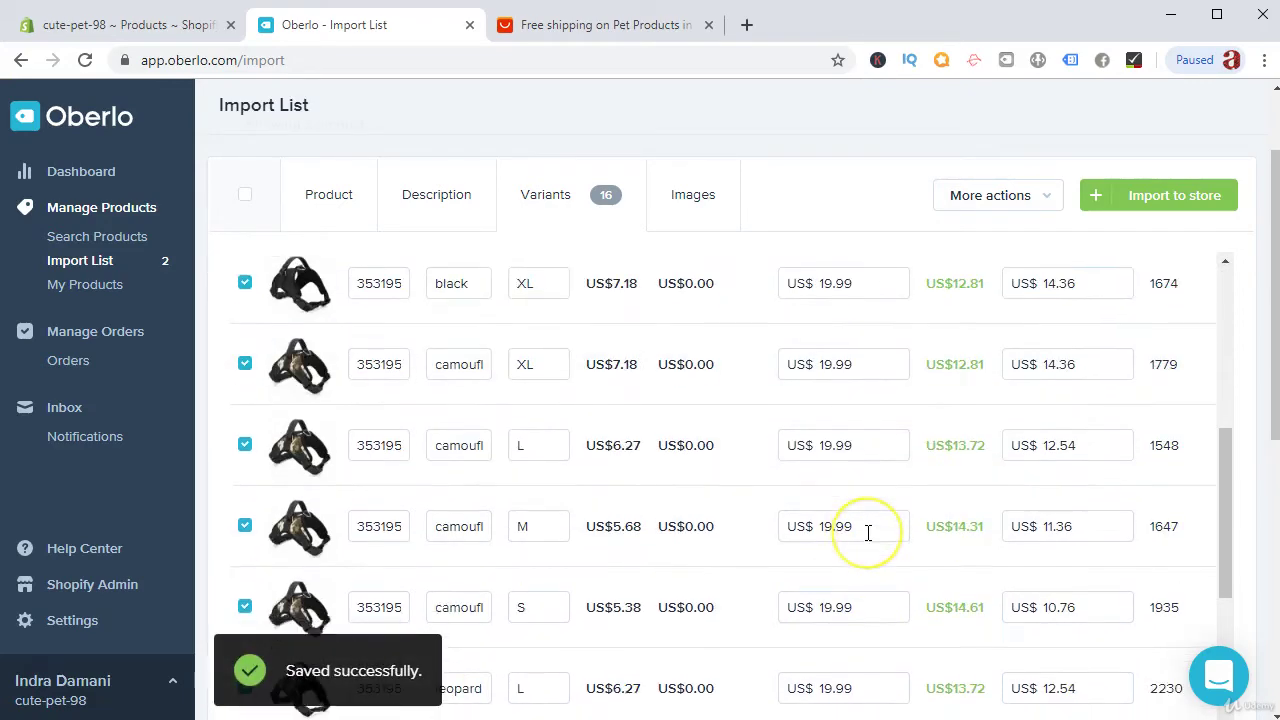
pyautogui.scroll(5, 703, 534)
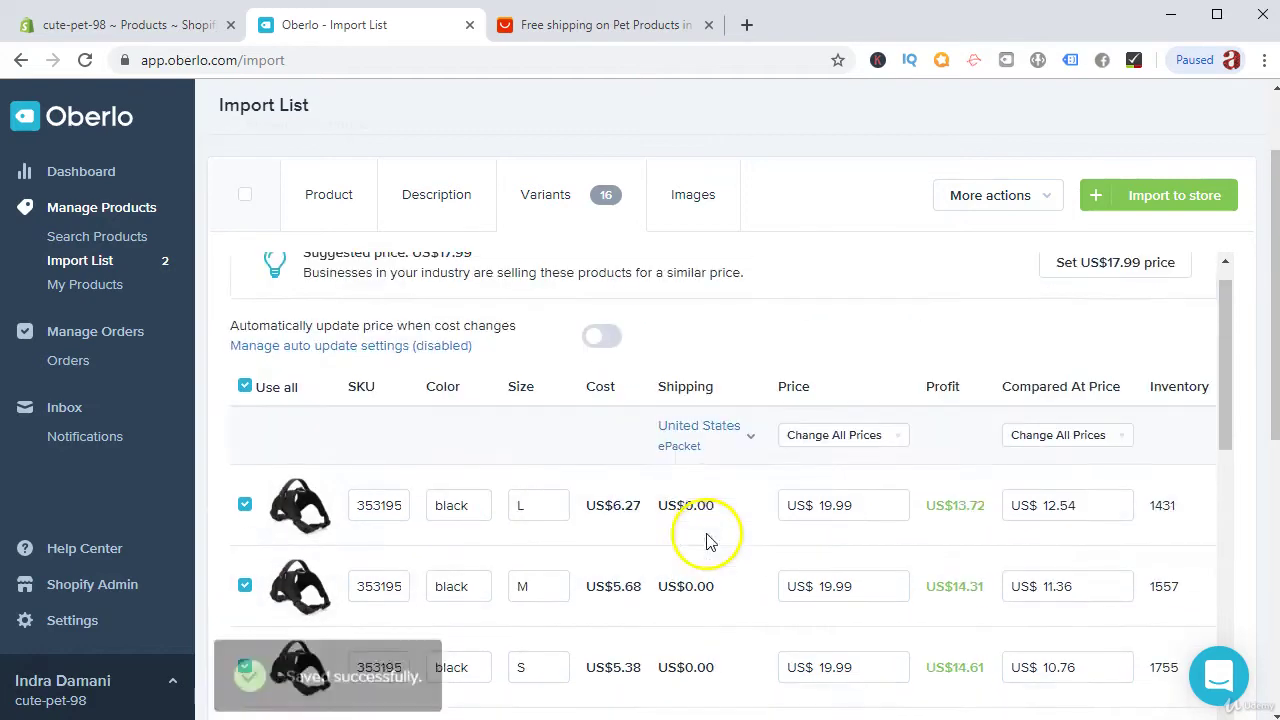
pyautogui.click(851, 540)
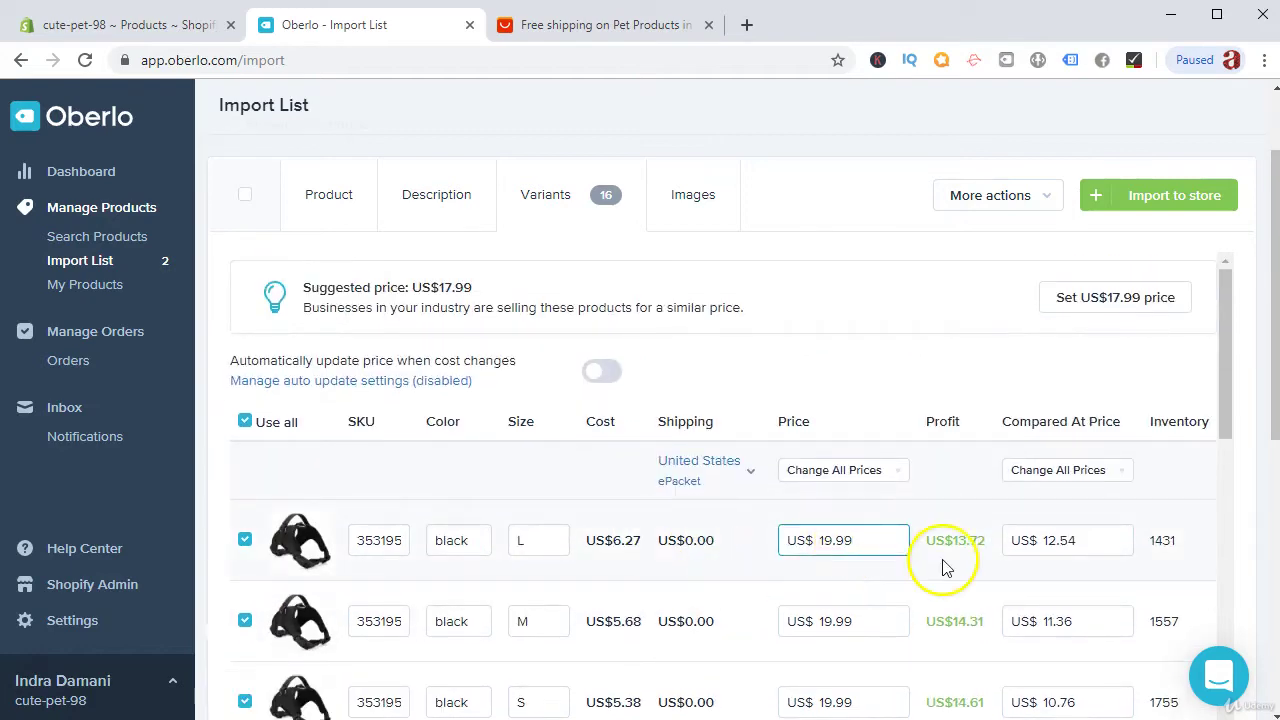
# Set the compared-at price of all harness variants to US$ 39.99 and check it across the variant list.
pyautogui.click(1040, 480)
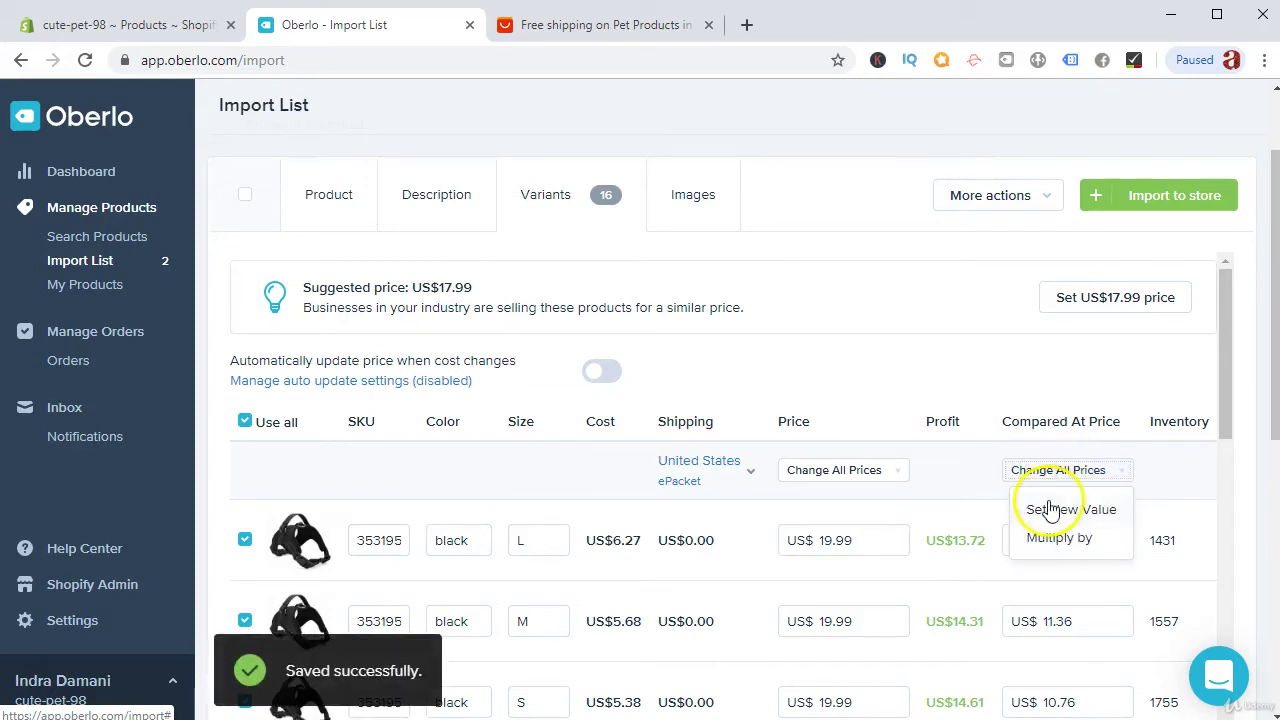
pyautogui.click(1048, 503)
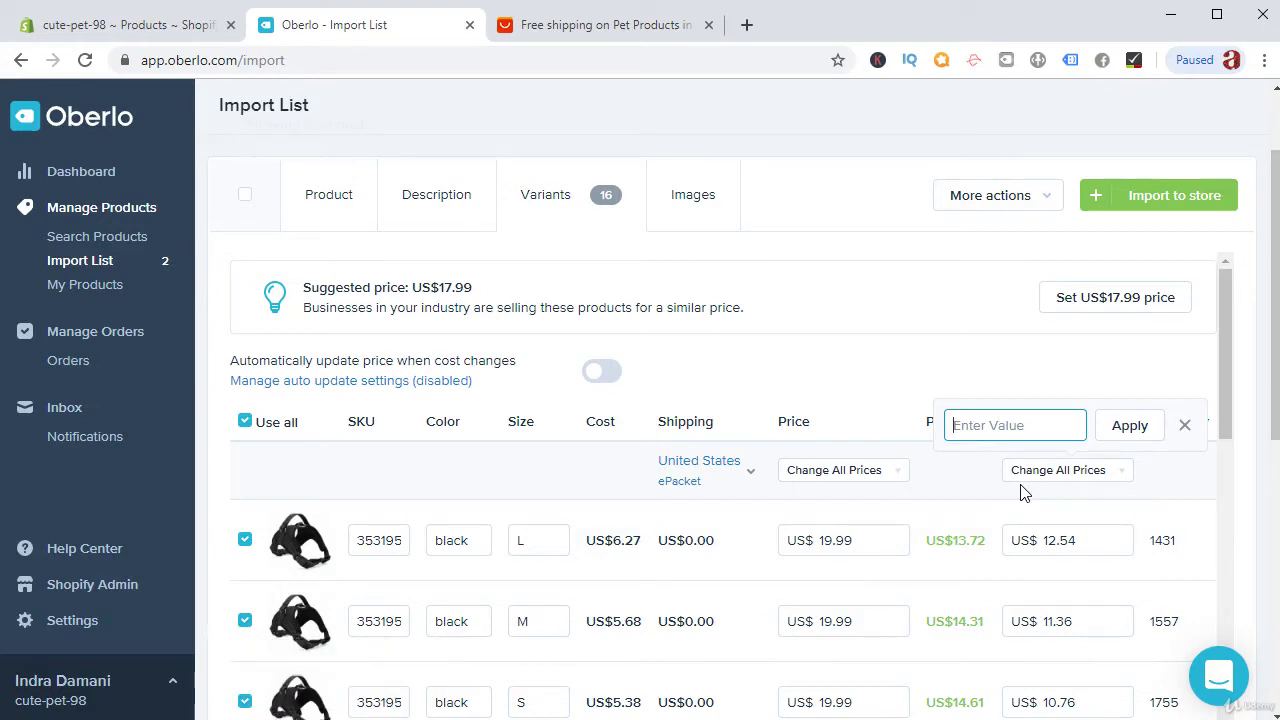
pyautogui.click(1131, 426)
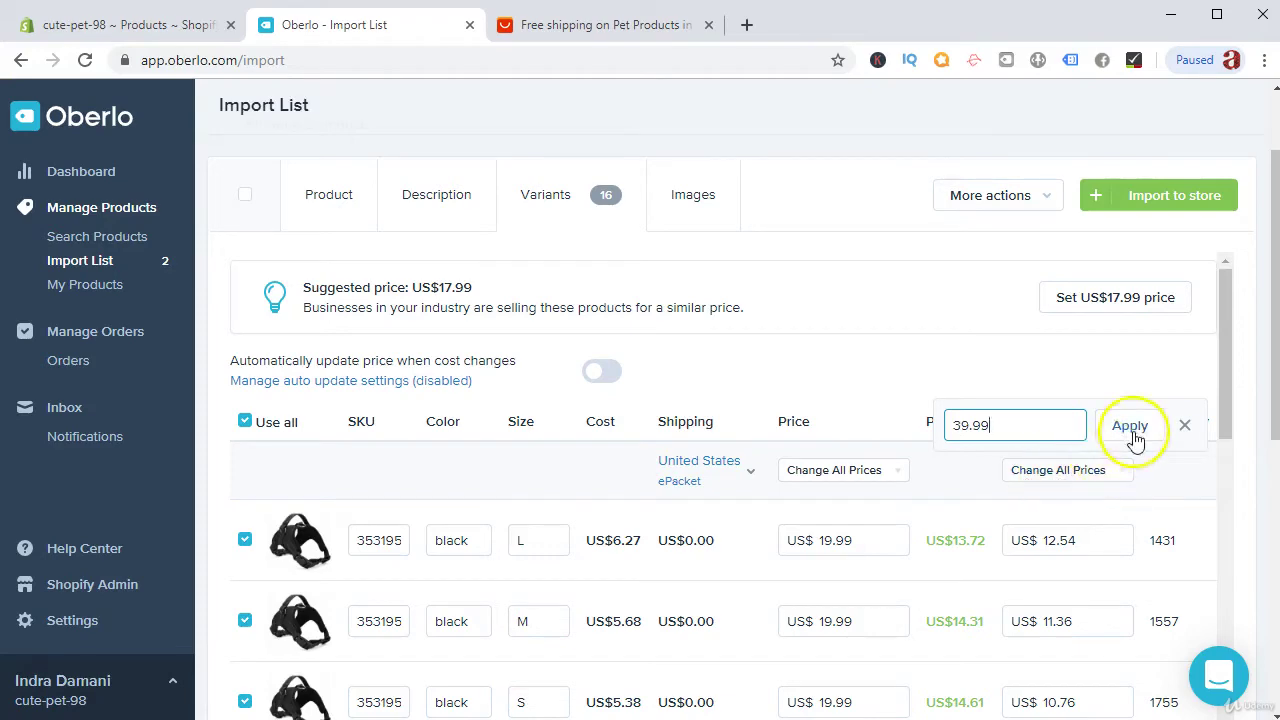
pyautogui.scroll(-1, 1118, 488)
pyautogui.scroll(-8, 1118, 488)
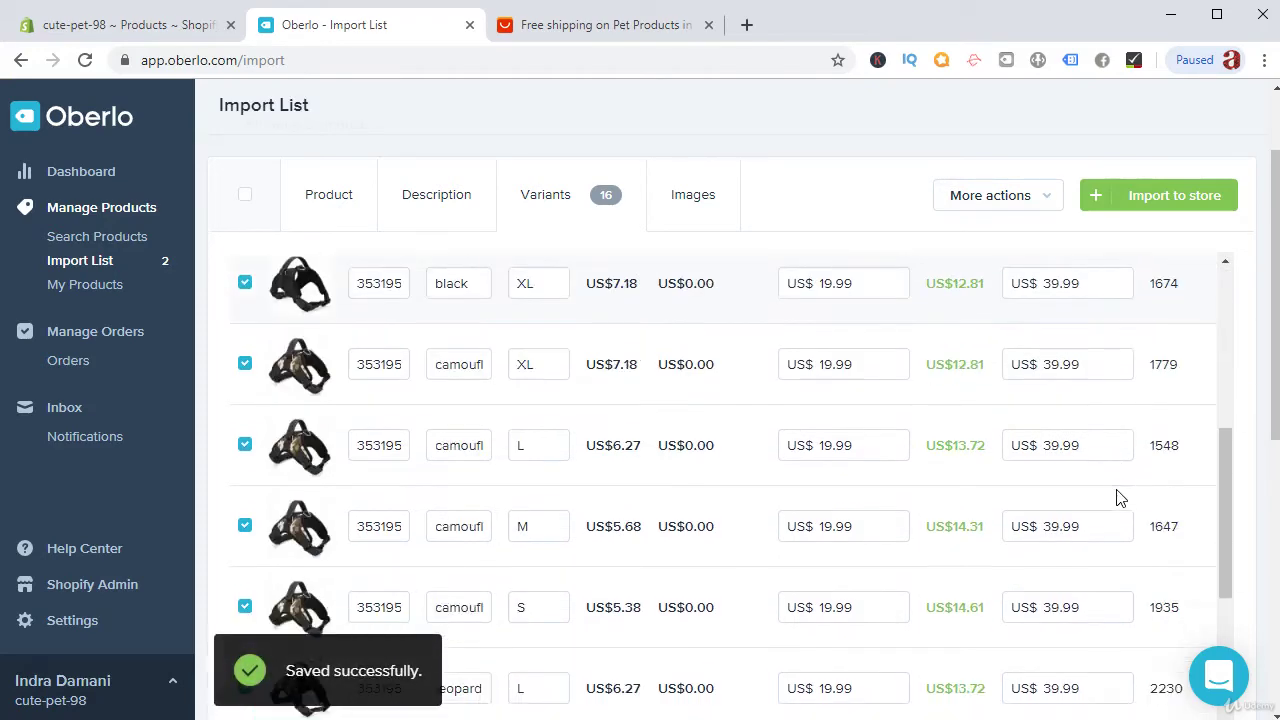
pyautogui.scroll(11, 726, 400)
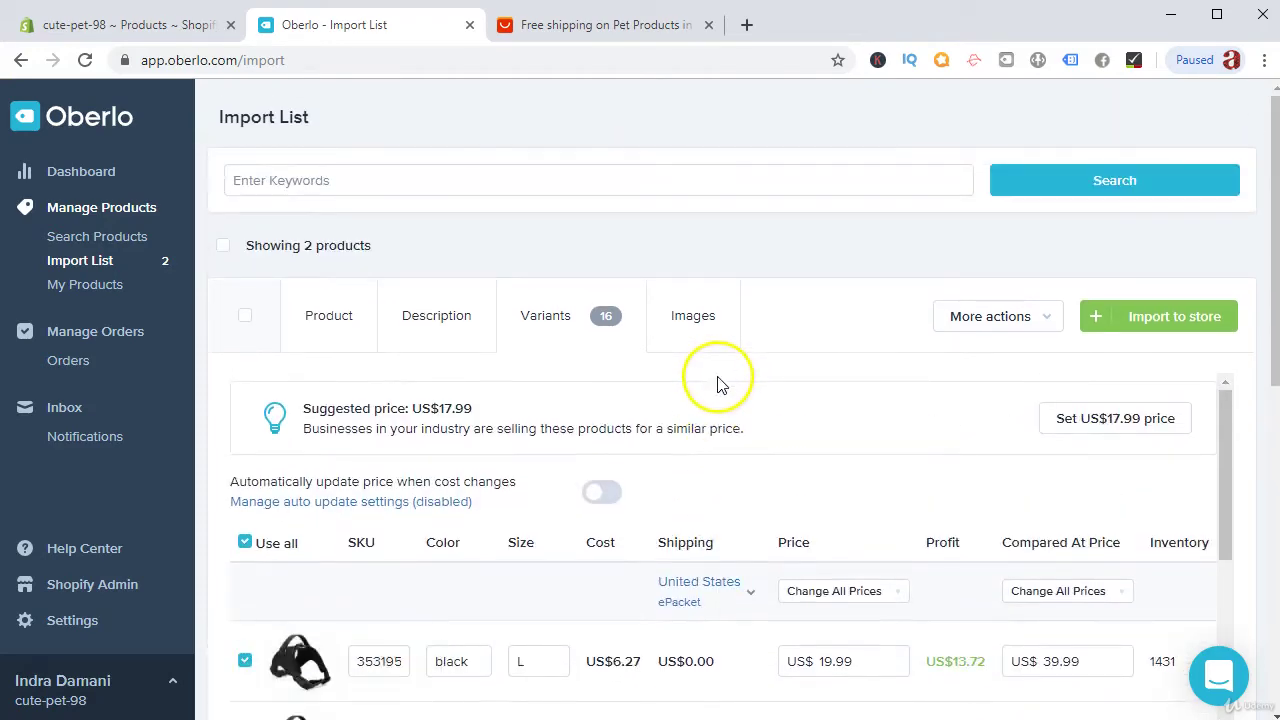
# Include the size-chart picture in the harness's product images and import the harness to the store.
pyautogui.scroll(-3, 1123, 651)
pyautogui.click(686, 330)
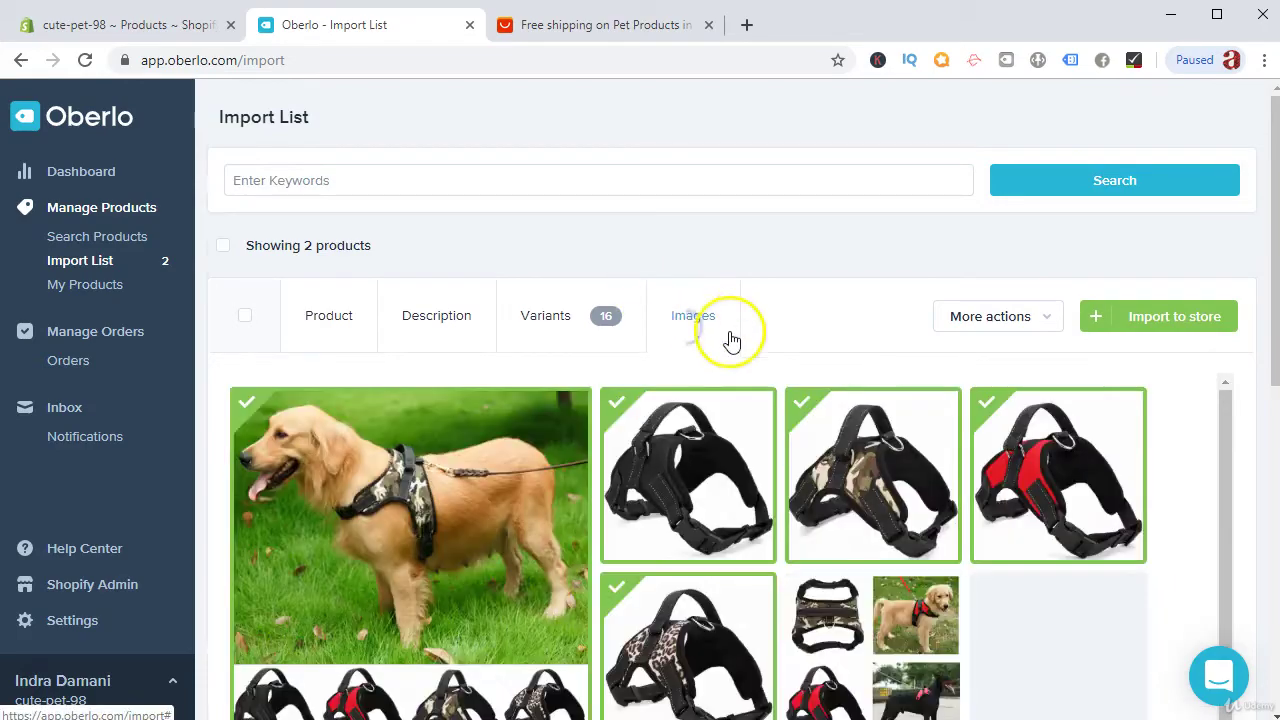
pyautogui.scroll(-5, 686, 486)
pyautogui.scroll(2, 697, 445)
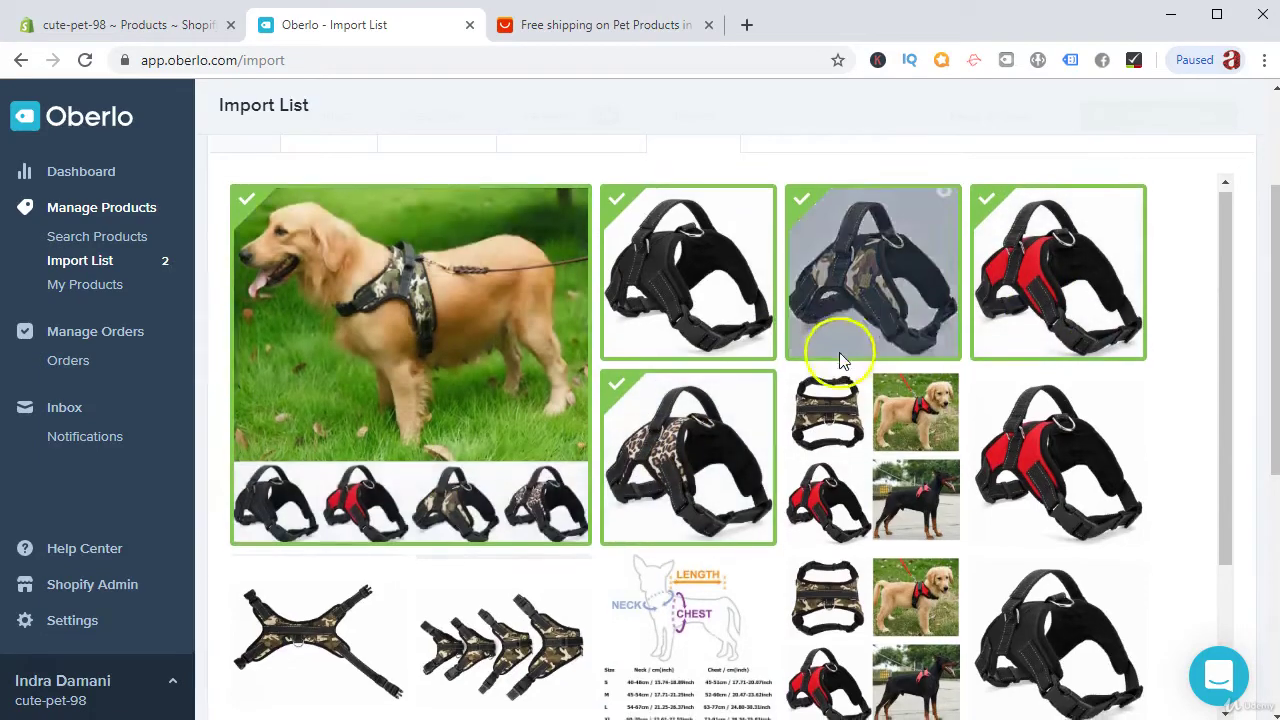
pyautogui.scroll(-2, 700, 460)
pyautogui.click(702, 435)
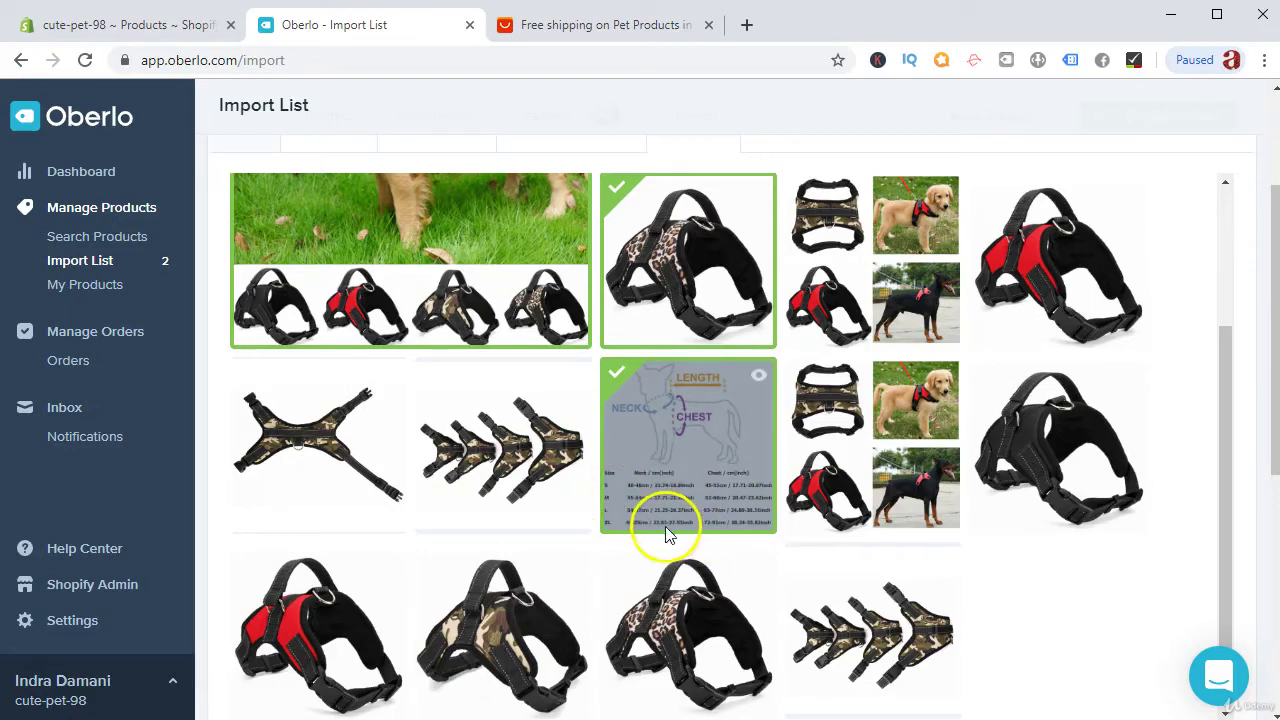
pyautogui.scroll(3, 665, 526)
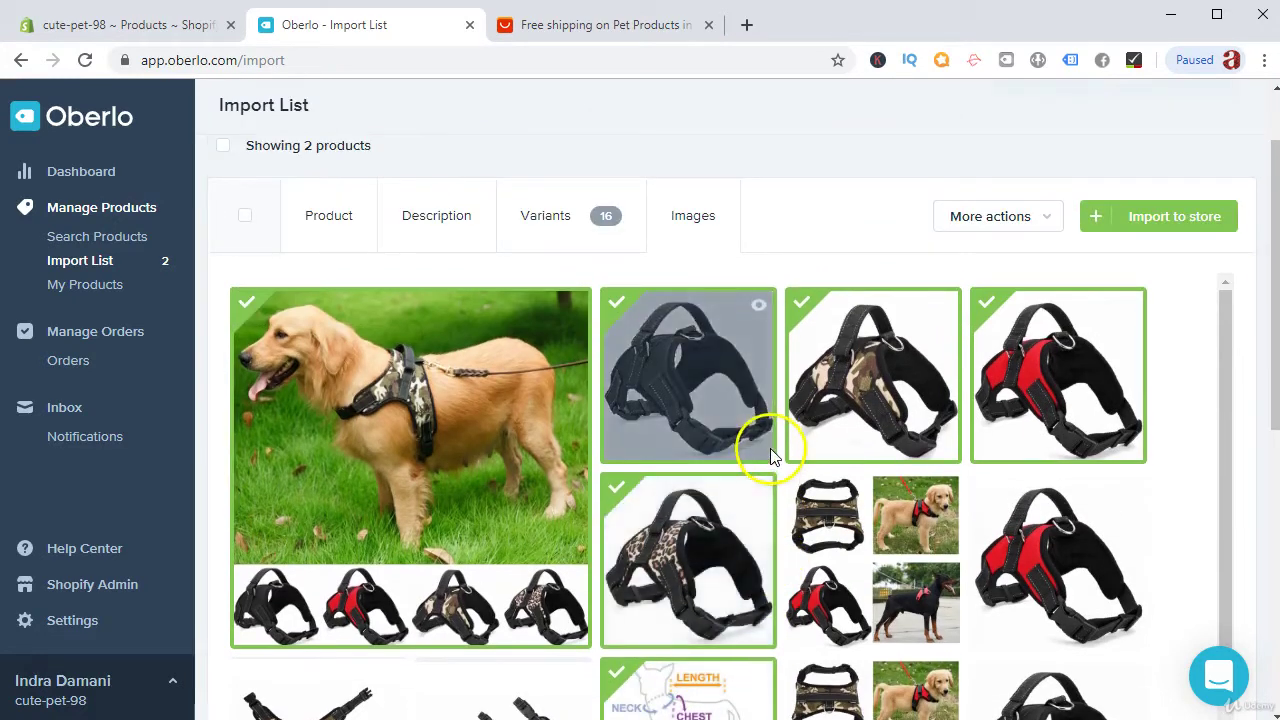
pyautogui.click(1174, 232)
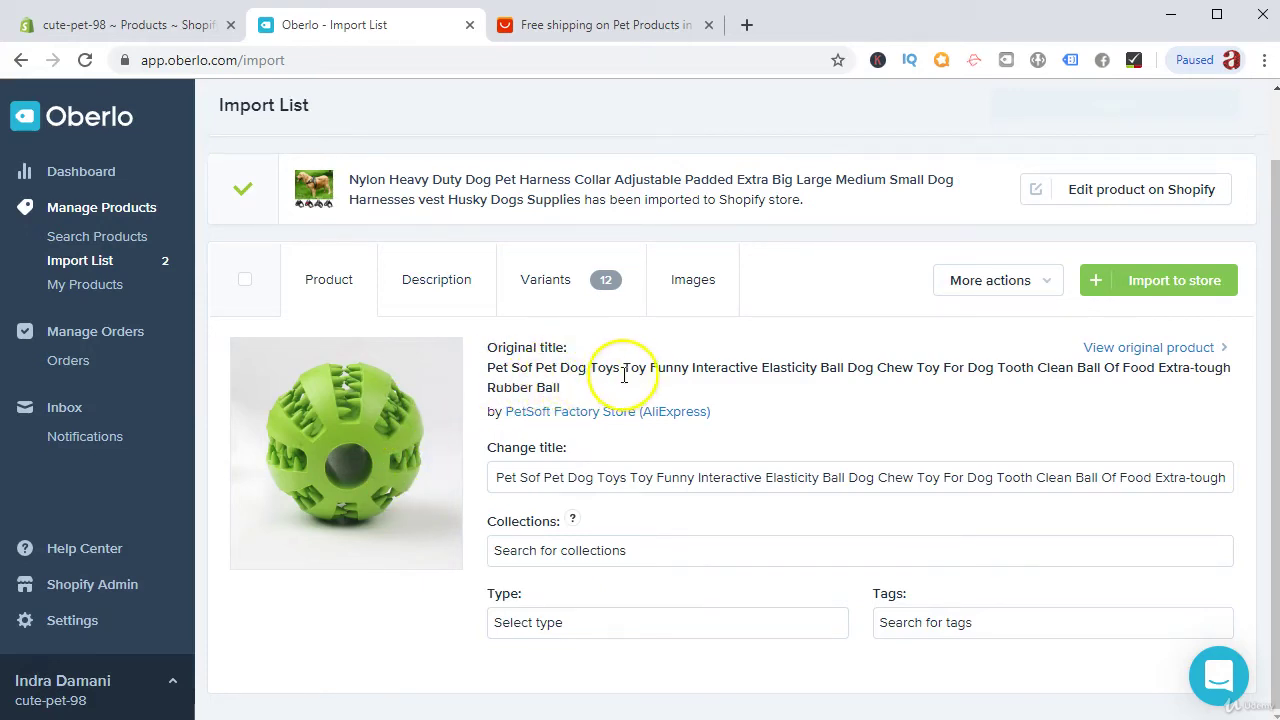
# Change the title of the green ball product to "Rubber Ball Toy for Dogs".
pyautogui.click(551, 477)
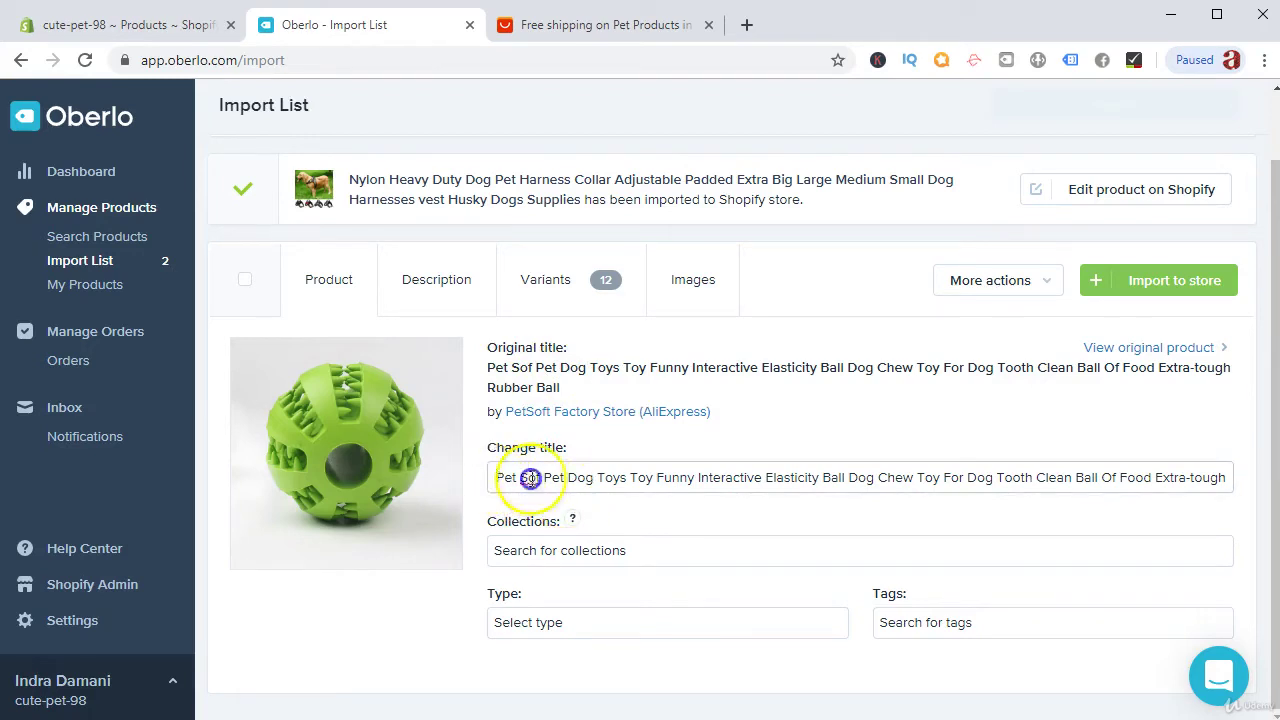
pyautogui.moveTo(526, 477); pyautogui.dragTo(1276, 457)
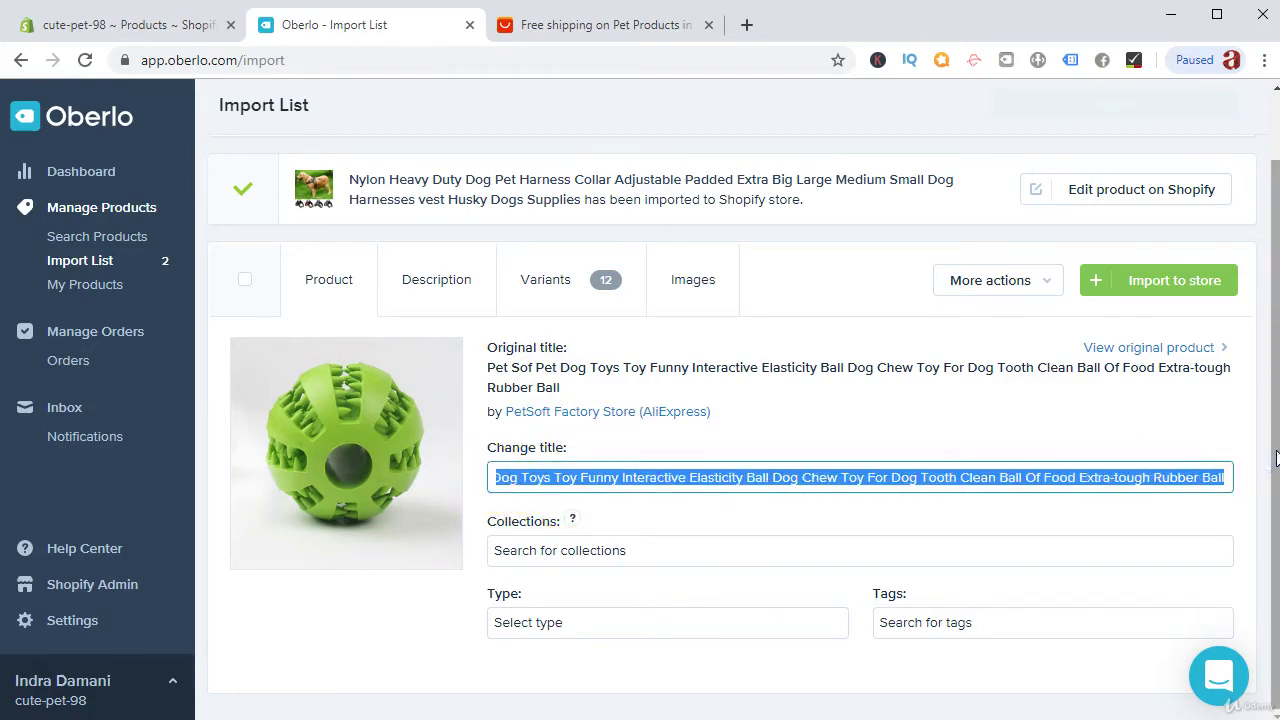
pyautogui.press('BackSpace')
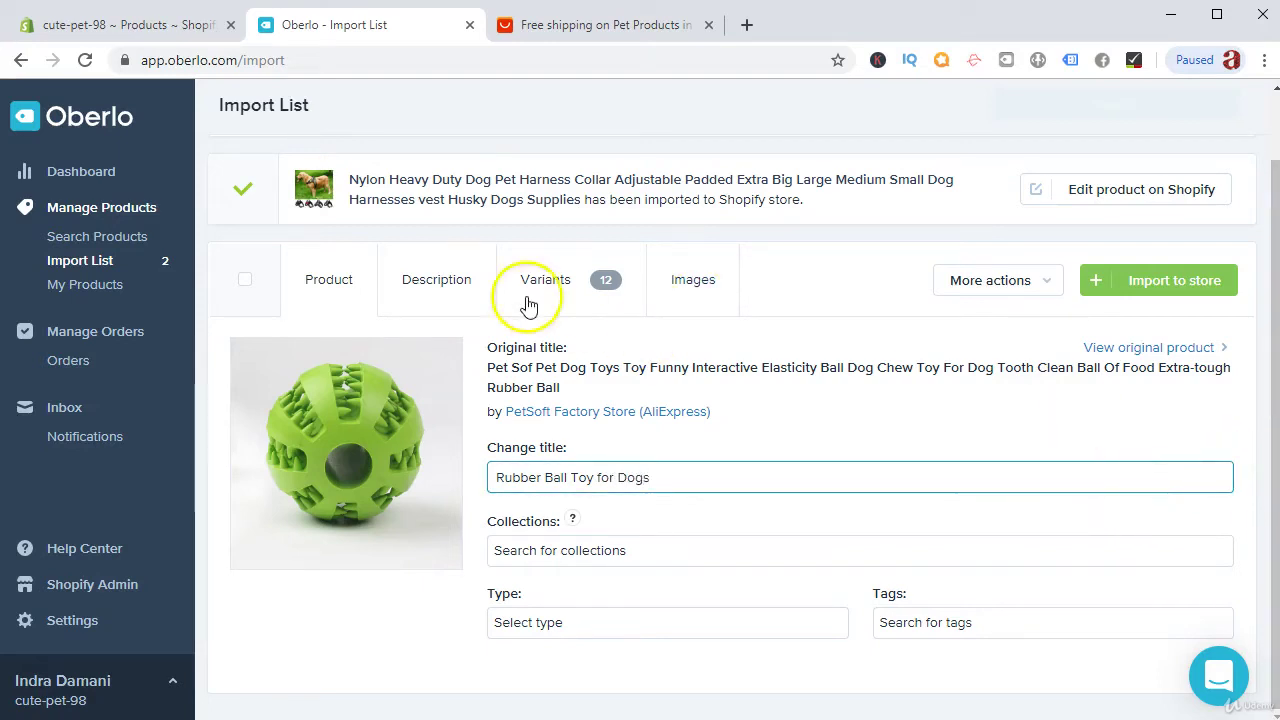
# Delete the brand, type, material and toy-type text from the rubber ball product's description.
pyautogui.click(434, 290)
pyautogui.moveTo(369, 569); pyautogui.dragTo(235, 452)
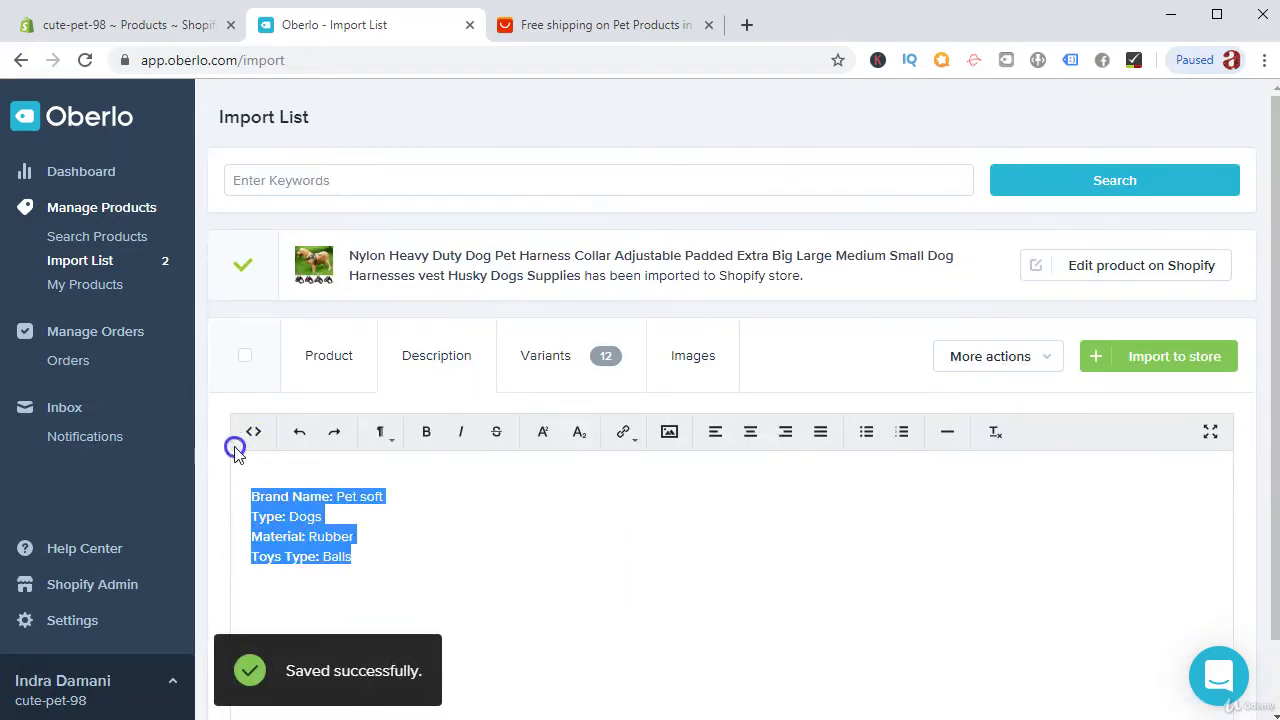
pyautogui.press('BackSpace')
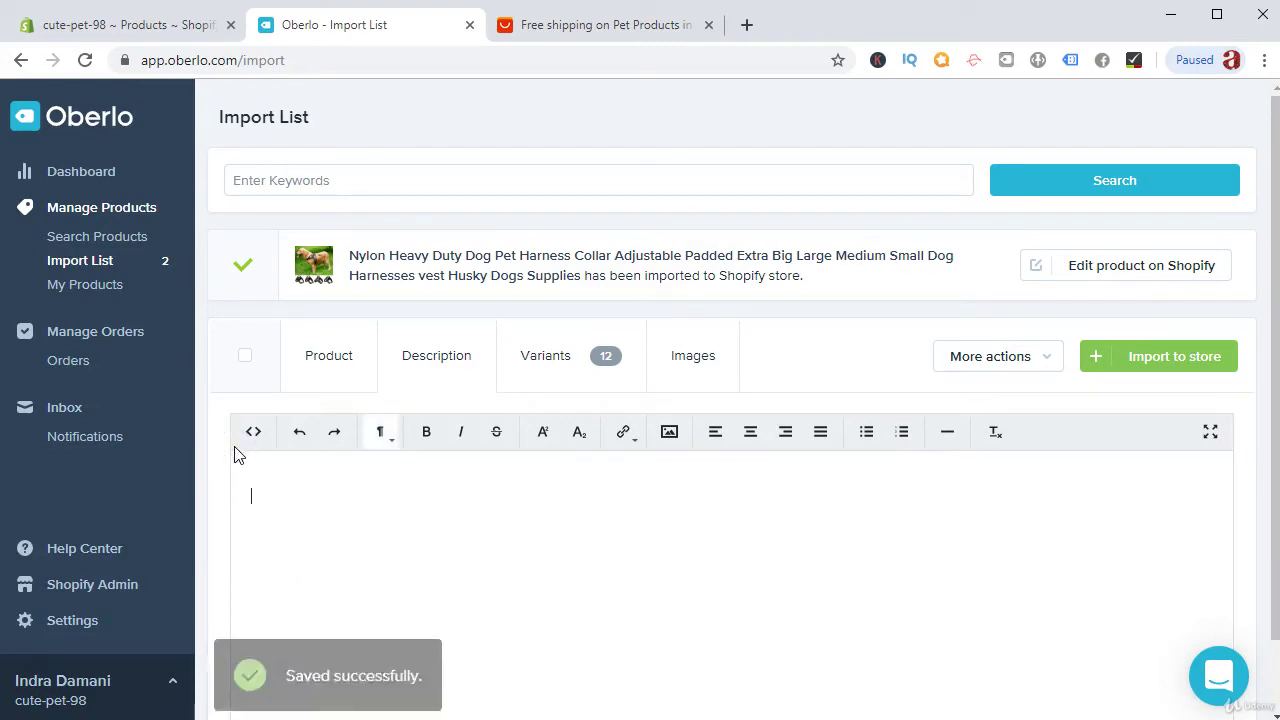
# Go through the rubber ball's variants and exclude the red L variant.
pyautogui.click(540, 362)
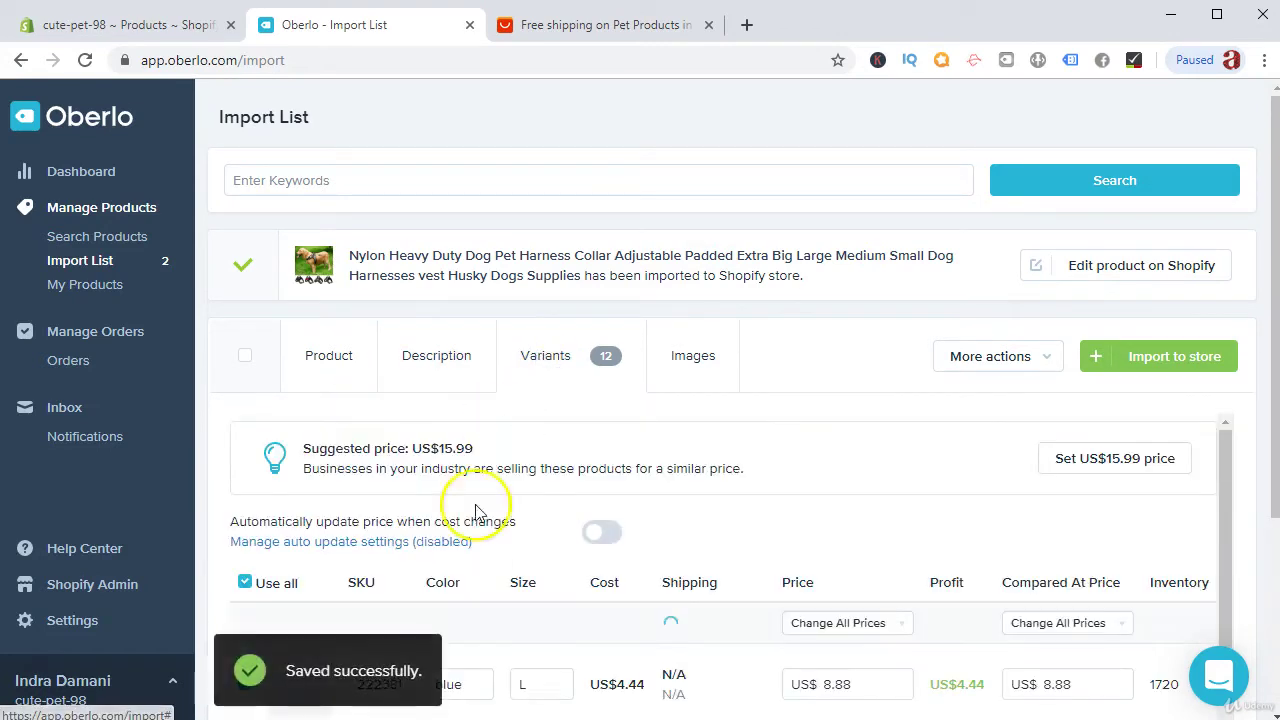
pyautogui.scroll(-2, 457, 514)
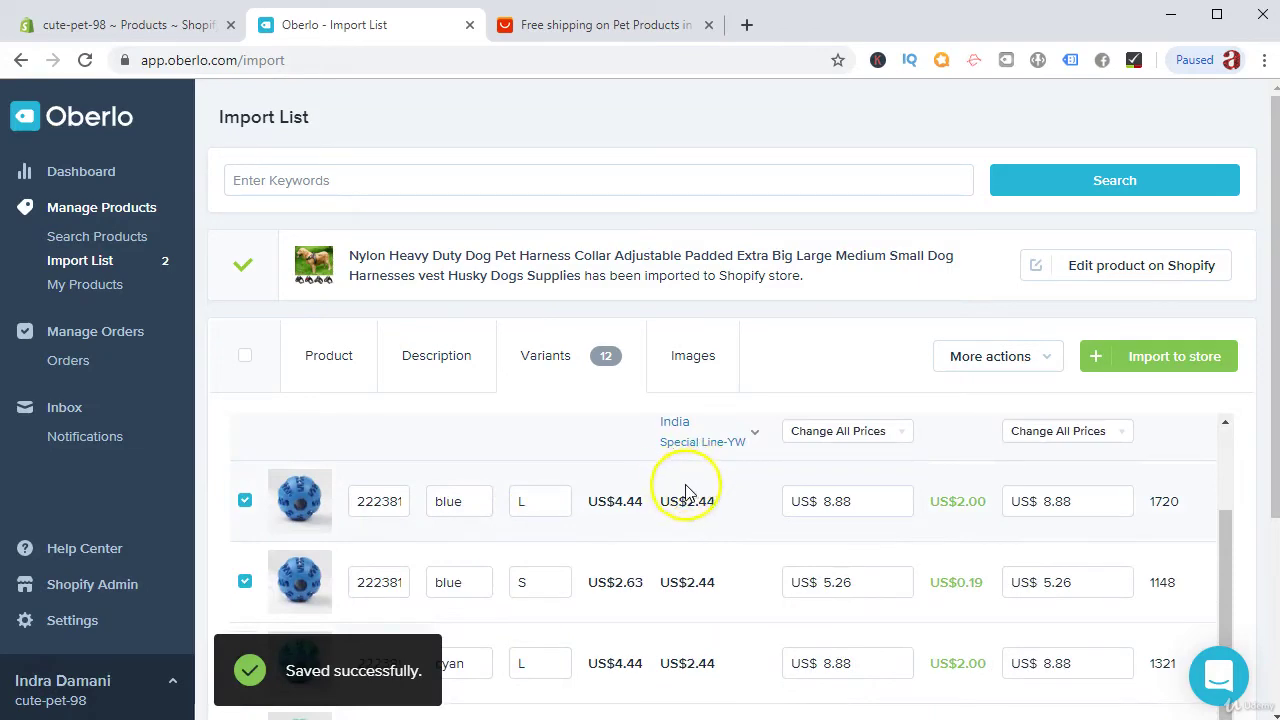
pyautogui.scroll(-2, 330, 498)
pyautogui.scroll(-1, 330, 498)
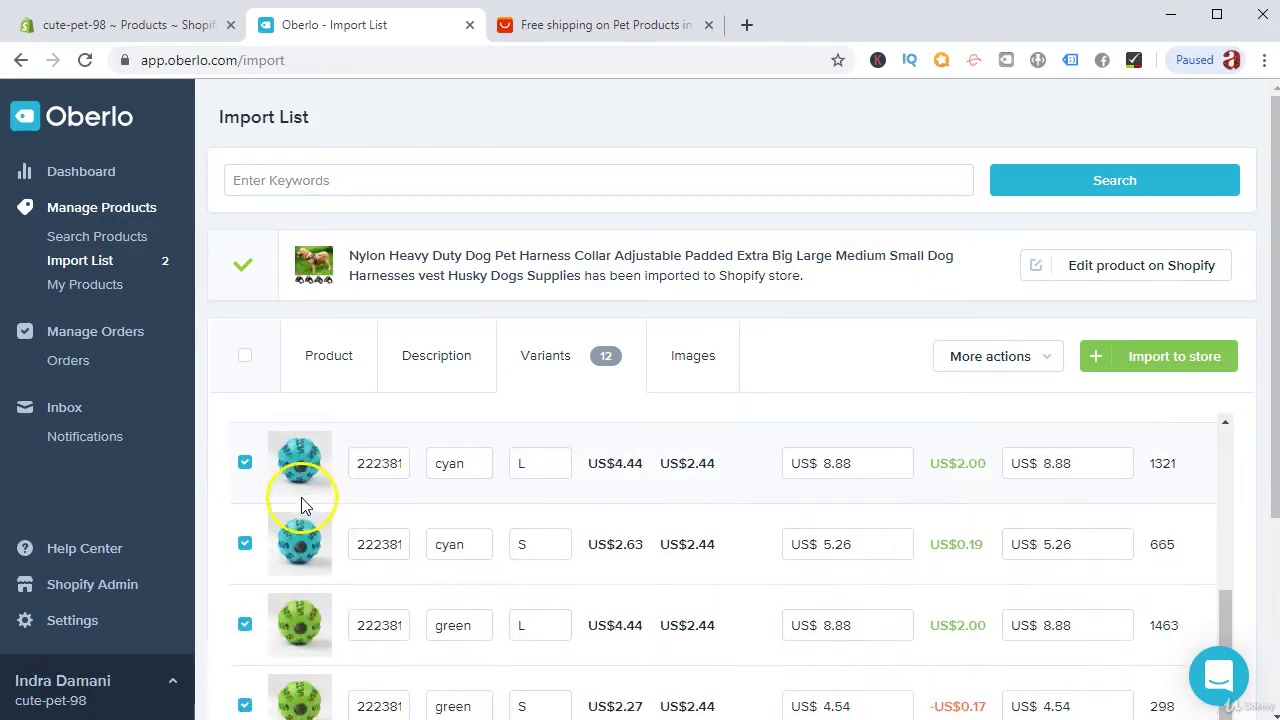
pyautogui.scroll(-1, 295, 512)
pyautogui.scroll(-2, 278, 540)
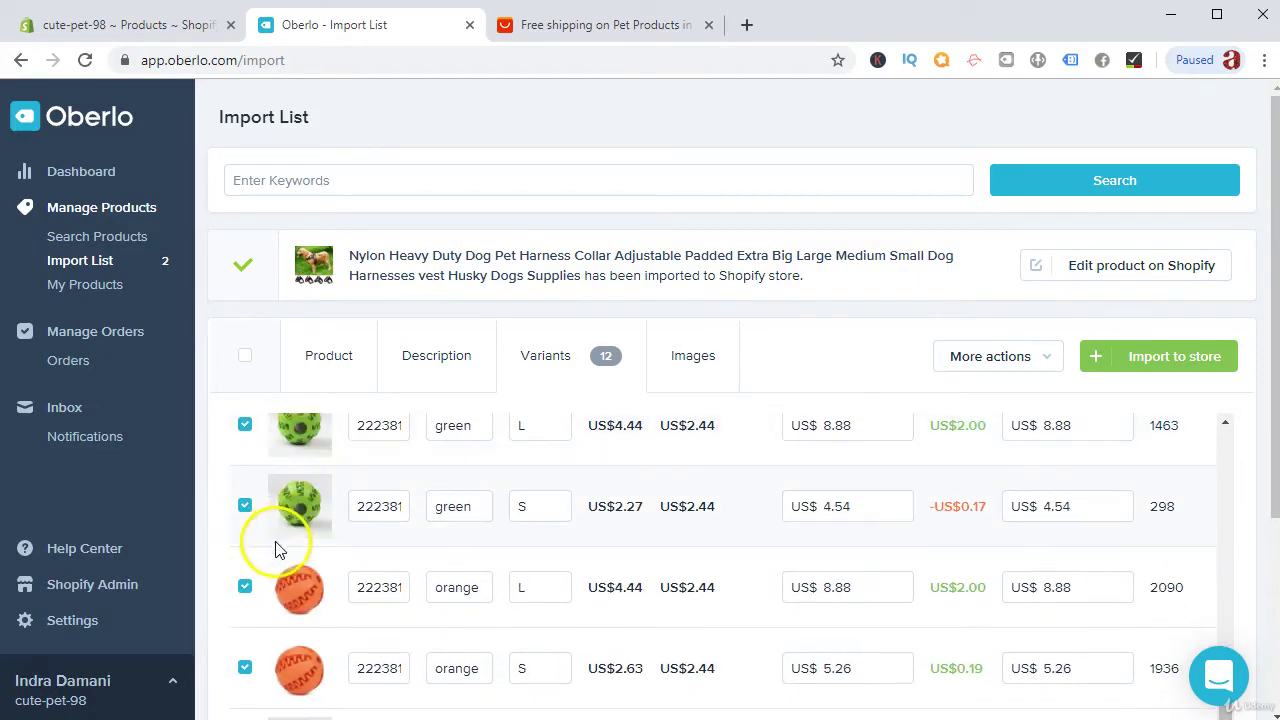
pyautogui.click(246, 645)
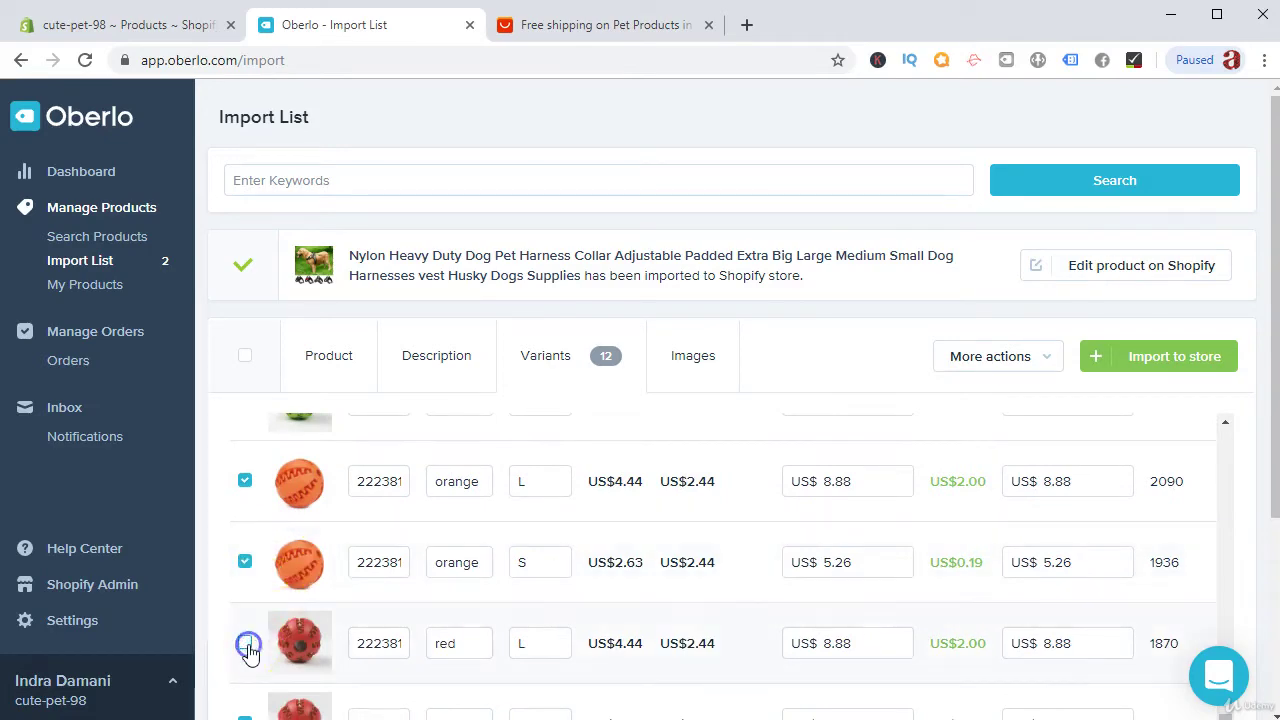
pyautogui.scroll(-1, 251, 644)
pyautogui.click(248, 624)
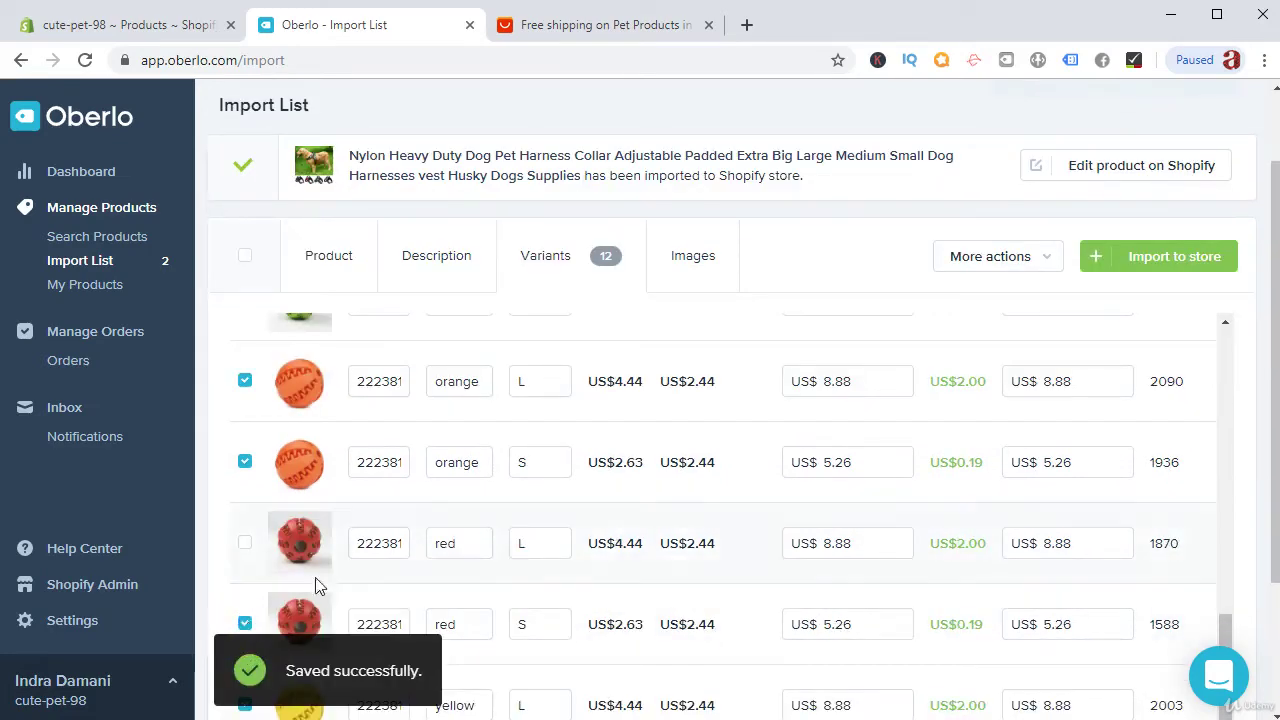
pyautogui.scroll(8, 318, 587)
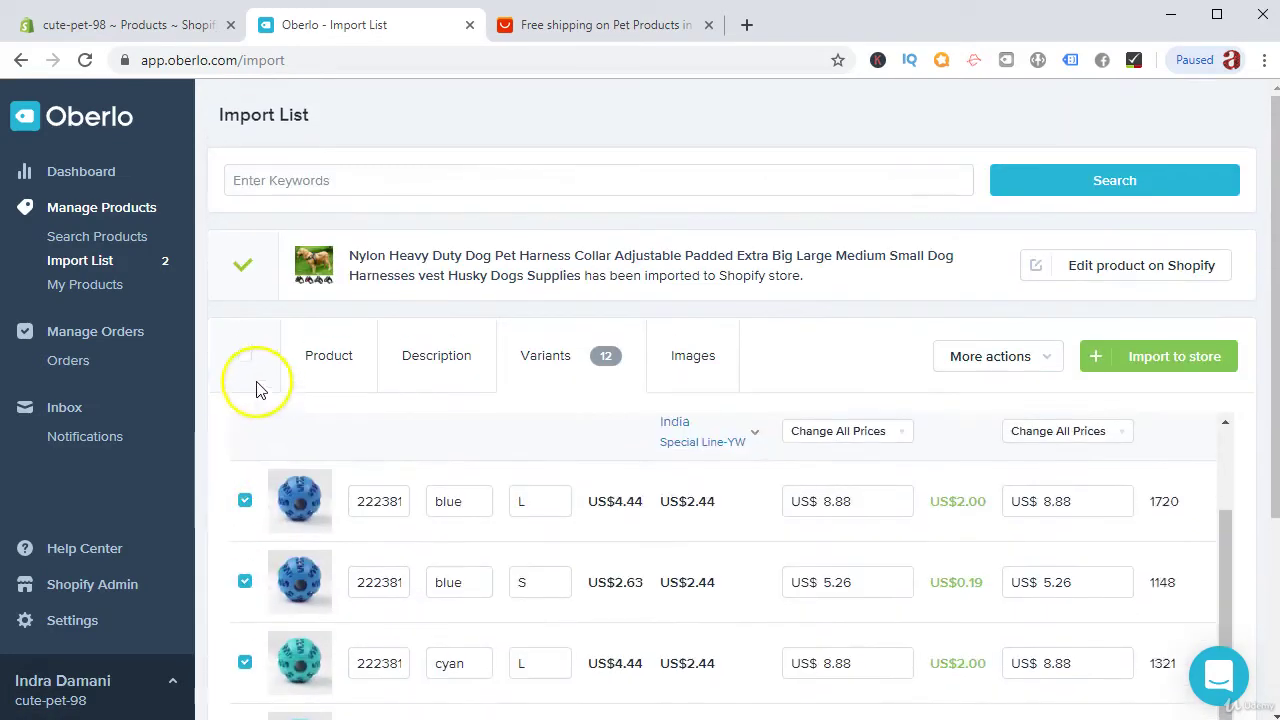
pyautogui.click(245, 355)
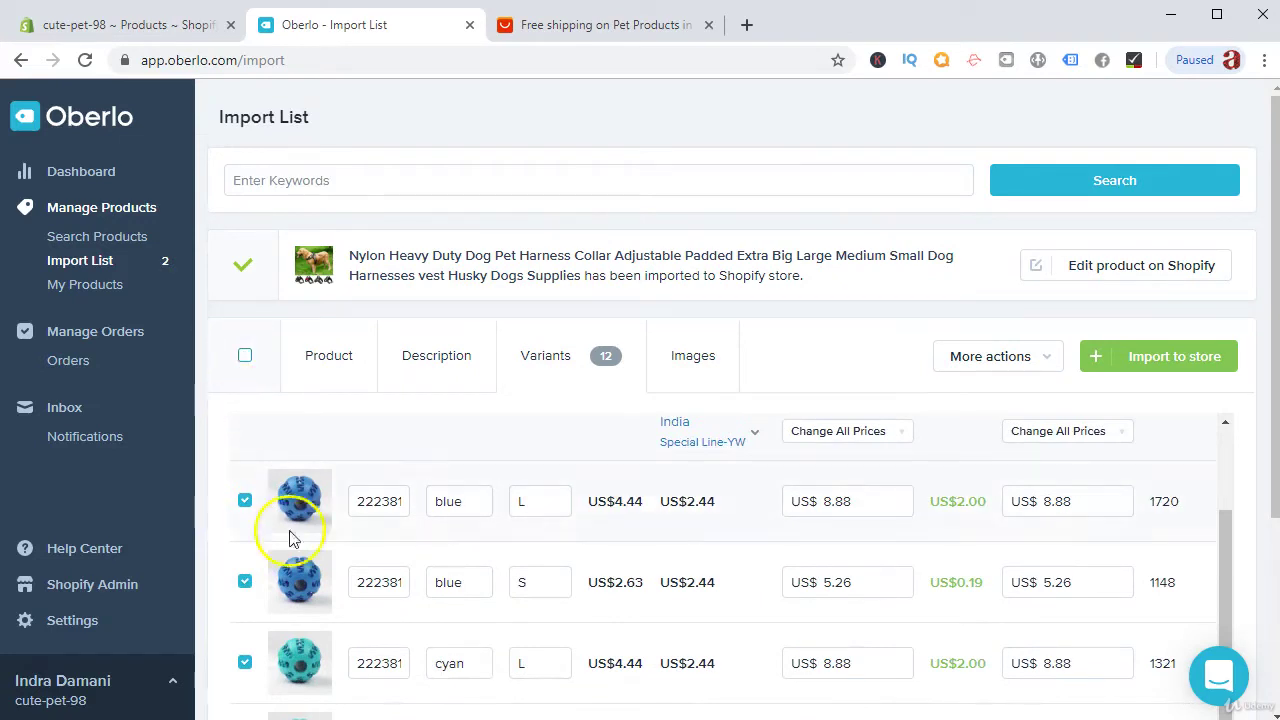
pyautogui.scroll(-5, 265, 548)
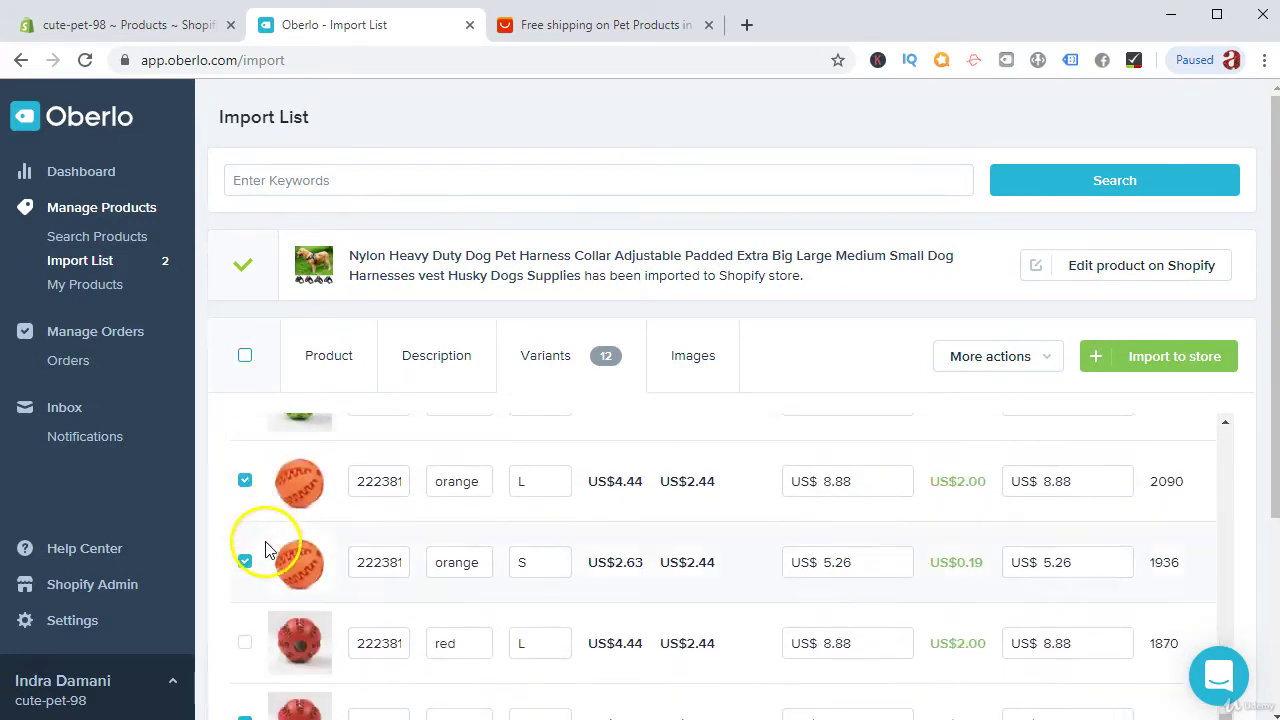
pyautogui.click(245, 484)
pyautogui.click(245, 562)
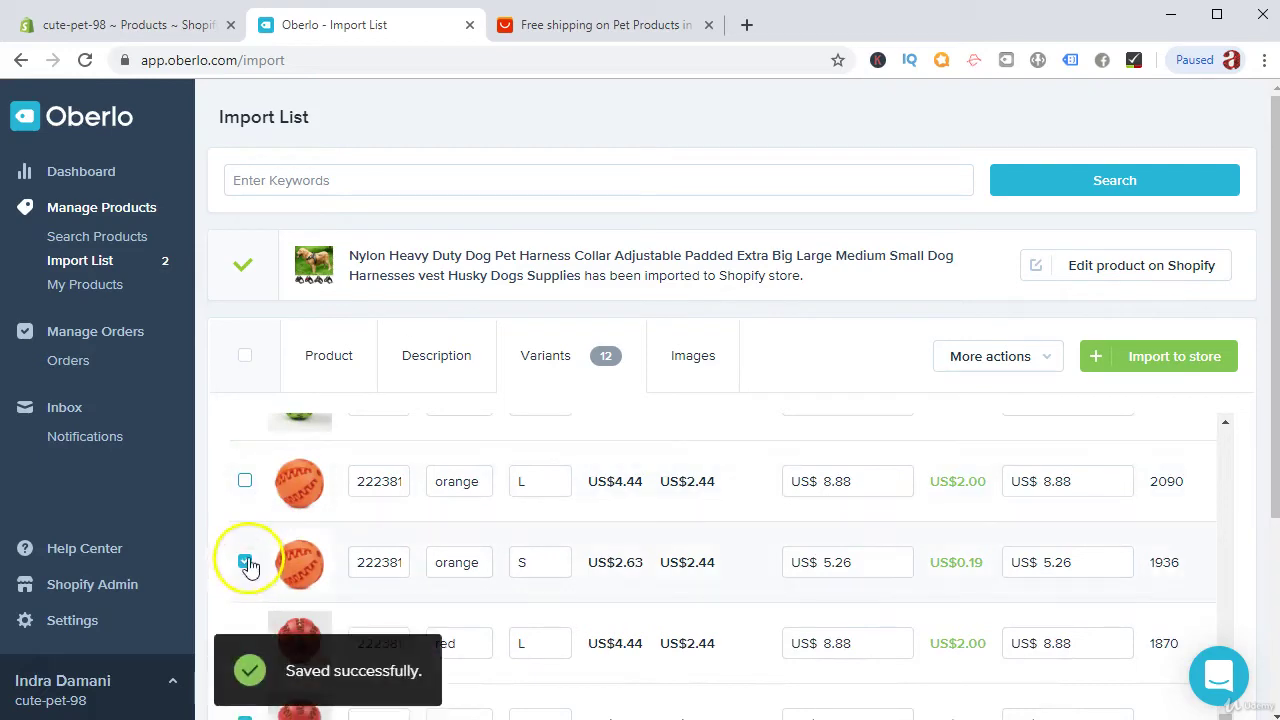
pyautogui.scroll(-2, 337, 569)
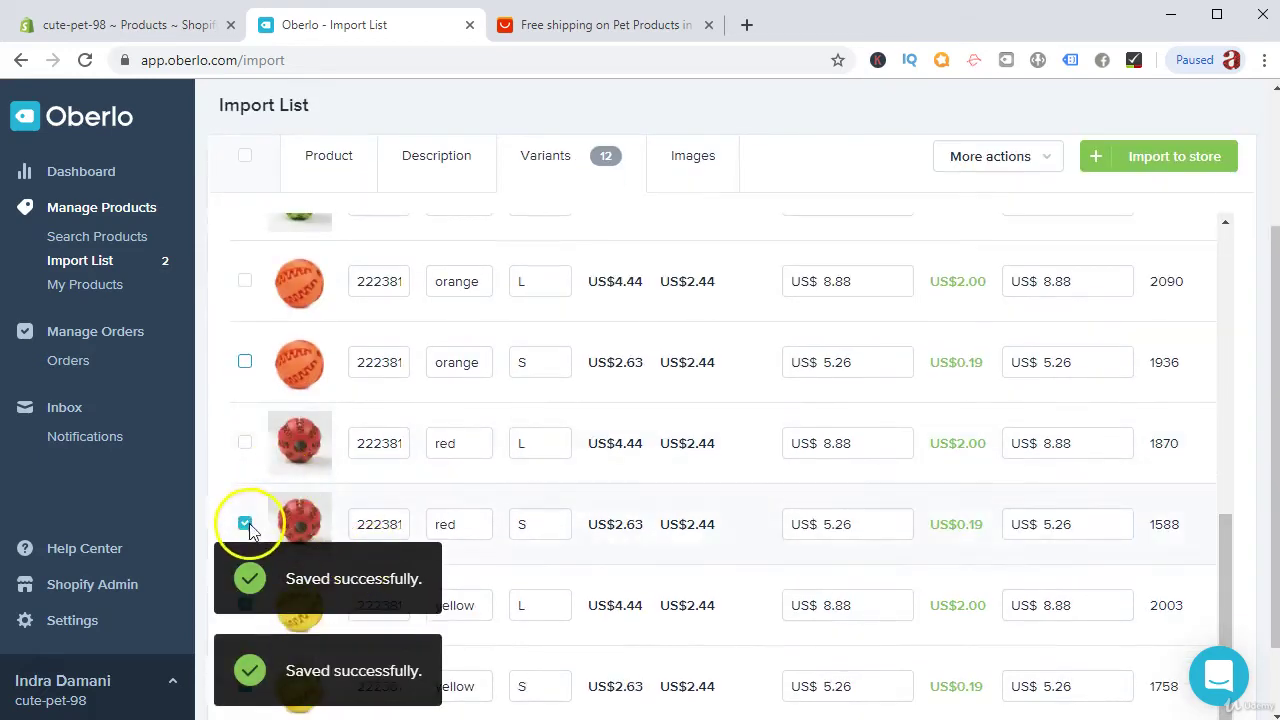
pyautogui.click(244, 362)
pyautogui.click(243, 284)
# Exclude the red S variant and both yellow variants, L and S, from the rubber ball product.
pyautogui.scroll(-1, 245, 350)
pyautogui.click(245, 431)
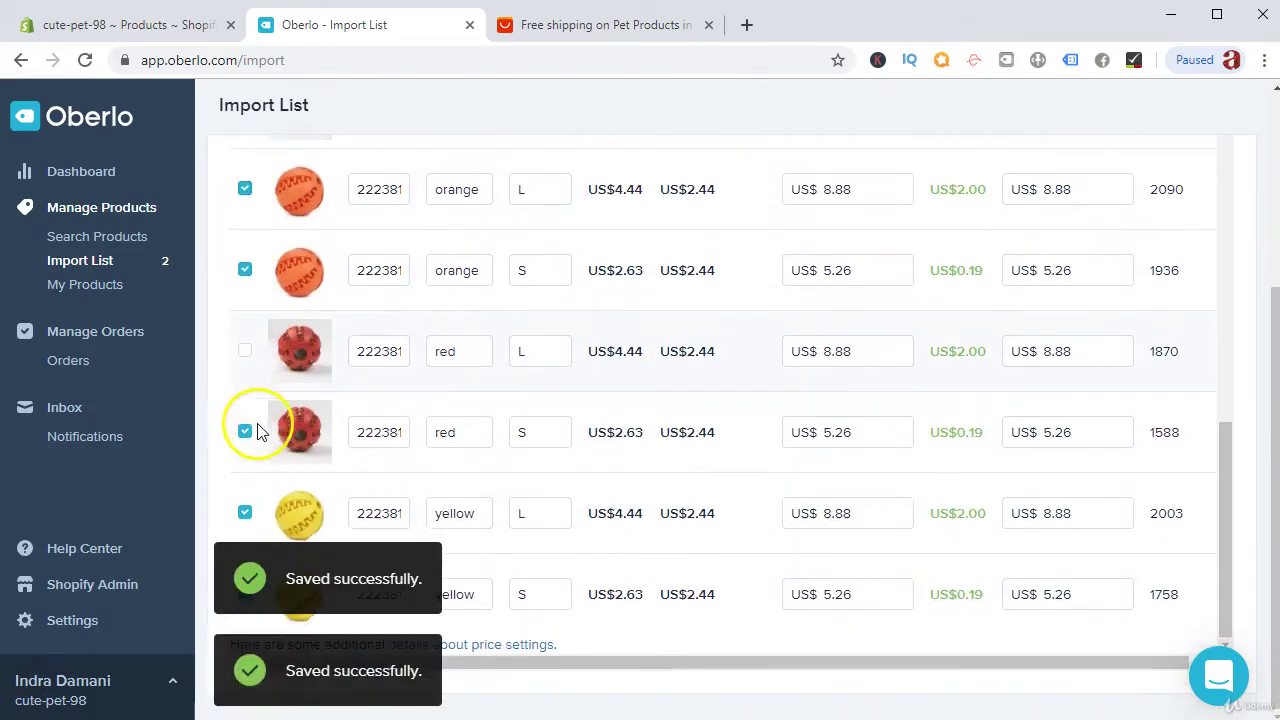
pyautogui.click(245, 514)
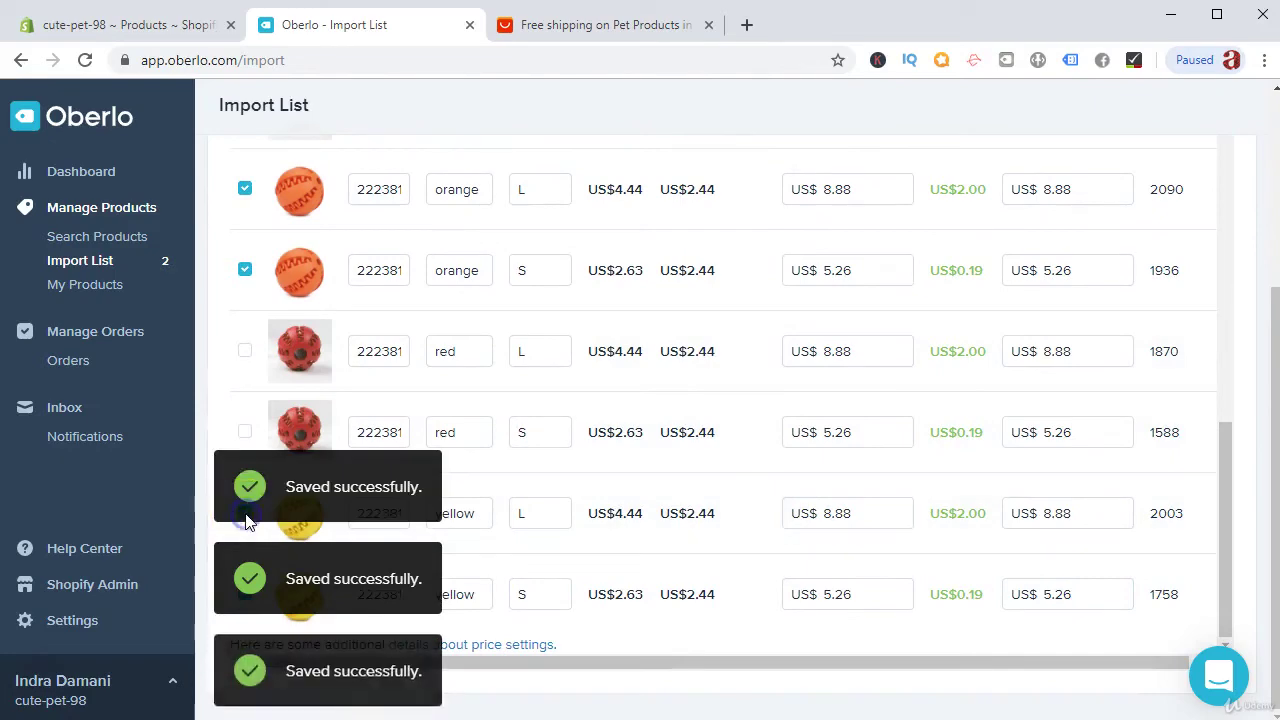
pyautogui.click(245, 514)
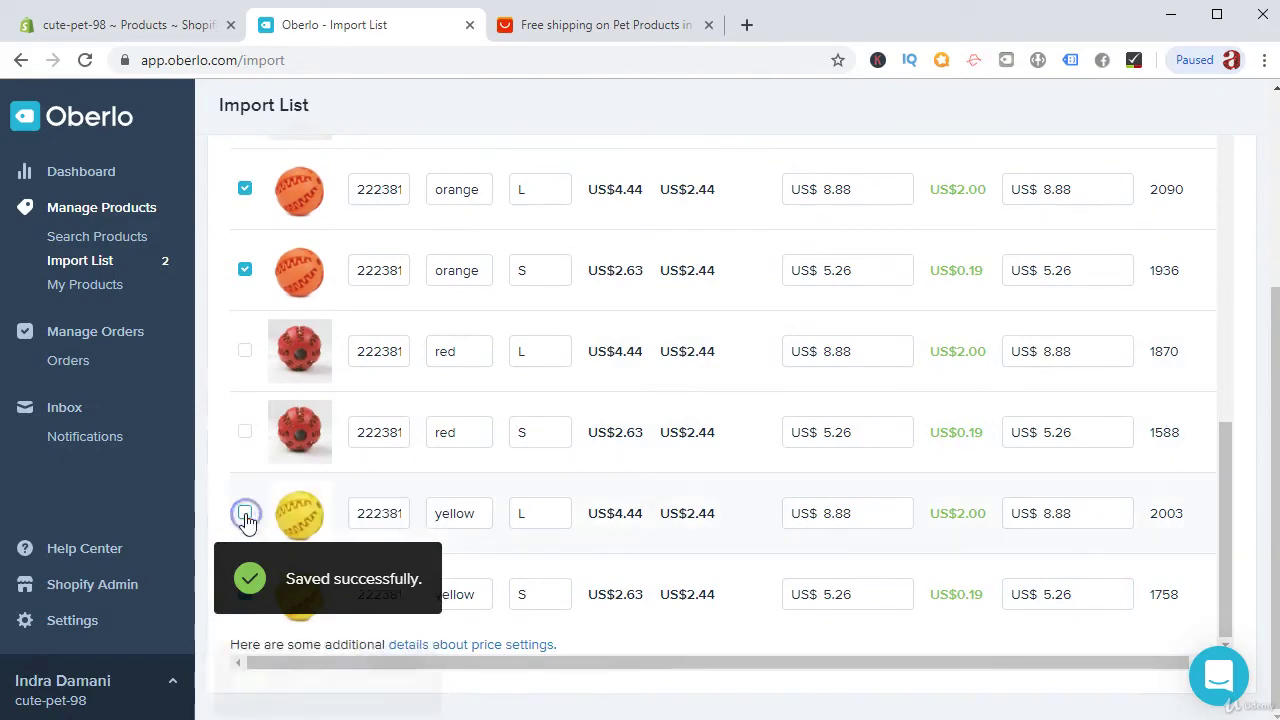
pyautogui.click(245, 594)
# Review the rubber ball's selected variants and import the product to the store.
pyautogui.scroll(3, 329, 529)
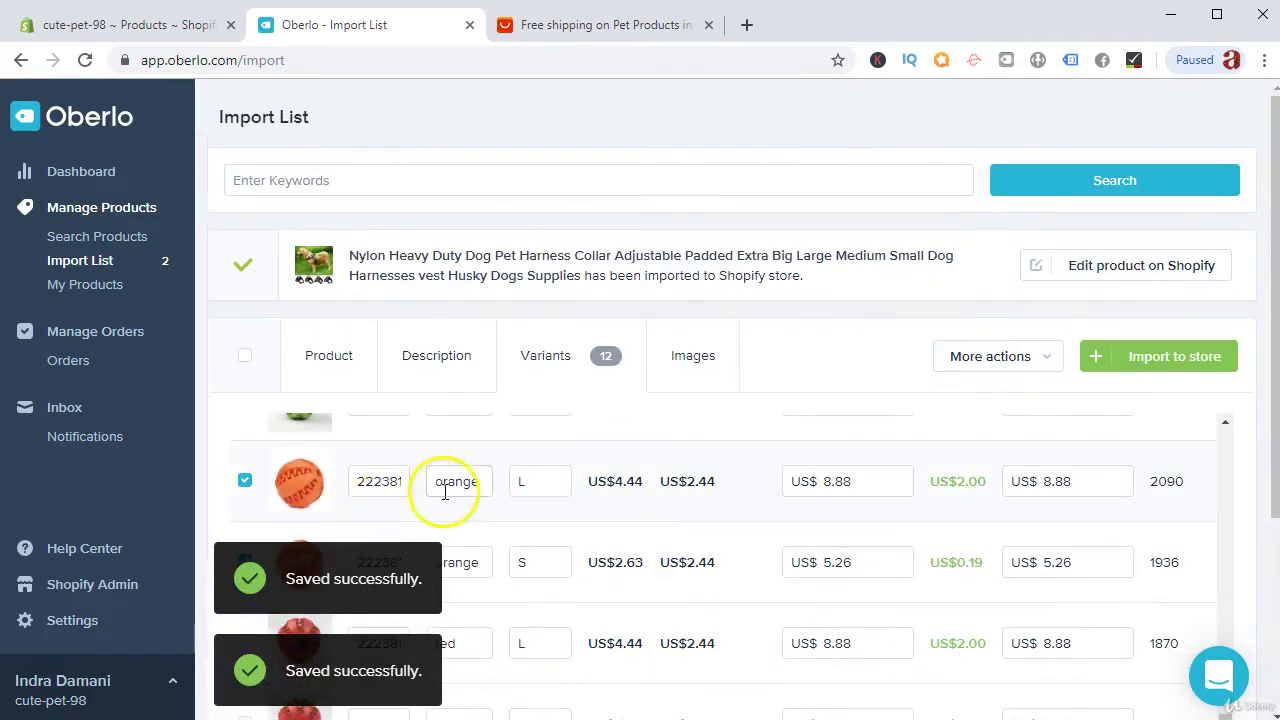
pyautogui.scroll(6, 449, 491)
pyautogui.scroll(-5, 417, 534)
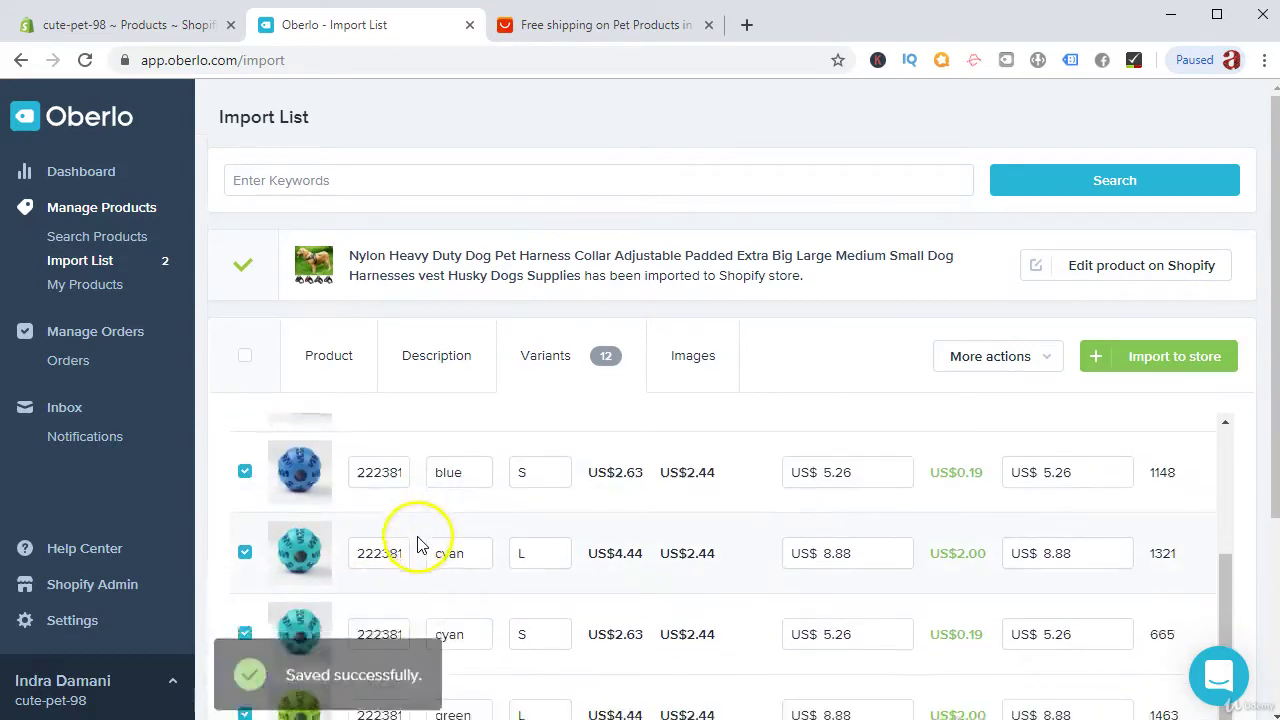
pyautogui.scroll(1, 417, 543)
pyautogui.scroll(-2, 417, 543)
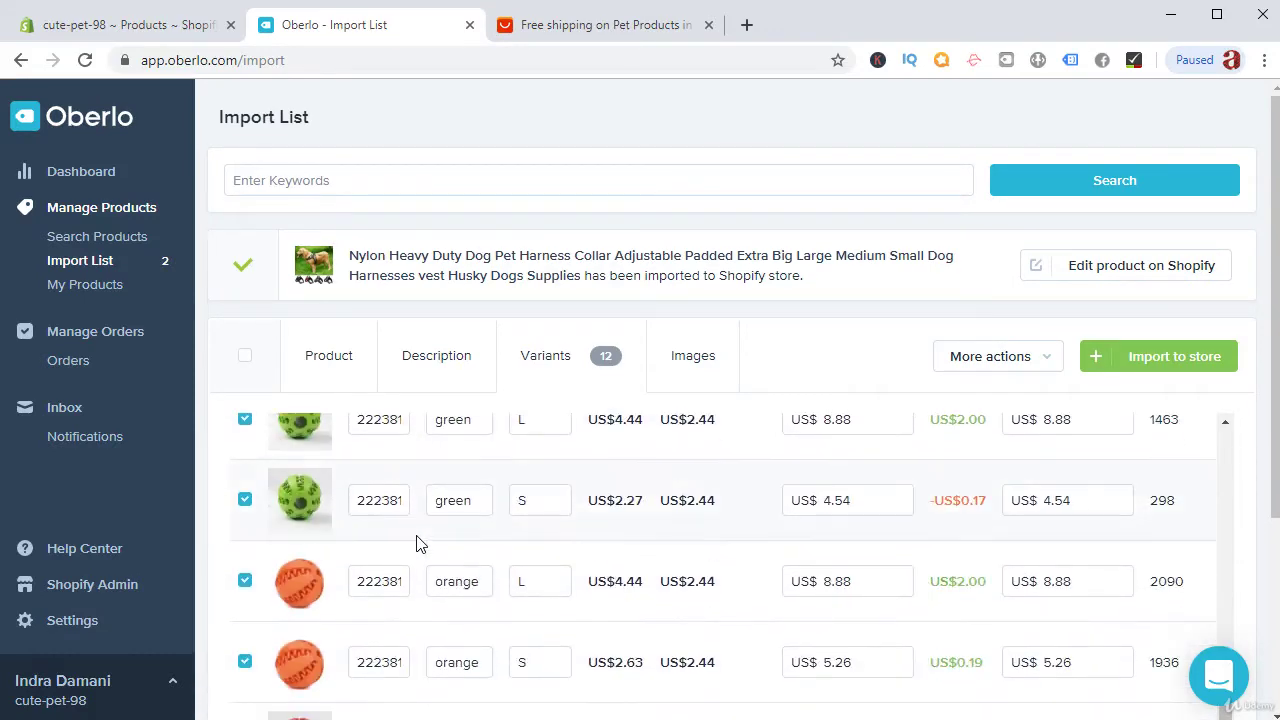
pyautogui.scroll(-2, 483, 487)
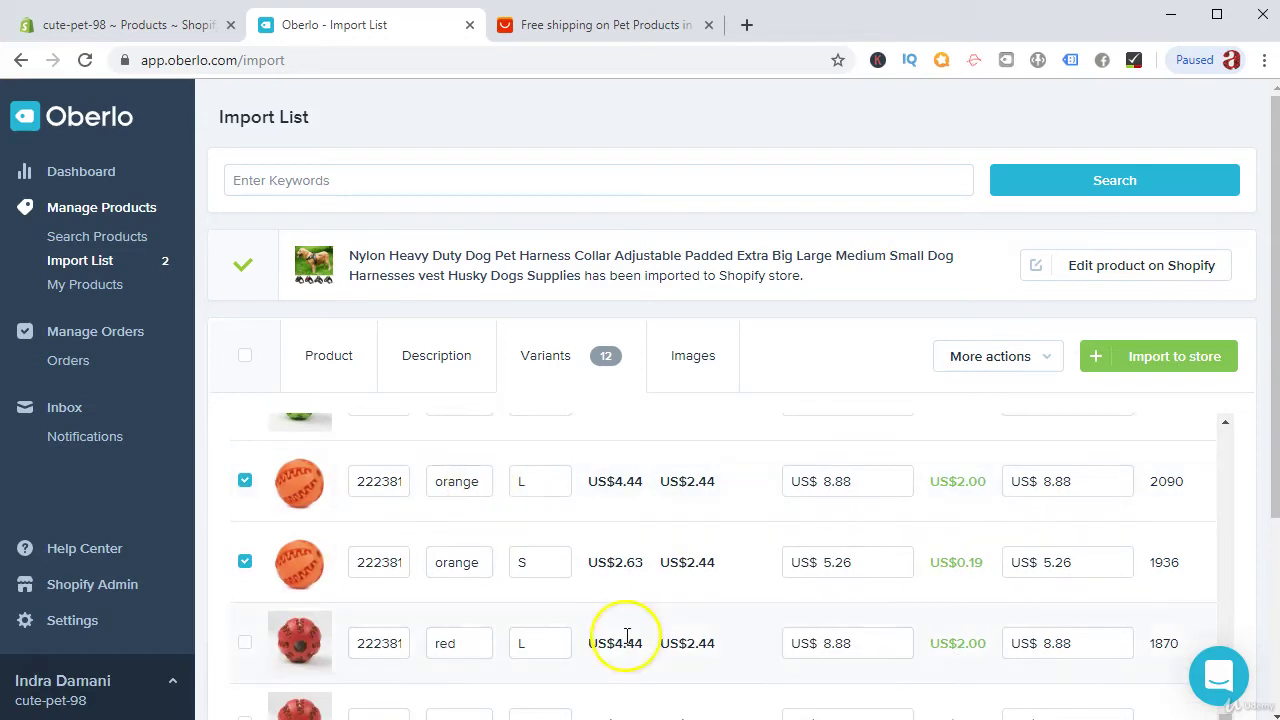
pyautogui.click(1180, 364)
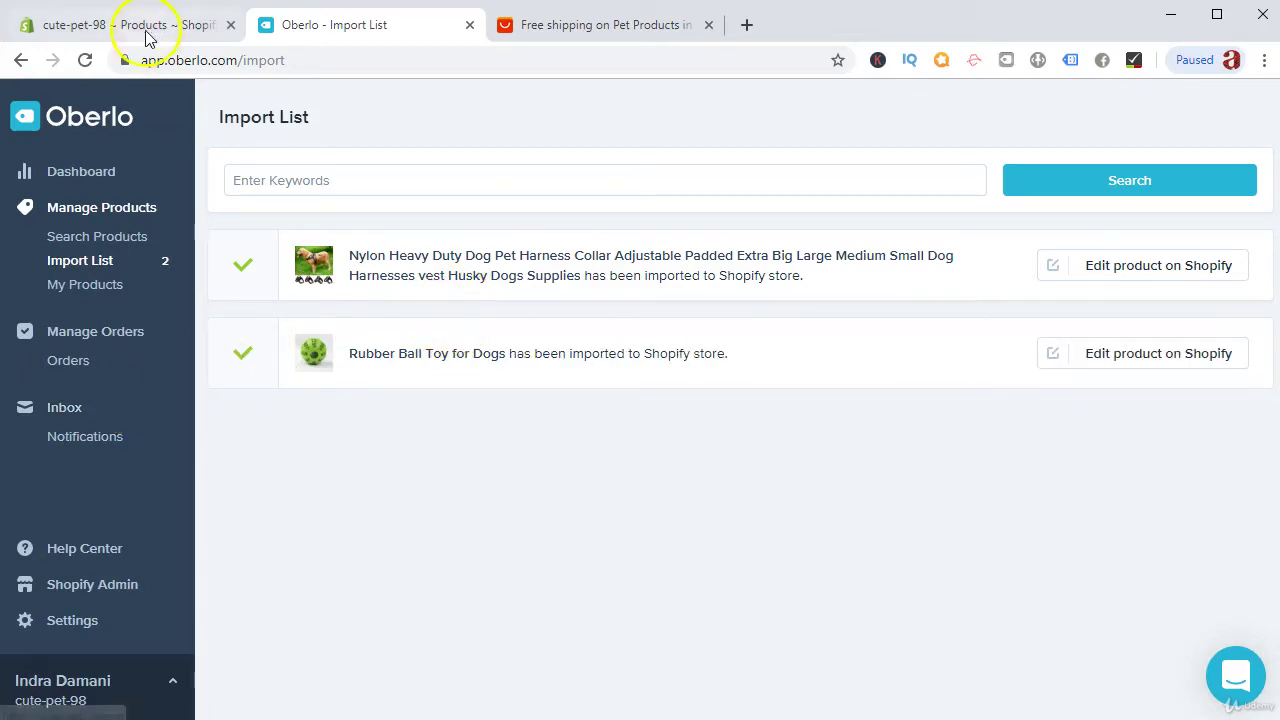
# Switch to the Shopify admin's product list, open the imported harness and preview it in the online store.
pyautogui.click(110, 25)
pyautogui.click(85, 231)
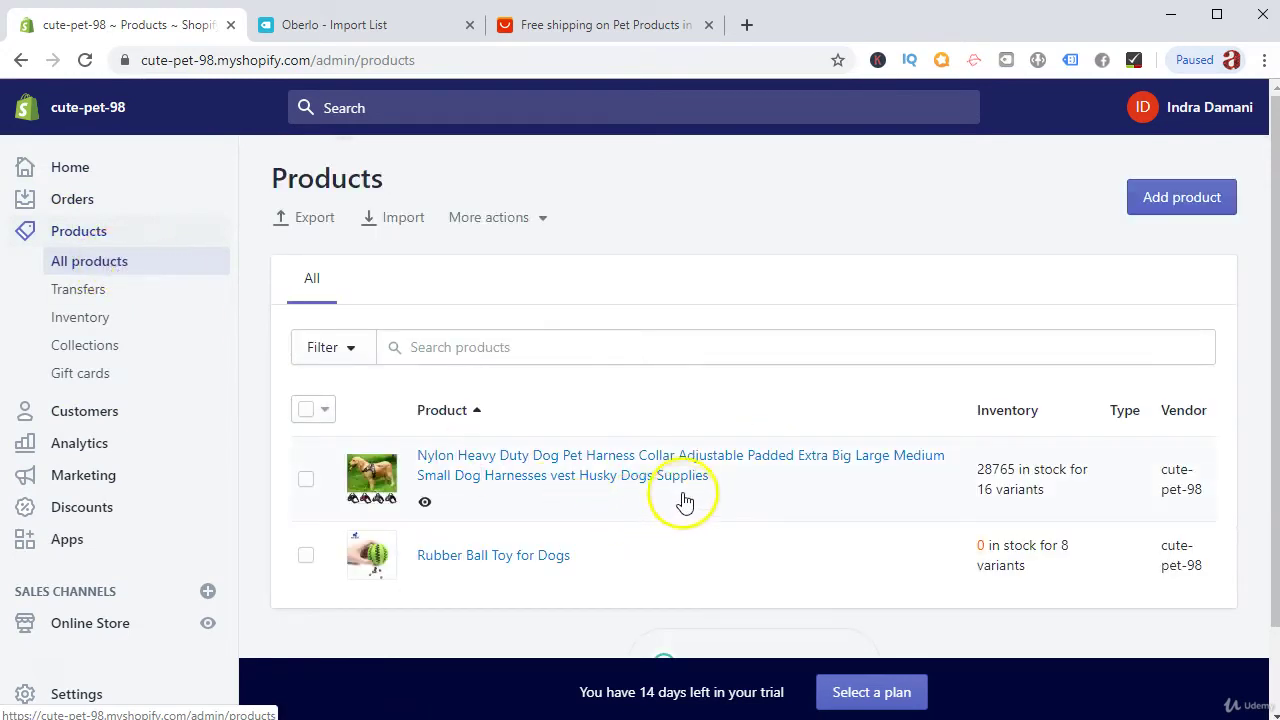
pyautogui.click(565, 480)
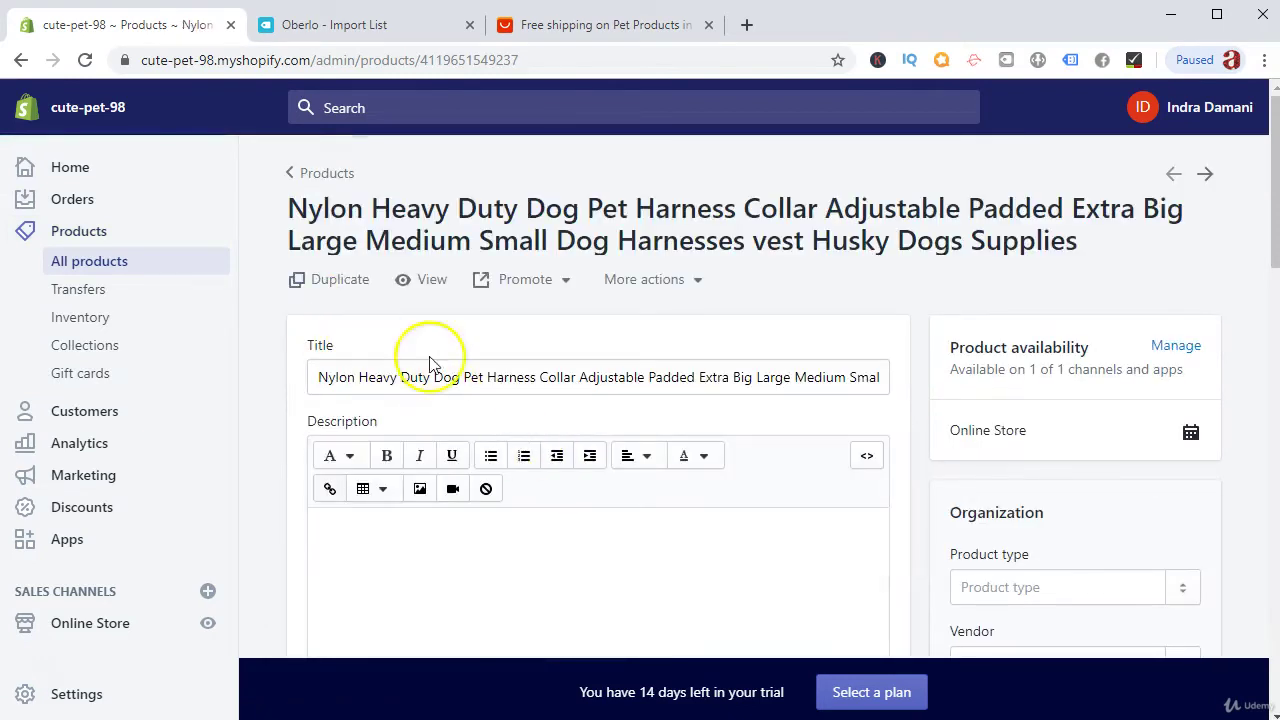
pyautogui.click(425, 280)
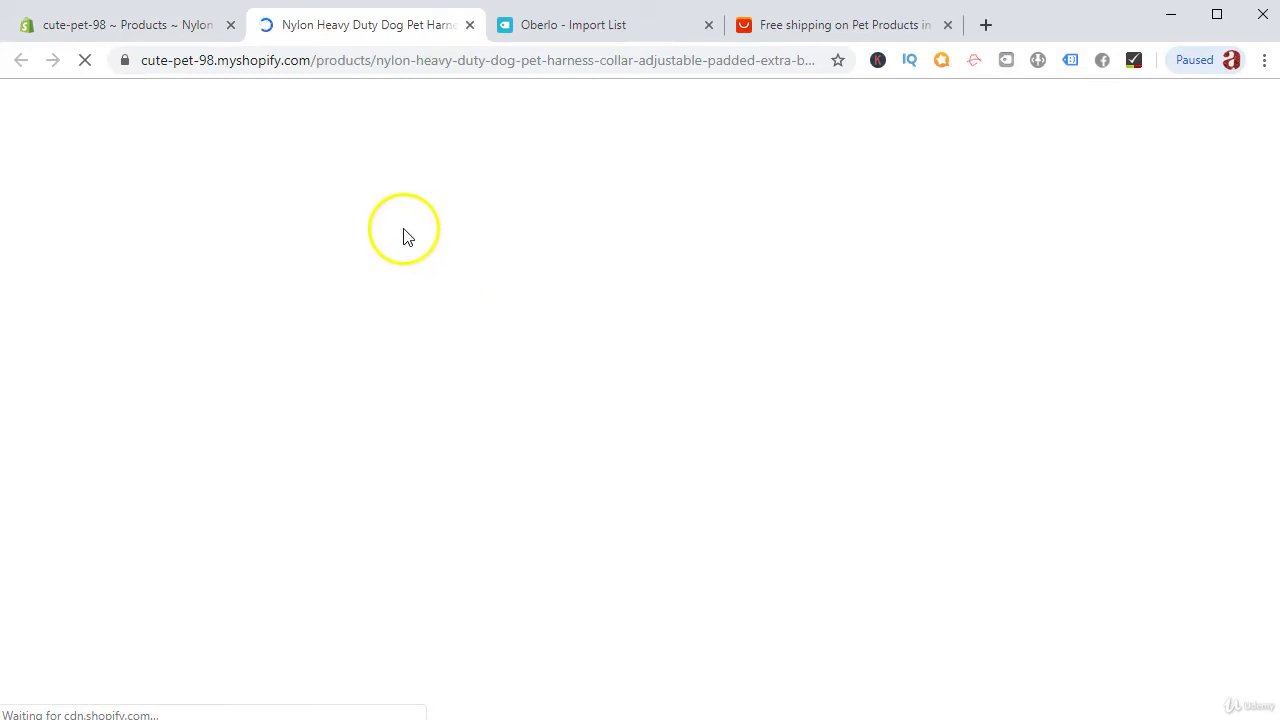
# Look through the harness's storefront page and choose the leopard color to check its variant picture.
pyautogui.scroll(-7, 295, 246)
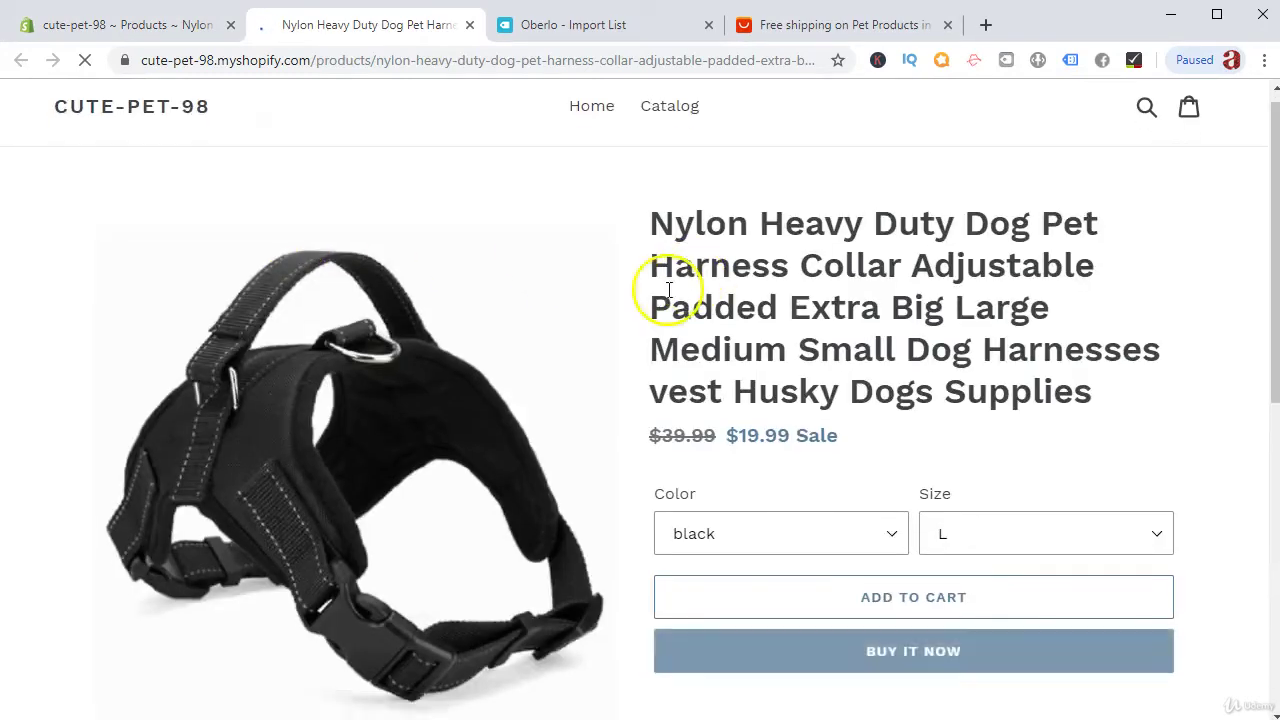
pyautogui.scroll(7, 731, 363)
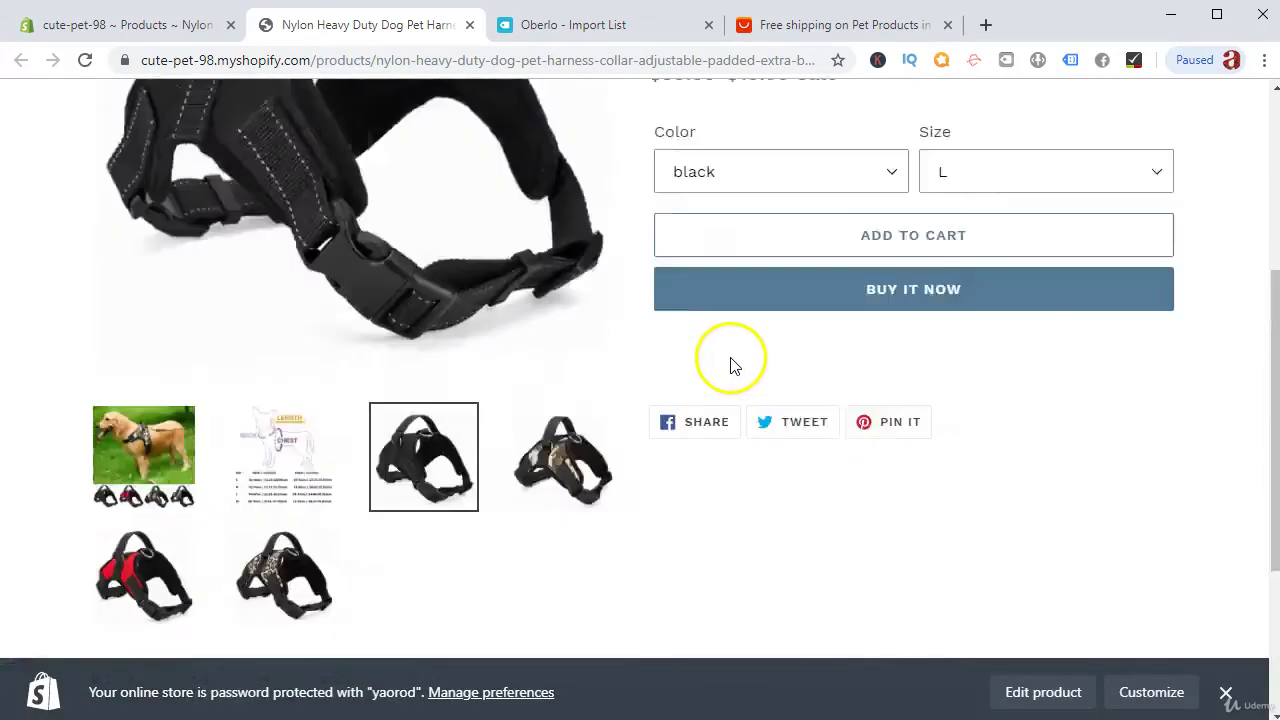
pyautogui.scroll(-6, 729, 363)
pyautogui.scroll(3, 866, 343)
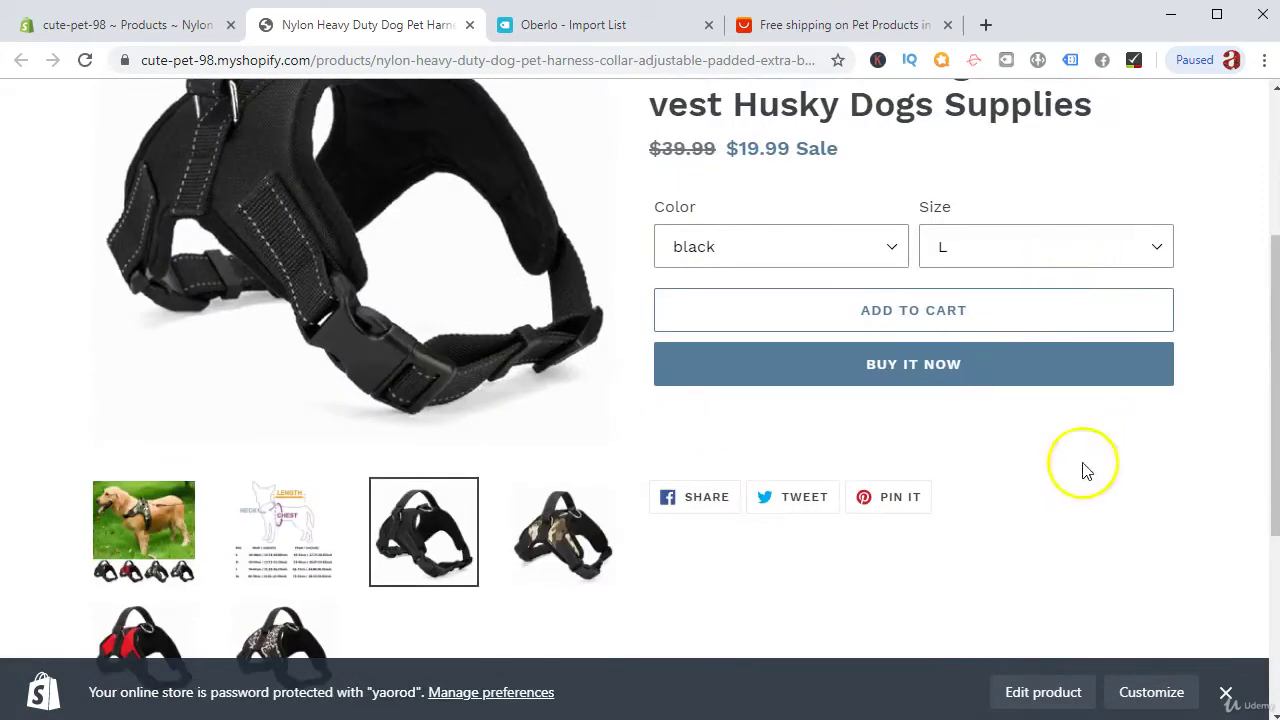
pyautogui.scroll(3, 785, 400)
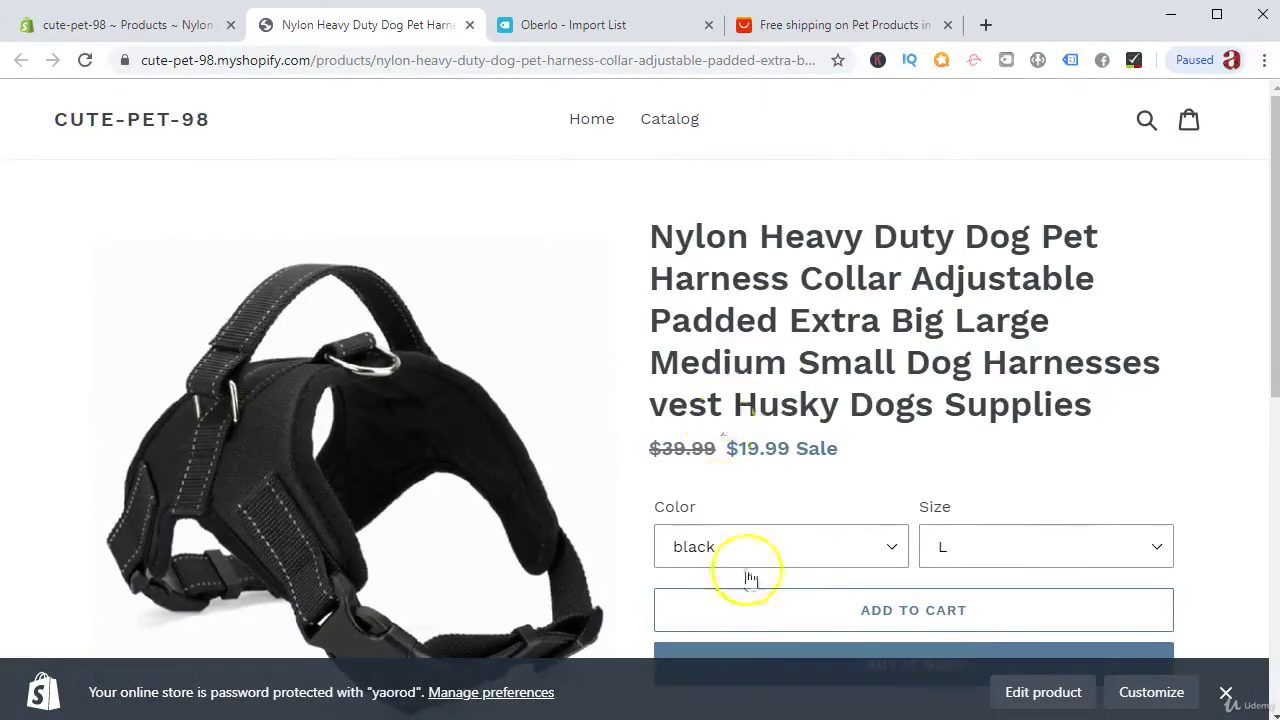
pyautogui.click(729, 540)
pyautogui.scroll(-1, 731, 540)
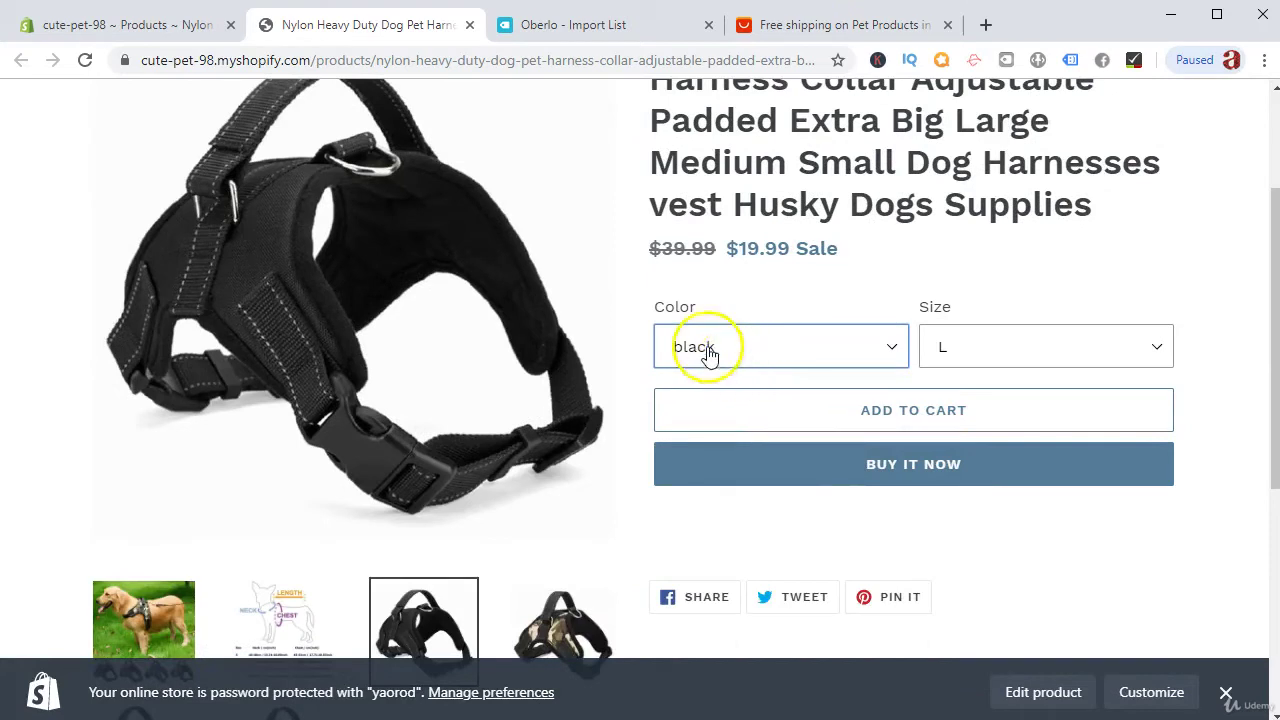
pyautogui.click(700, 345)
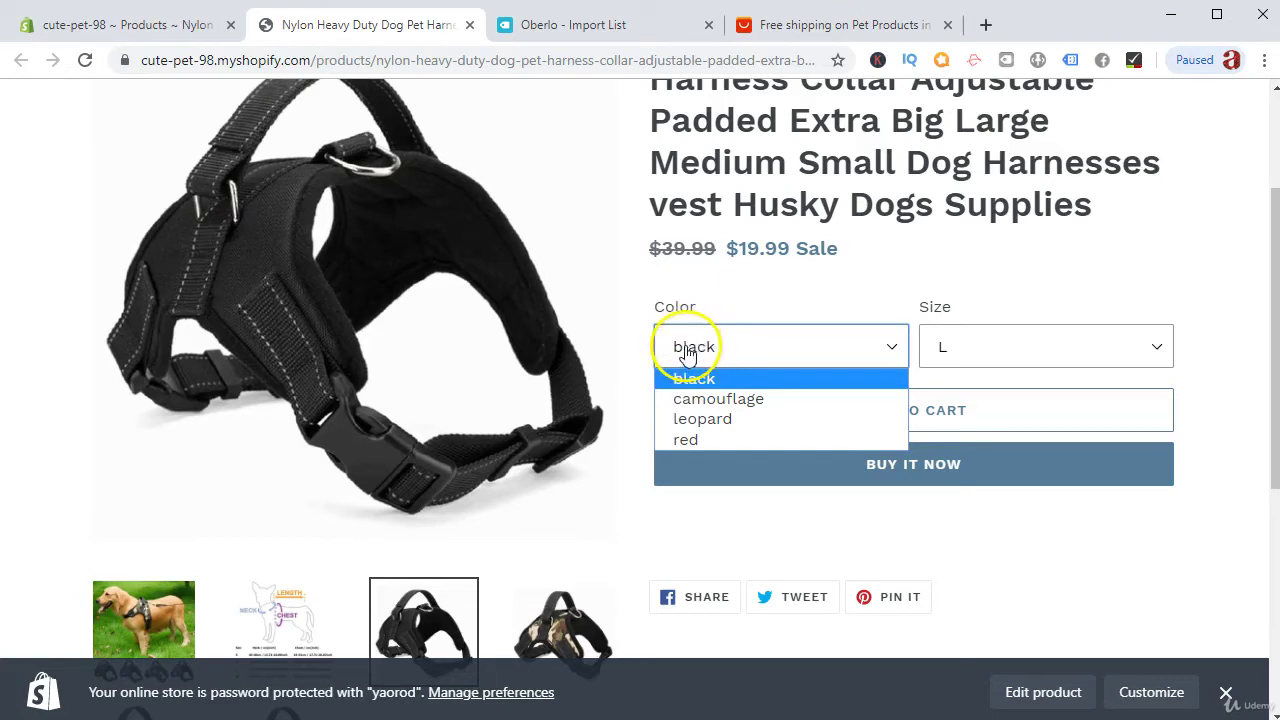
pyautogui.click(777, 418)
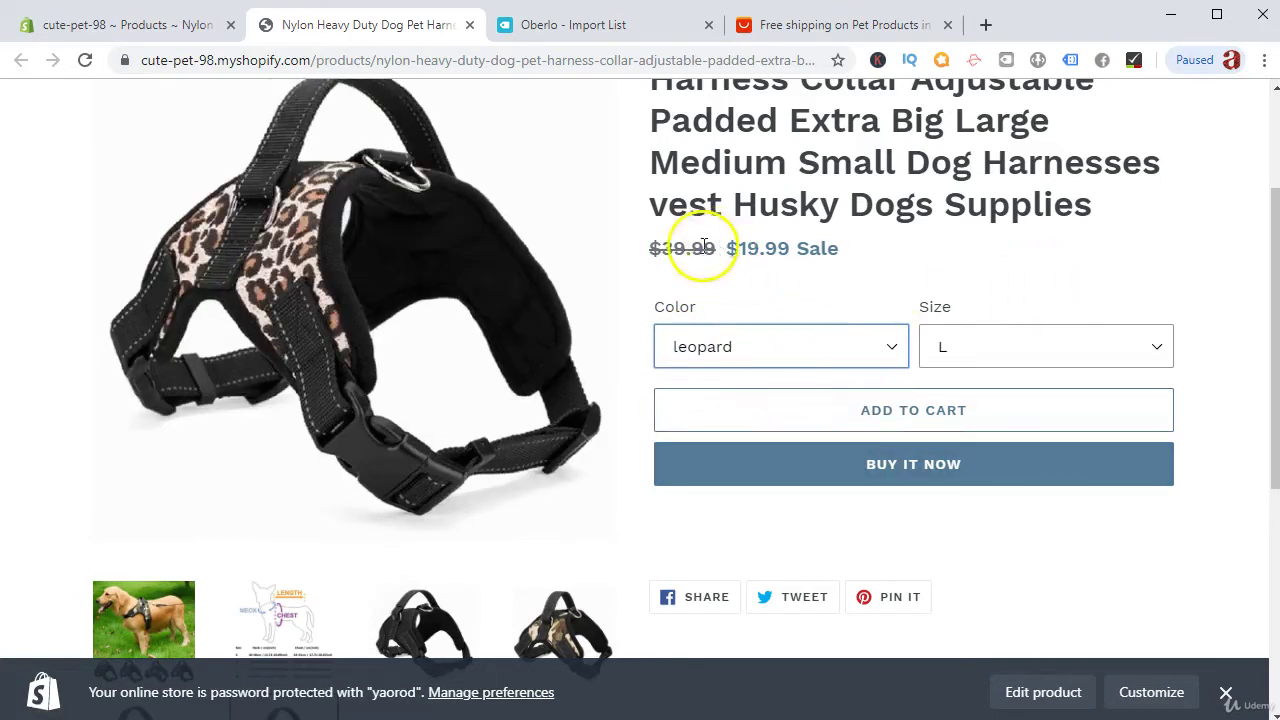
# Check the harness's sale price and share options, and show the dog photo from its image gallery.
pyautogui.moveTo(720, 247); pyautogui.dragTo(837, 258)
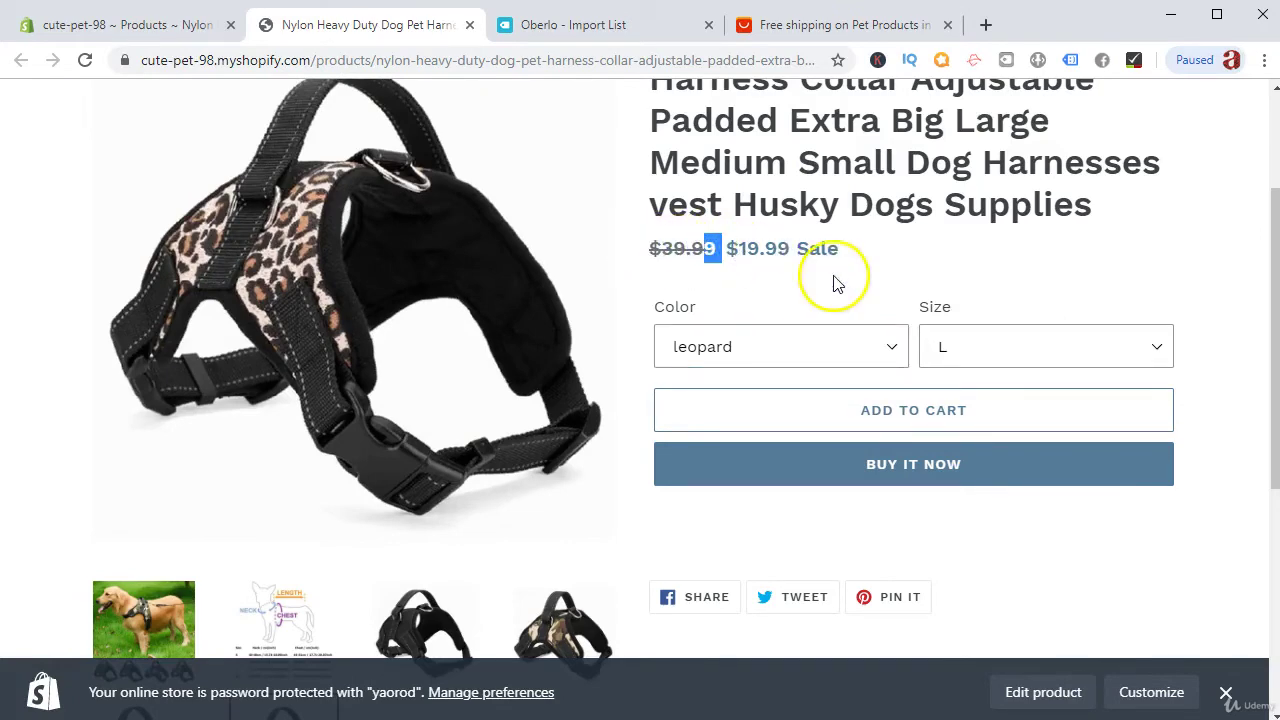
pyautogui.scroll(-3, 830, 295)
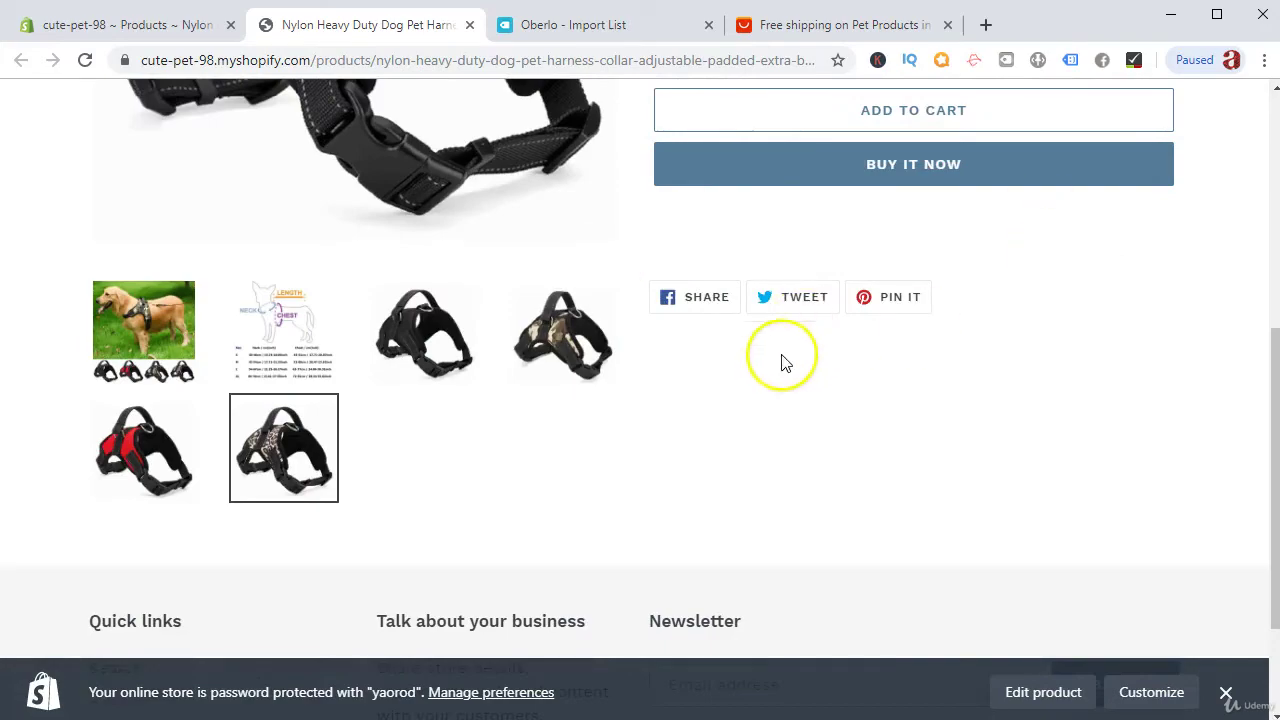
pyautogui.scroll(5, 250, 340)
pyautogui.scroll(-4, 200, 320)
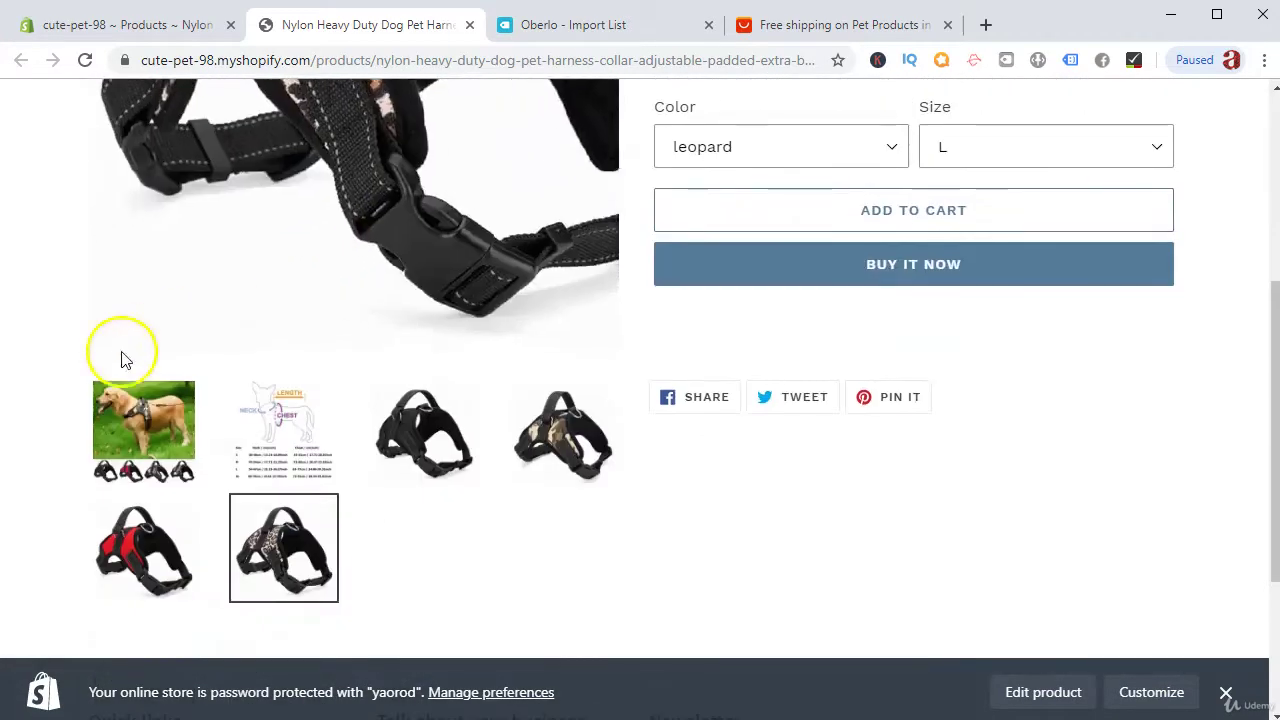
pyautogui.click(130, 405)
pyautogui.scroll(3, 480, 230)
pyautogui.scroll(-2, 450, 222)
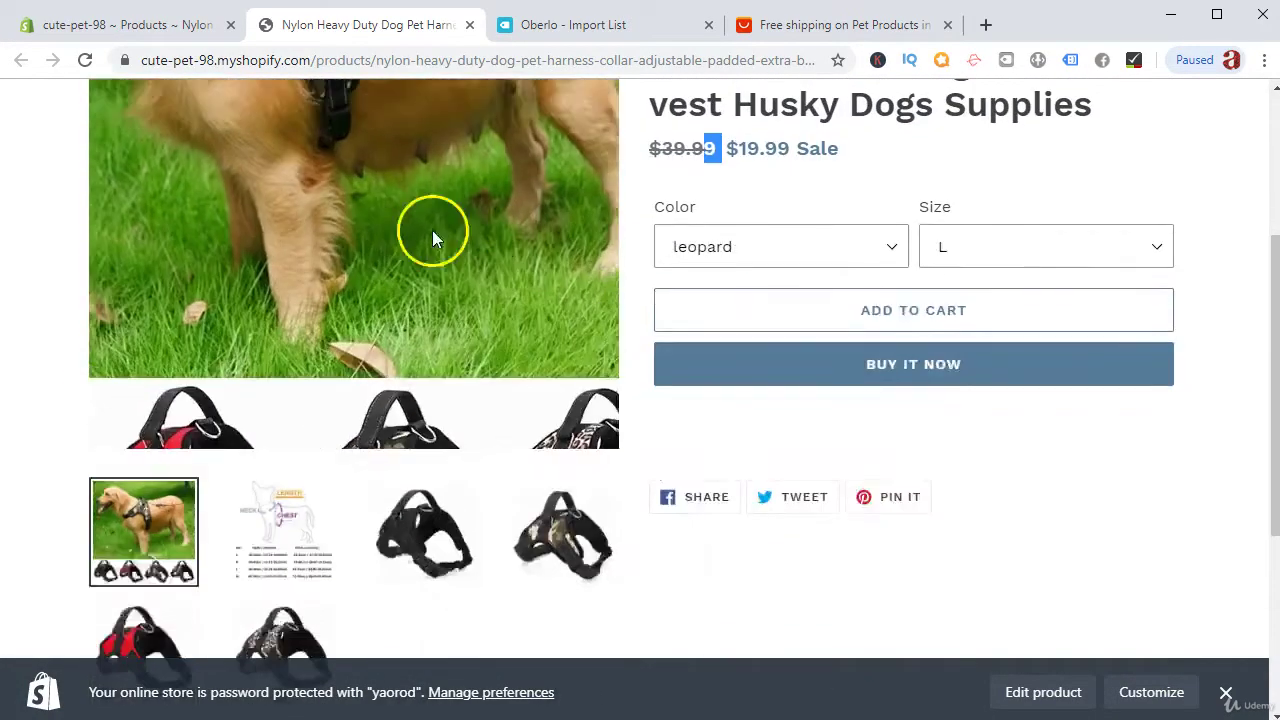
# Examine the black and camouflage harness pictures in the product page's image gallery.
pyautogui.click(422, 530)
pyautogui.click(545, 525)
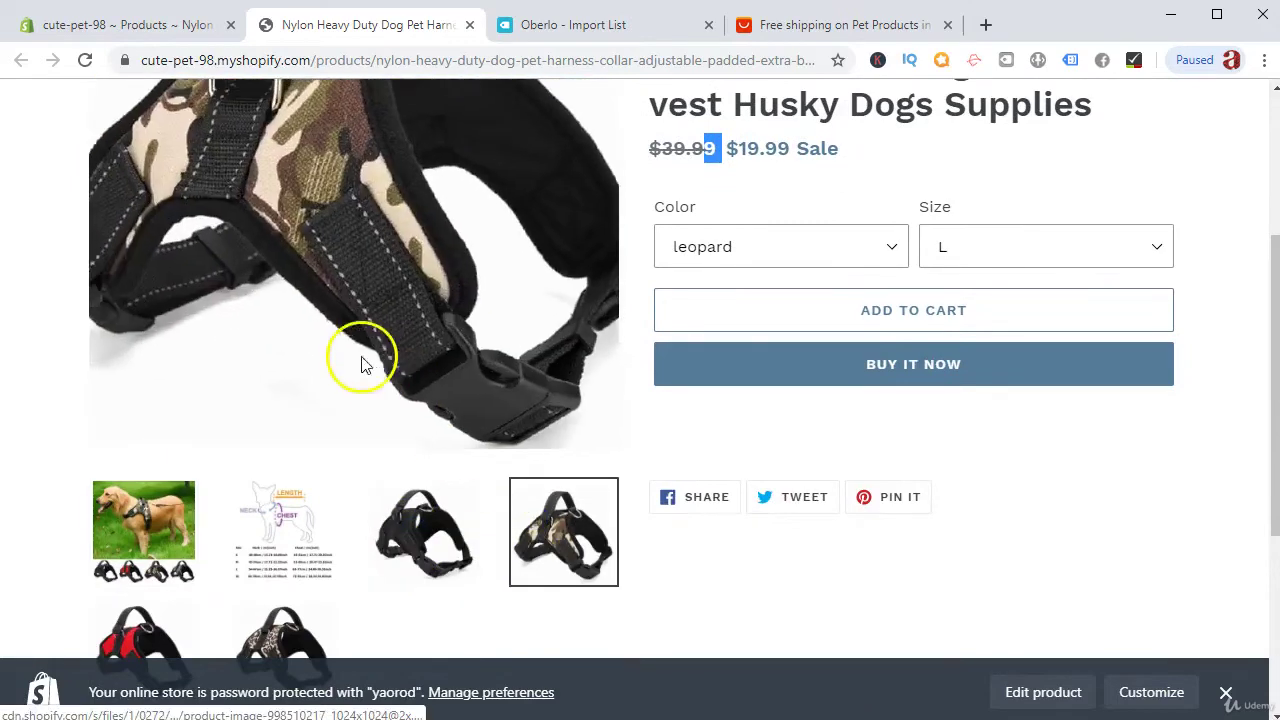
pyautogui.scroll(3, 360, 355)
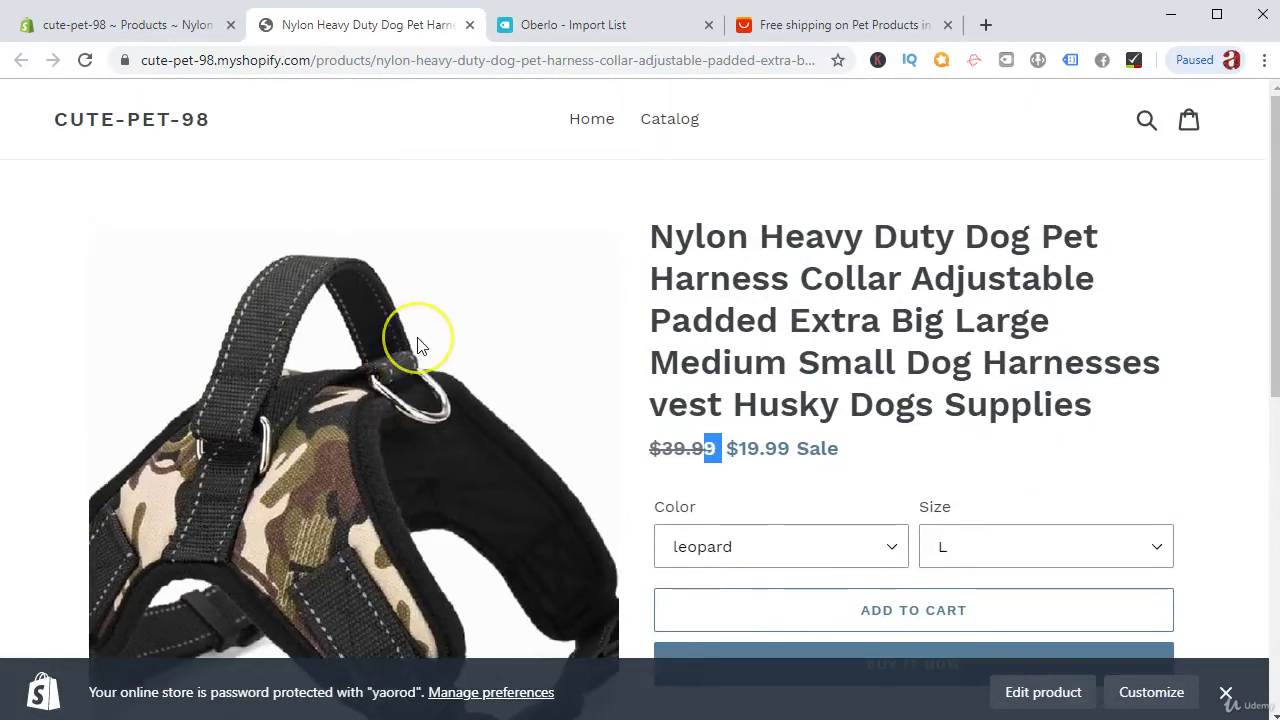
pyautogui.scroll(-3, 560, 355)
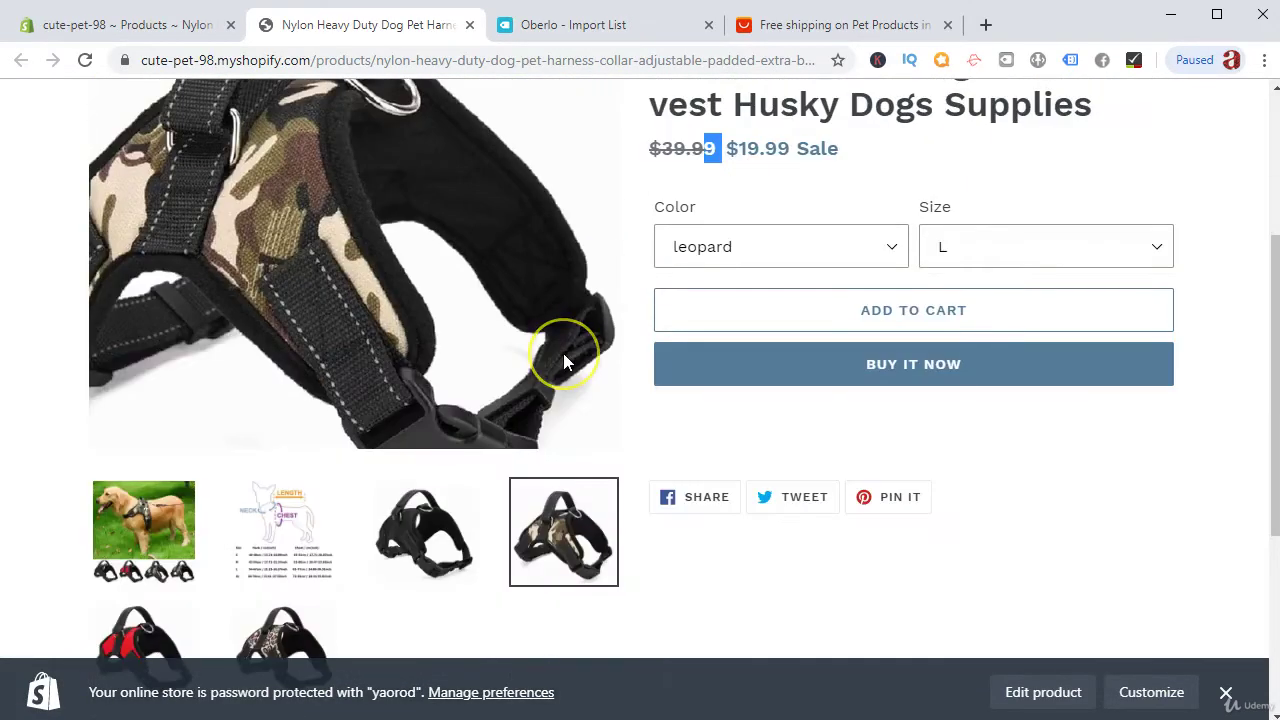
pyautogui.click(420, 525)
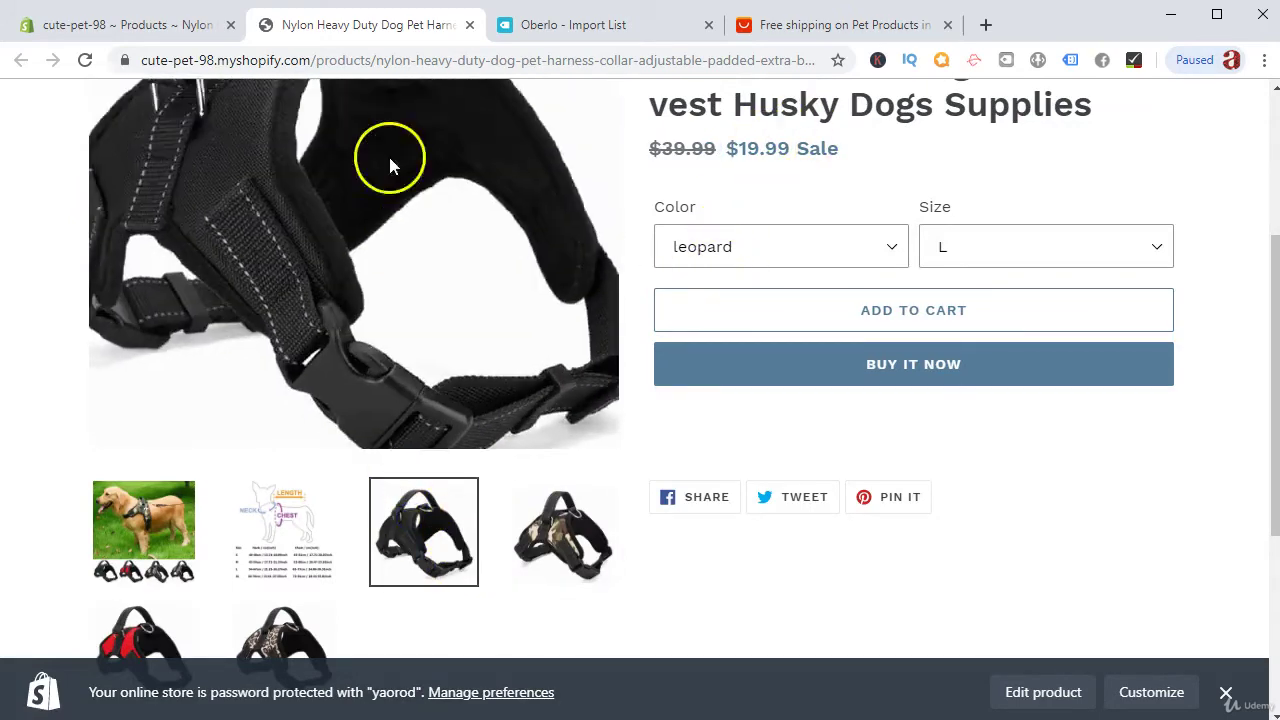
pyautogui.click(545, 533)
# Choose the camouflage and red colors in turn to check which harness picture each variant shows.
pyautogui.click(851, 240)
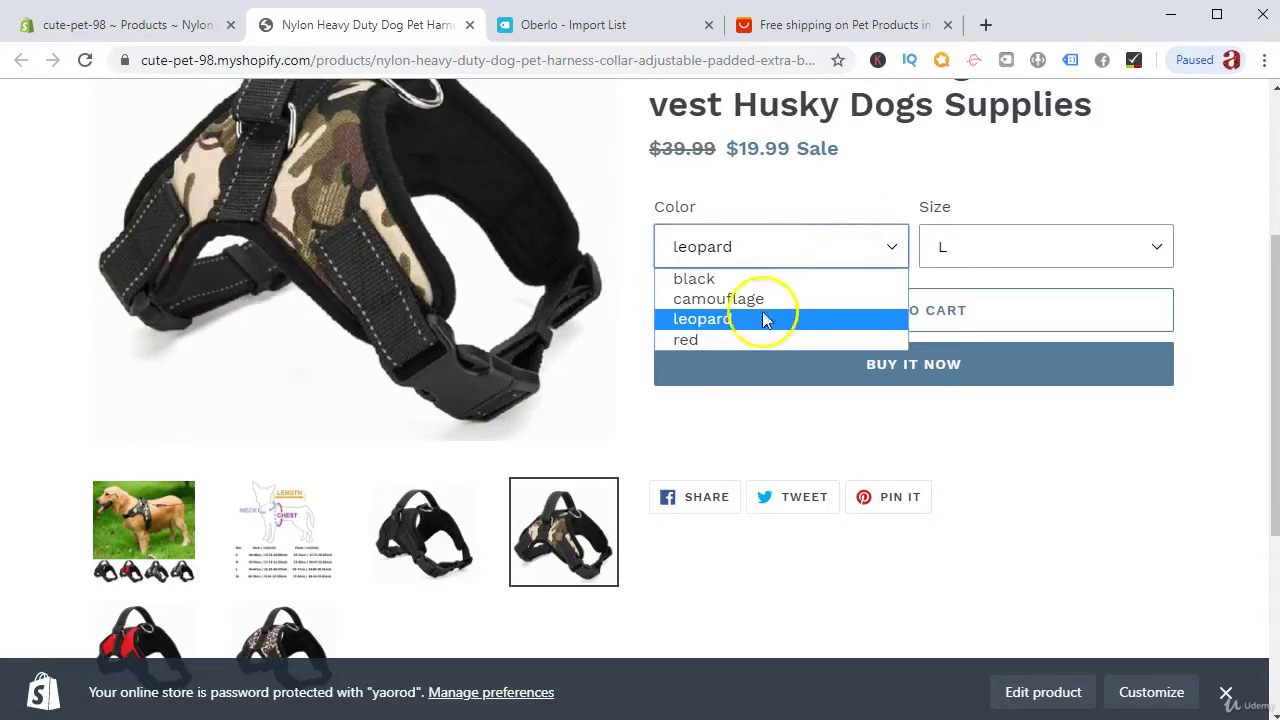
pyautogui.click(742, 299)
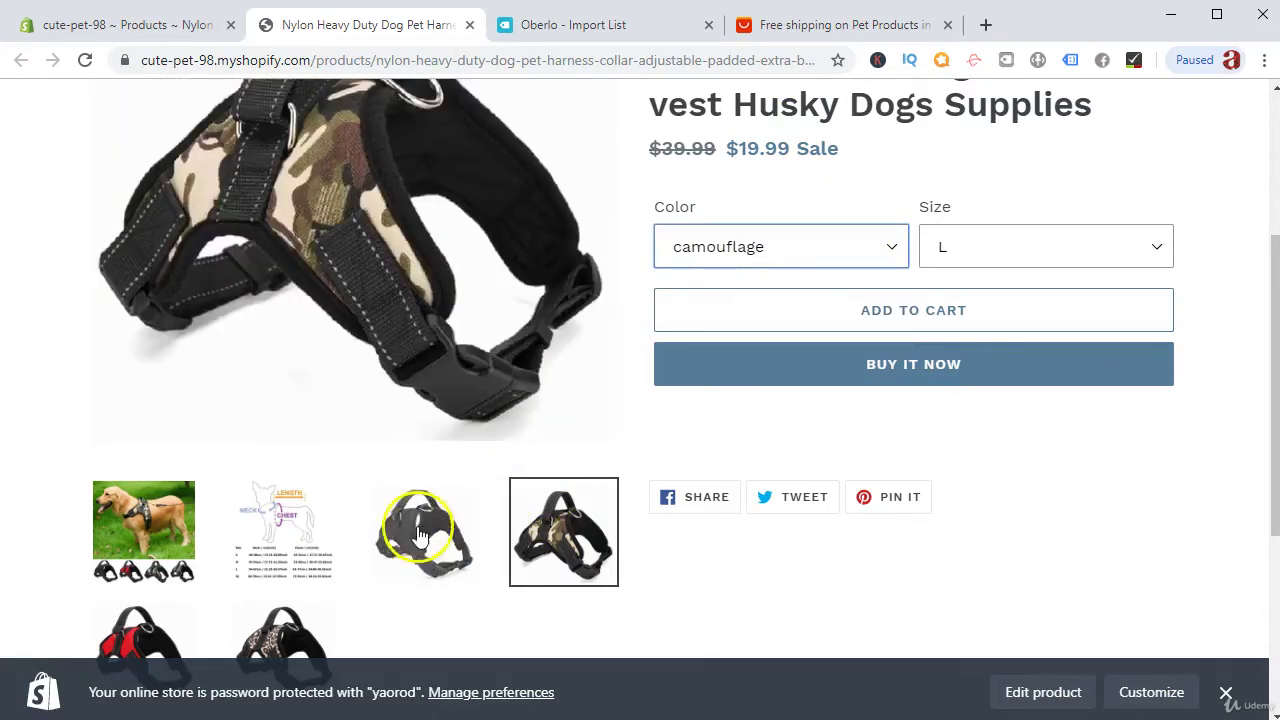
pyautogui.click(416, 528)
pyautogui.click(158, 632)
pyautogui.click(455, 545)
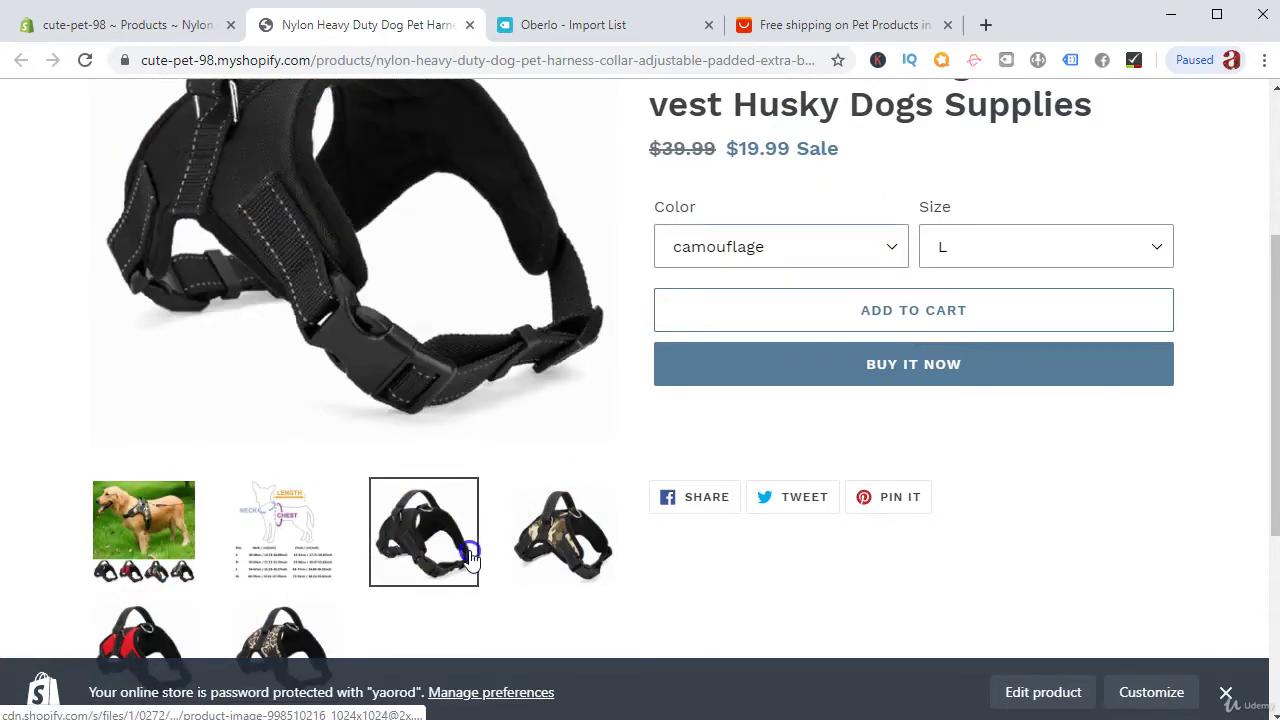
pyautogui.click(728, 236)
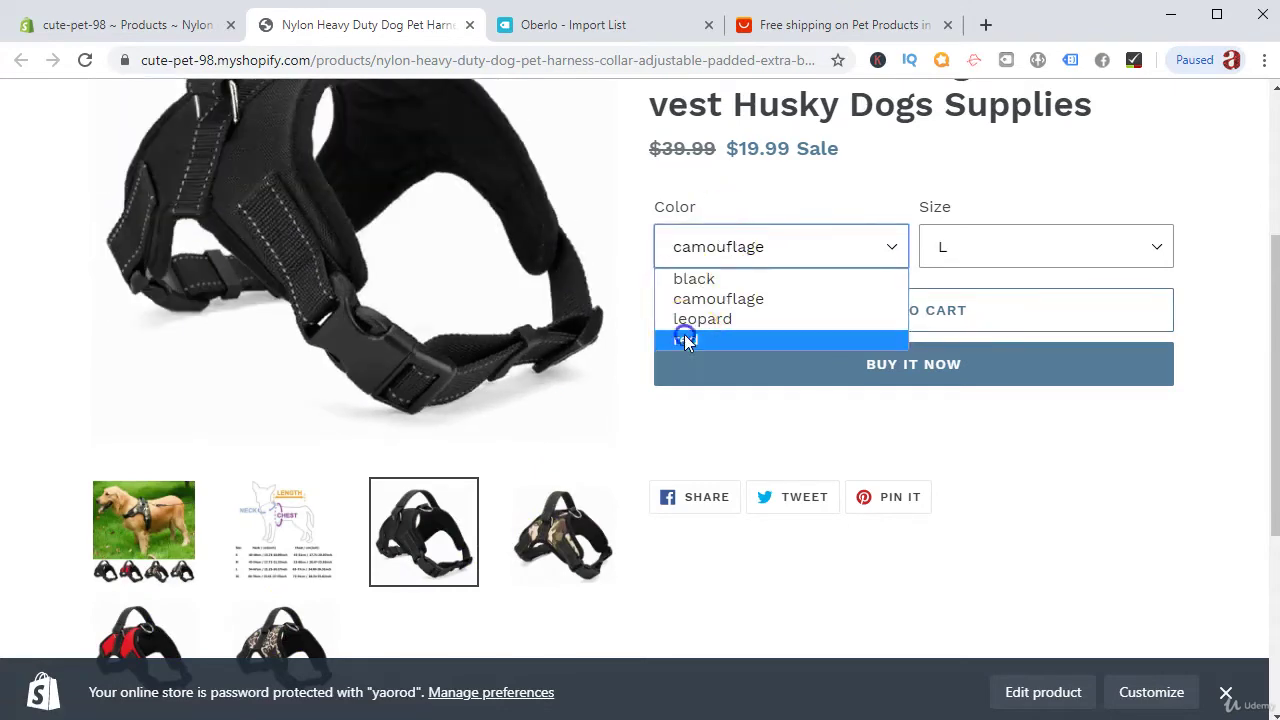
pyautogui.click(686, 337)
pyautogui.scroll(3, 201, 349)
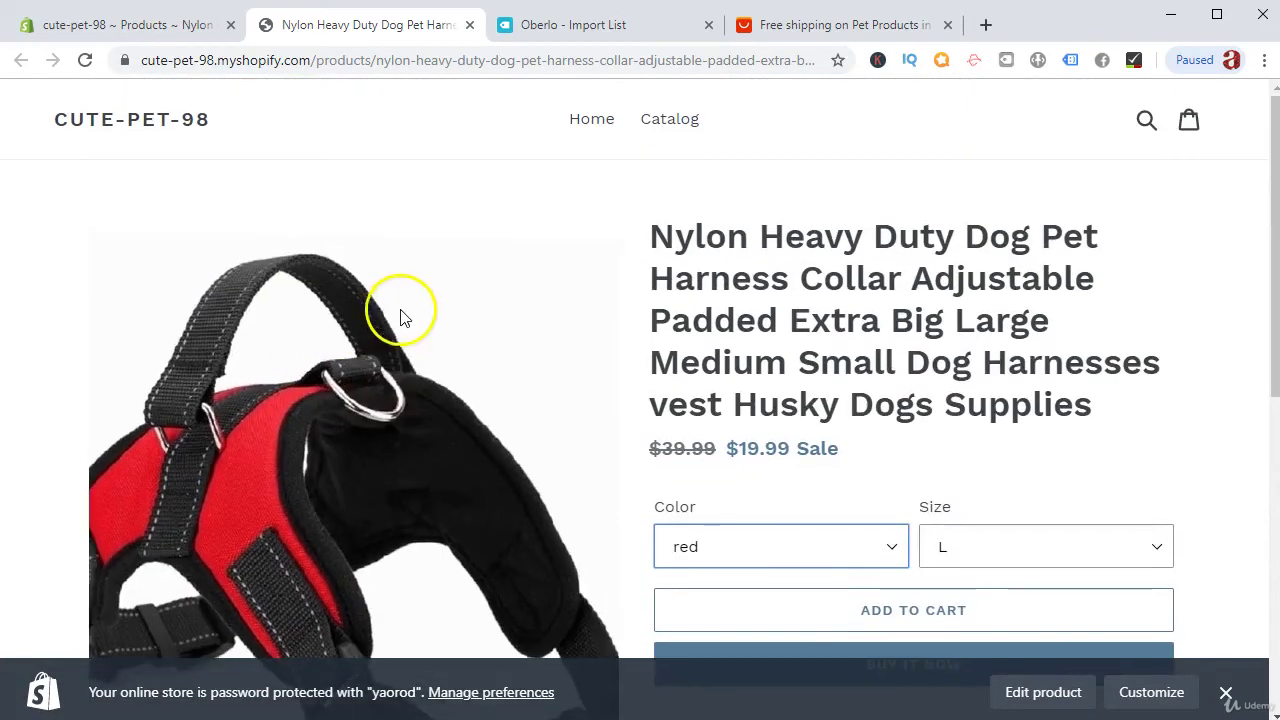
# Close the storefront preview and the Oberlo import list, and open the EPROLO app from the Shopify admin's apps.
pyautogui.click(468, 25)
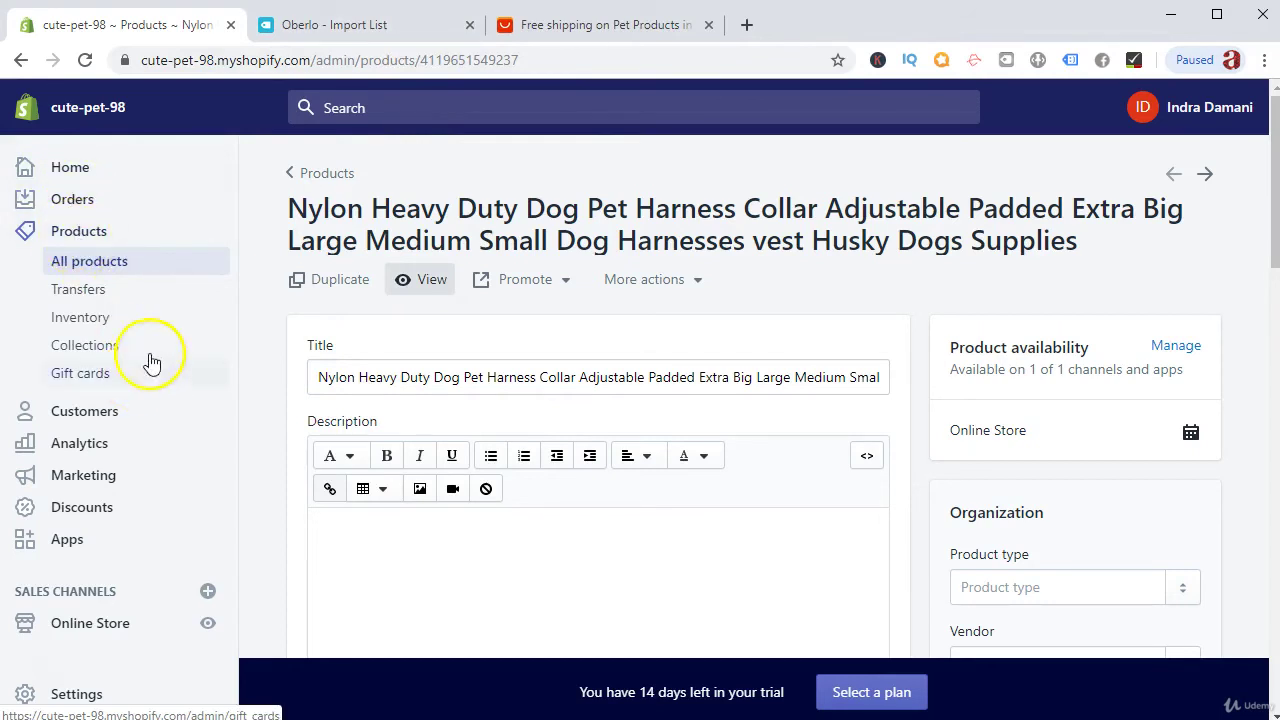
pyautogui.click(105, 535)
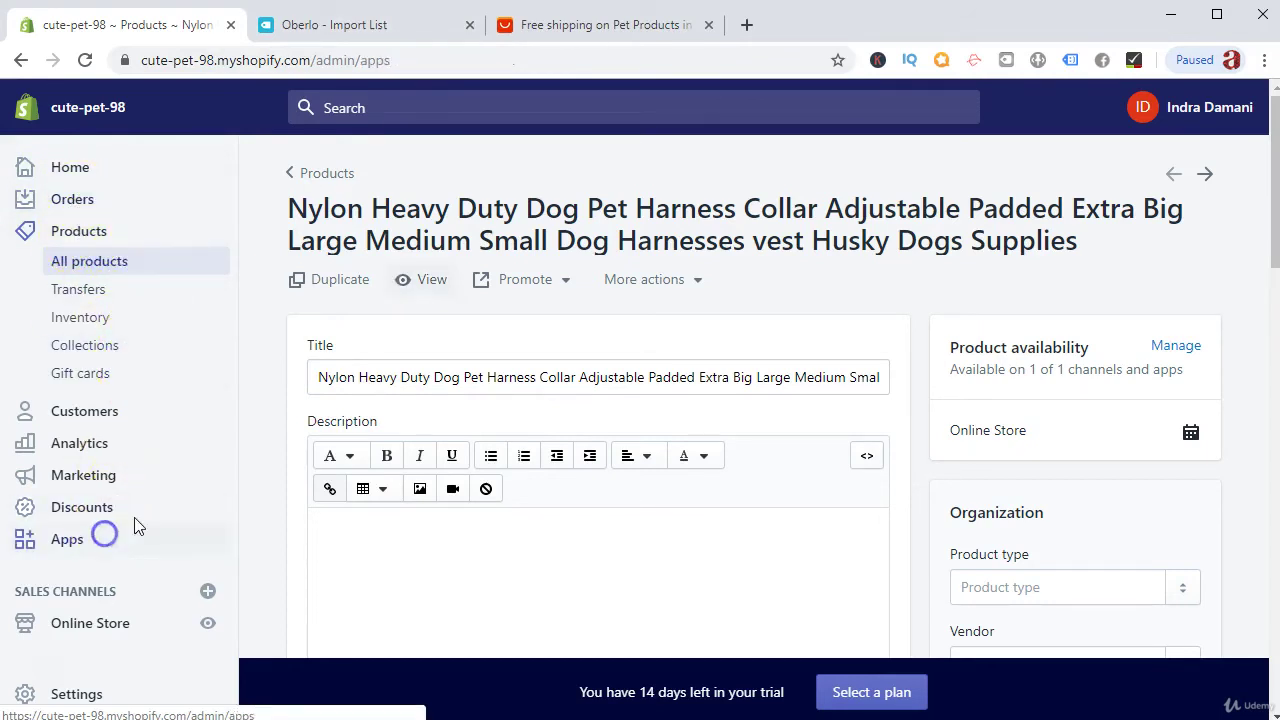
pyautogui.click(470, 27)
pyautogui.click(390, 330)
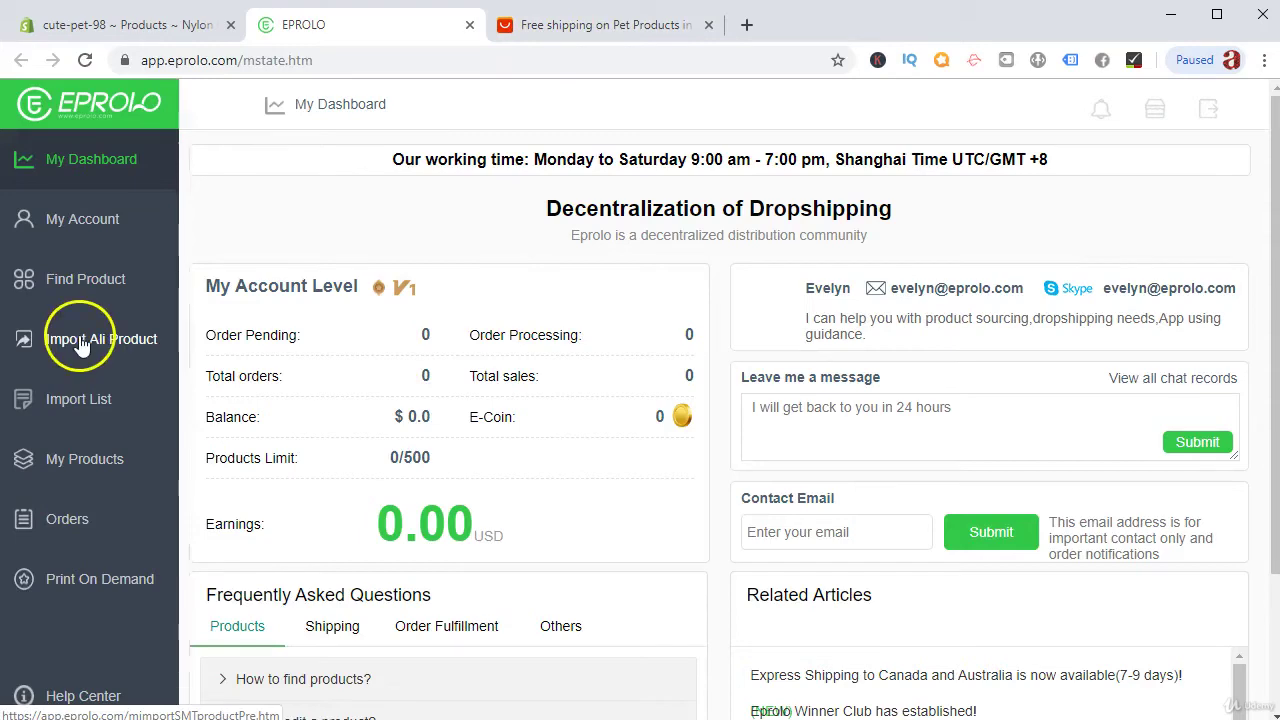
# Open EPROLO's product finder and look over its categories and the Top 100 Dropship Products.
pyautogui.click(86, 280)
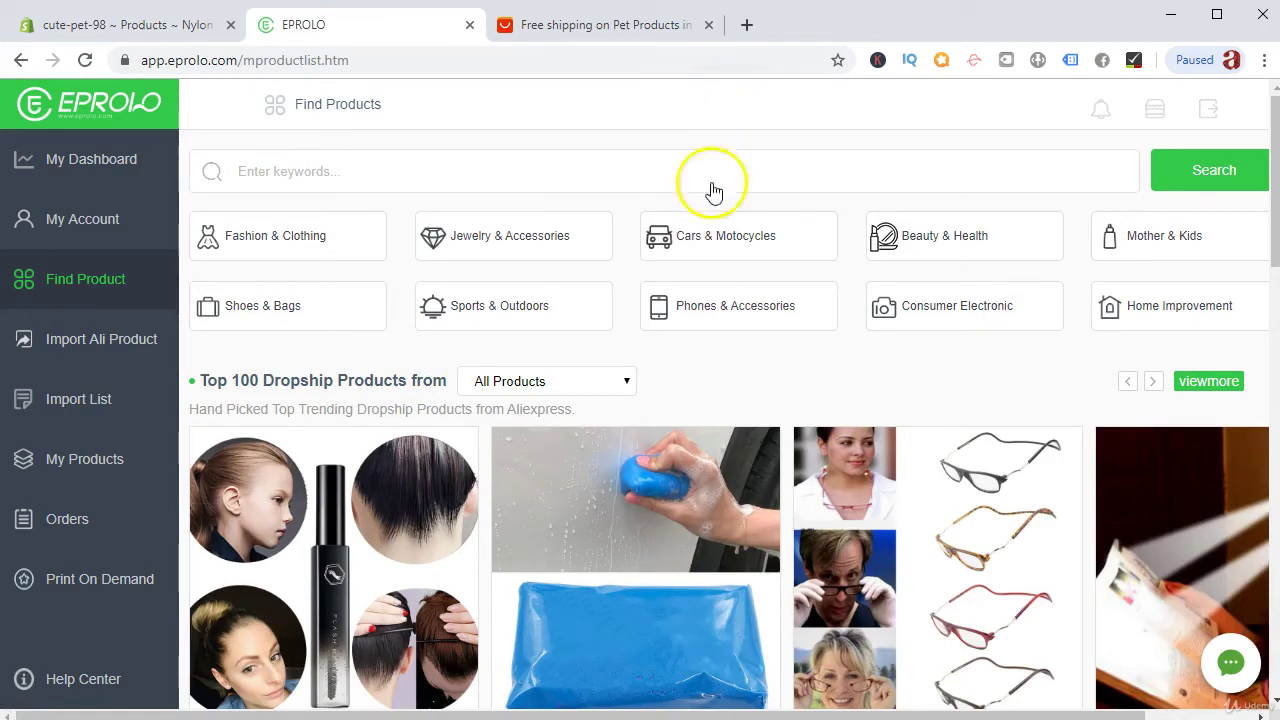
pyautogui.scroll(-1, 593, 277)
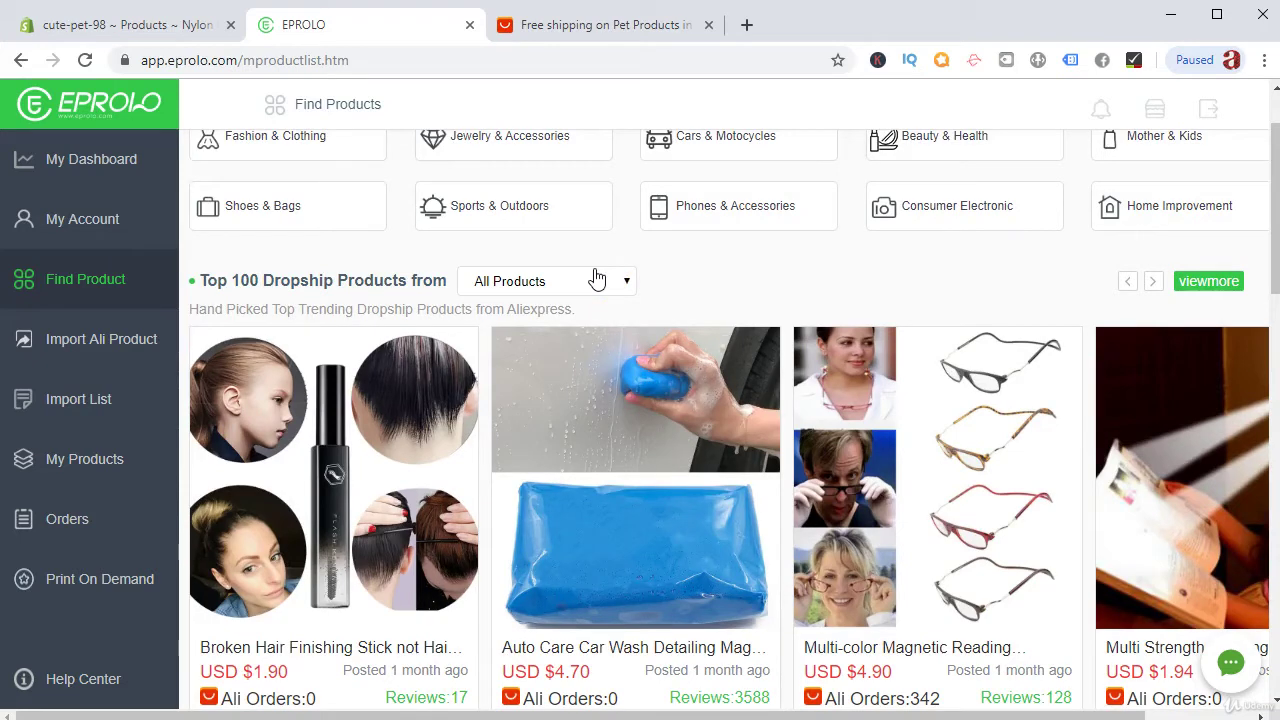
pyautogui.scroll(1, 710, 448)
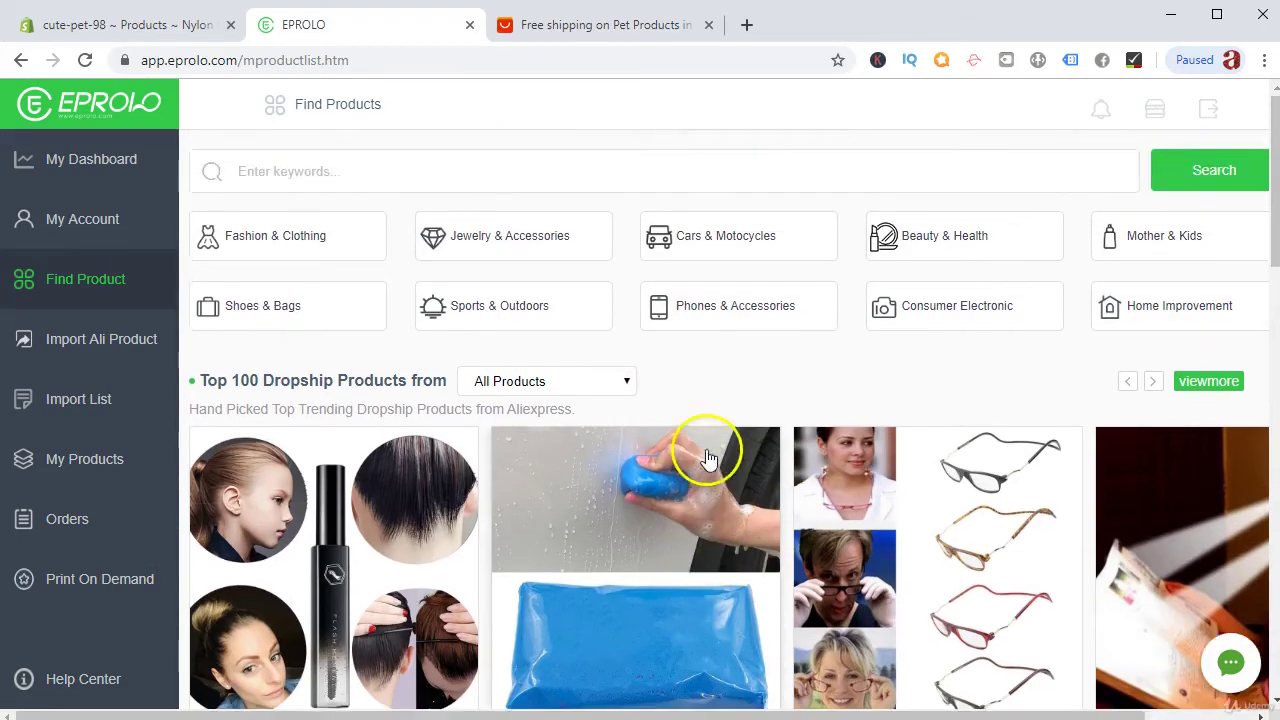
pyautogui.scroll(-1, 714, 440)
pyautogui.scroll(1, 718, 435)
pyautogui.scroll(1, 725, 420)
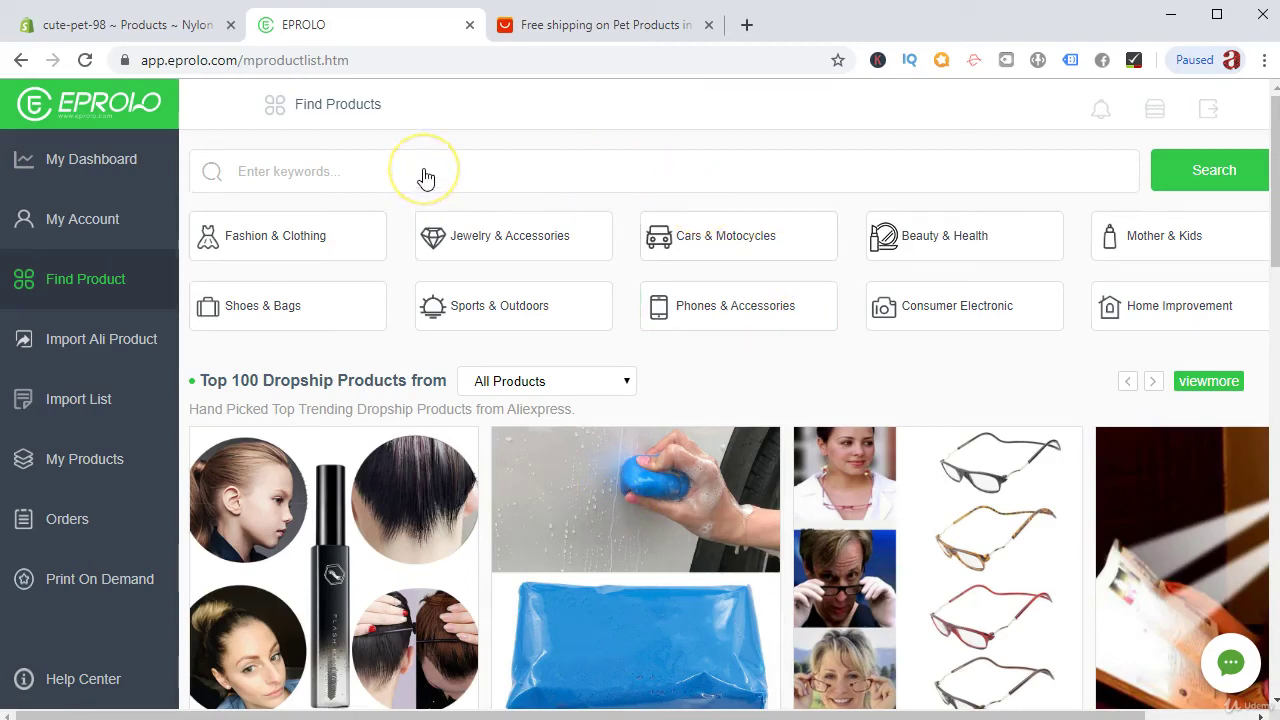
pyautogui.click(540, 35)
pyautogui.click(370, 38)
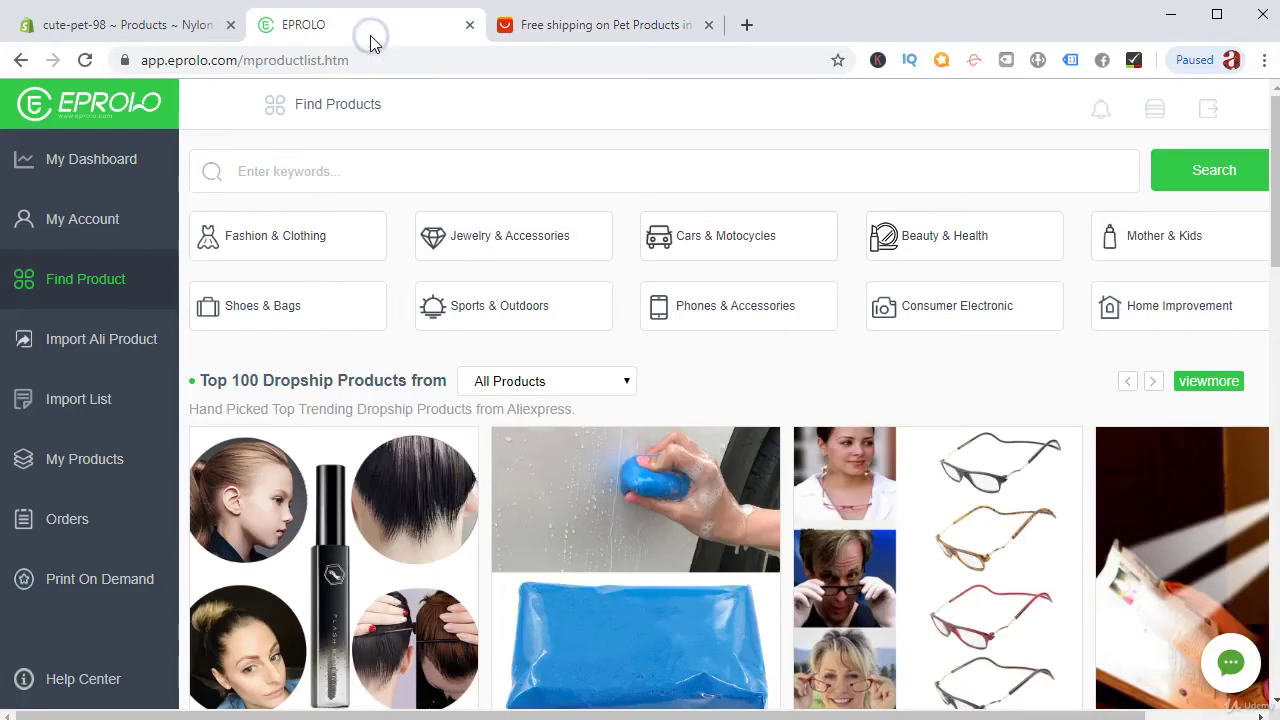
pyautogui.click(476, 184)
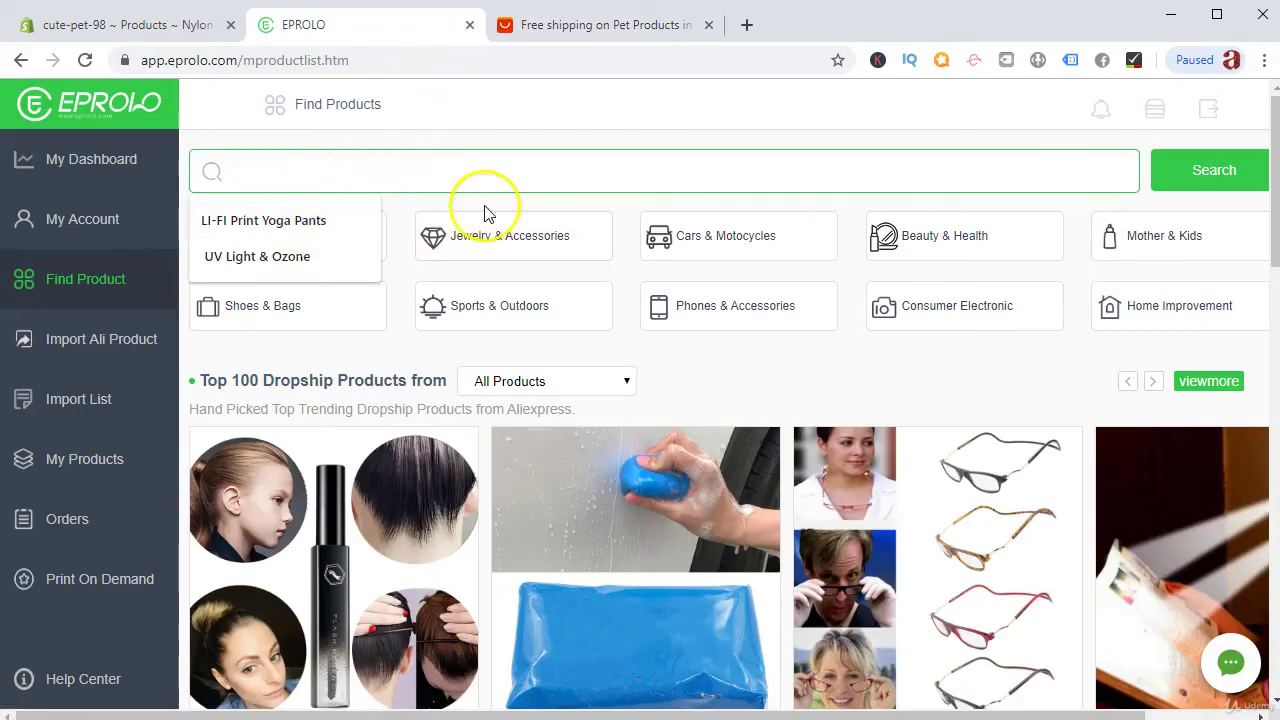
pyautogui.click(494, 199)
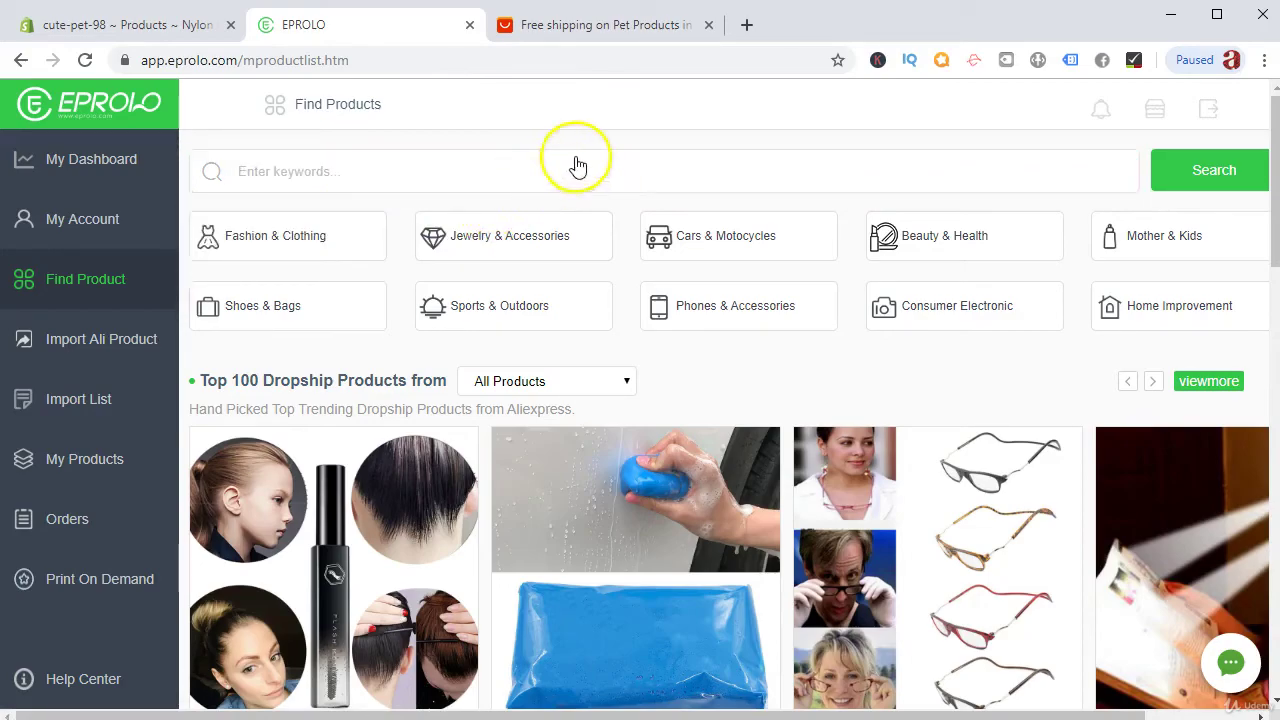
# Browse the AliExpress pet products and open the idefair Store's dog seat belt lead clip in a separate tab.
pyautogui.click(580, 30)
pyautogui.scroll(7, 680, 310)
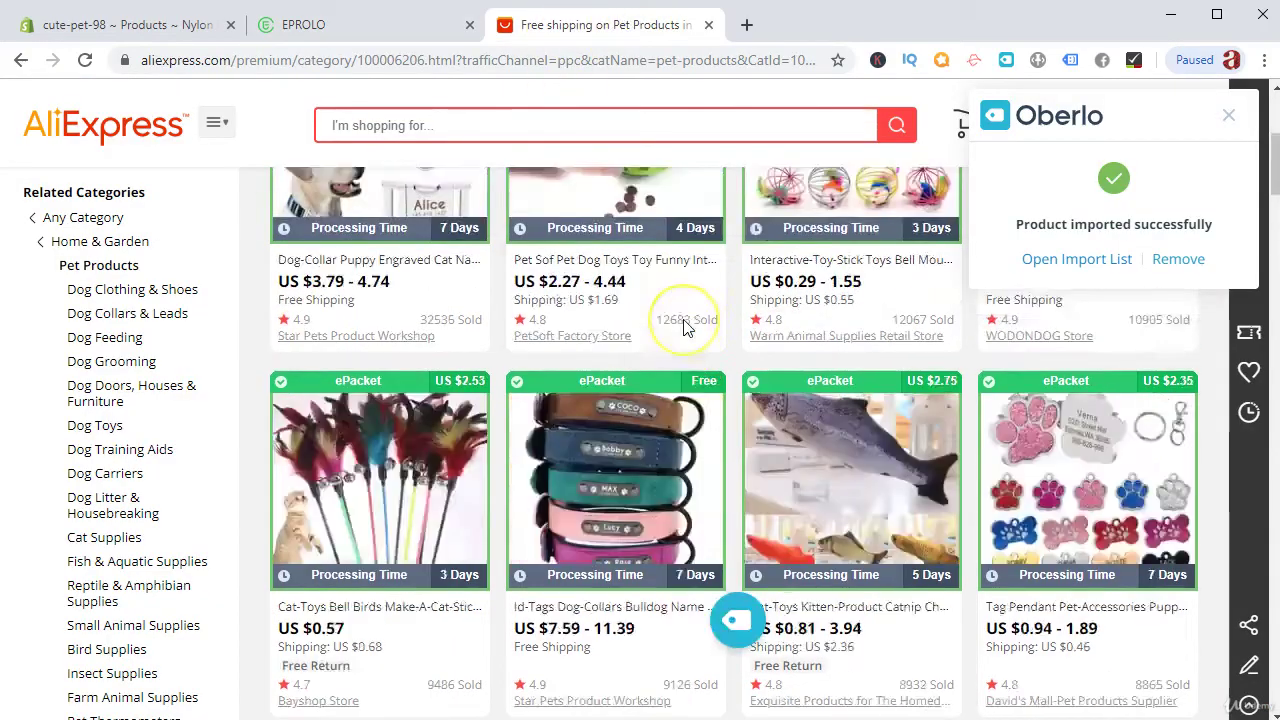
pyautogui.scroll(-4, 685, 328)
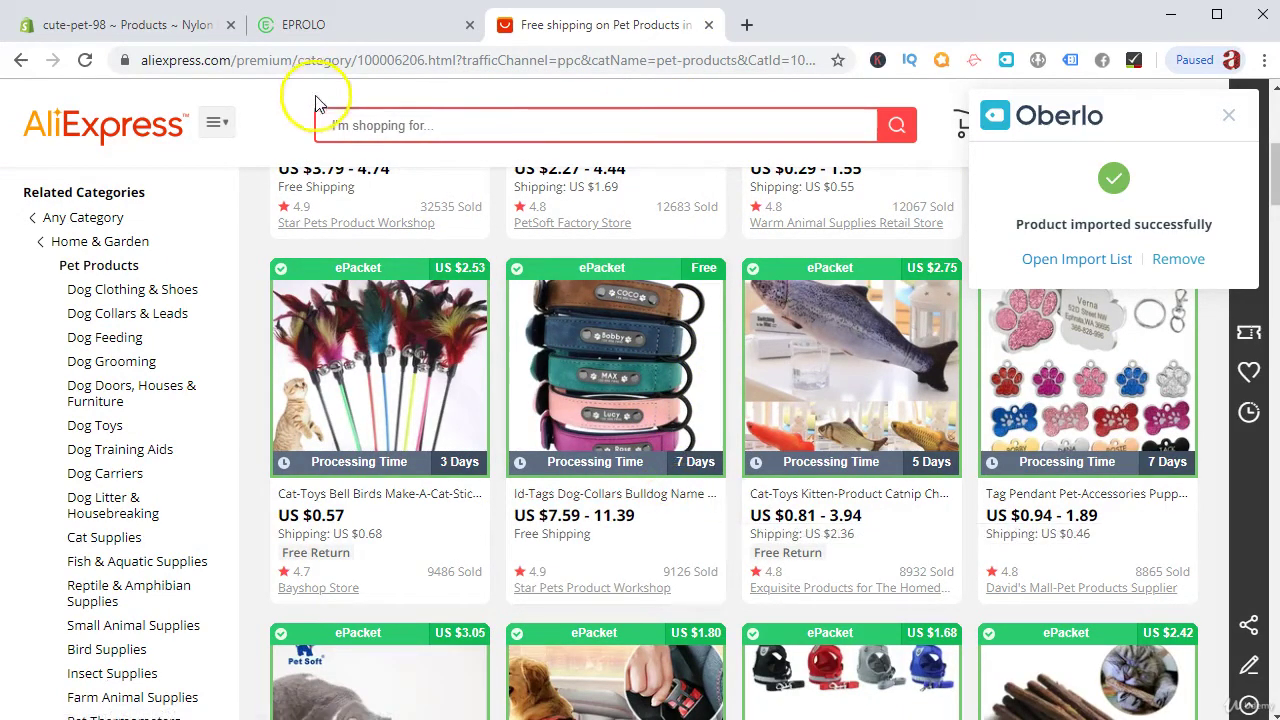
pyautogui.scroll(-3, 505, 283)
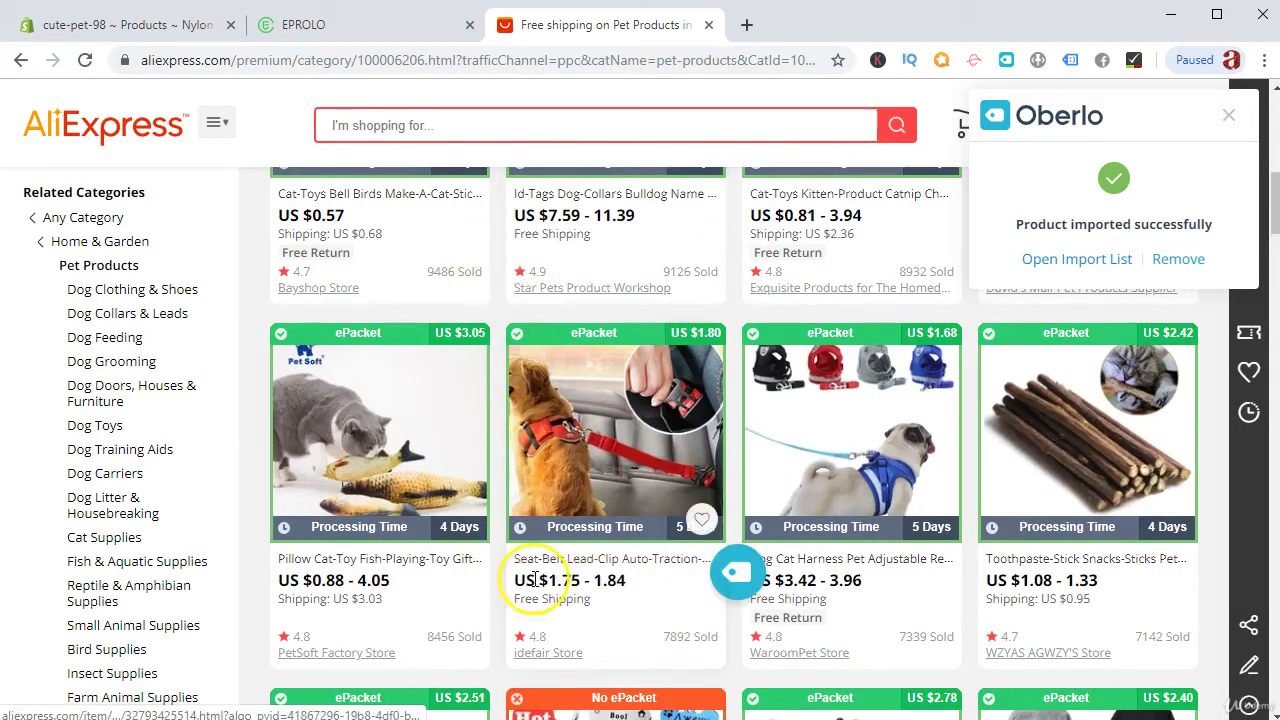
pyautogui.rightClick(541, 567)
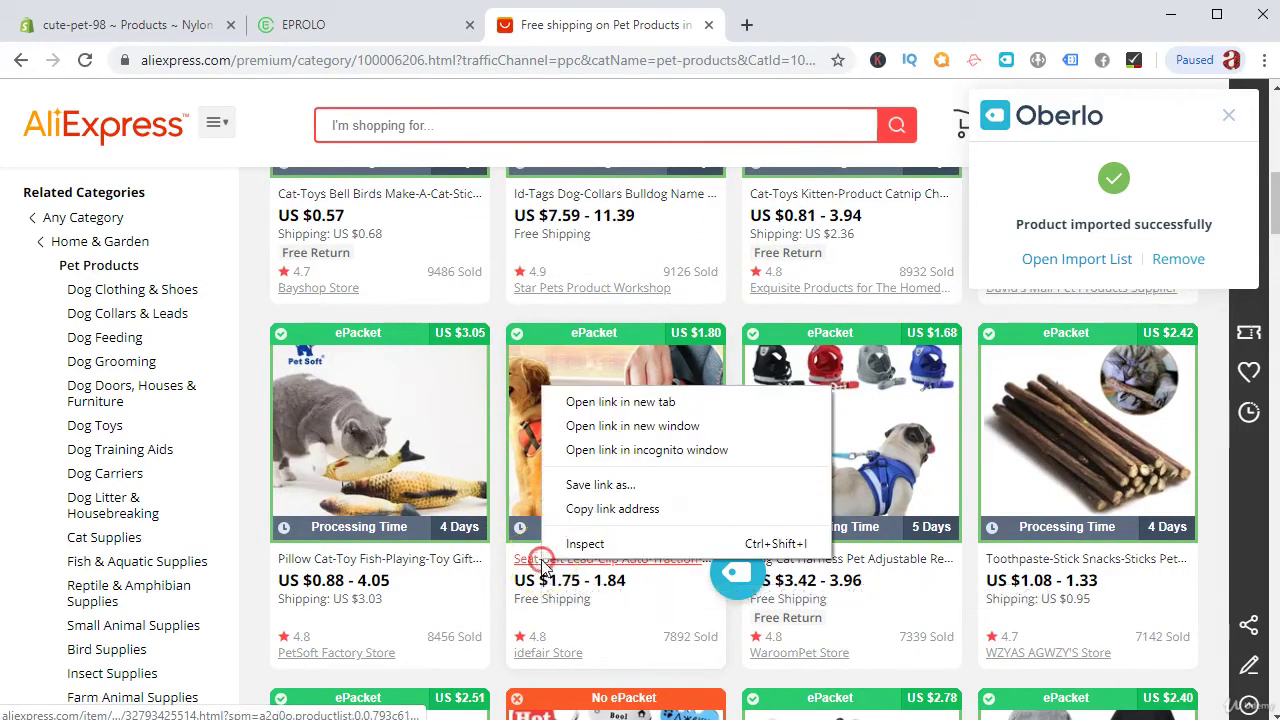
pyautogui.click(610, 401)
pyautogui.click(814, 25)
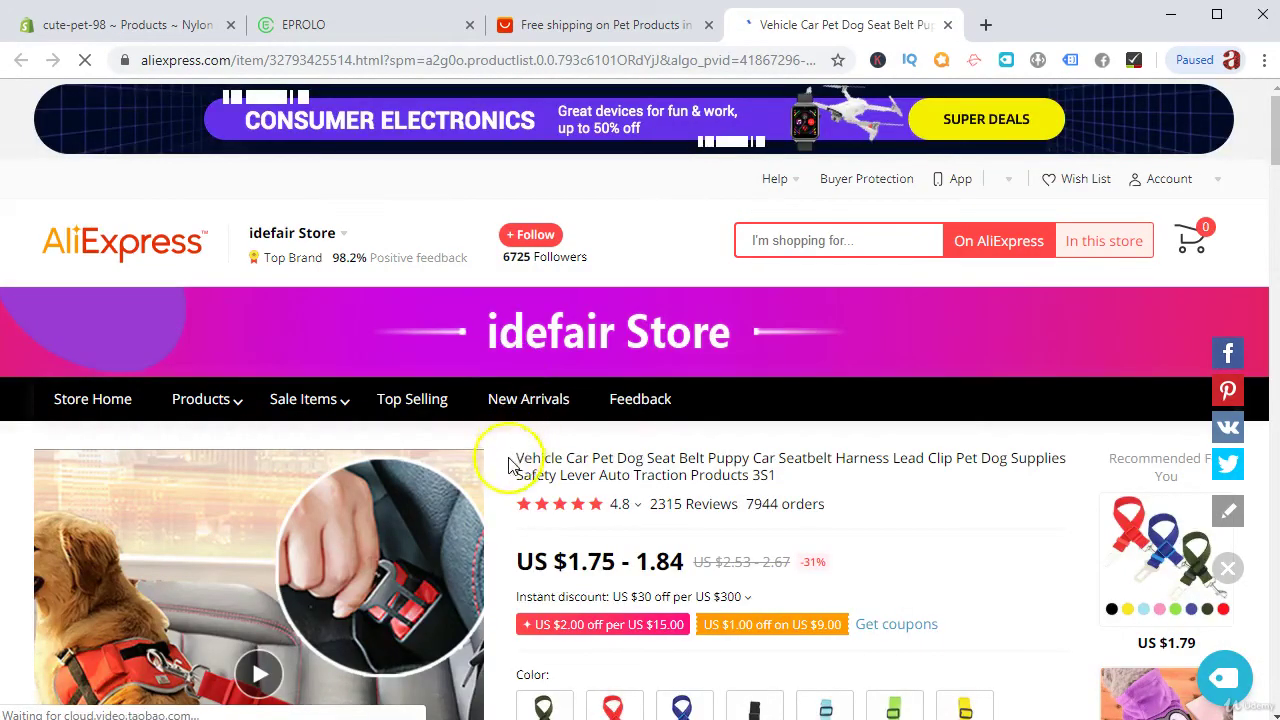
# Copy the full title of the Vehicle Car Pet Dog Seat Belt product.
pyautogui.moveTo(508, 457); pyautogui.dragTo(480, 505)
pyautogui.click(808, 485)
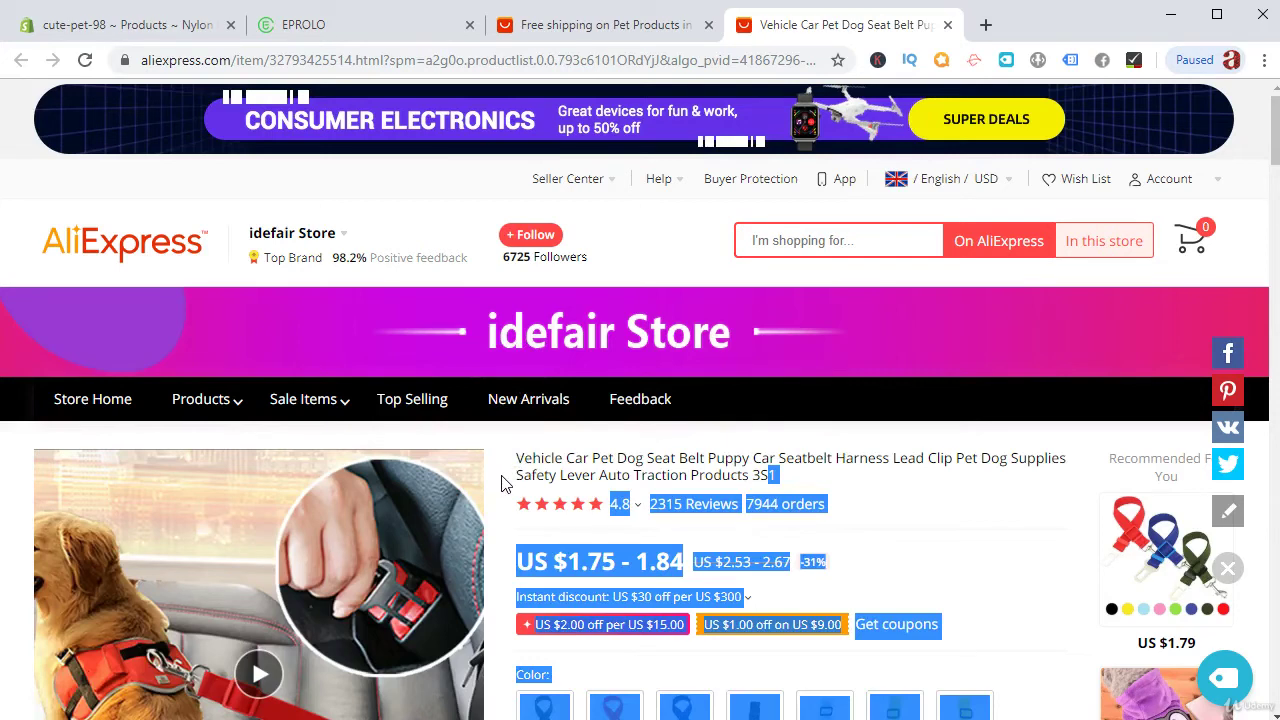
pyautogui.click(601, 470)
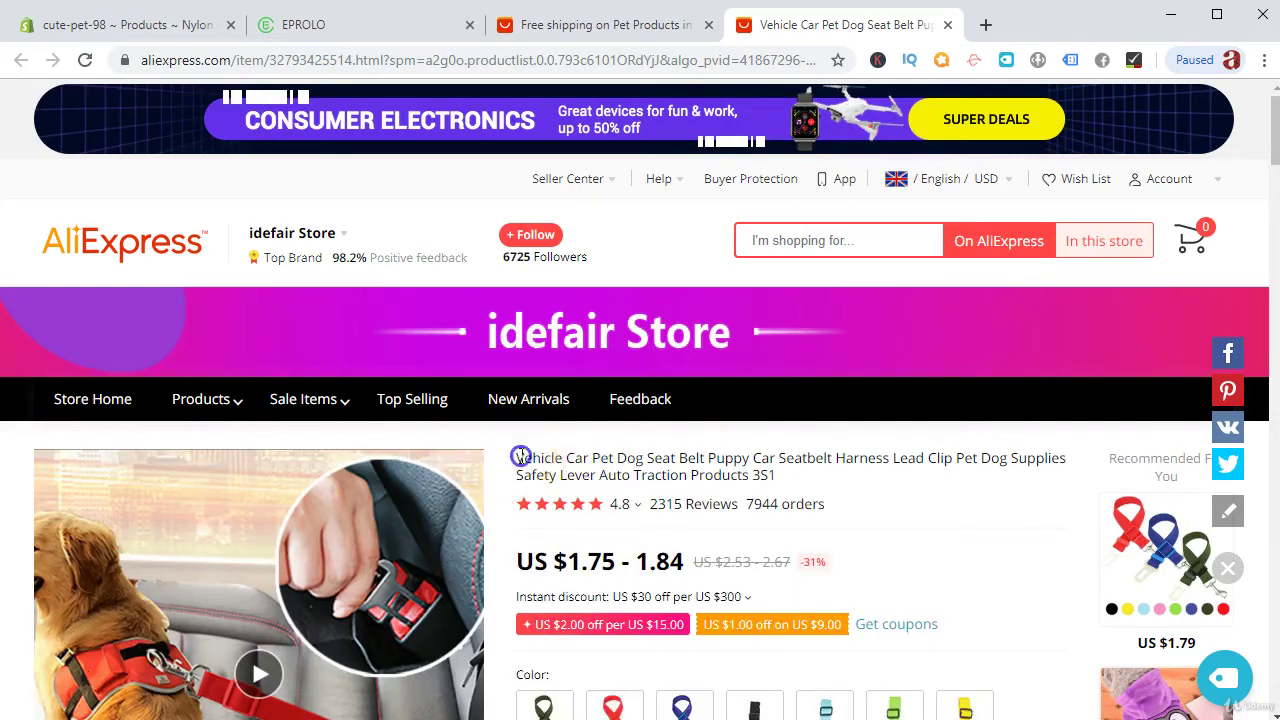
pyautogui.moveTo(516, 457); pyautogui.dragTo(840, 478)
pyautogui.rightClick(727, 460)
pyautogui.click(752, 478)
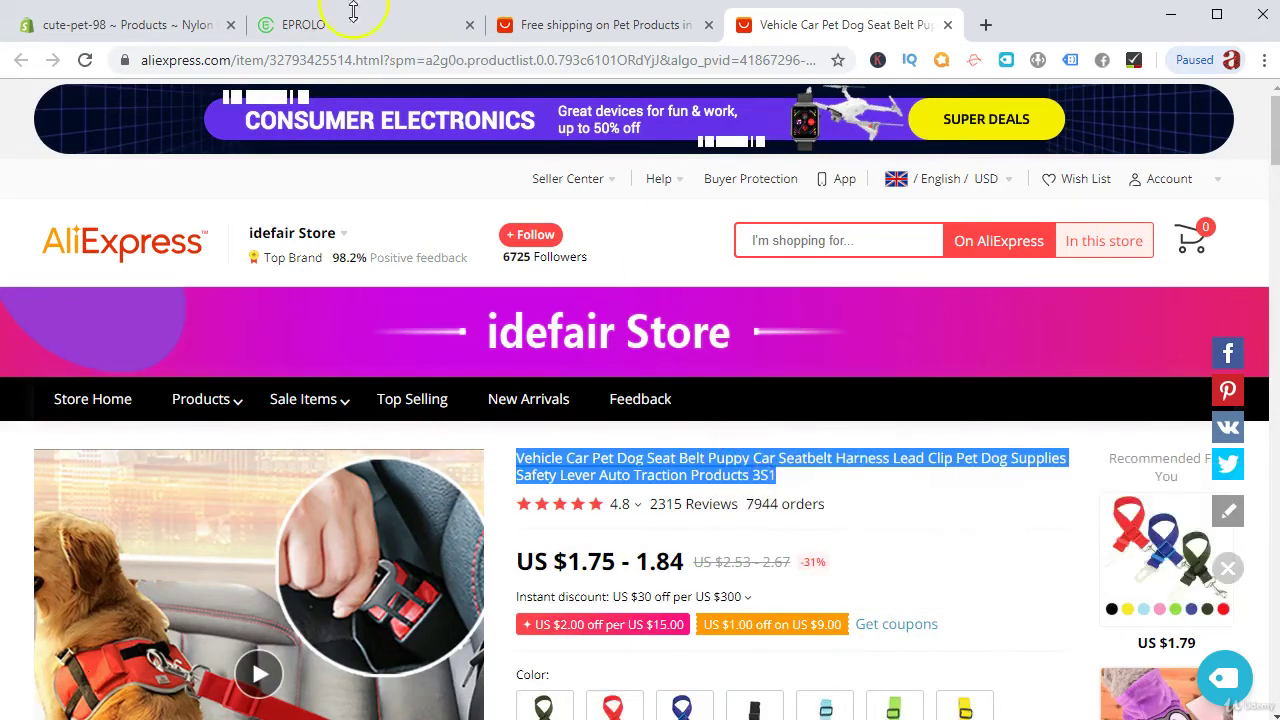
# Search EPROLO for the copied product title and open the 43 70cm Adjustable Dog Car Safety Seat Belt result.
pyautogui.click(335, 24)
pyautogui.click(362, 174)
pyautogui.rightClick(362, 172)
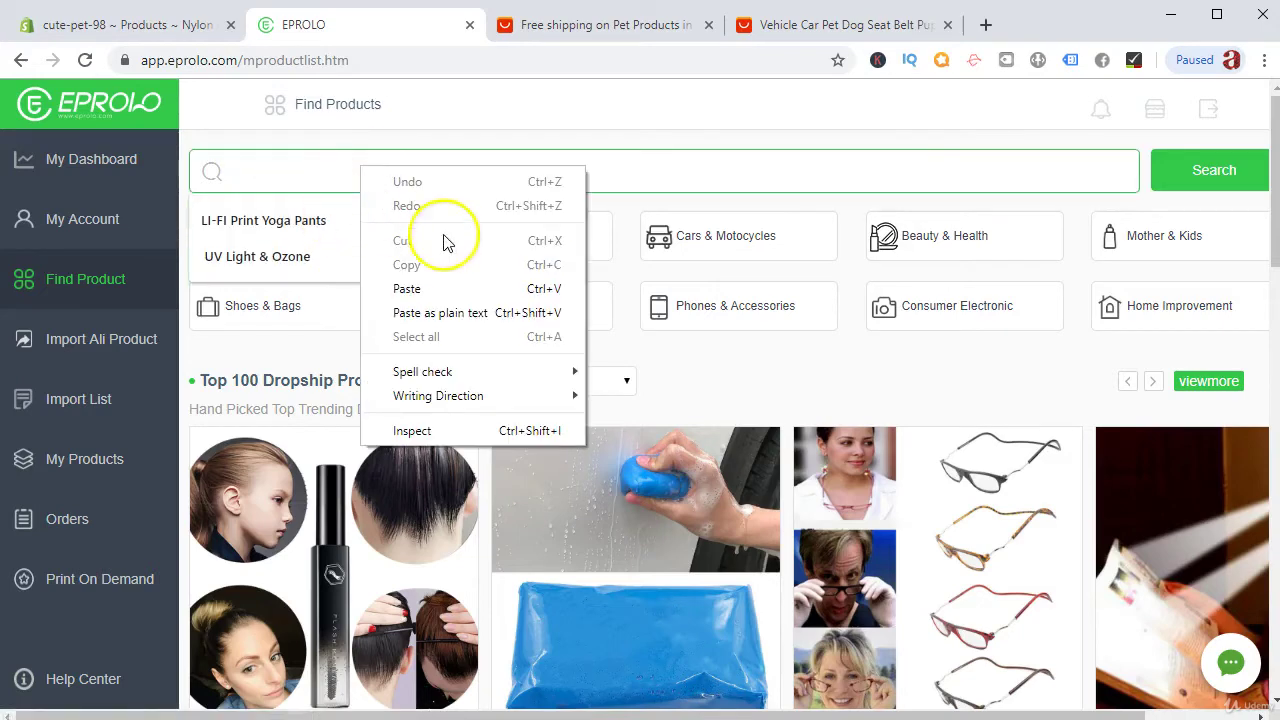
pyautogui.click(410, 288)
pyautogui.click(1180, 170)
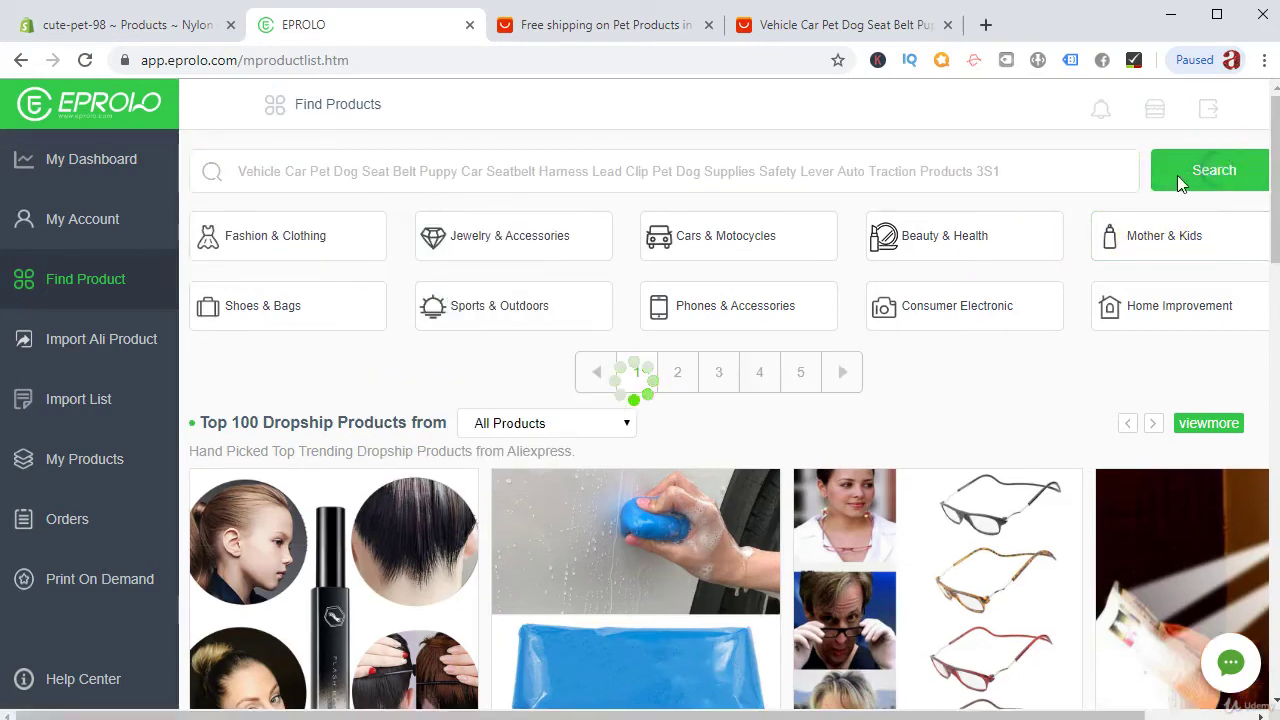
pyautogui.click(1173, 186)
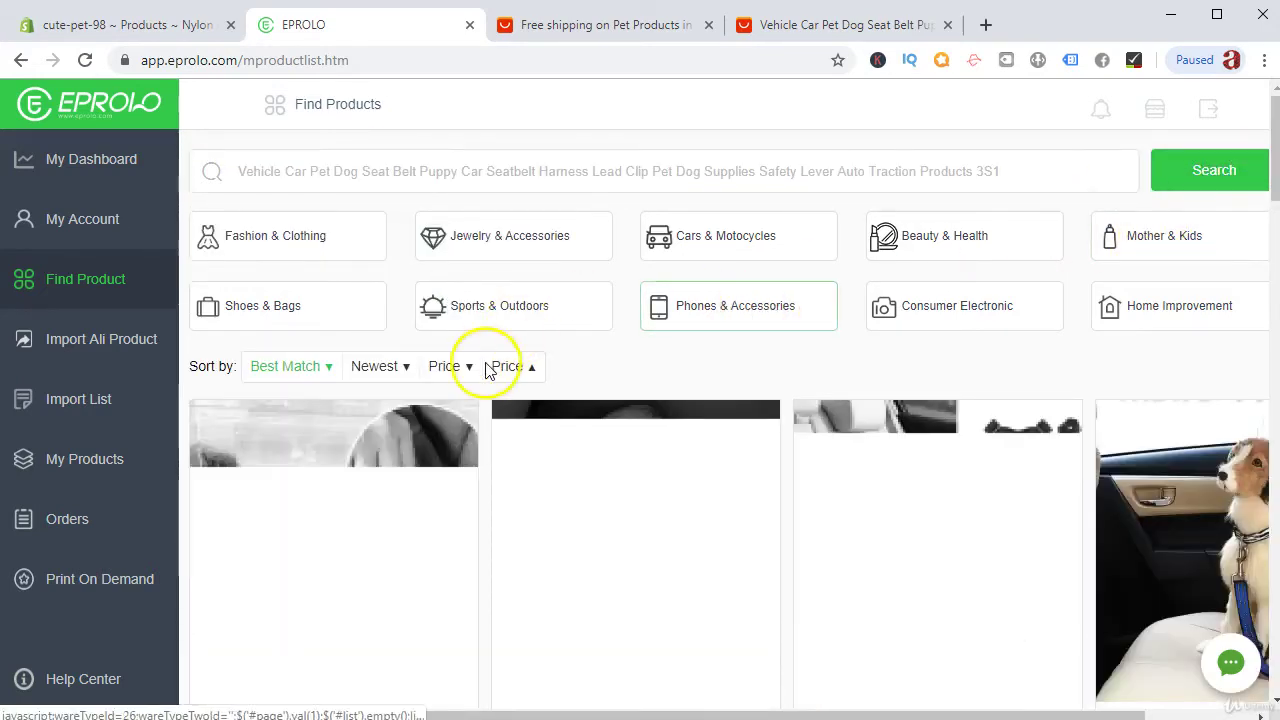
pyautogui.scroll(-2, 350, 325)
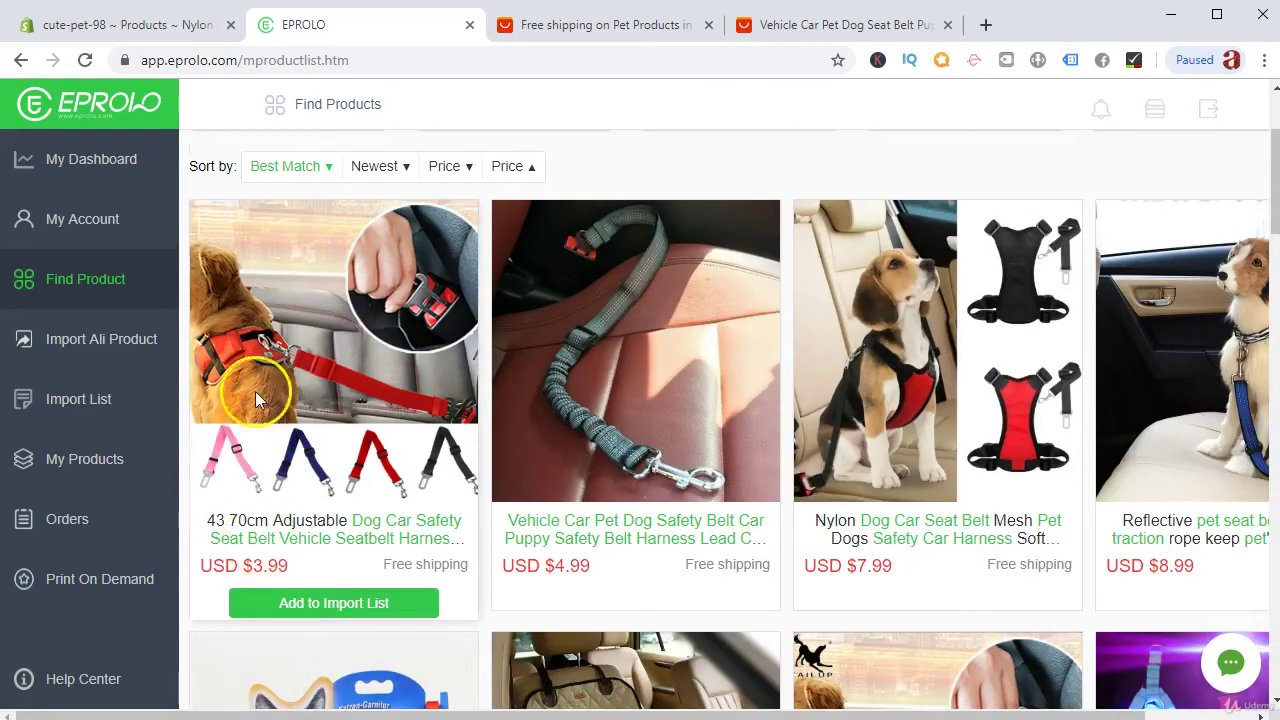
pyautogui.click(262, 378)
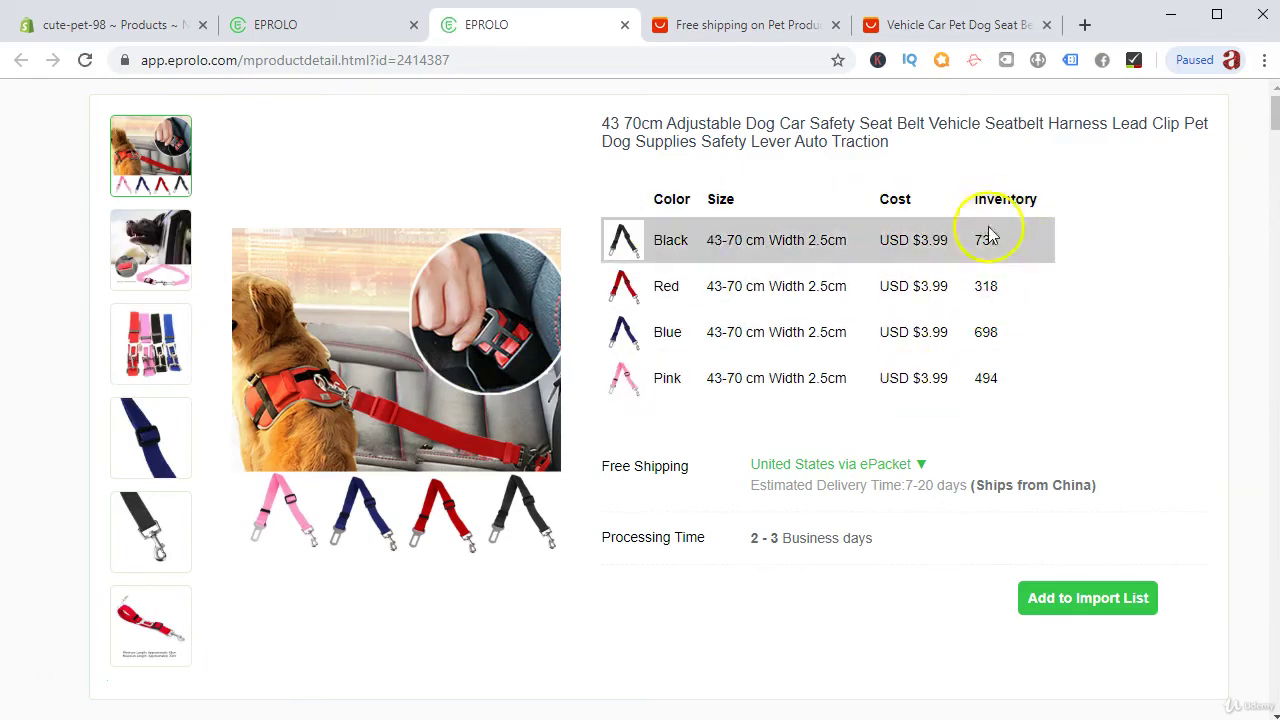
# Open the dog seat belt's shipping options and compare the delivery methods for America and the United Kingdom.
pyautogui.click(921, 466)
pyautogui.moveTo(491, 408); pyautogui.dragTo(603, 403)
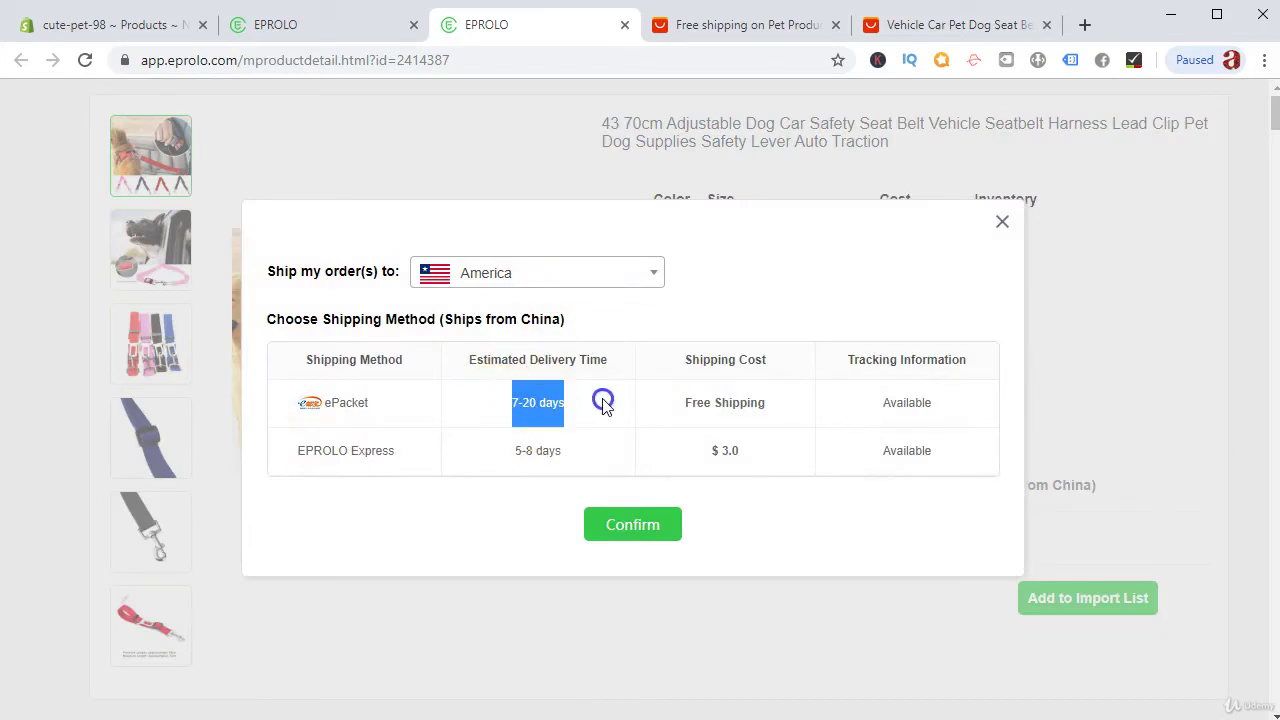
pyautogui.moveTo(382, 455); pyautogui.dragTo(467, 453)
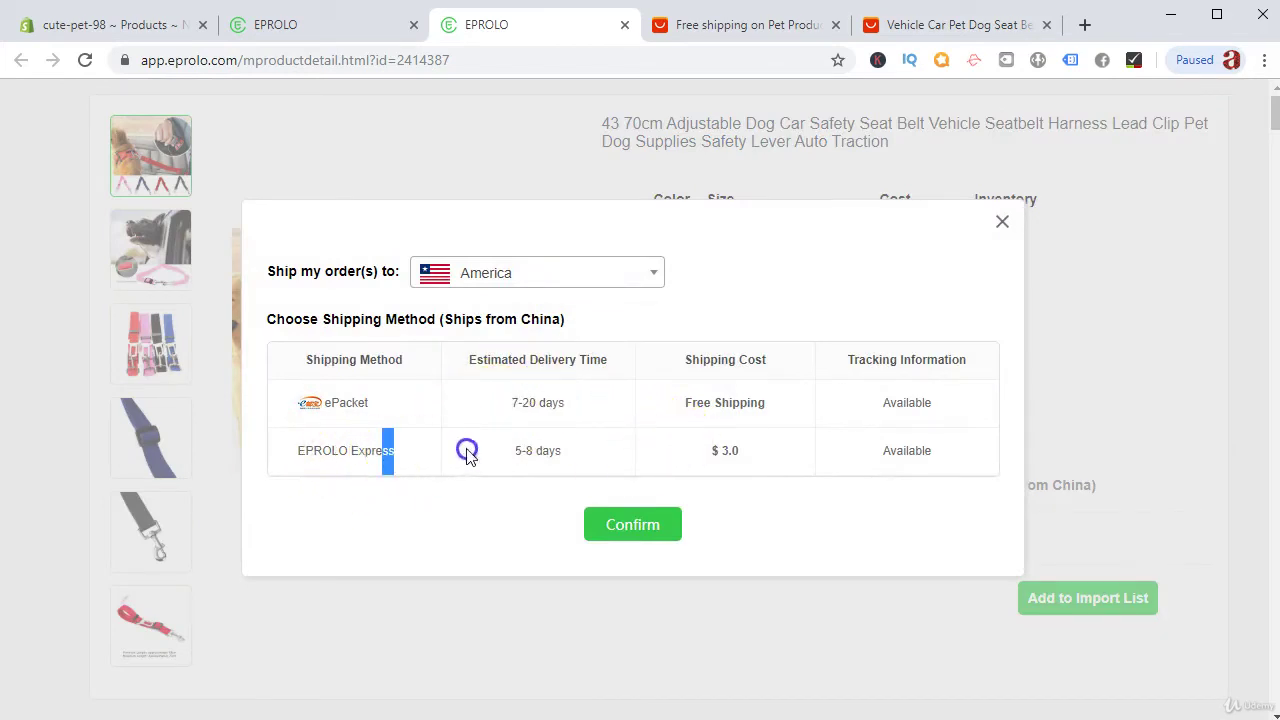
pyautogui.click(537, 272)
pyautogui.write('uni')
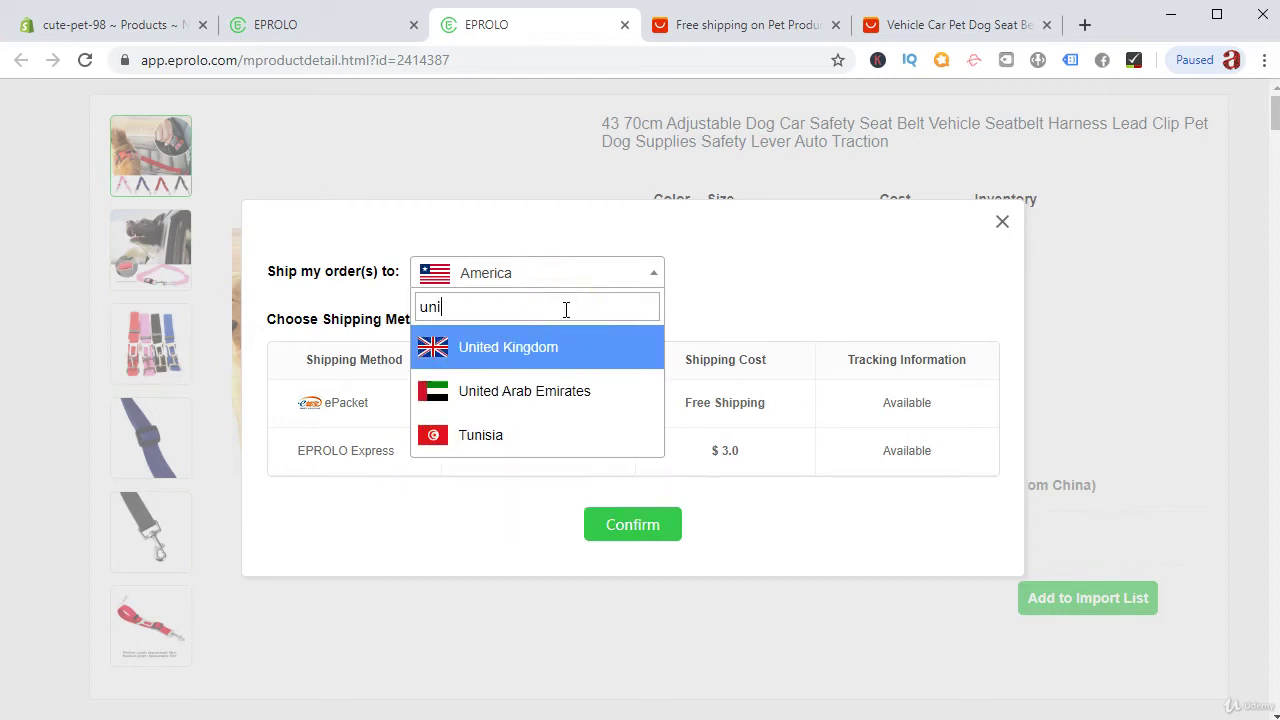
pyautogui.click(595, 348)
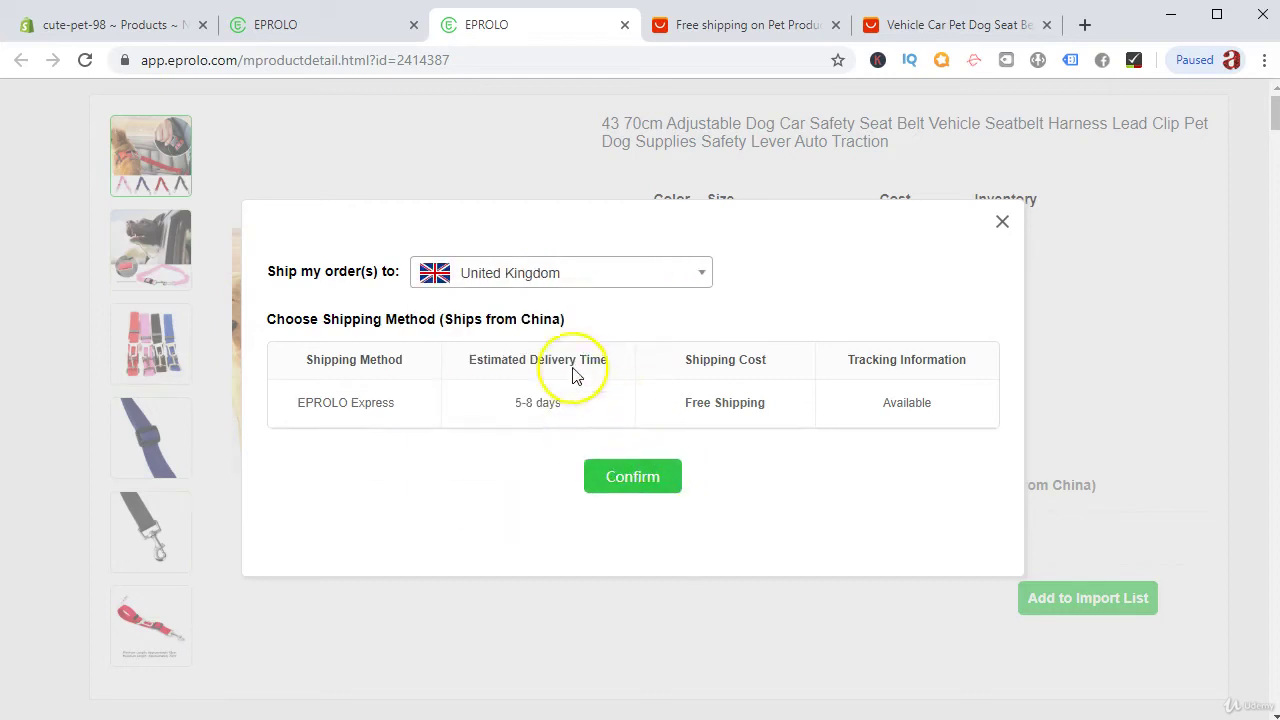
# Check the seat belt's shipping methods, delivery times and costs for Australia, and close the shipping options.
pyautogui.click(581, 274)
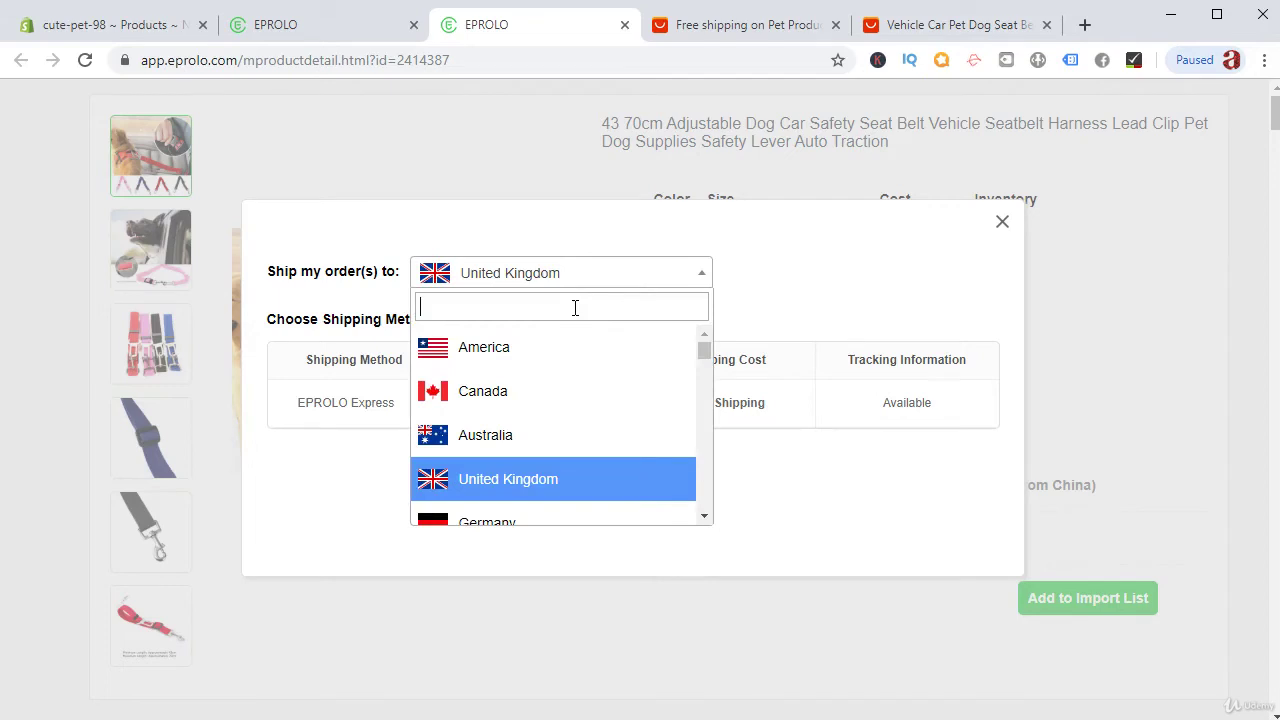
pyautogui.write('au')
pyautogui.click(584, 347)
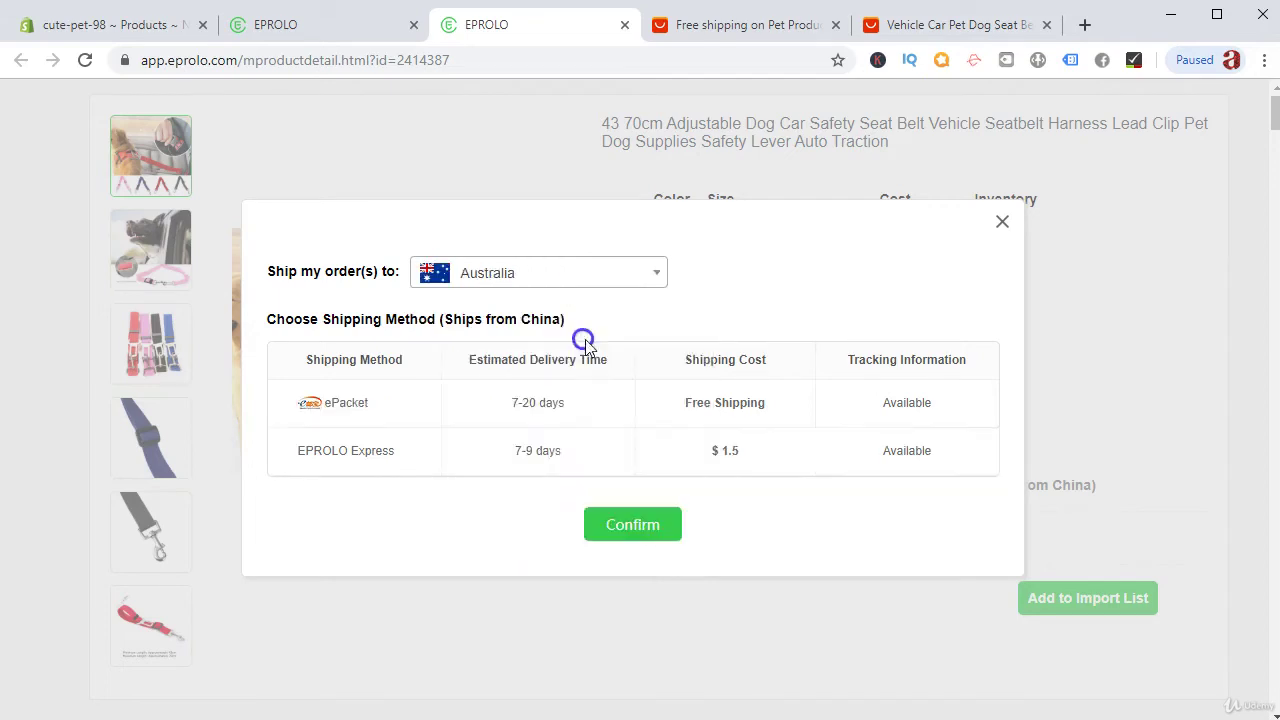
pyautogui.click(715, 450)
pyautogui.moveTo(494, 455); pyautogui.dragTo(609, 456)
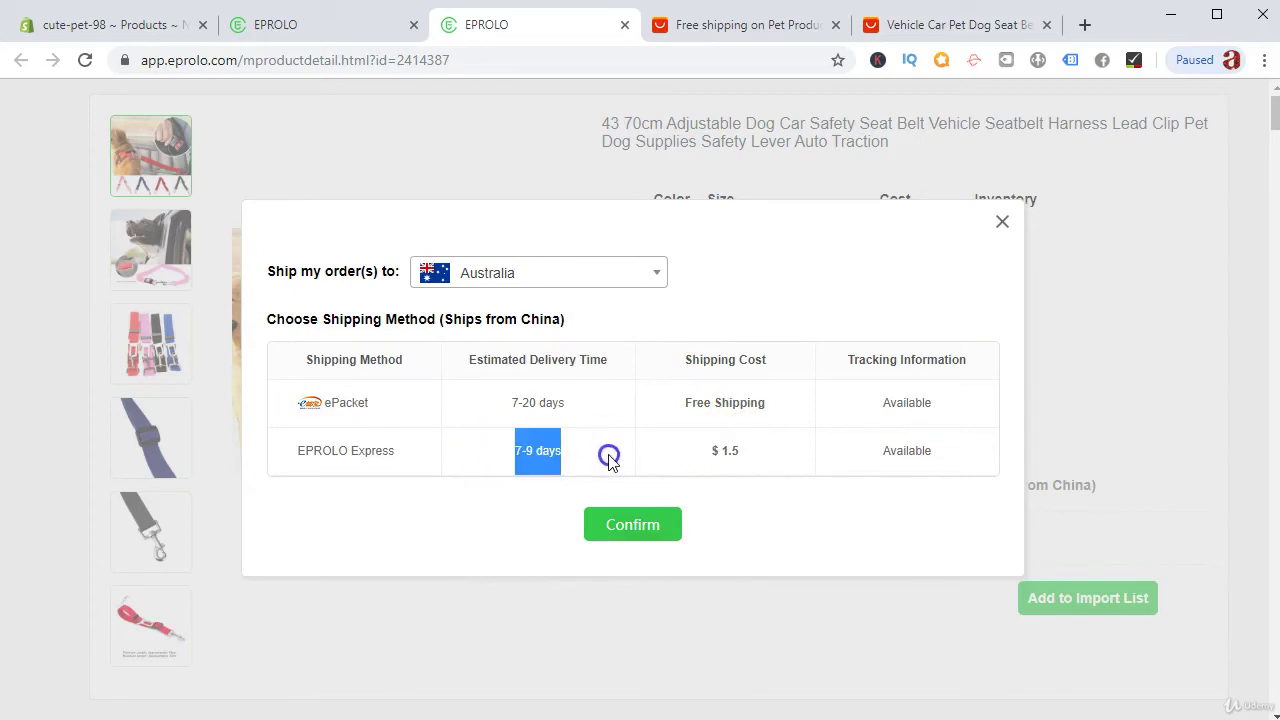
pyautogui.click(1002, 226)
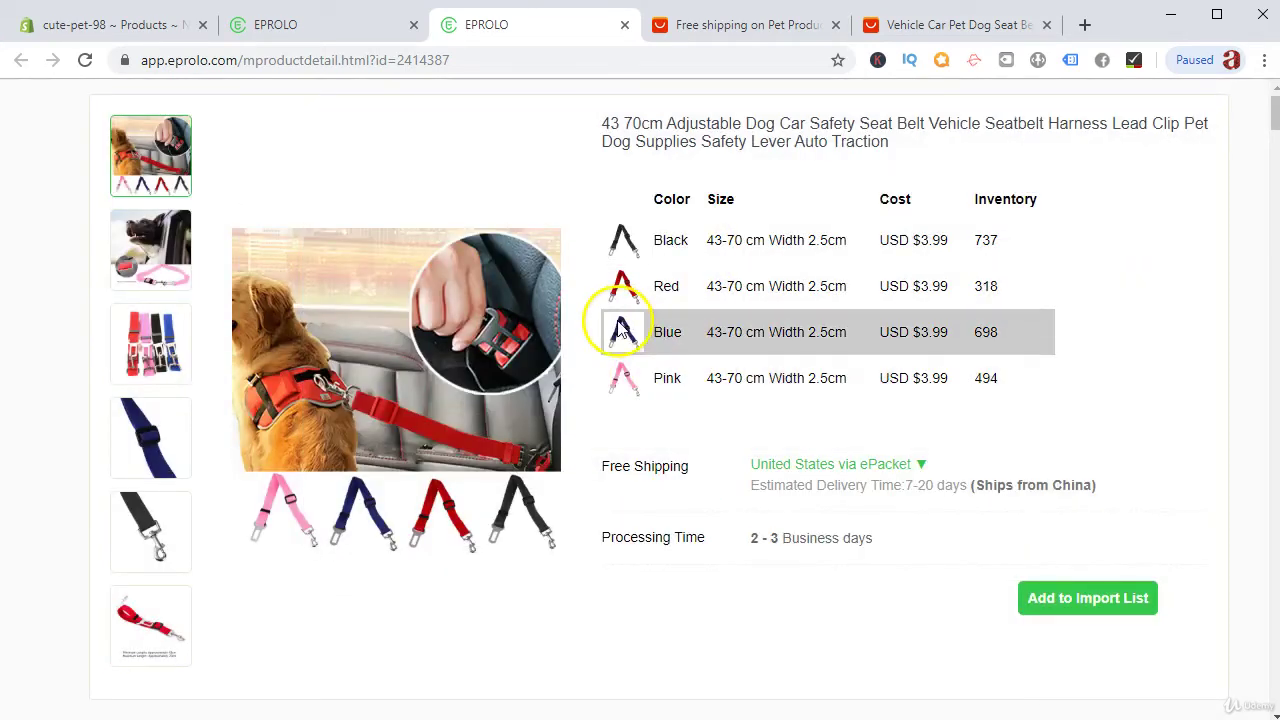
# Examine the seat belt's product description, description images and color variants.
pyautogui.scroll(-3, 557, 420)
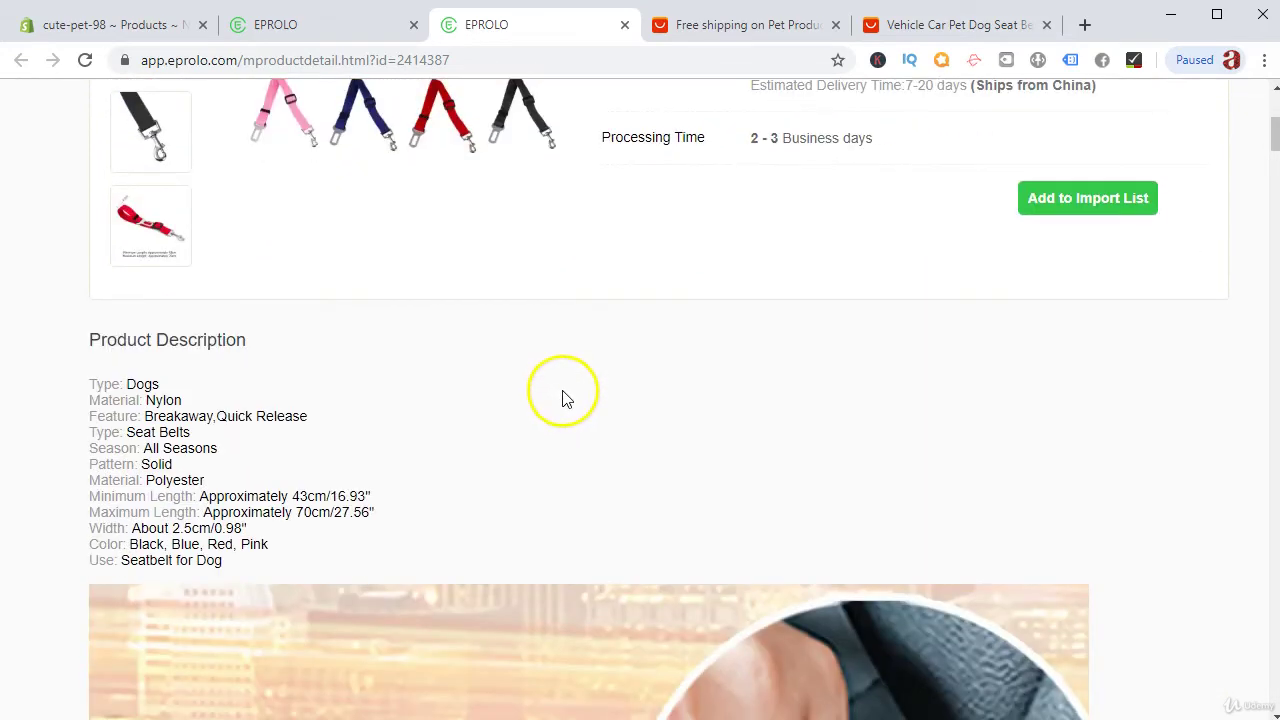
pyautogui.scroll(4, 565, 395)
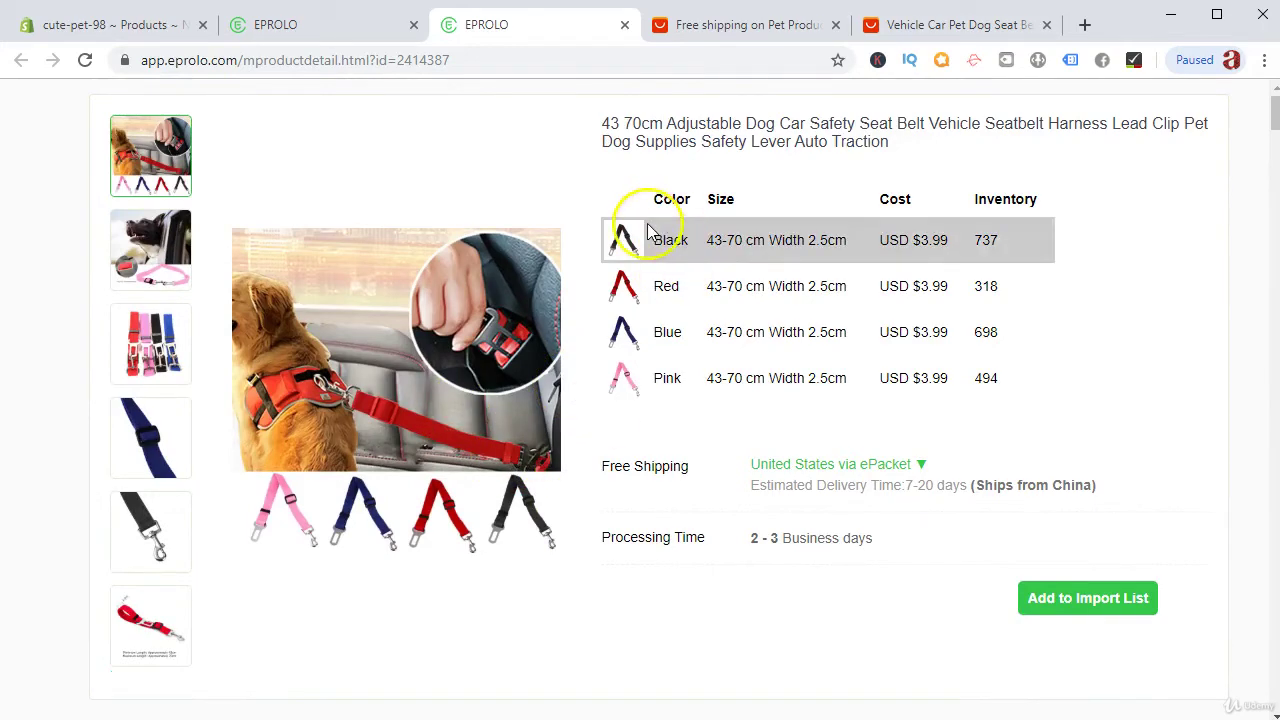
pyautogui.scroll(-5, 446, 394)
pyautogui.scroll(-5, 446, 401)
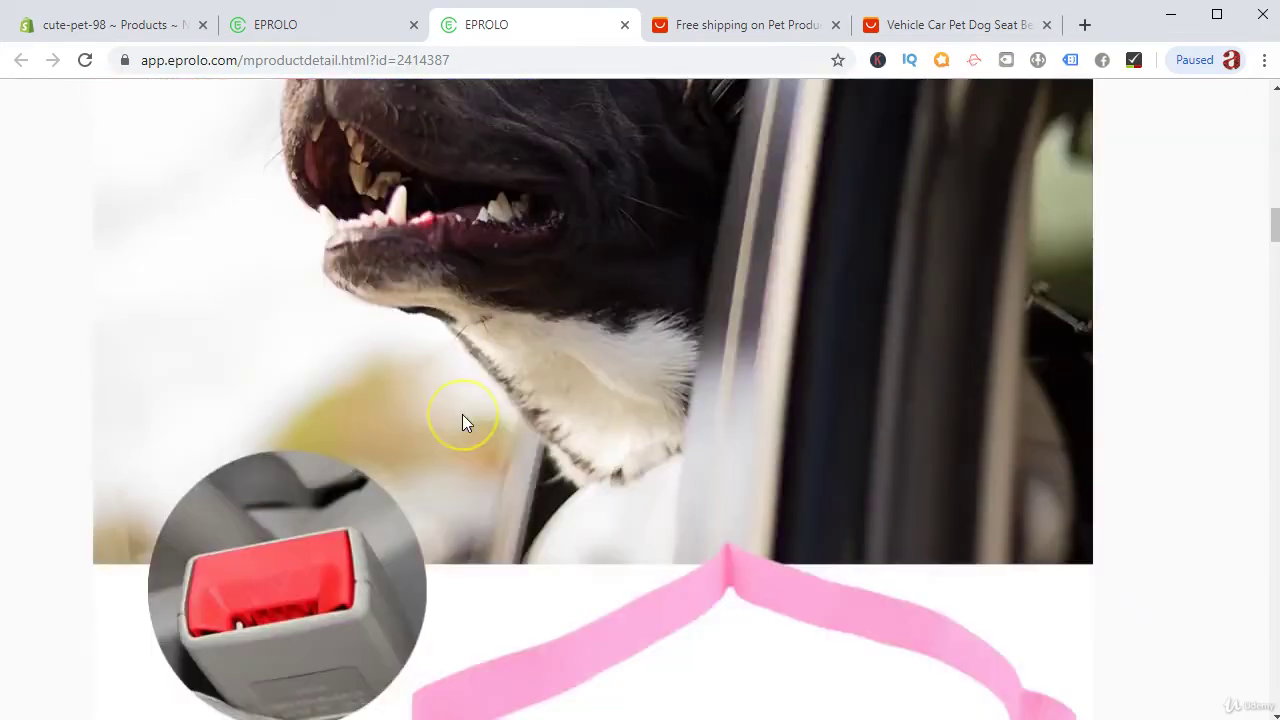
pyautogui.scroll(8, 462, 420)
pyautogui.scroll(2, 500, 425)
pyautogui.scroll(-7, 486, 408)
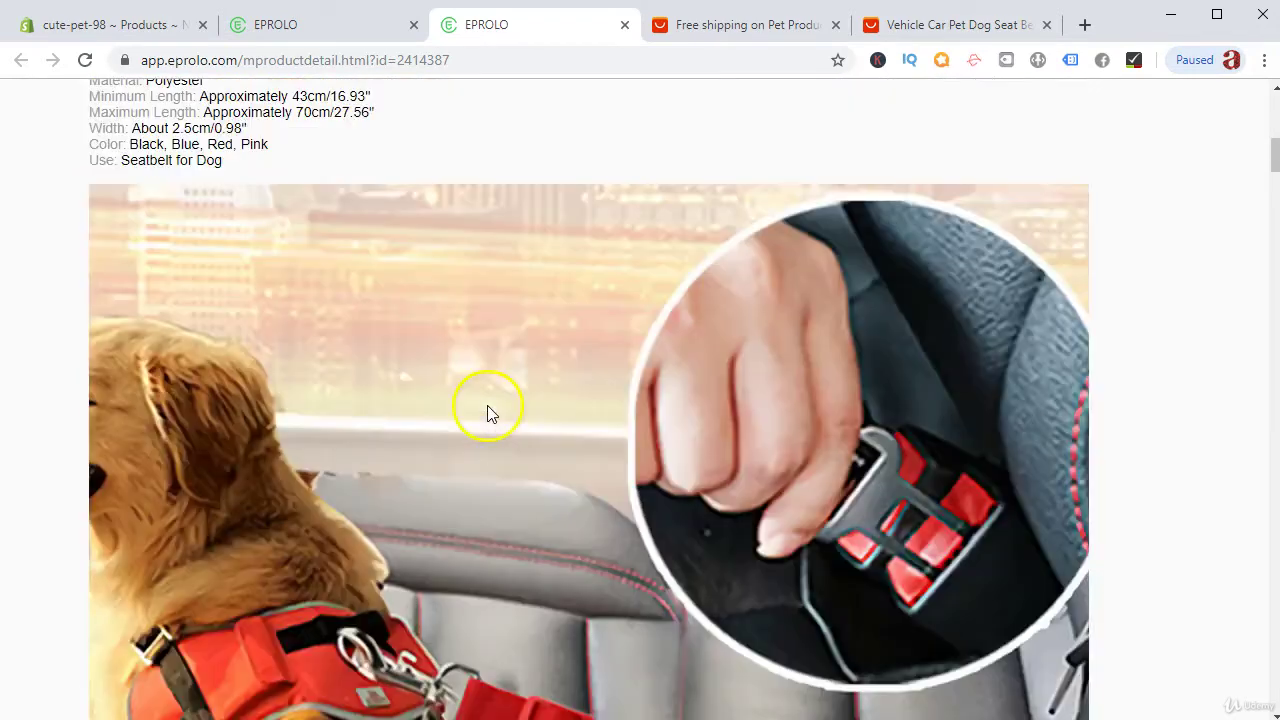
pyautogui.scroll(8, 991, 334)
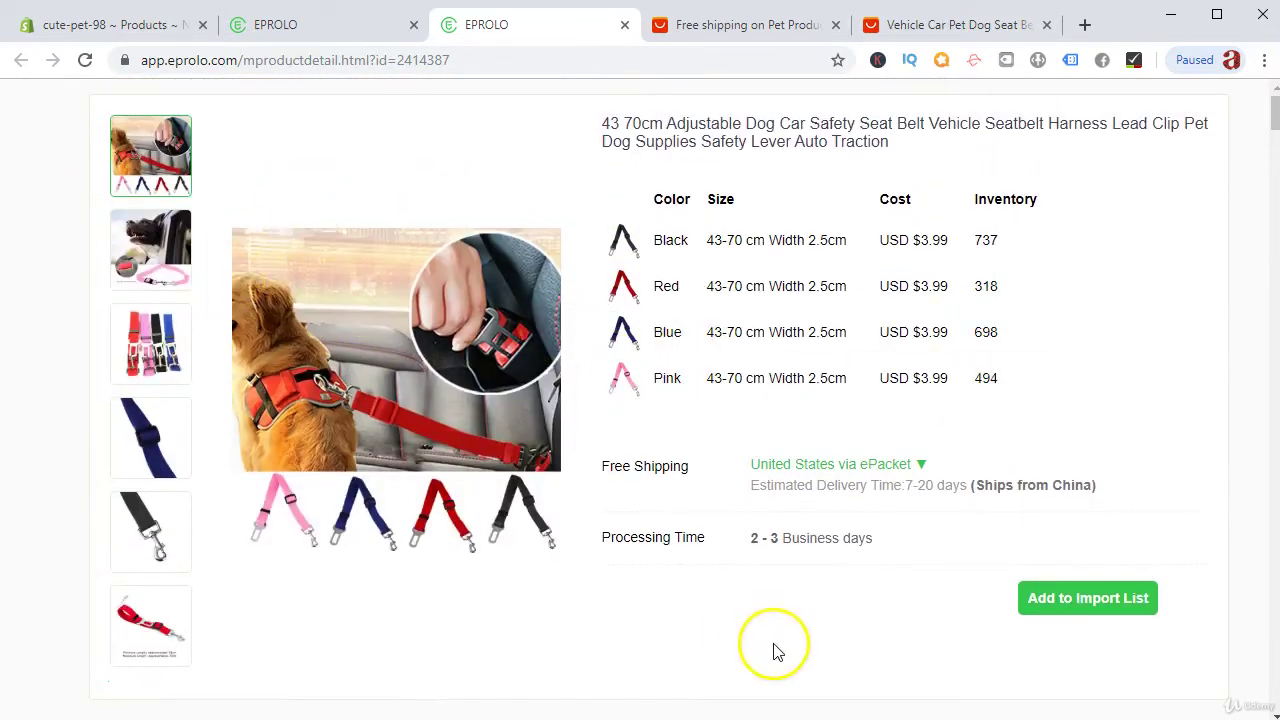
# Add the 43 70cm Adjustable Dog Car Safety Seat Belt to the import list and close its product page.
pyautogui.click(1091, 605)
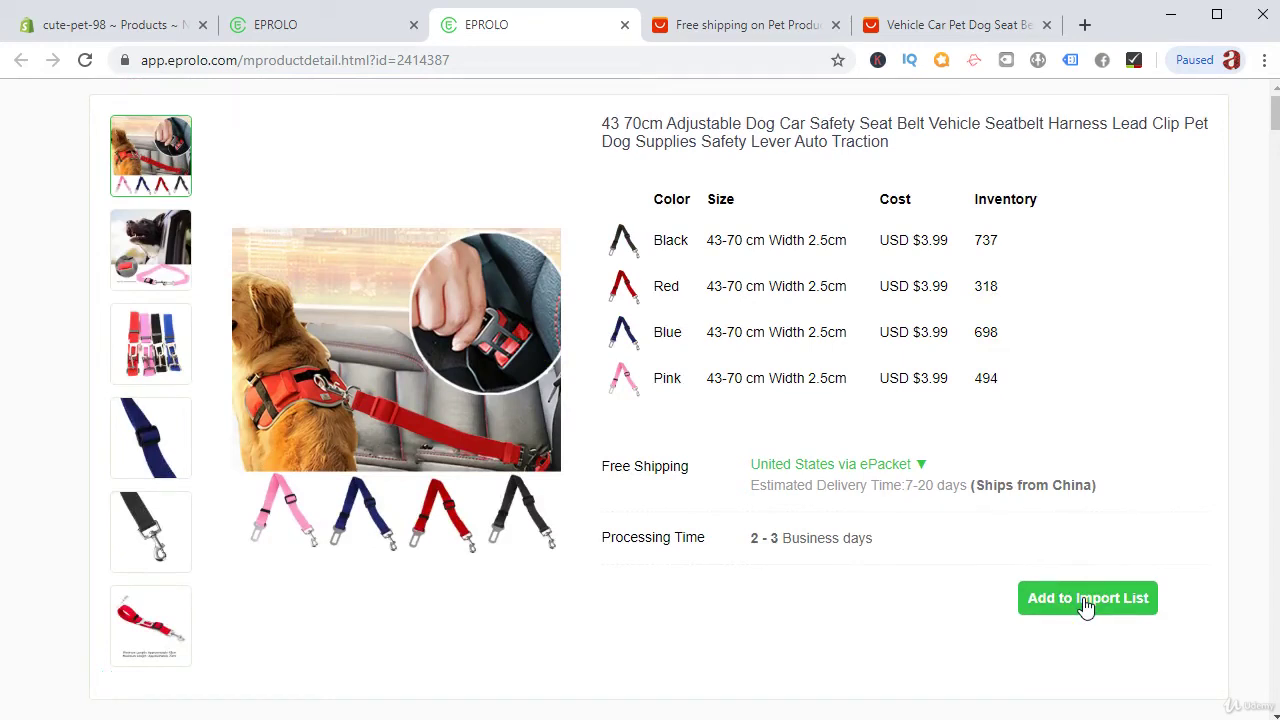
pyautogui.click(1086, 605)
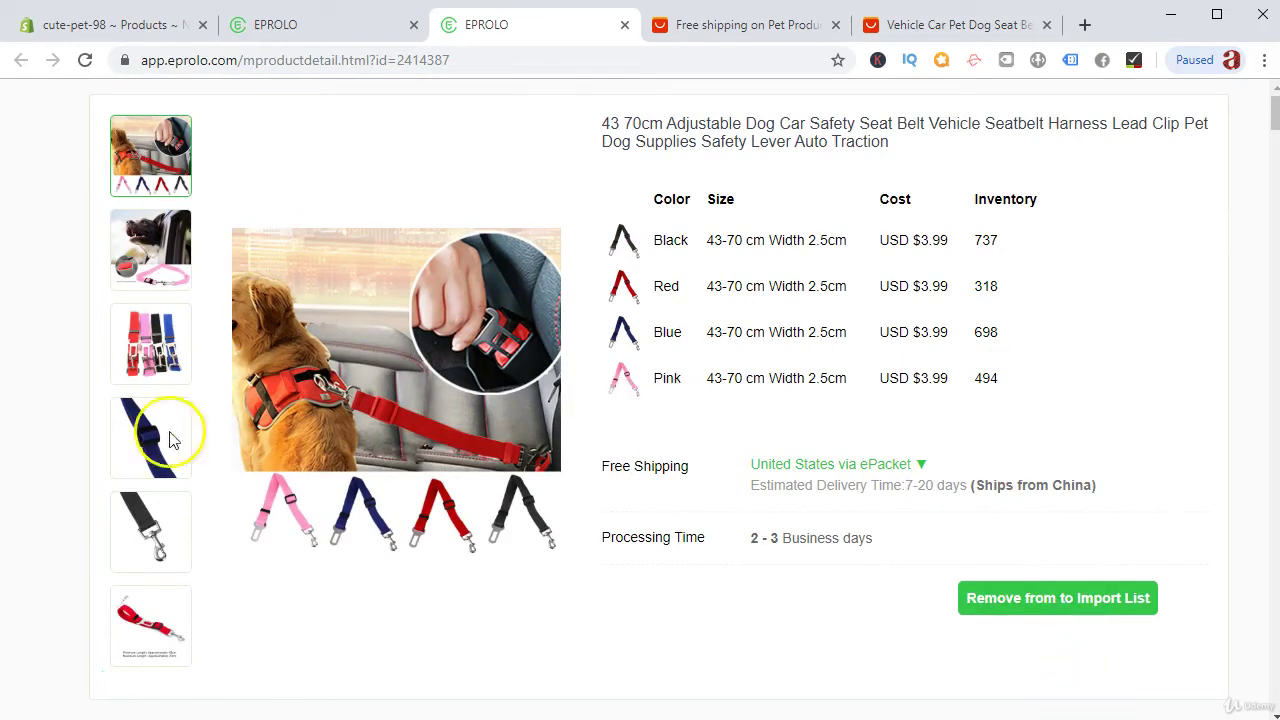
pyautogui.click(625, 25)
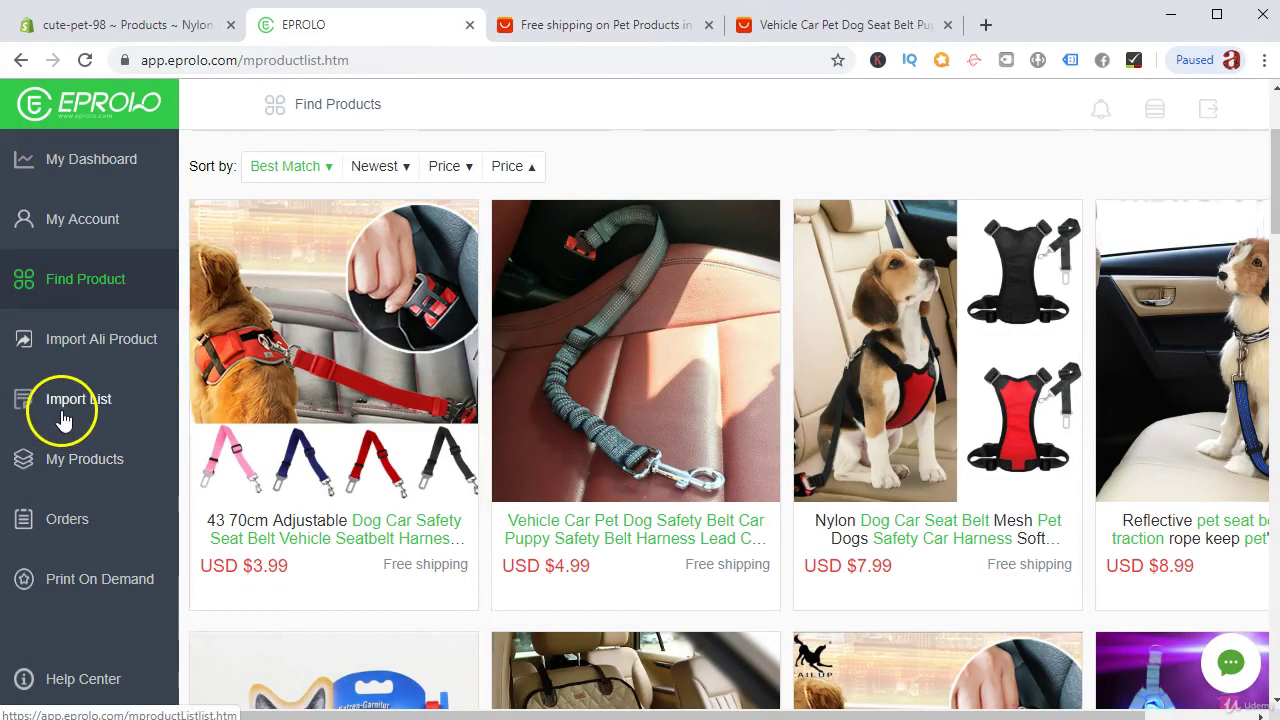
# Browse the AliExpress pet products and open the PetSoft Factory Store's pillow cat toy fish in a separate tab.
pyautogui.click(667, 32)
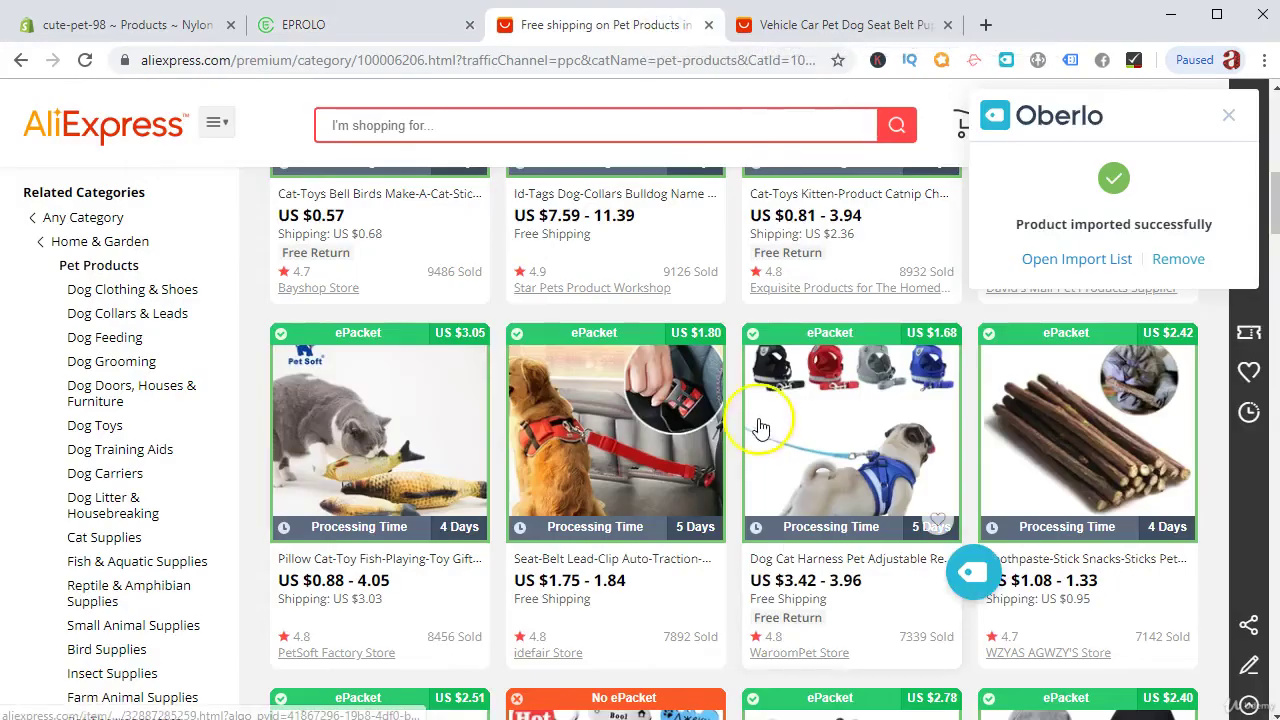
pyautogui.scroll(-1, 752, 401)
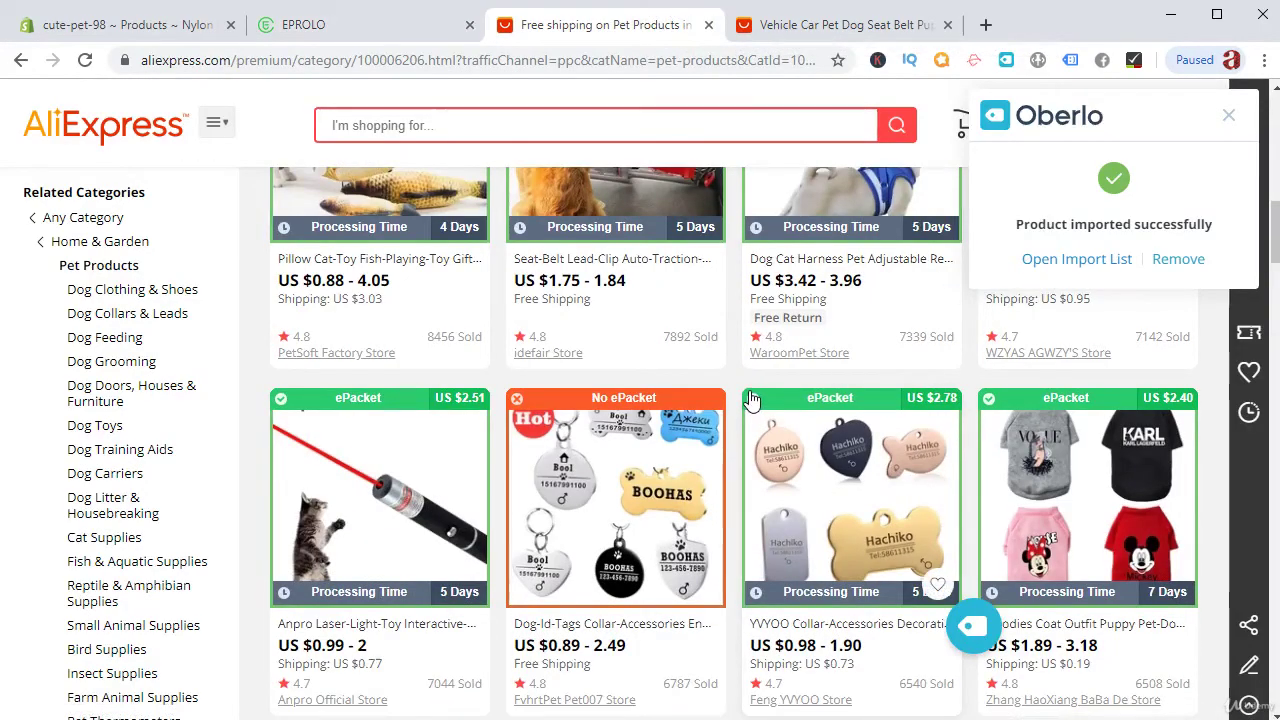
pyautogui.scroll(-4, 752, 401)
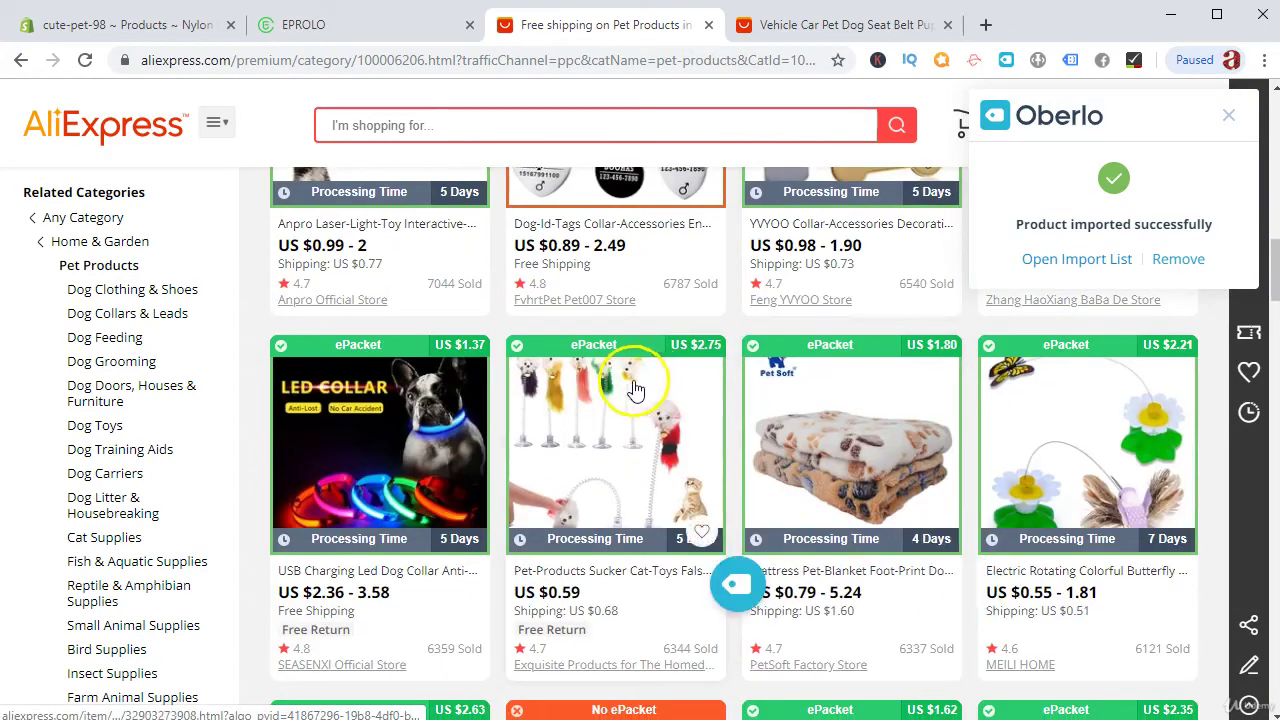
pyautogui.scroll(-2, 525, 407)
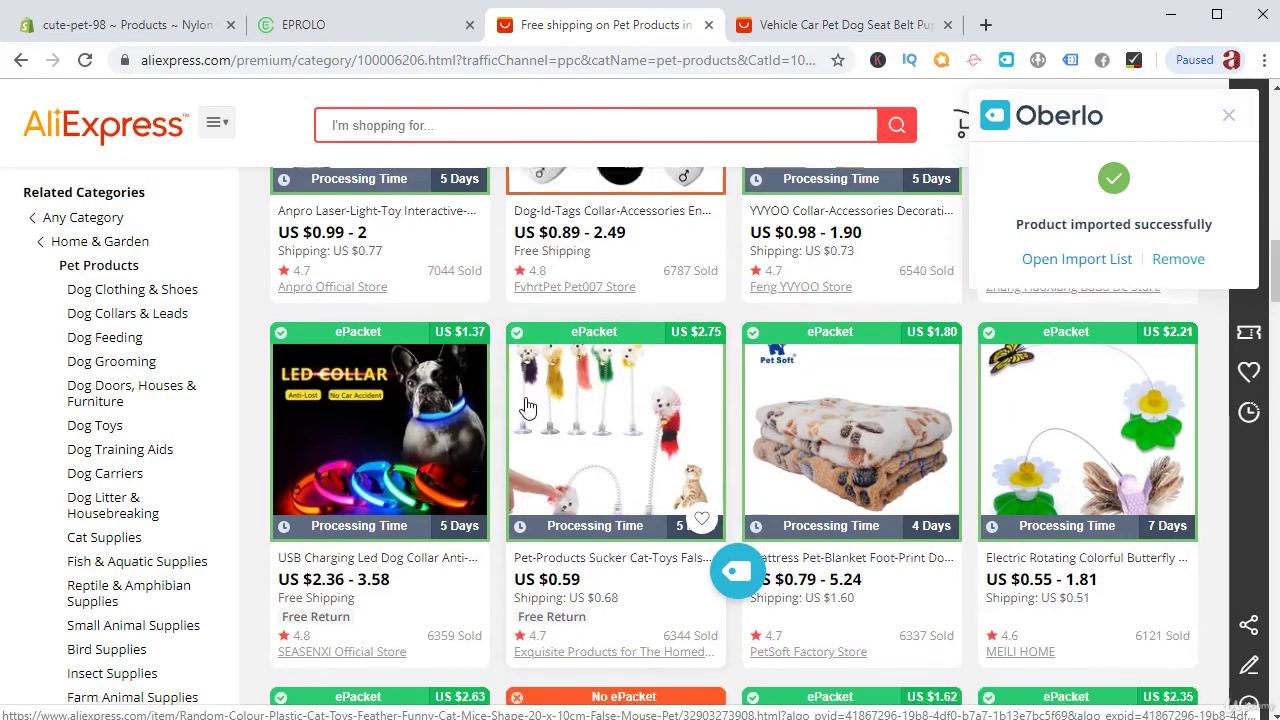
pyautogui.scroll(-2, 587, 394)
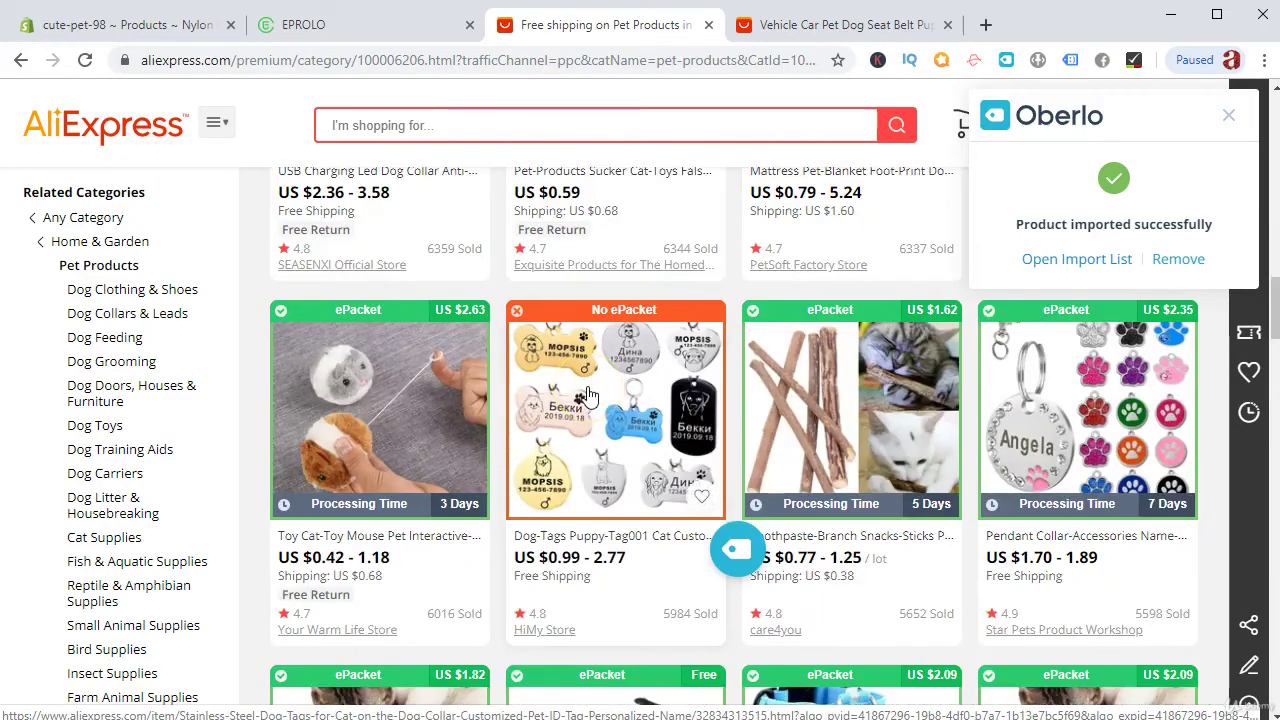
pyautogui.scroll(5, 600, 398)
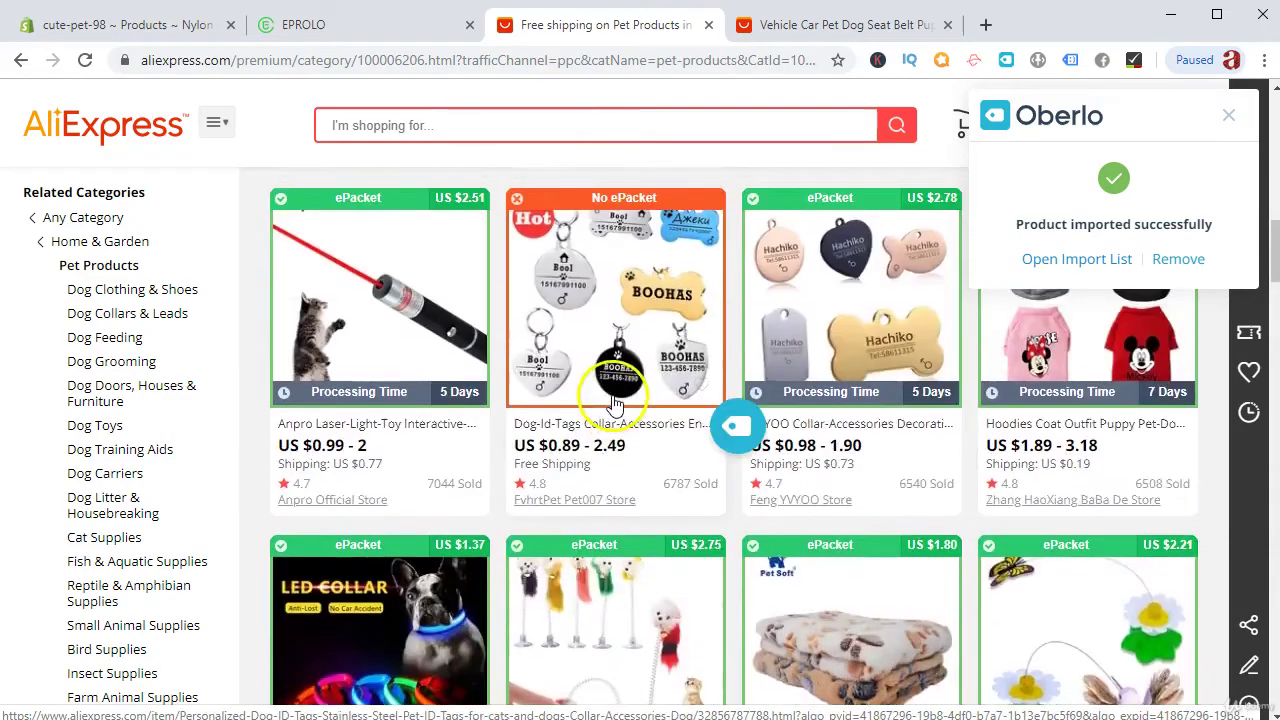
pyautogui.scroll(4, 600, 400)
pyautogui.scroll(-4, 450, 380)
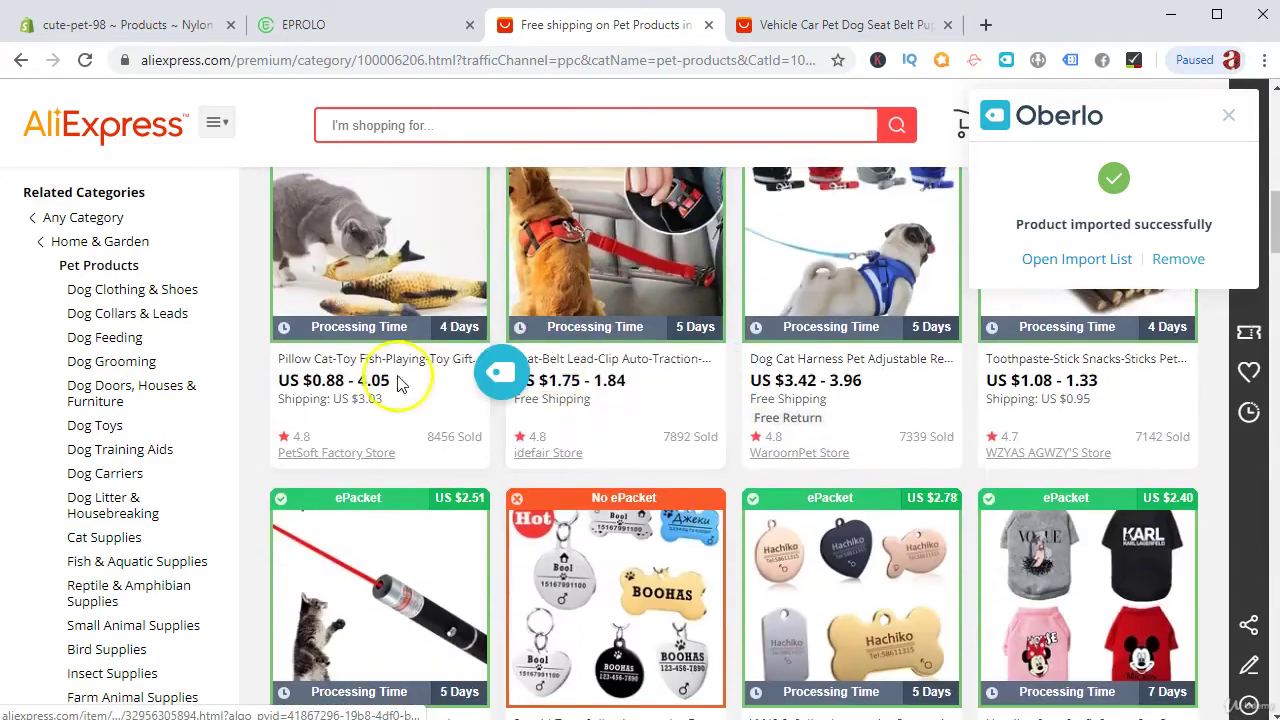
pyautogui.rightClick(368, 368)
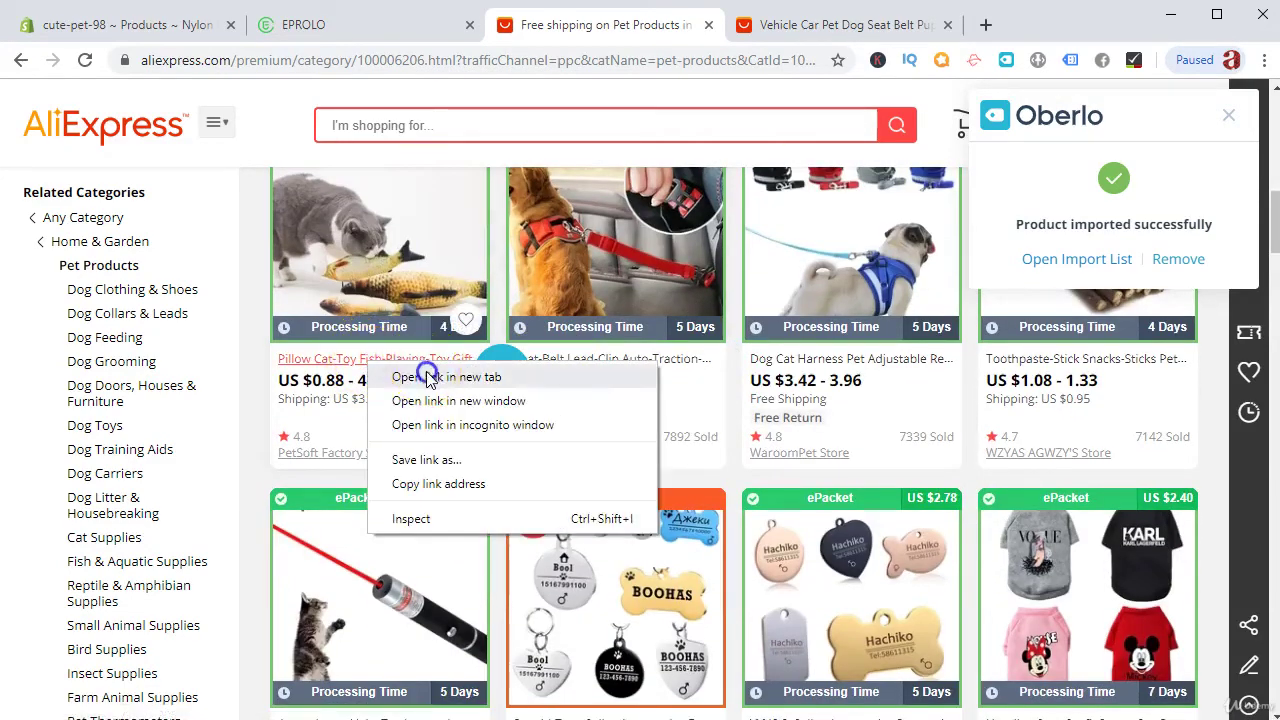
pyautogui.click(423, 372)
pyautogui.click(729, 23)
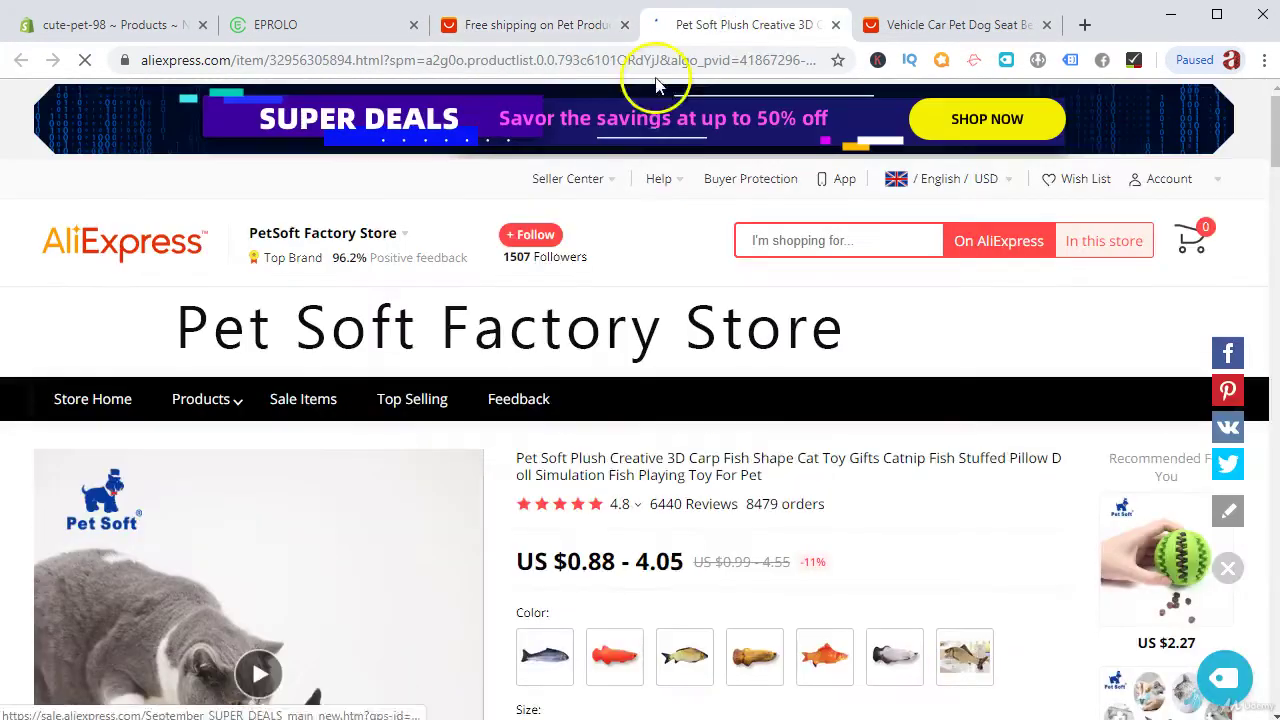
# Copy the full title of the Pet Soft Plush Creative 3D Carp Fish cat toy.
pyautogui.moveTo(516, 462)
pyautogui.mouseDown()
pyautogui.moveTo(688, 450)
pyautogui.moveTo(771, 477)
pyautogui.moveTo(750, 463)
pyautogui.moveTo(517, 449)
pyautogui.mouseUp()
pyautogui.rightClick(522, 462)
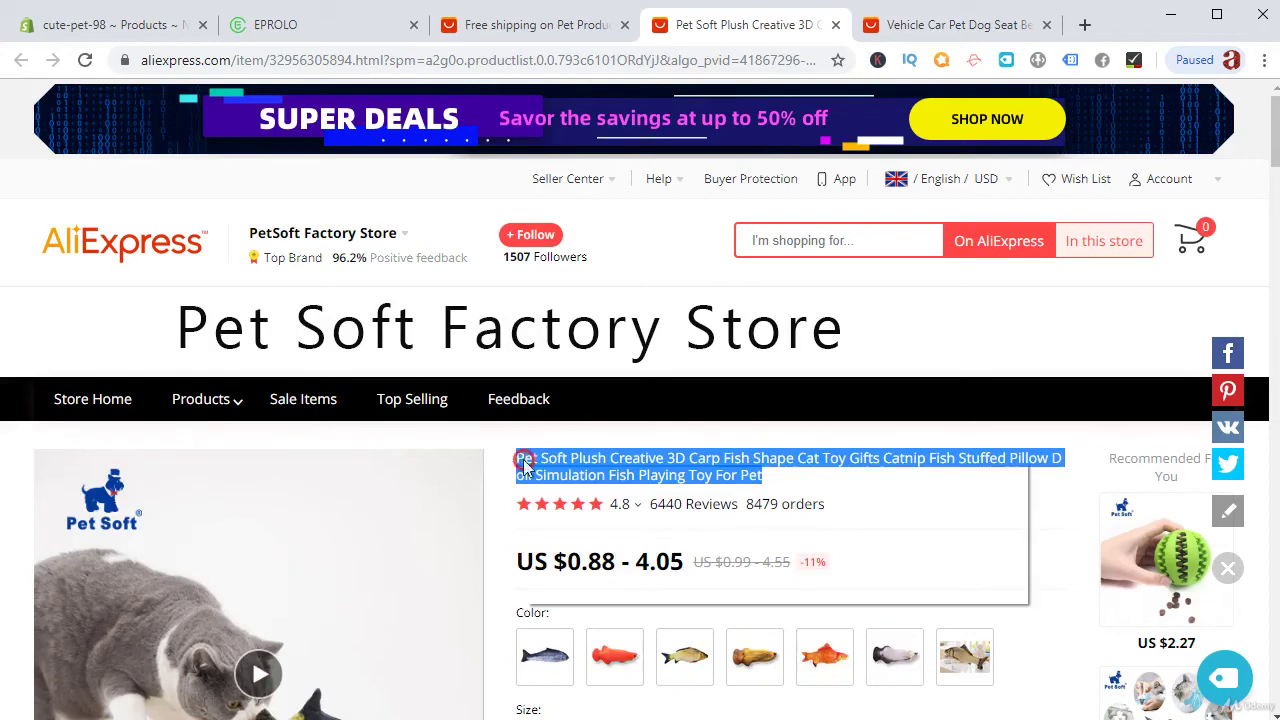
pyautogui.click(569, 476)
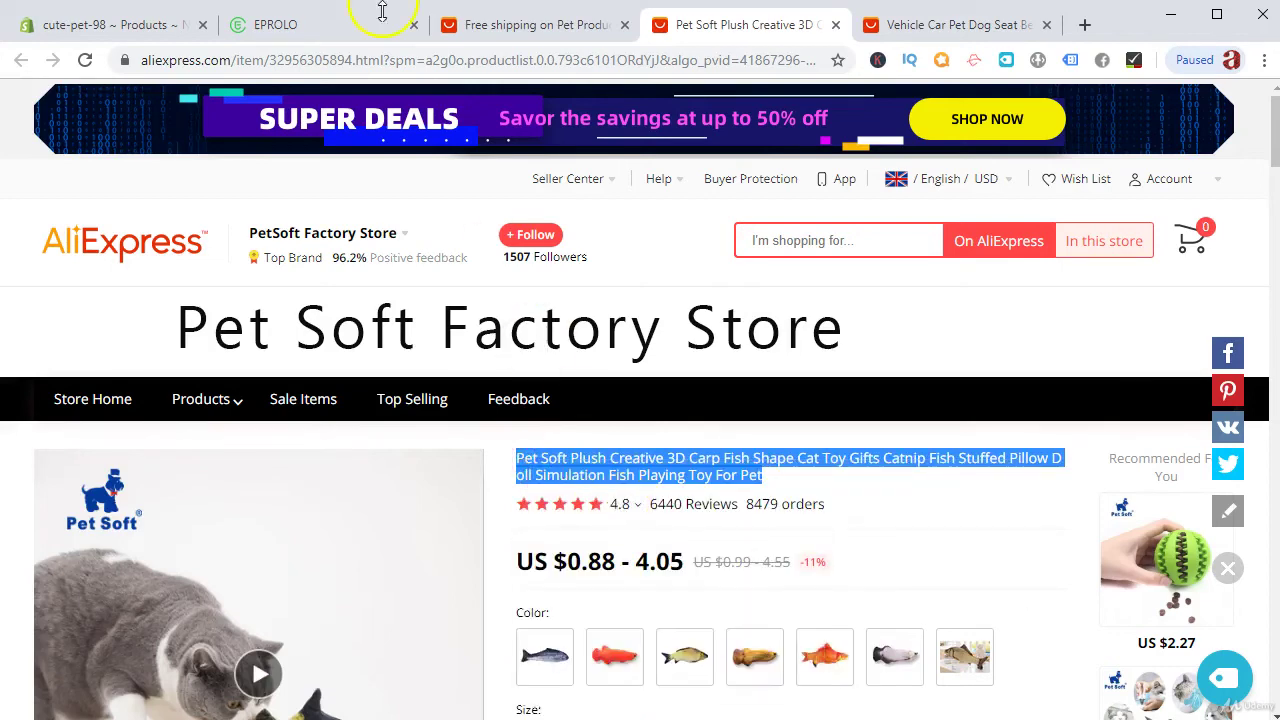
# Replace the EPROLO product search text with the copied fish toy title and run the search.
pyautogui.click(286, 30)
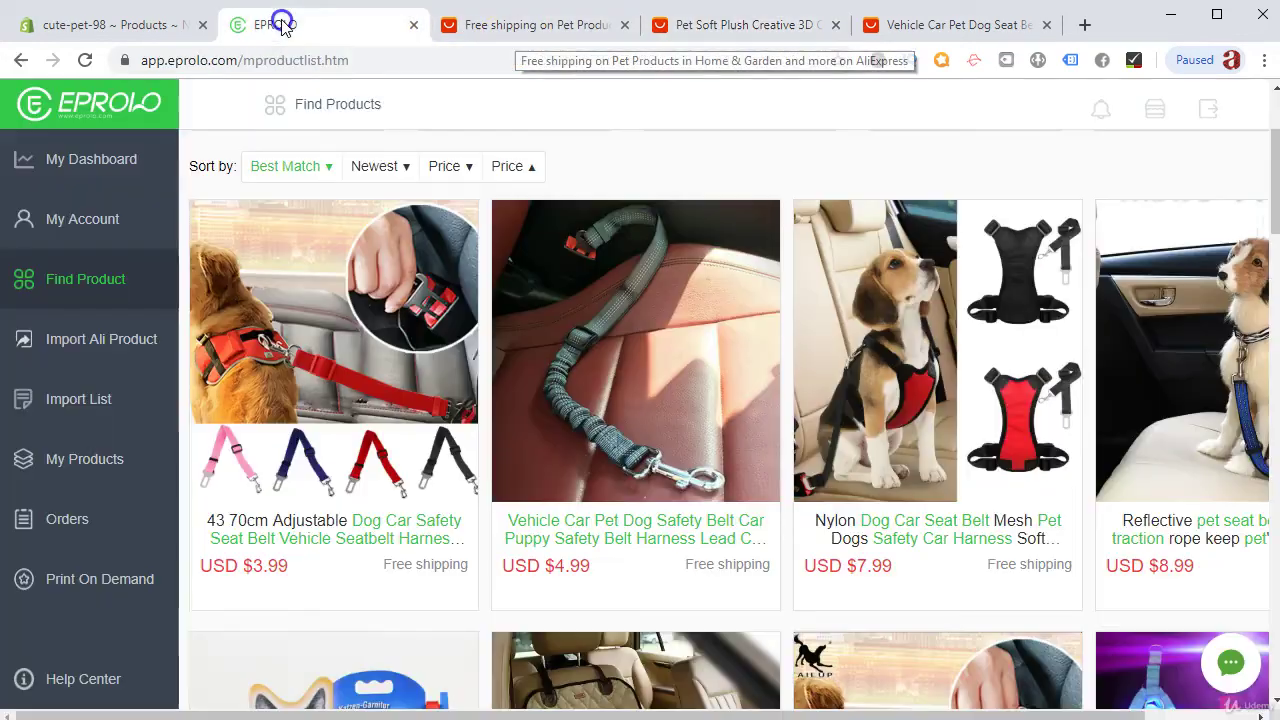
pyautogui.scroll(3, 385, 215)
pyautogui.click(380, 170)
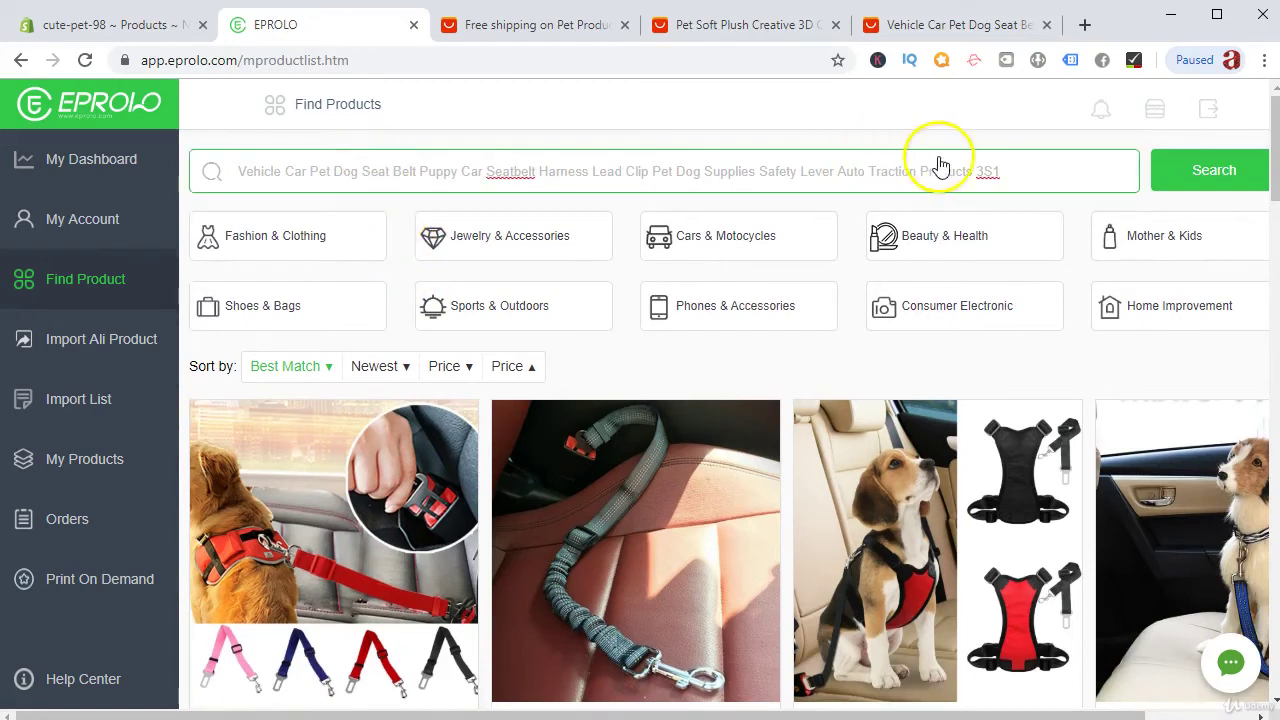
pyautogui.moveTo(1074, 172); pyautogui.dragTo(143, 200)
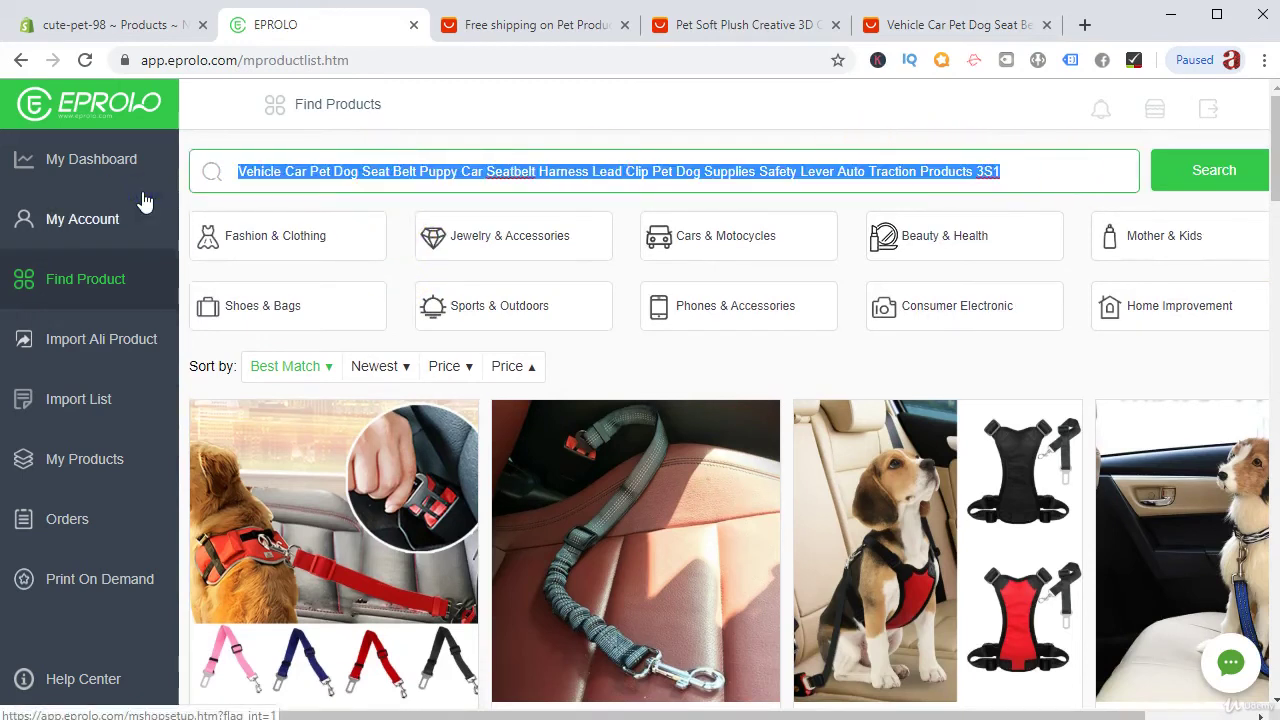
pyautogui.press('BackSpace')
pyautogui.hotkey('ctrl', 'v')
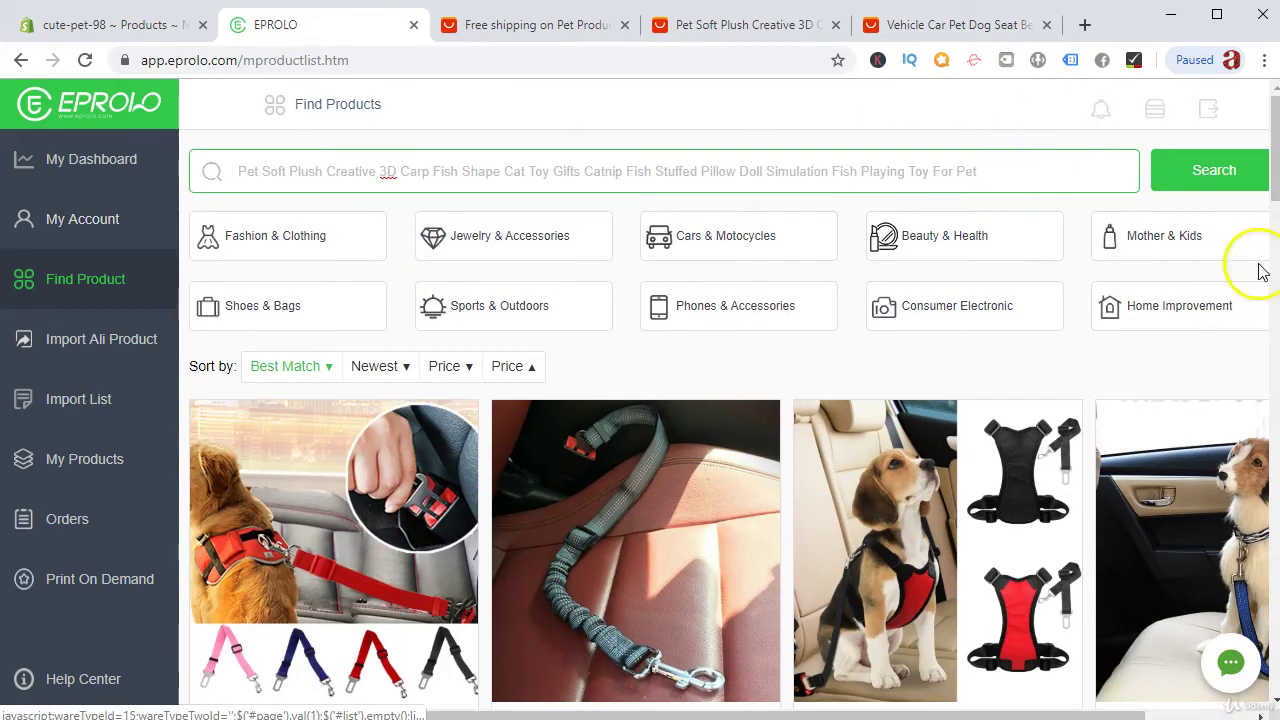
pyautogui.click(1158, 172)
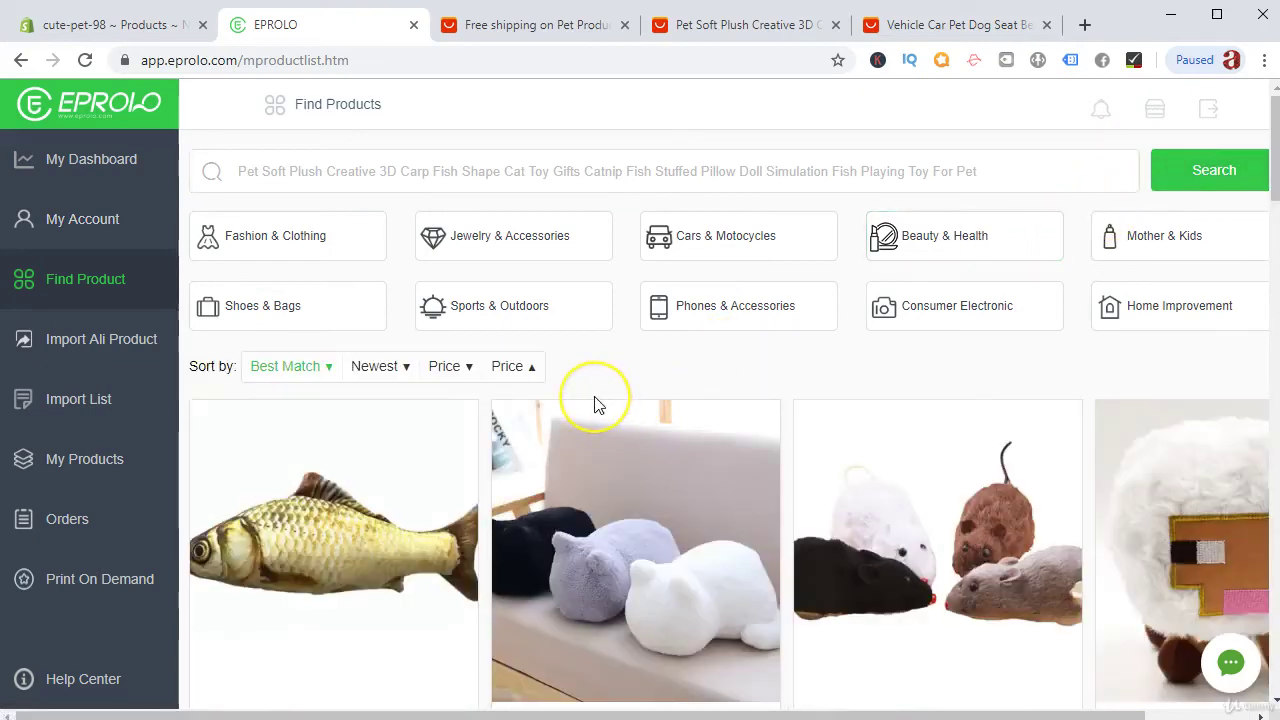
# Open the Fish Shape Cat Favor Toy search result and review its shipping methods to America and its product page.
pyautogui.scroll(-2, 594, 400)
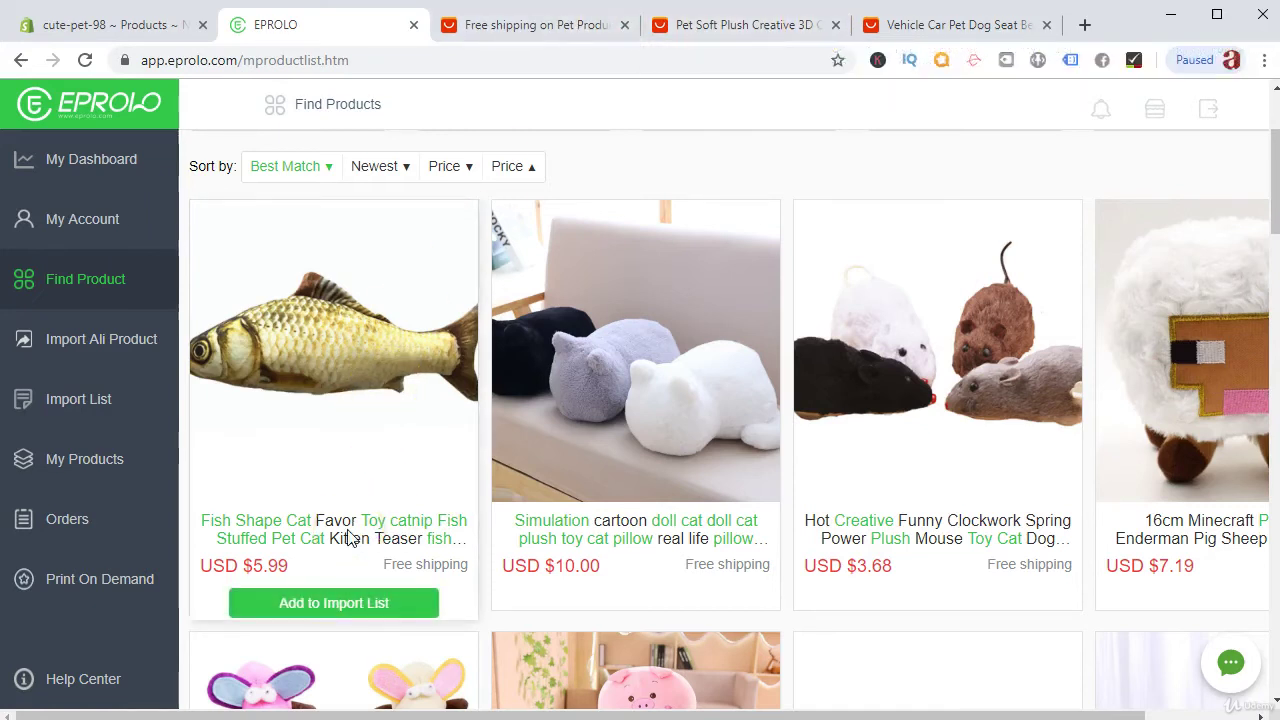
pyautogui.click(310, 388)
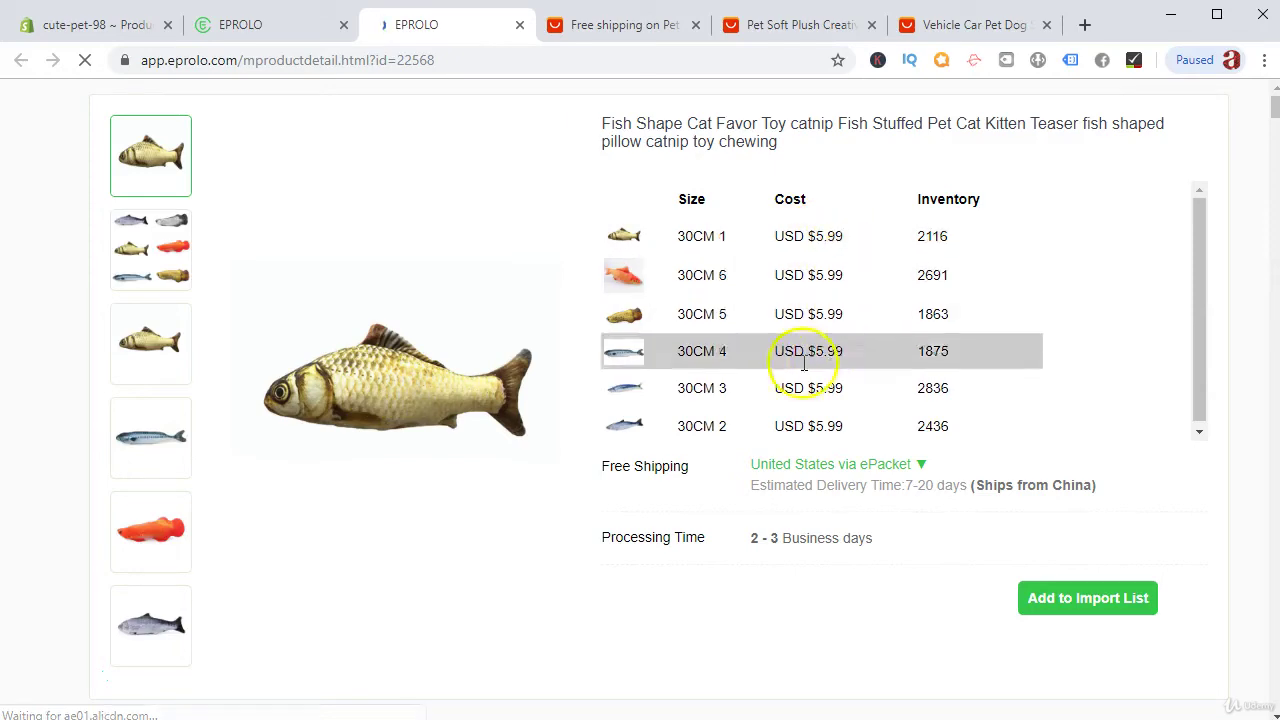
pyautogui.click(921, 466)
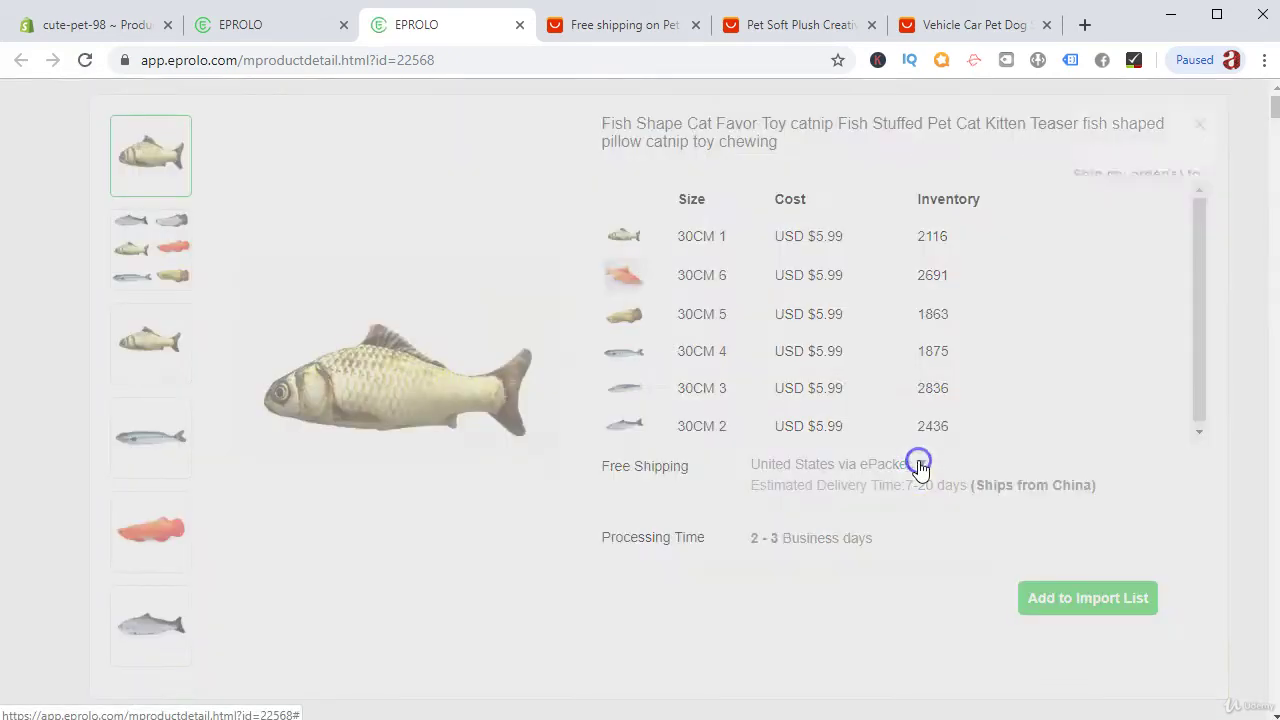
pyautogui.click(1003, 224)
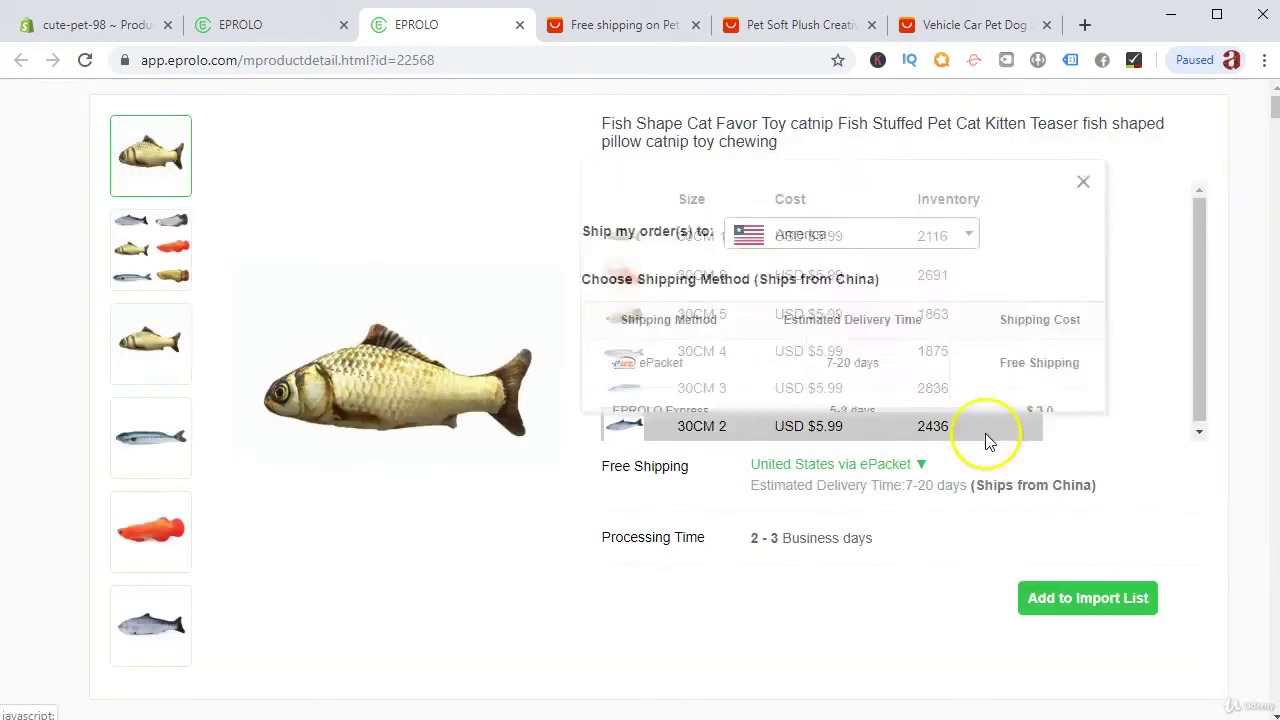
pyautogui.scroll(-10, 514, 400)
pyautogui.scroll(10, 528, 403)
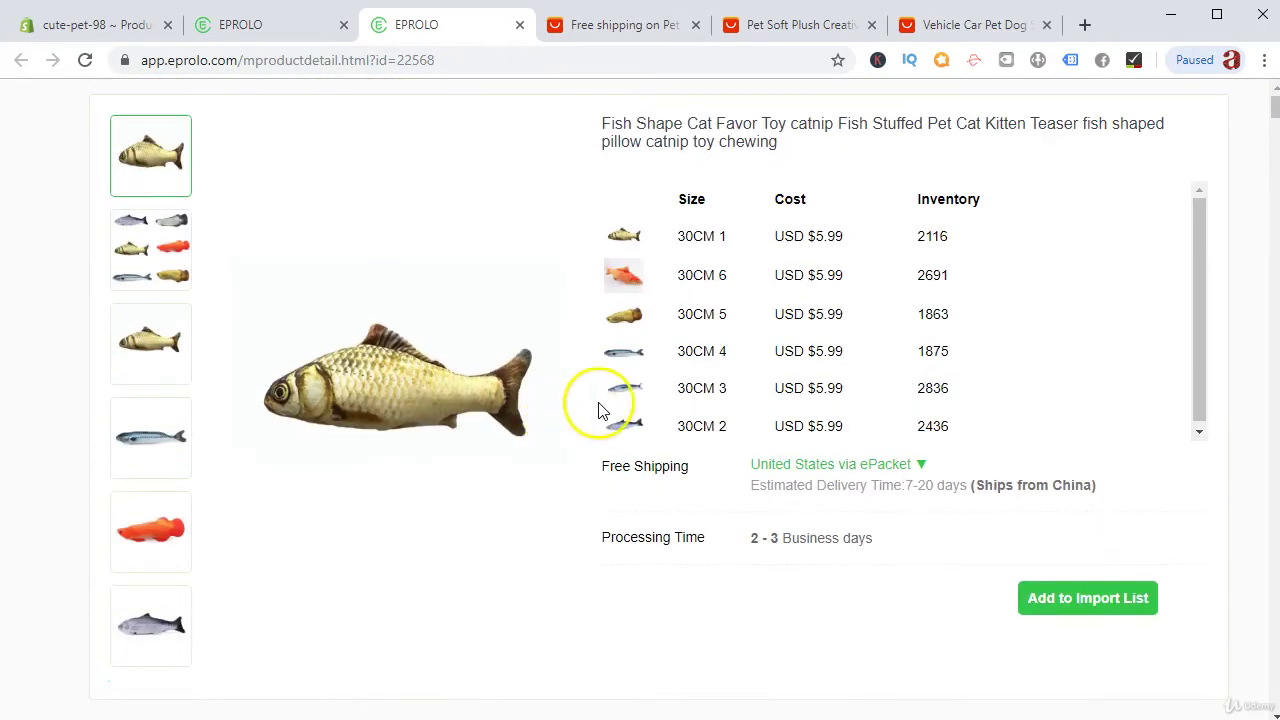
# Add the fish shaped cat toy to the import list and open the EPROLO import list.
pyautogui.click(1043, 600)
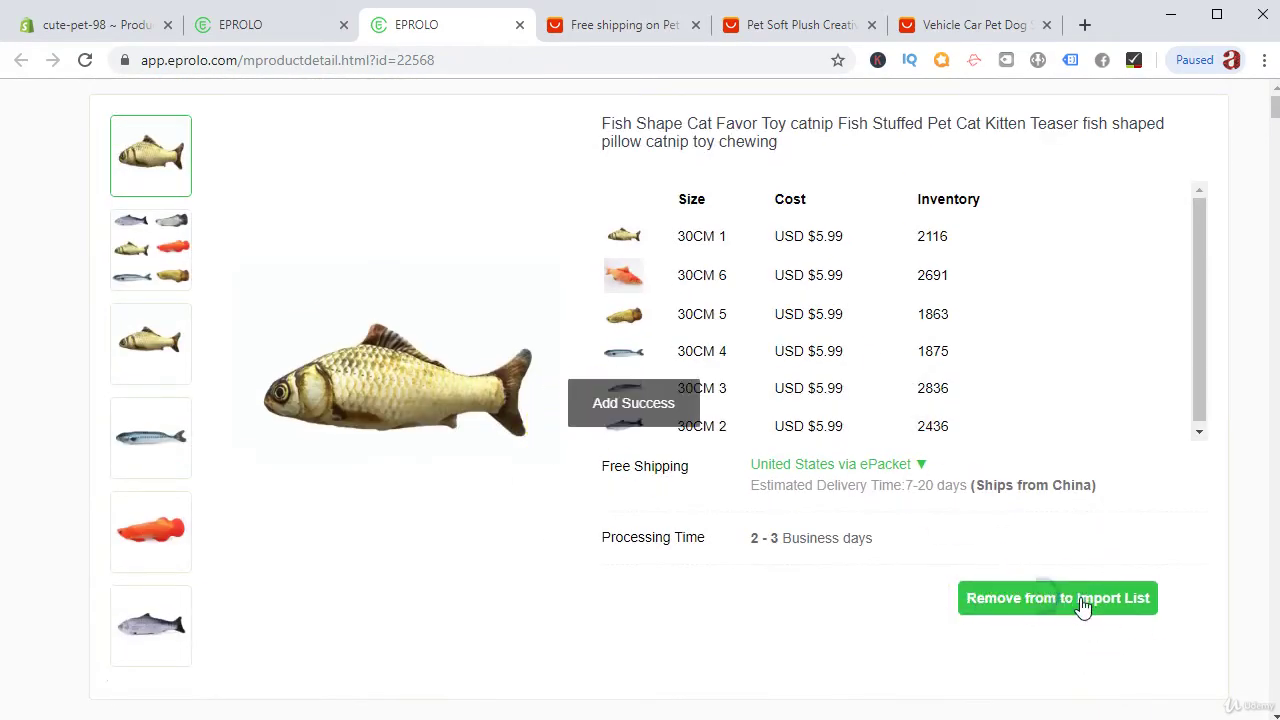
pyautogui.click(236, 25)
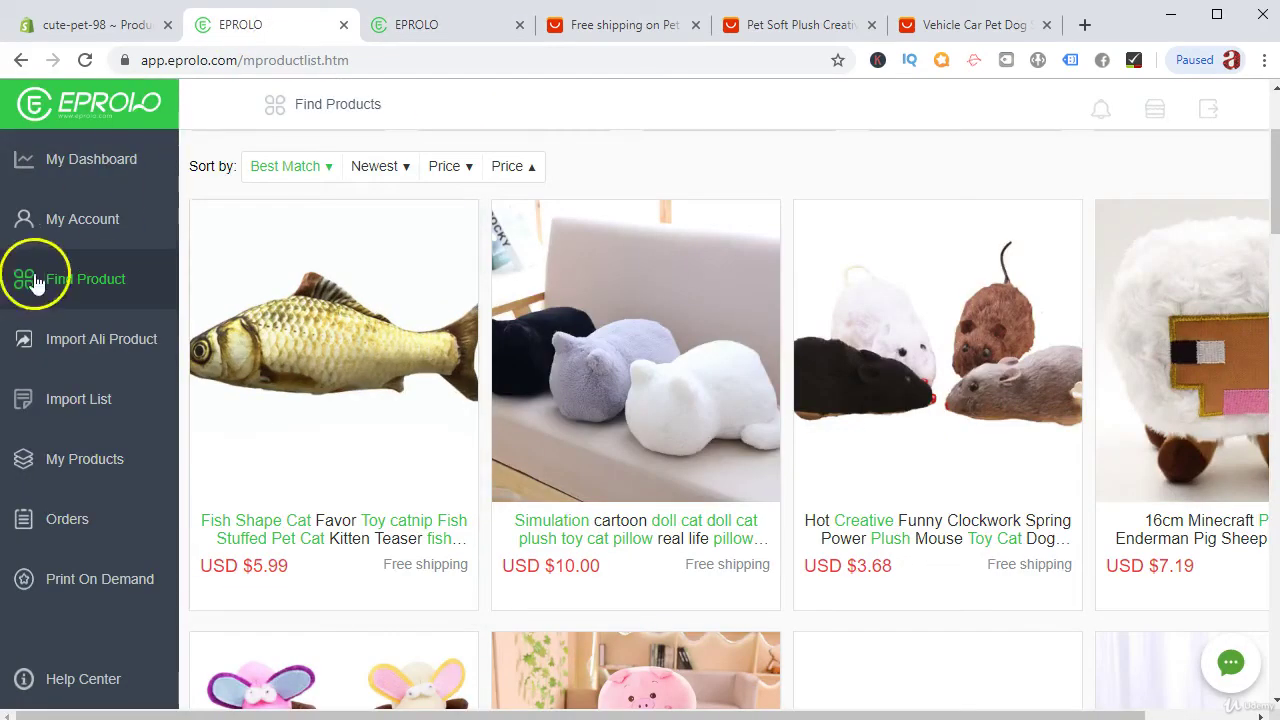
pyautogui.click(100, 397)
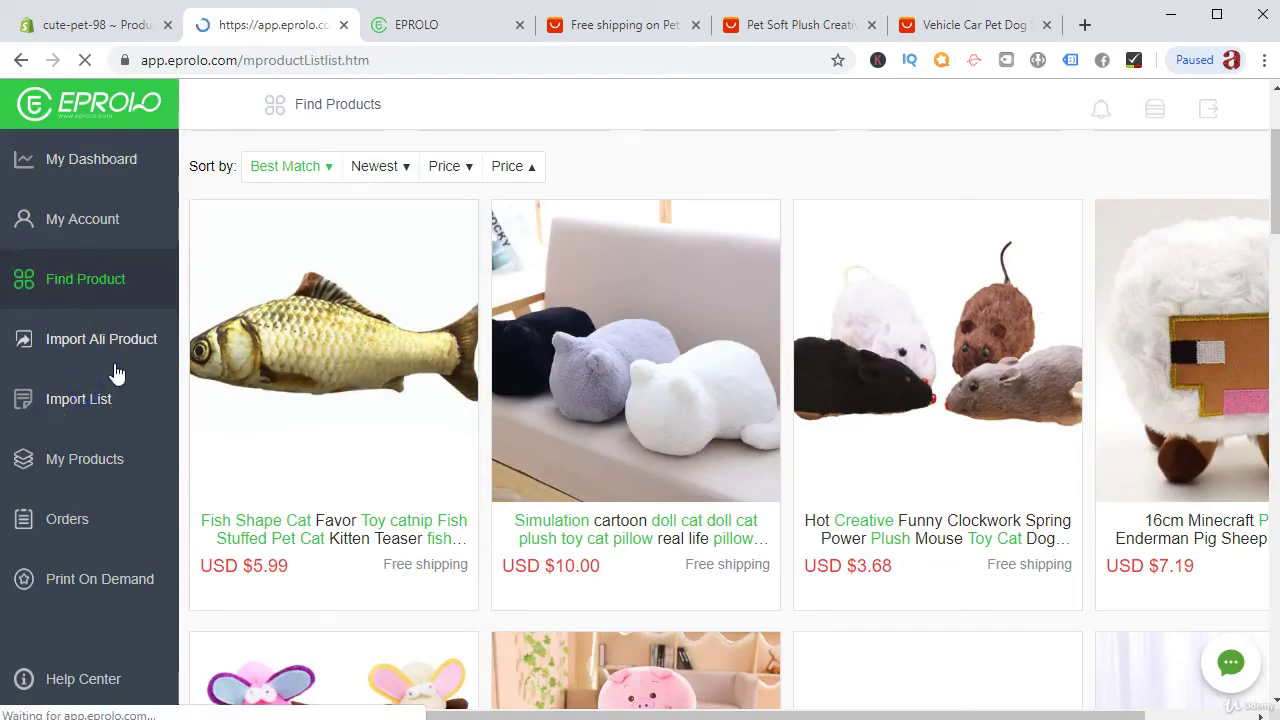
pyautogui.scroll(-6, 522, 360)
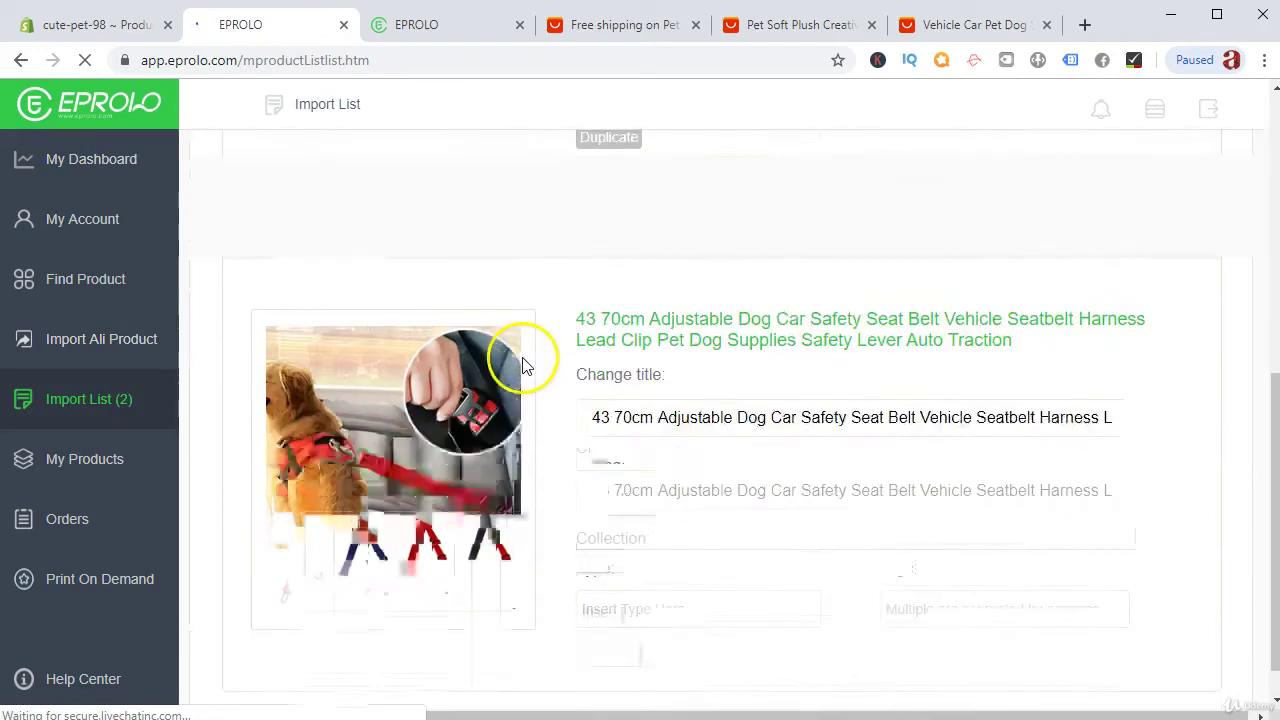
pyautogui.scroll(6, 520, 362)
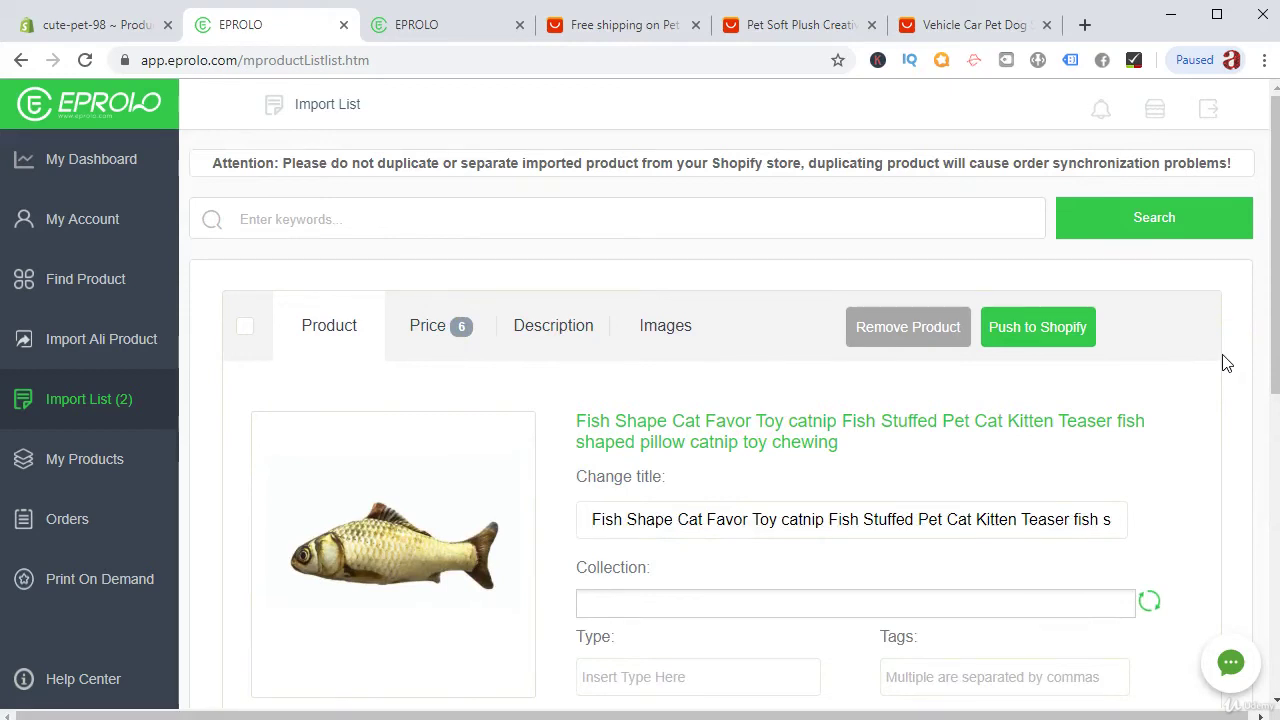
# Replace the fish toy's title with "Fish Toy for Cat".
pyautogui.press('Delete')
pyautogui.press('Delete')
pyautogui.press('Delete')
pyautogui.press('Delete')
pyautogui.press('Delete')
pyautogui.press('Delete')
pyautogui.press('Delete')
pyautogui.press('Delete')
pyautogui.press('Delete')
pyautogui.press('Delete')
pyautogui.press('Delete')
pyautogui.press('Delete')
pyautogui.press('Delete')
pyautogui.press('Delete')
pyautogui.press('Delete')
pyautogui.press('Delete')
pyautogui.press('Delete')
pyautogui.press('Delete')
pyautogui.press('Delete')
pyautogui.press('Delete')
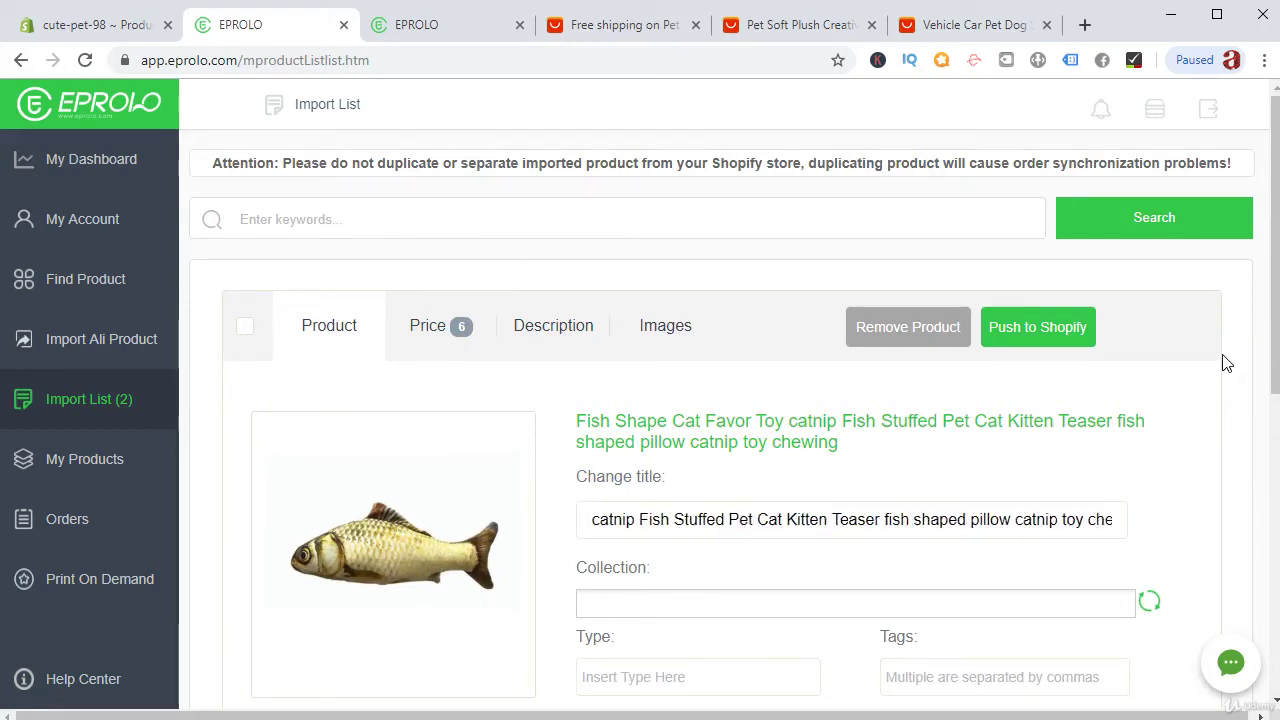
pyautogui.press('Delete')
pyautogui.press('Delete')
pyautogui.press('Delete')
pyautogui.press('Delete')
pyautogui.press('Delete')
pyautogui.press('Delete')
pyautogui.press('Delete')
pyautogui.press('Delete')
pyautogui.press('Delete')
pyautogui.press('Delete')
pyautogui.press('Delete')
pyautogui.press('Delete')
pyautogui.press('Delete')
pyautogui.press('Delete')
pyautogui.press('Delete')
pyautogui.press('Delete')
pyautogui.press('Delete')
pyautogui.press('Delete')
pyautogui.press('Delete')
pyautogui.press('Delete')
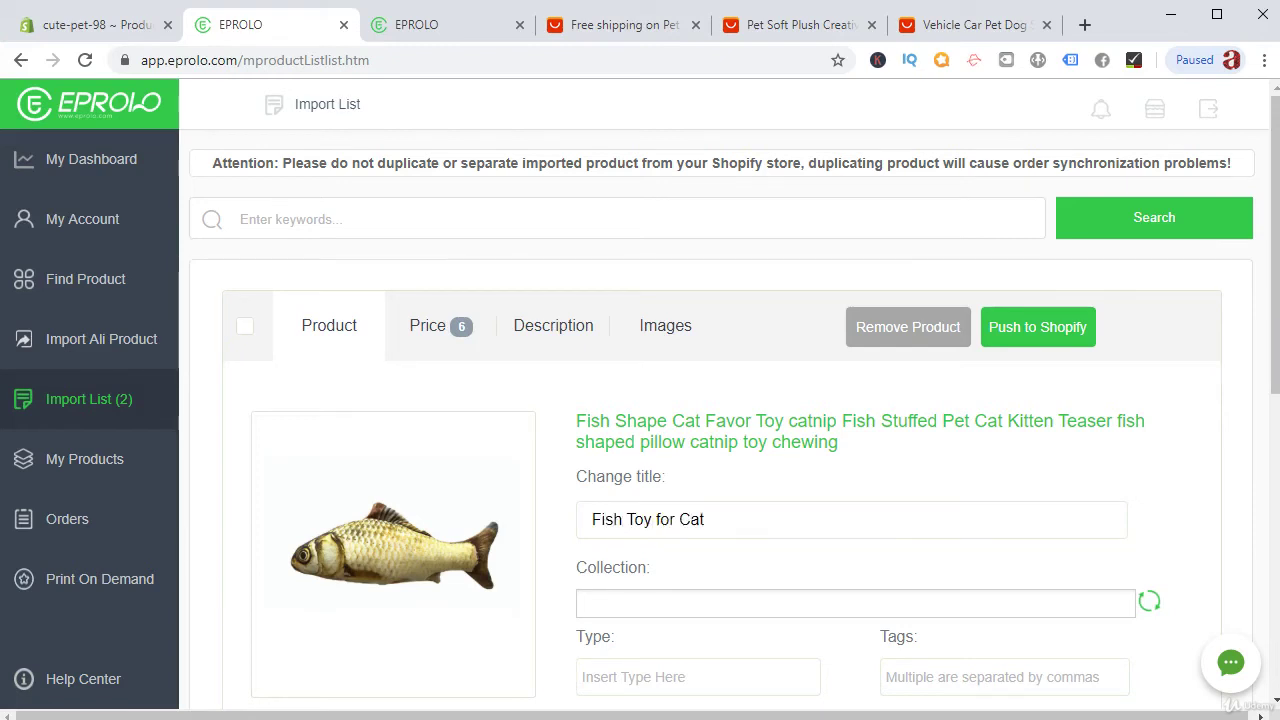
# Set the USD price of all the fish toy's variants to 19.99.
pyautogui.scroll(-1, 691, 491)
pyautogui.click(456, 250)
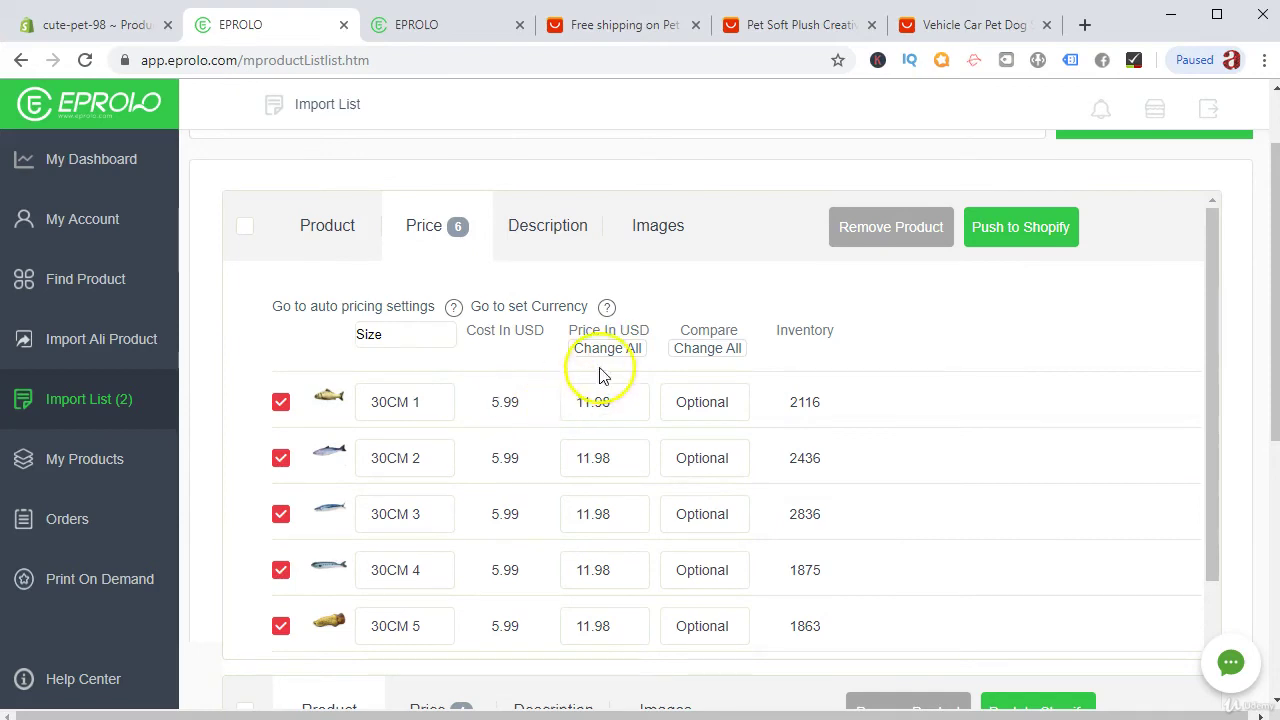
pyautogui.click(608, 350)
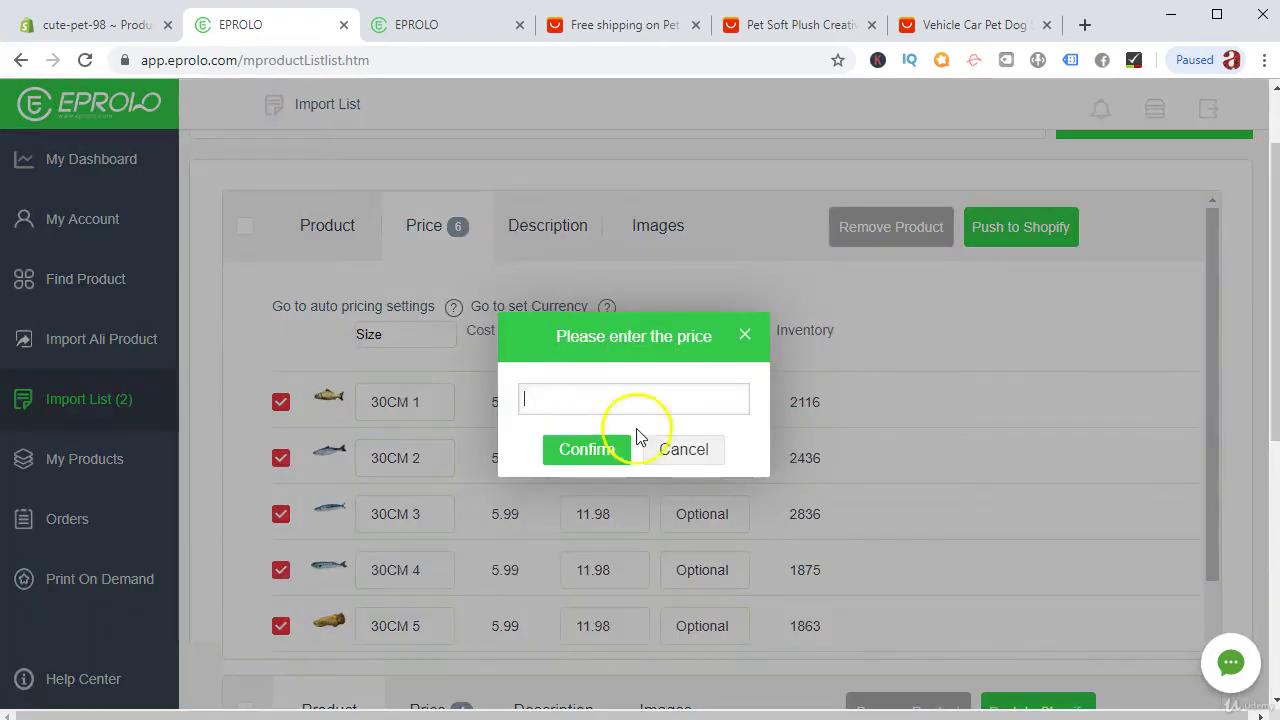
pyautogui.write('19.99')
pyautogui.click(809, 422)
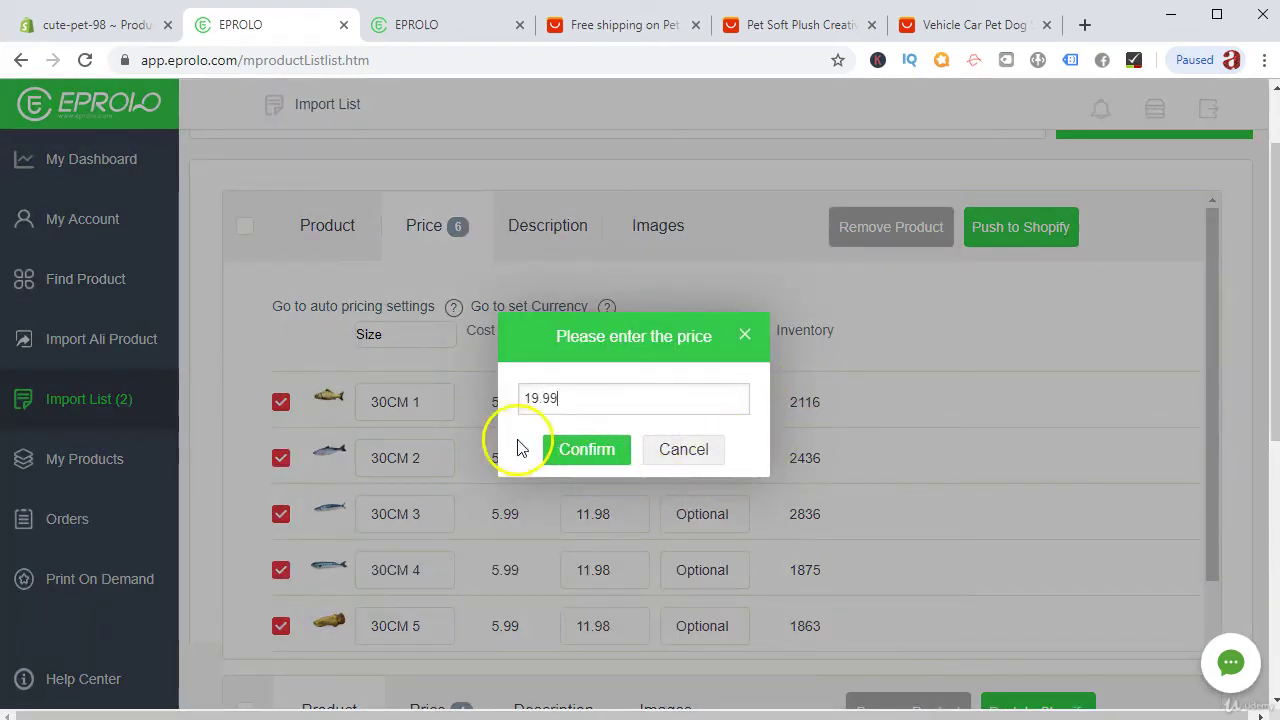
pyautogui.click(575, 449)
# Set the compare price of all the fish toy's variants to 39.99 and check the variant list.
pyautogui.click(718, 350)
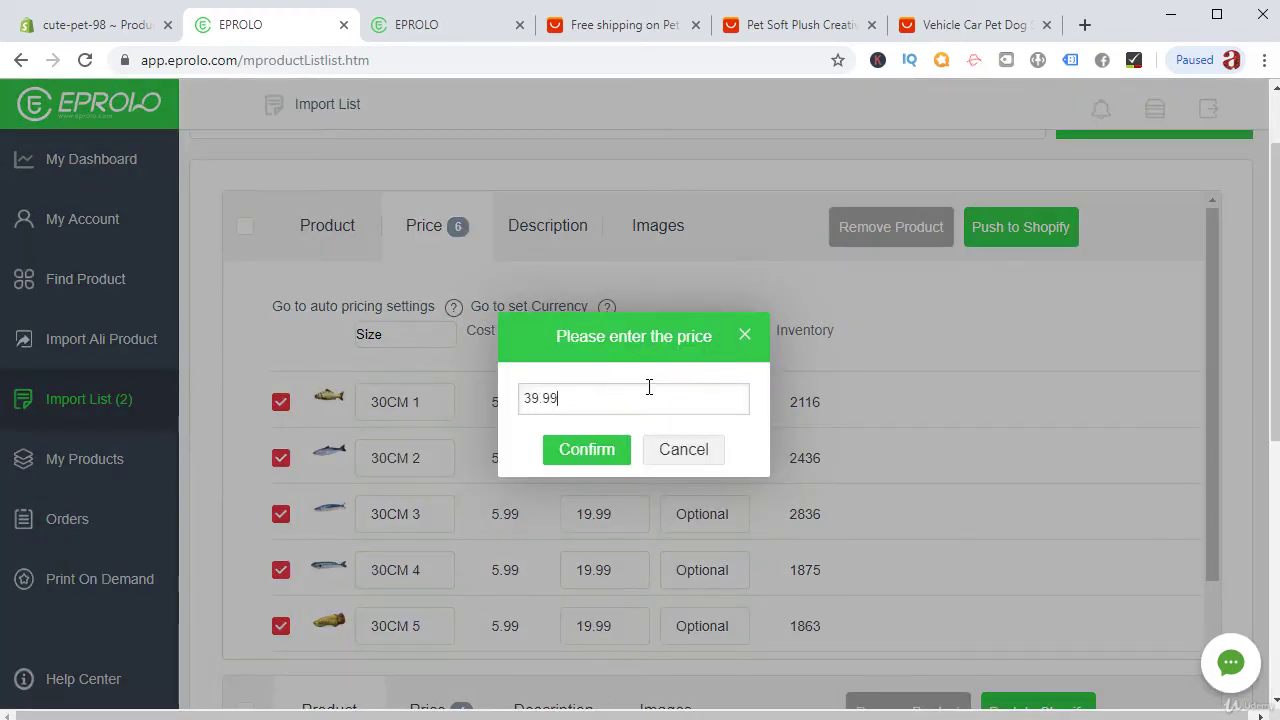
pyautogui.click(587, 450)
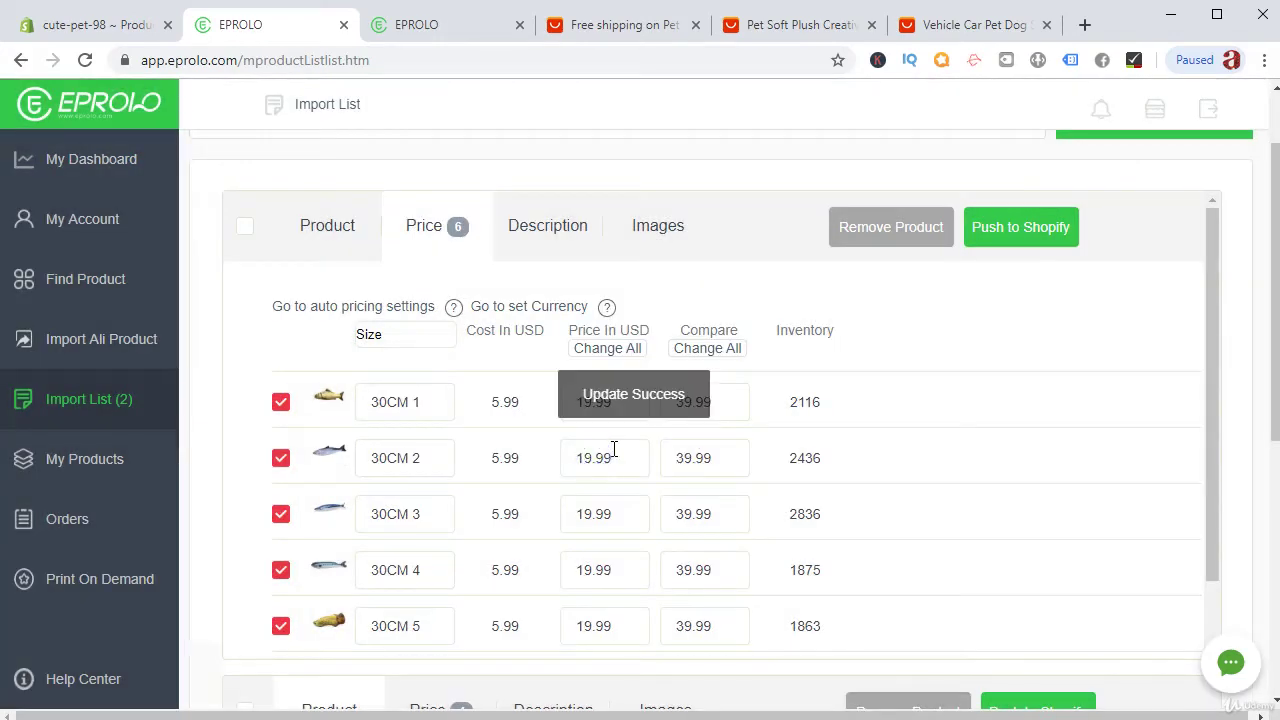
pyautogui.scroll(-3, 614, 450)
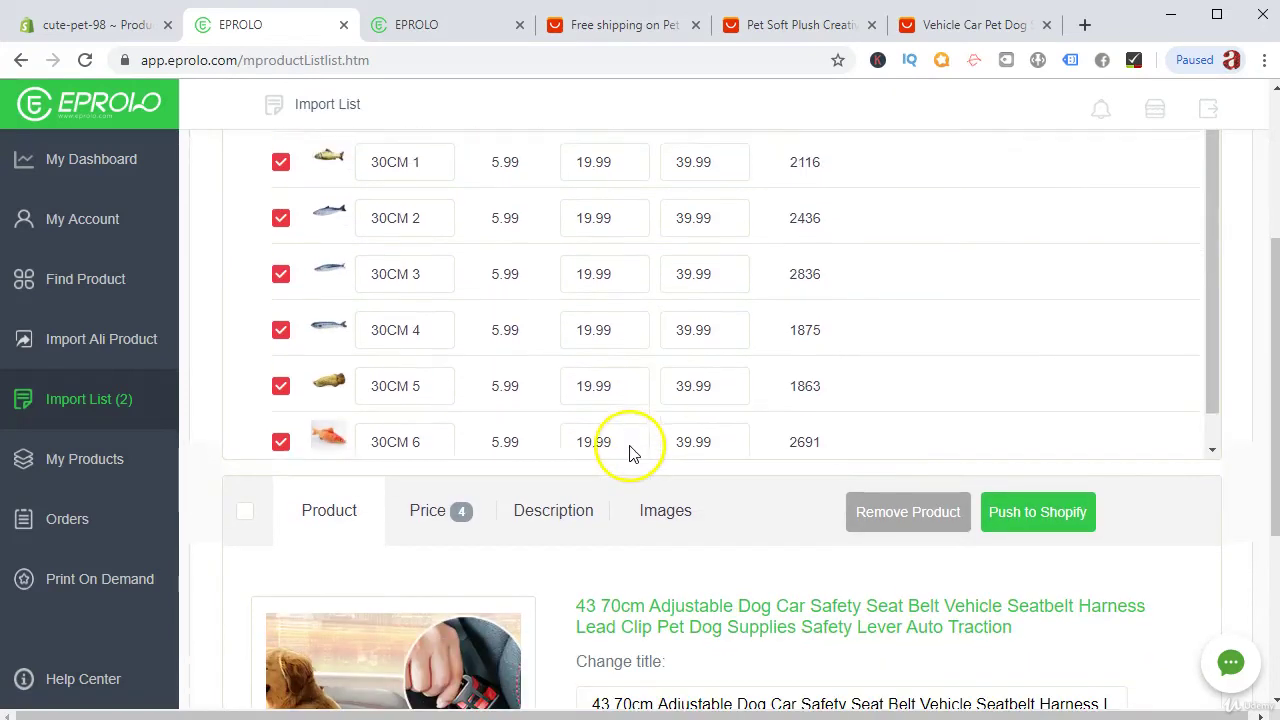
pyautogui.scroll(1, 629, 450)
pyautogui.scroll(-2, 323, 177)
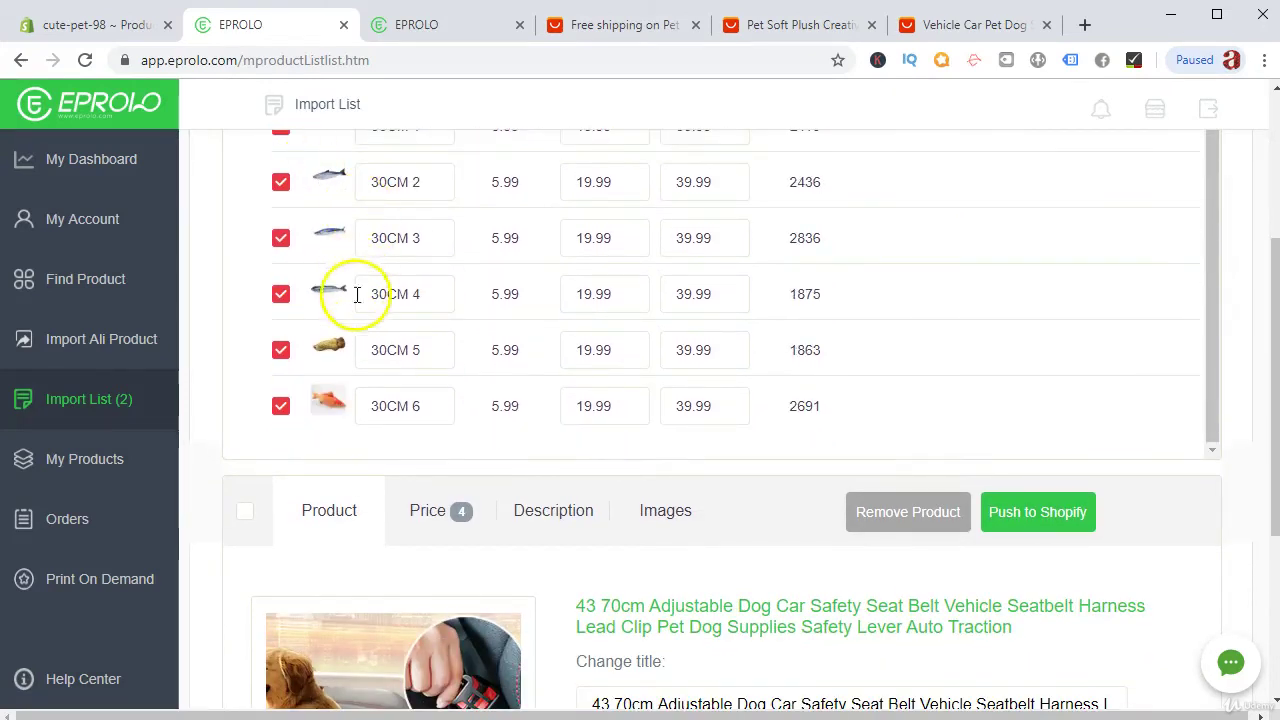
pyautogui.scroll(5, 1017, 300)
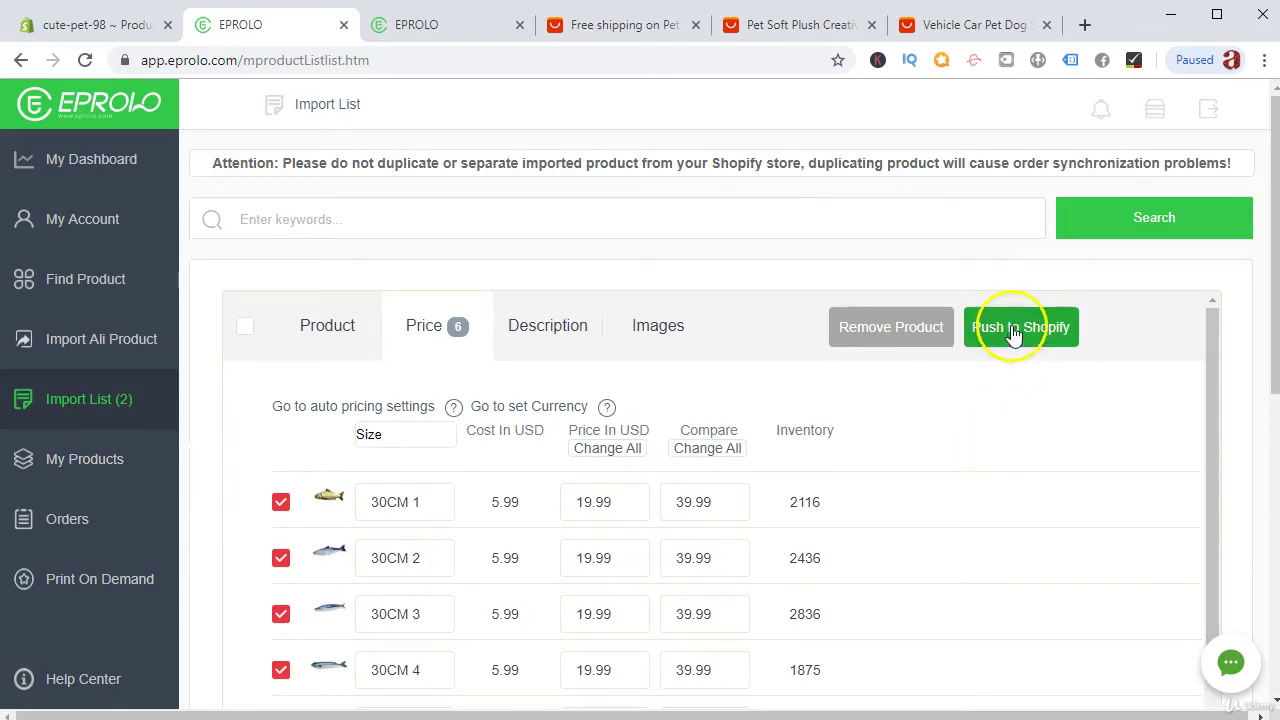
# Review the fish toy's description text and the pictures inside it.
pyautogui.click(518, 345)
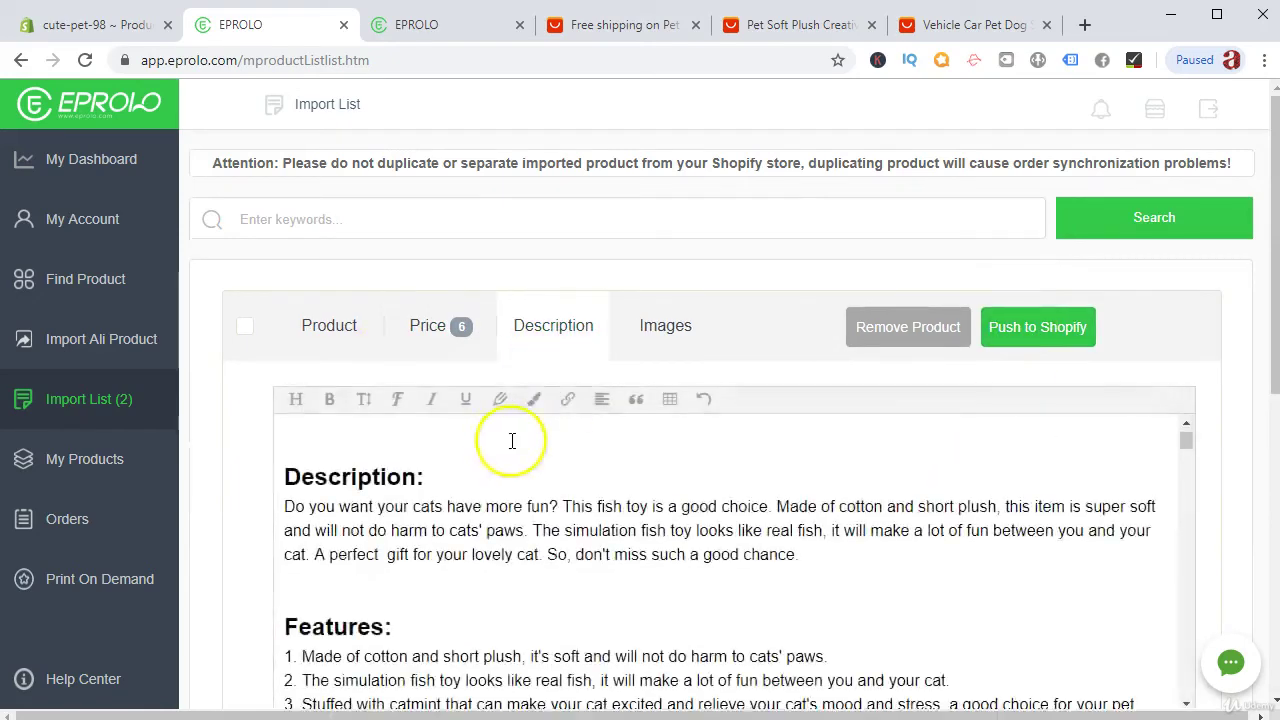
pyautogui.scroll(-3, 560, 430)
pyautogui.scroll(2, 570, 420)
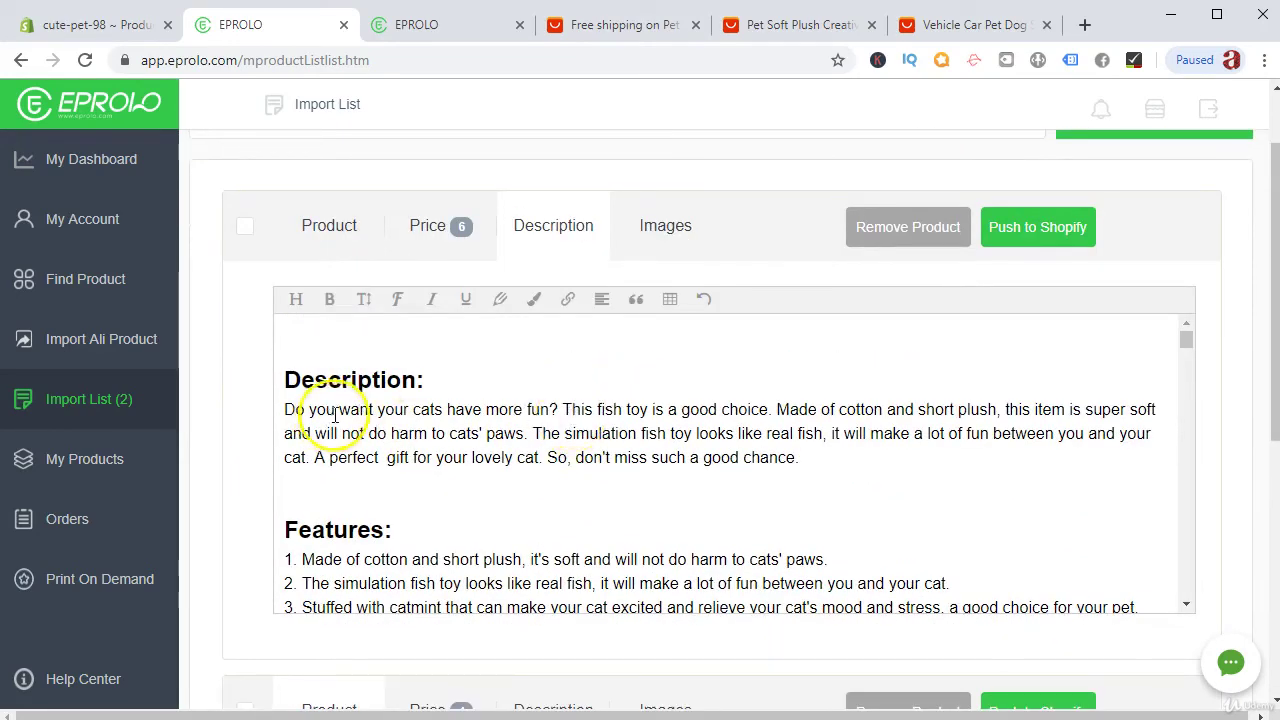
pyautogui.scroll(-10, 541, 425)
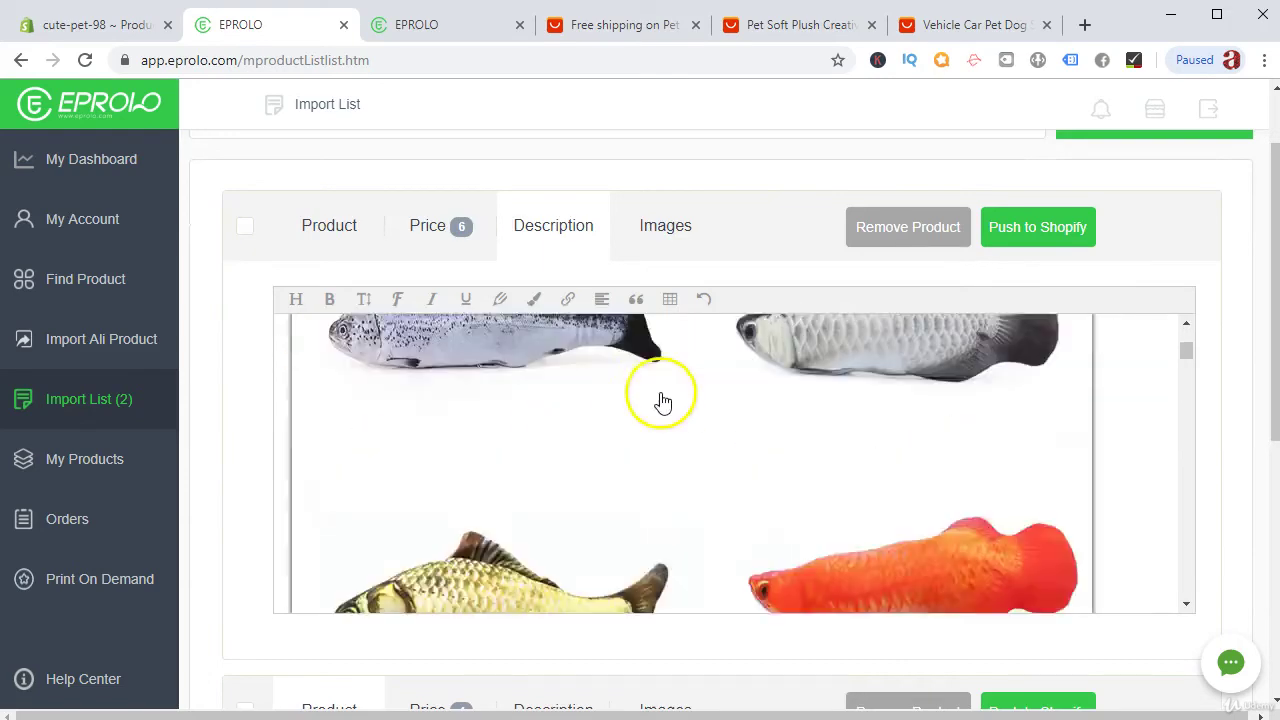
pyautogui.scroll(-3, 657, 446)
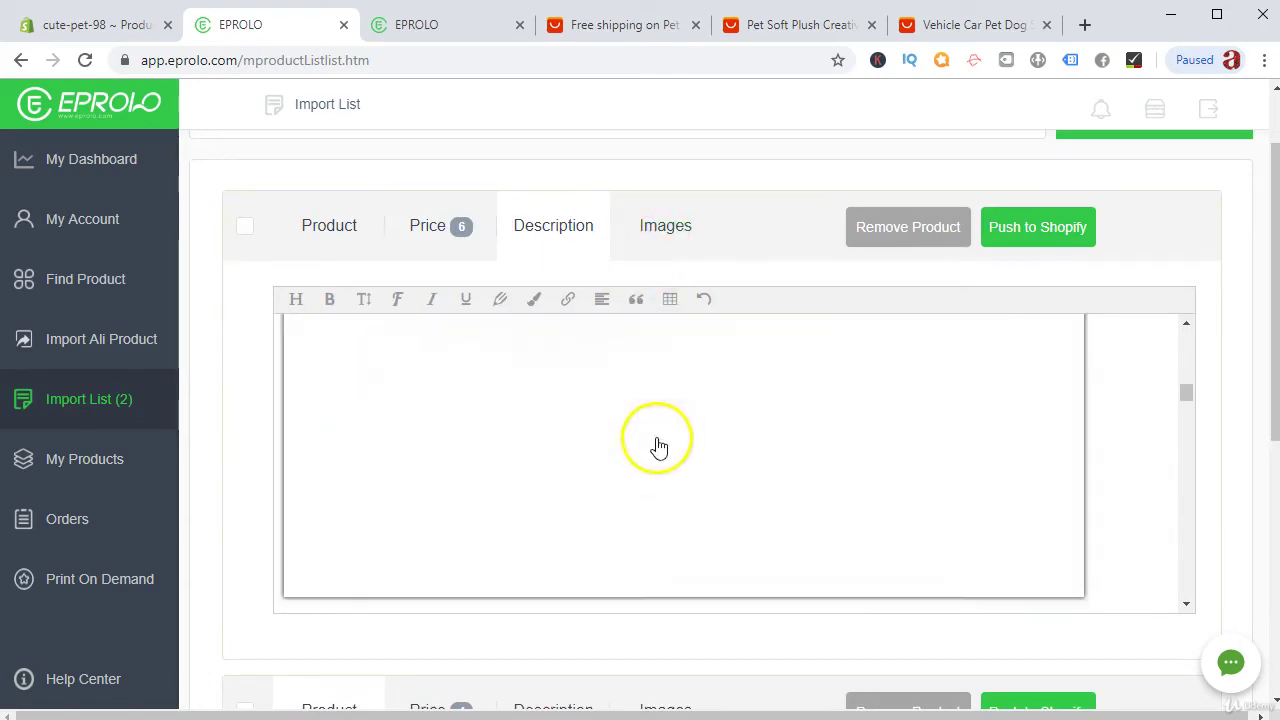
# Check the fish toy's product images and push the product to Shopify.
pyautogui.click(655, 240)
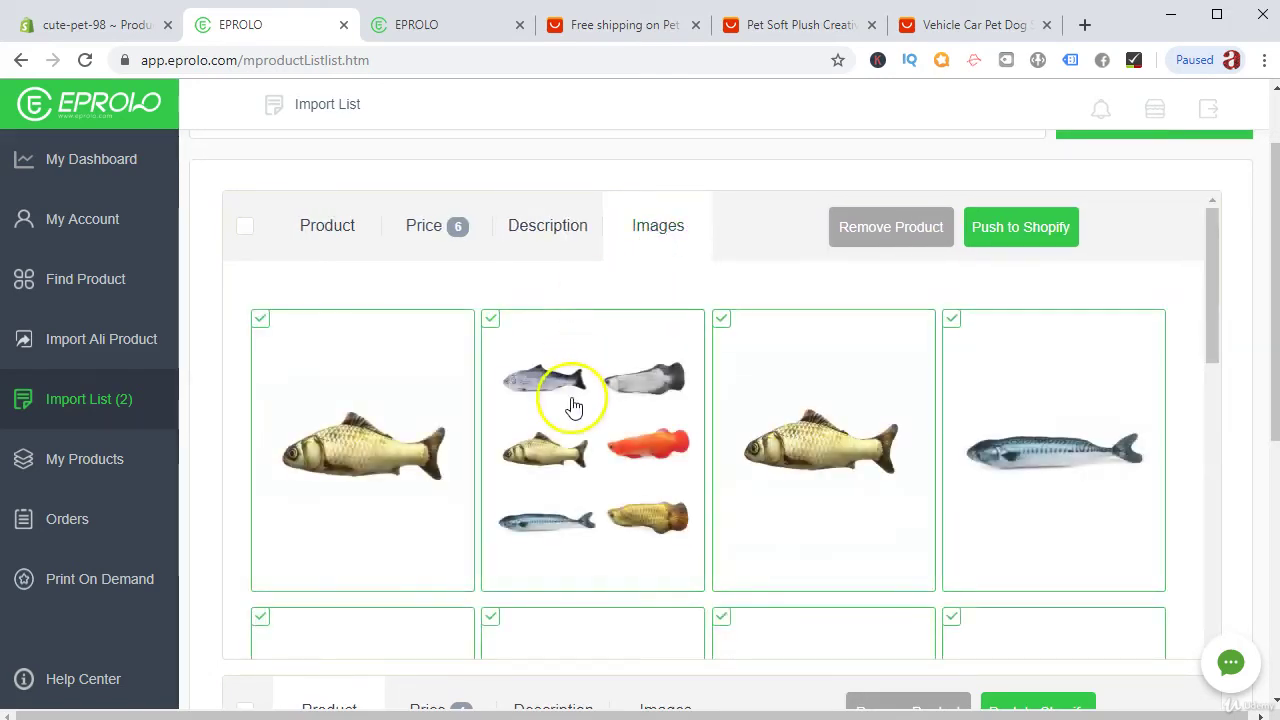
pyautogui.scroll(-3, 573, 405)
pyautogui.scroll(-3, 600, 420)
pyautogui.scroll(10, 749, 463)
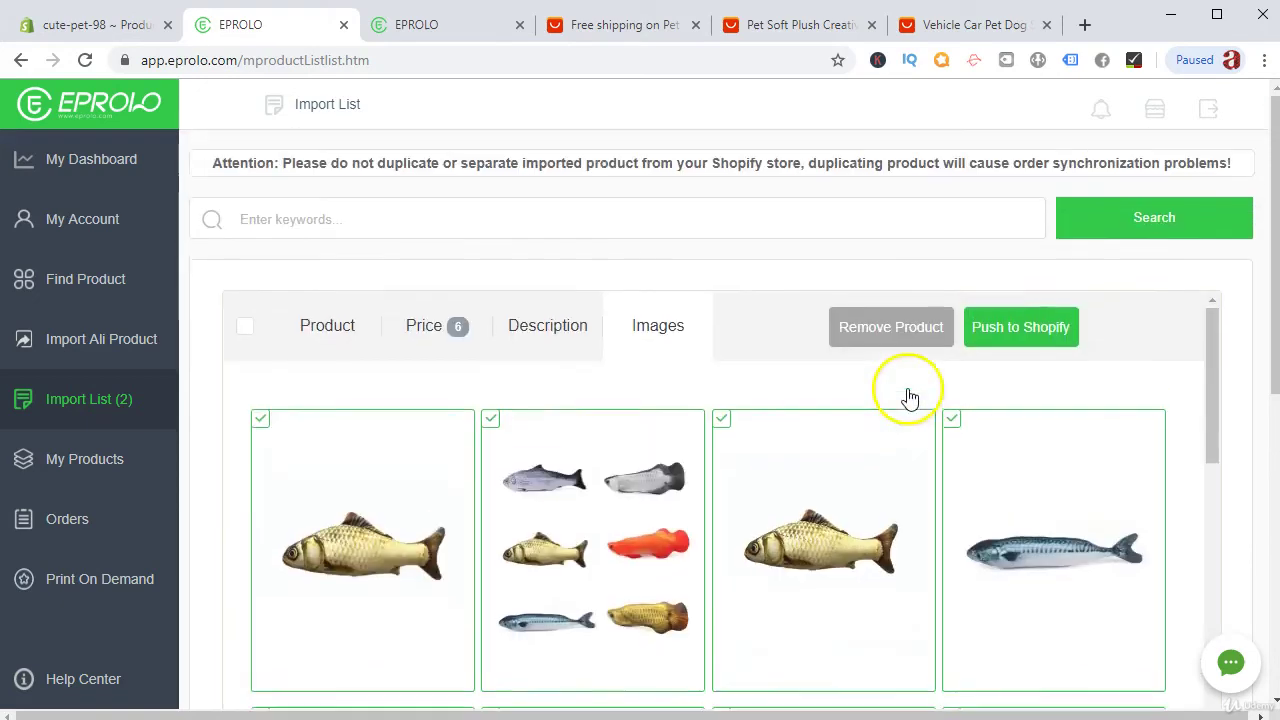
pyautogui.click(1000, 329)
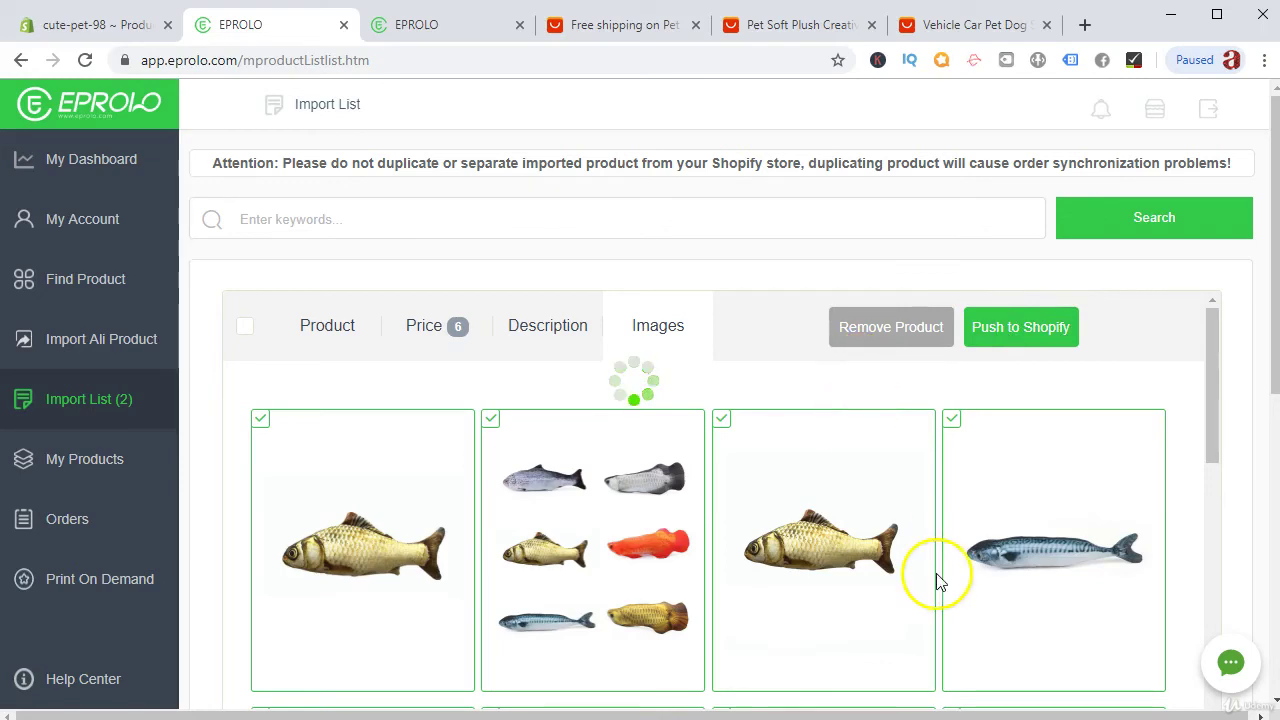
# Replace the dog car seat belt's title with "Car Safety Belt for Dogs".
pyautogui.scroll(-3, 760, 519)
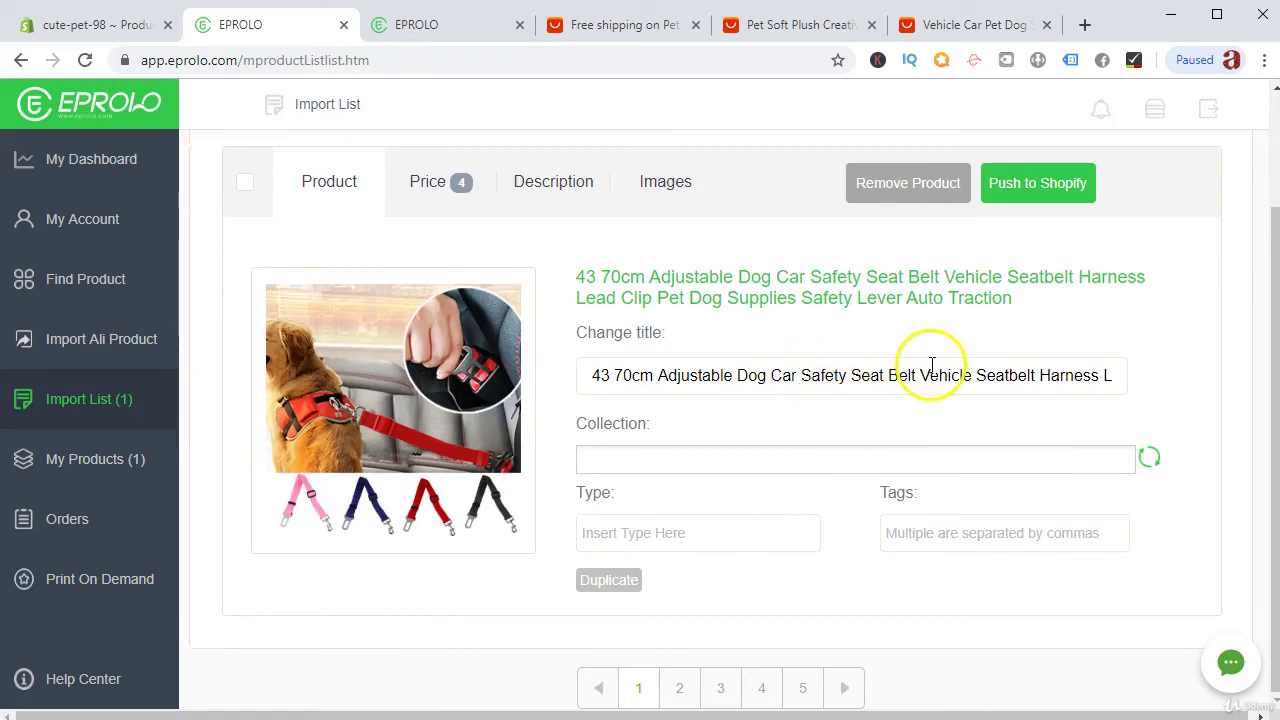
pyautogui.moveTo(586, 372); pyautogui.dragTo(1238, 410)
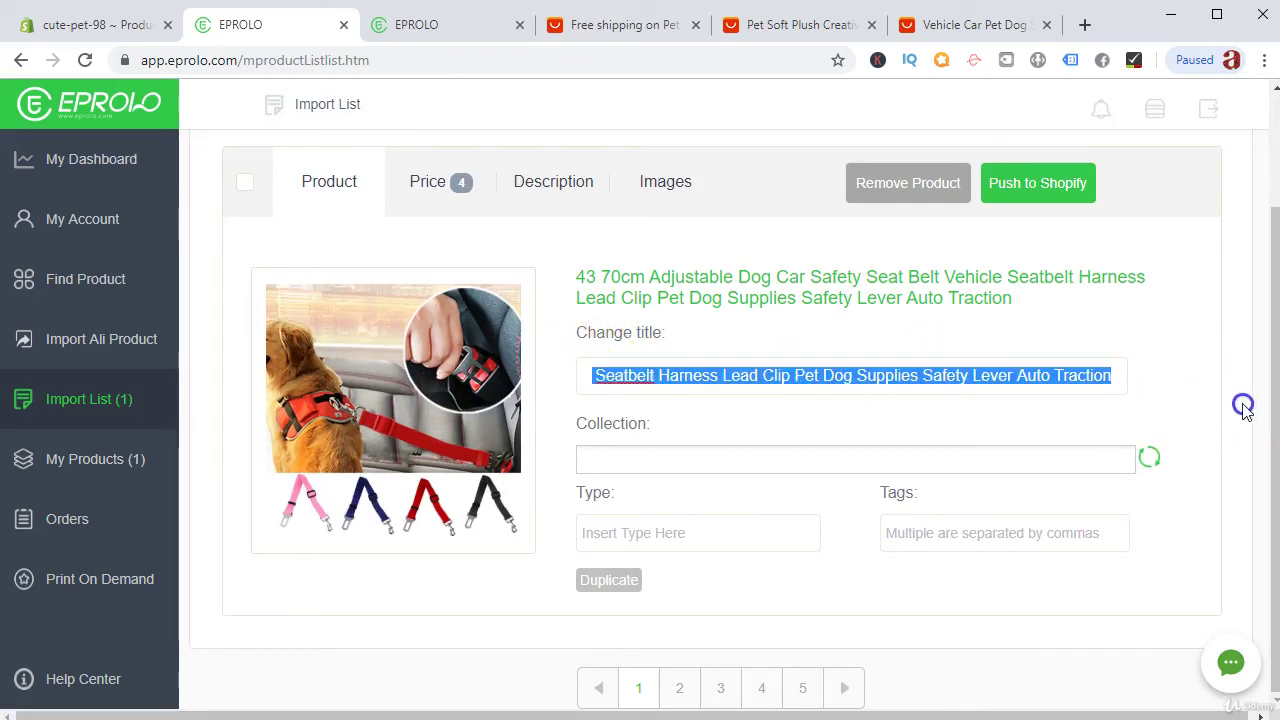
pyautogui.press('BackSpace')
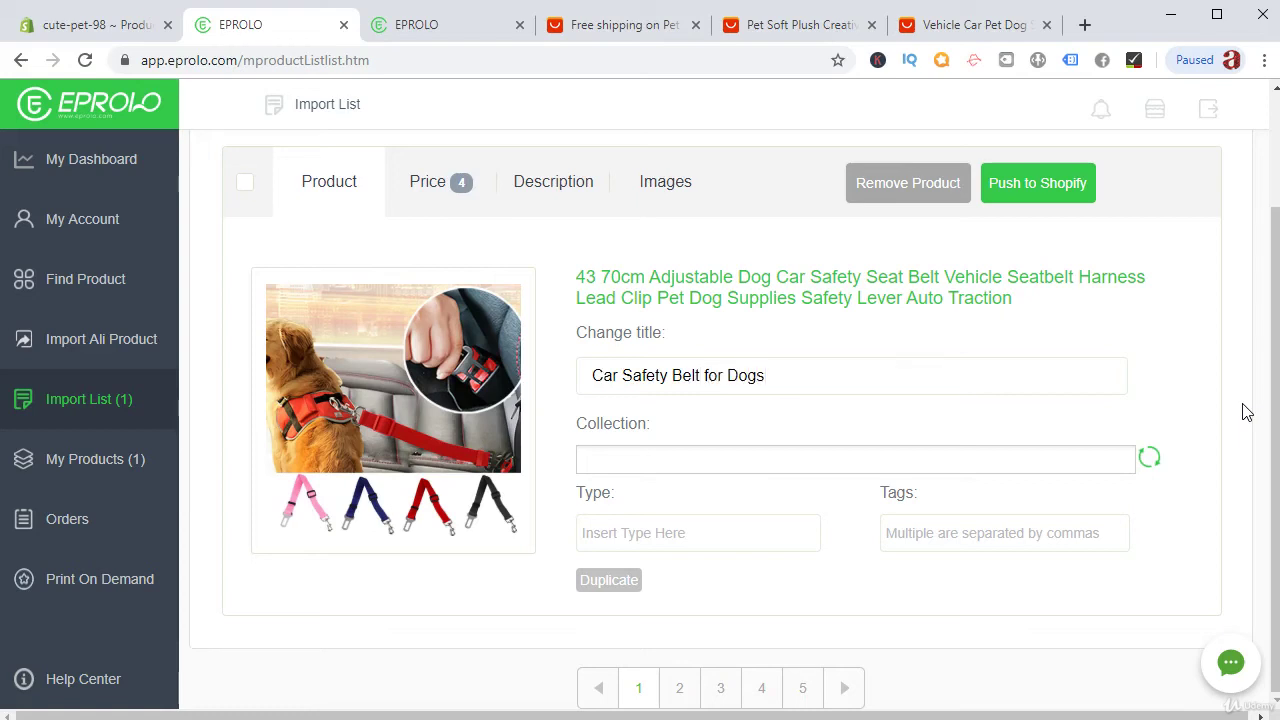
# Set all the dog seat belt's variants to a USD price of 19.99 and a compare price of 39.99.
pyautogui.click(449, 152)
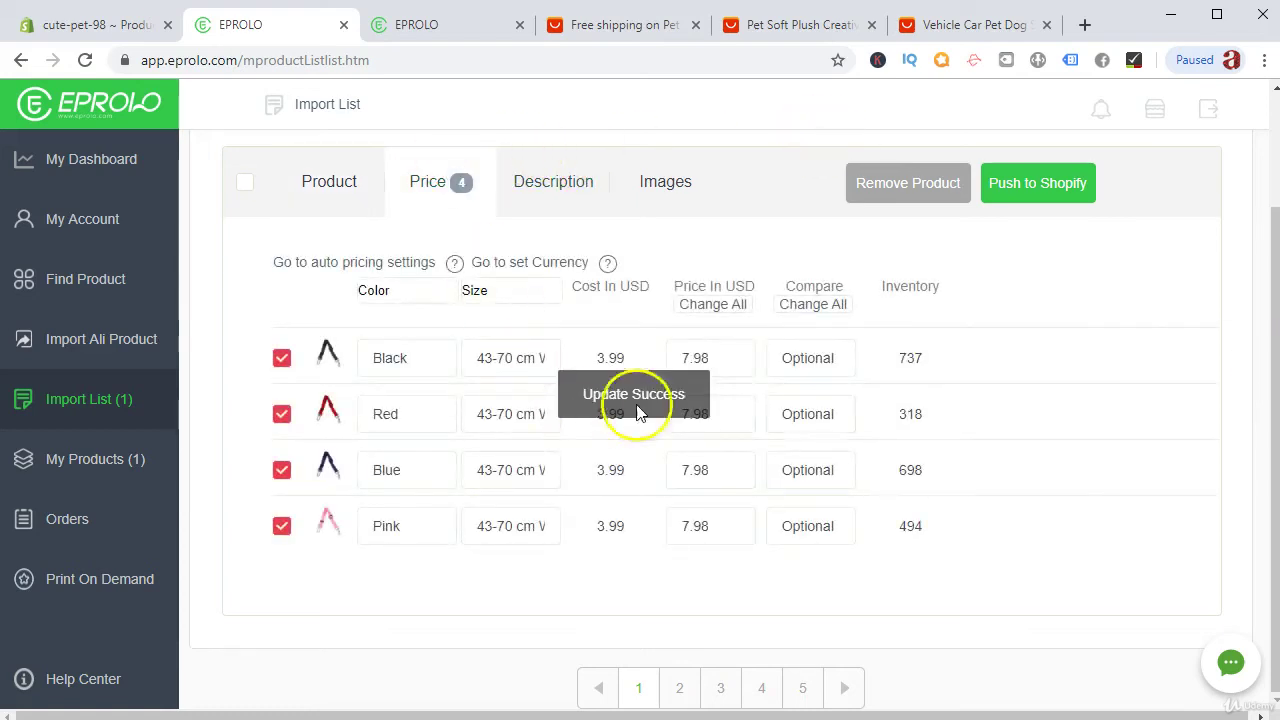
pyautogui.click(710, 304)
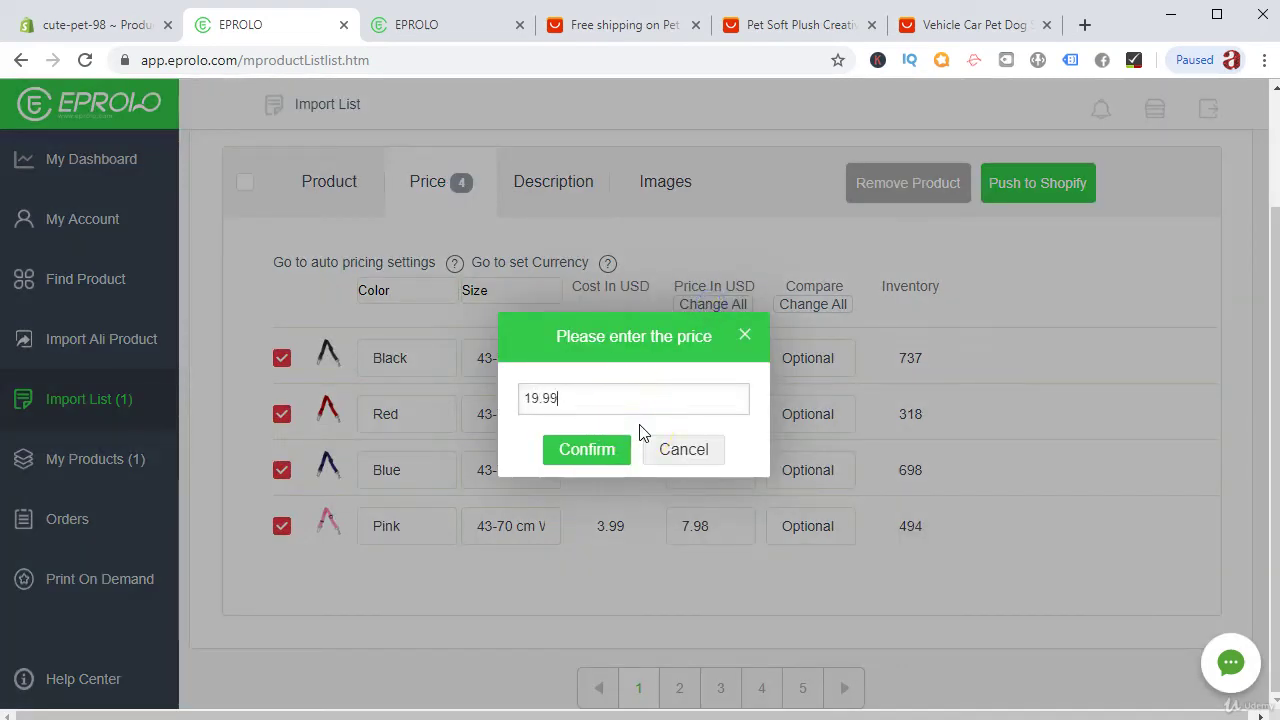
pyautogui.click(556, 453)
pyautogui.click(828, 305)
pyautogui.click(566, 453)
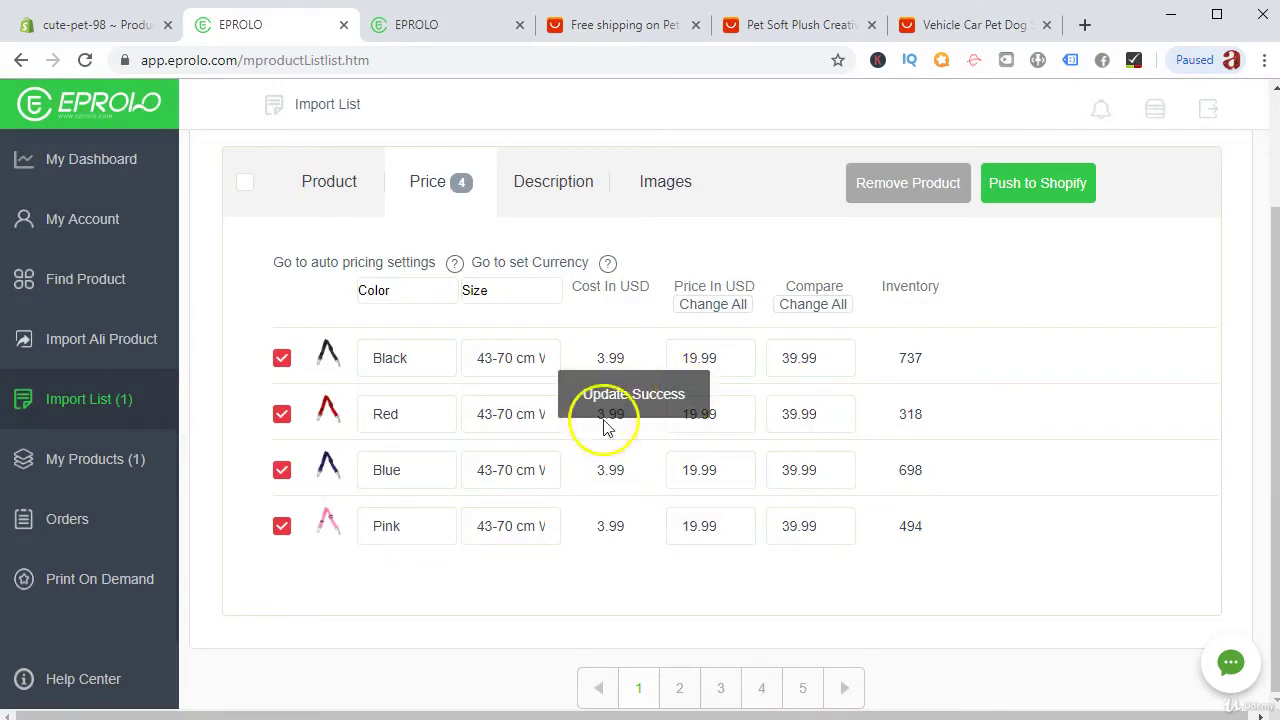
# Review the dog seat belt's description and product images, and push the product to Shopify.
pyautogui.click(522, 204)
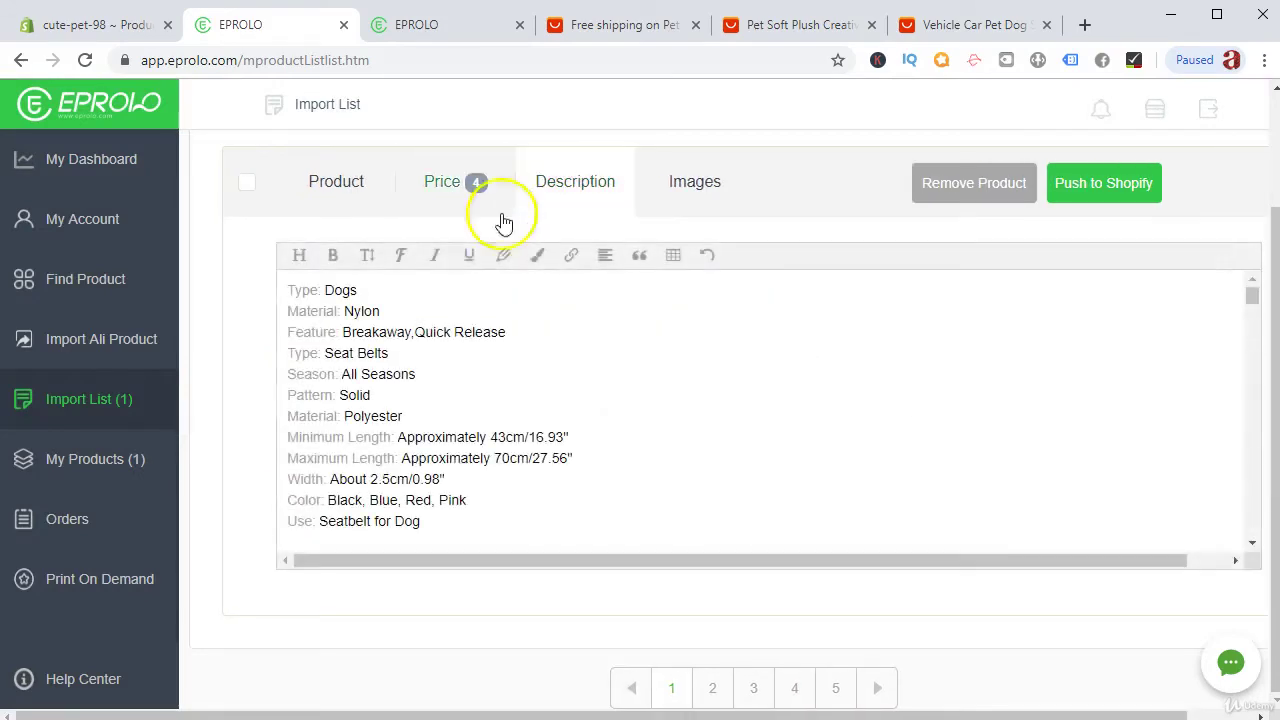
pyautogui.scroll(-6, 640, 375)
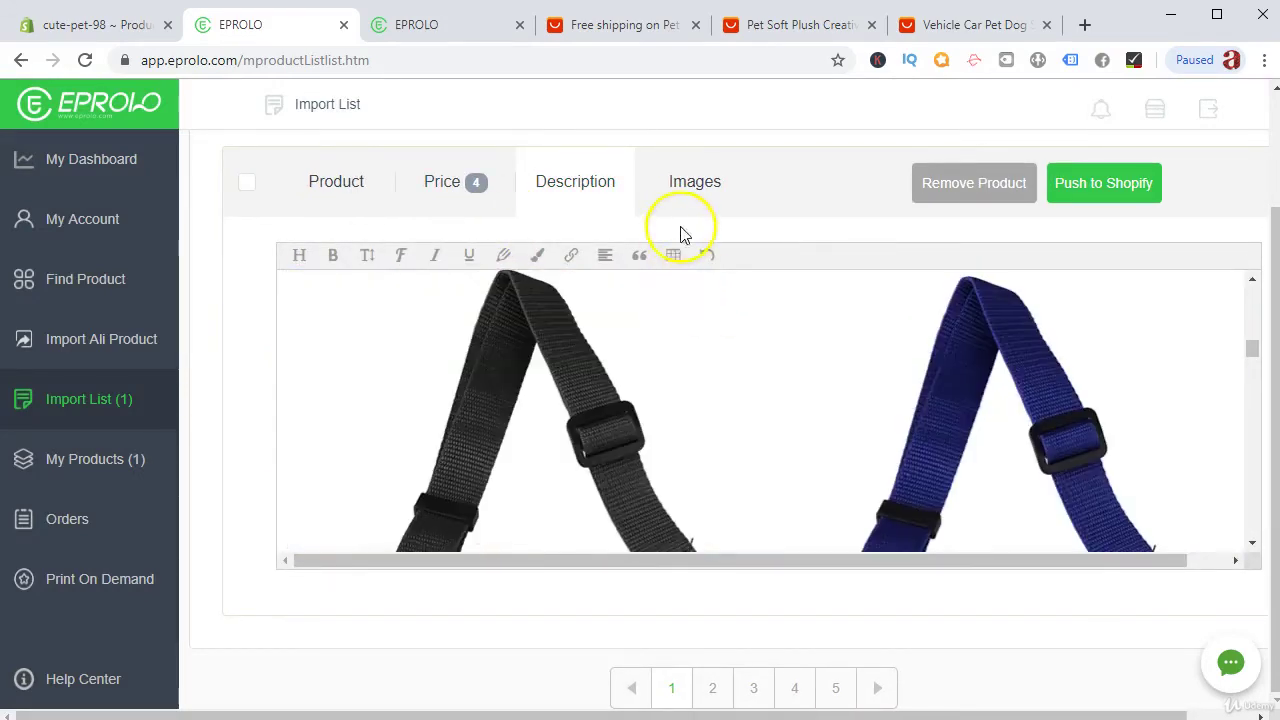
pyautogui.click(692, 183)
pyautogui.scroll(-5, 714, 434)
pyautogui.scroll(5, 760, 420)
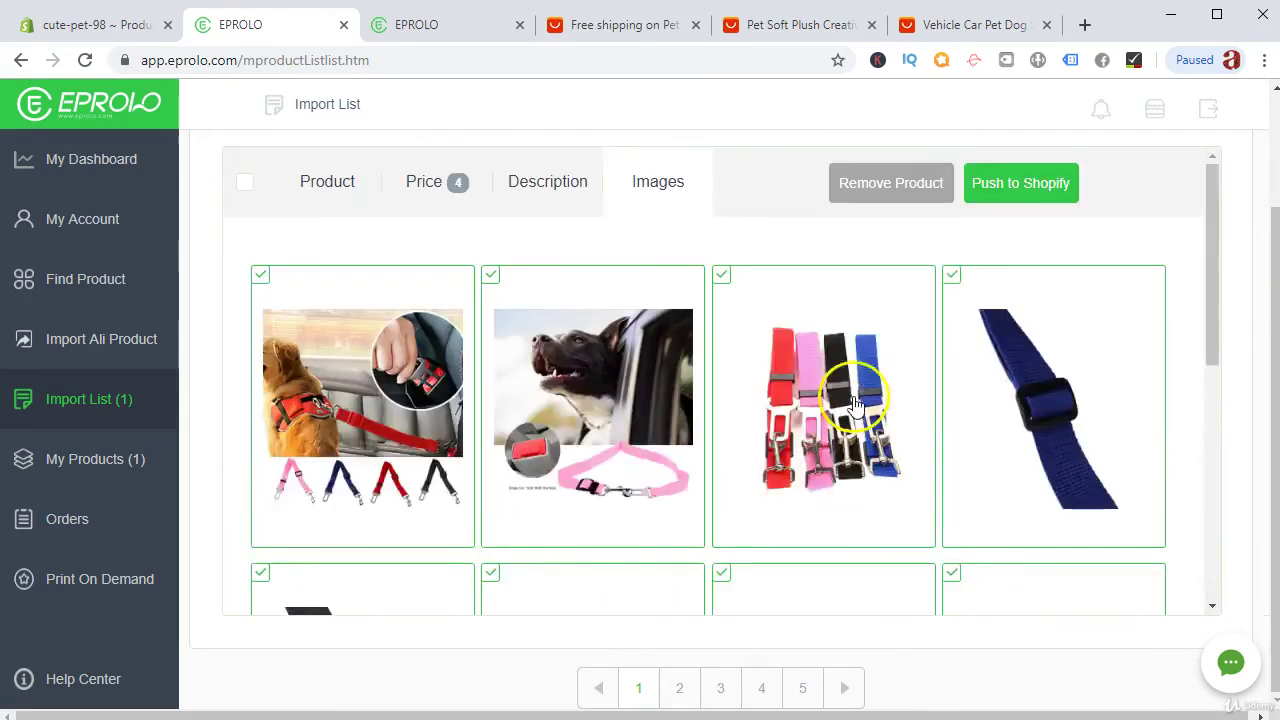
pyautogui.scroll(3, 853, 402)
pyautogui.click(995, 340)
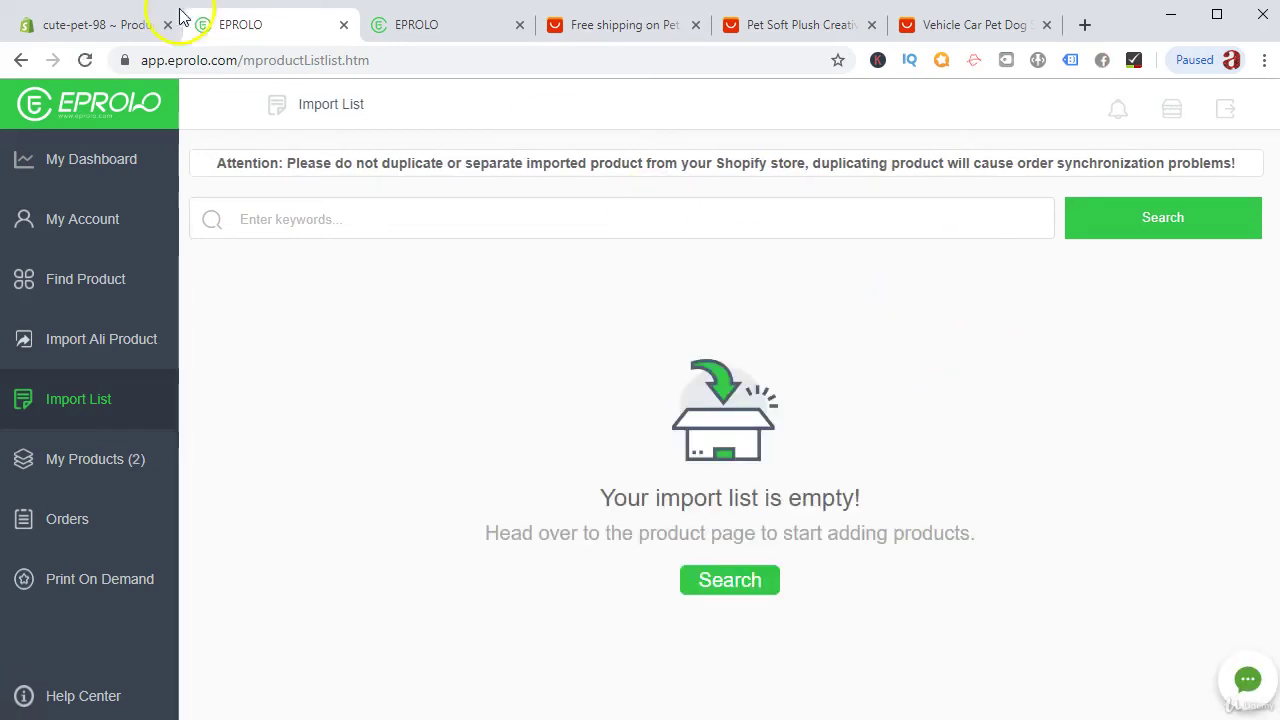
# Switch to the Shopify admin and check the full product list for the pushed products.
pyautogui.click(86, 22)
pyautogui.click(108, 234)
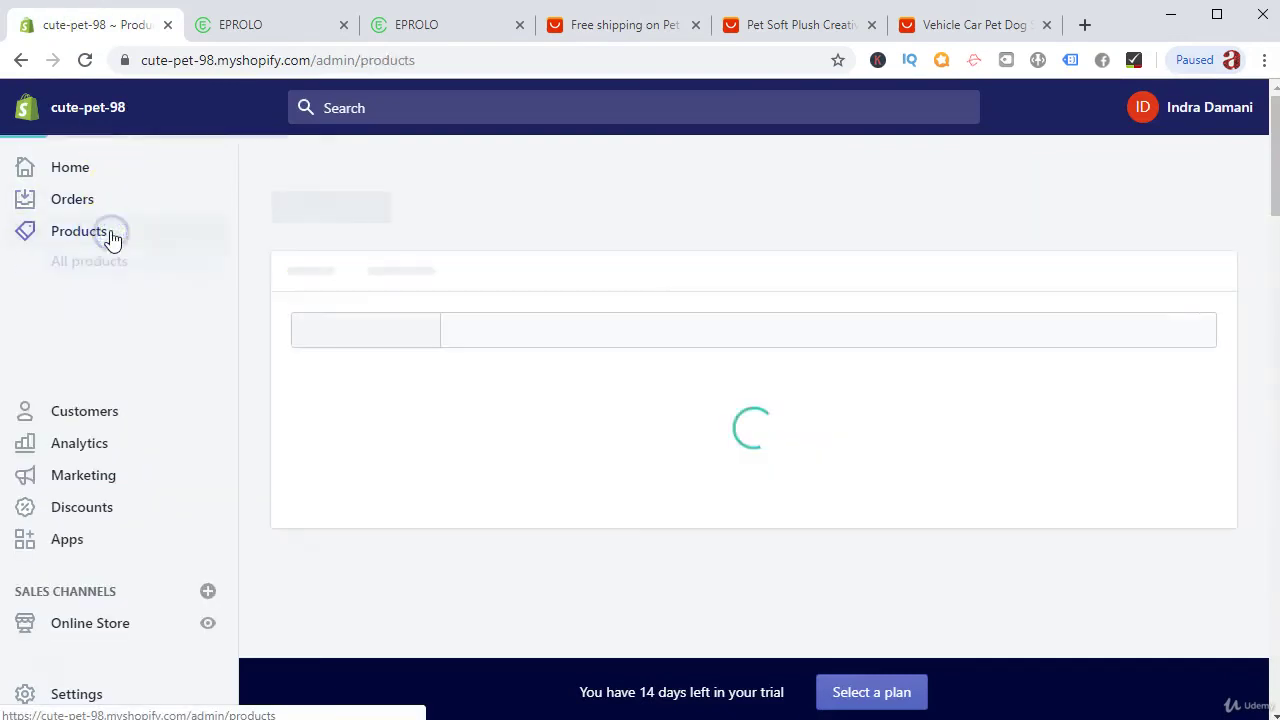
pyautogui.click(57, 268)
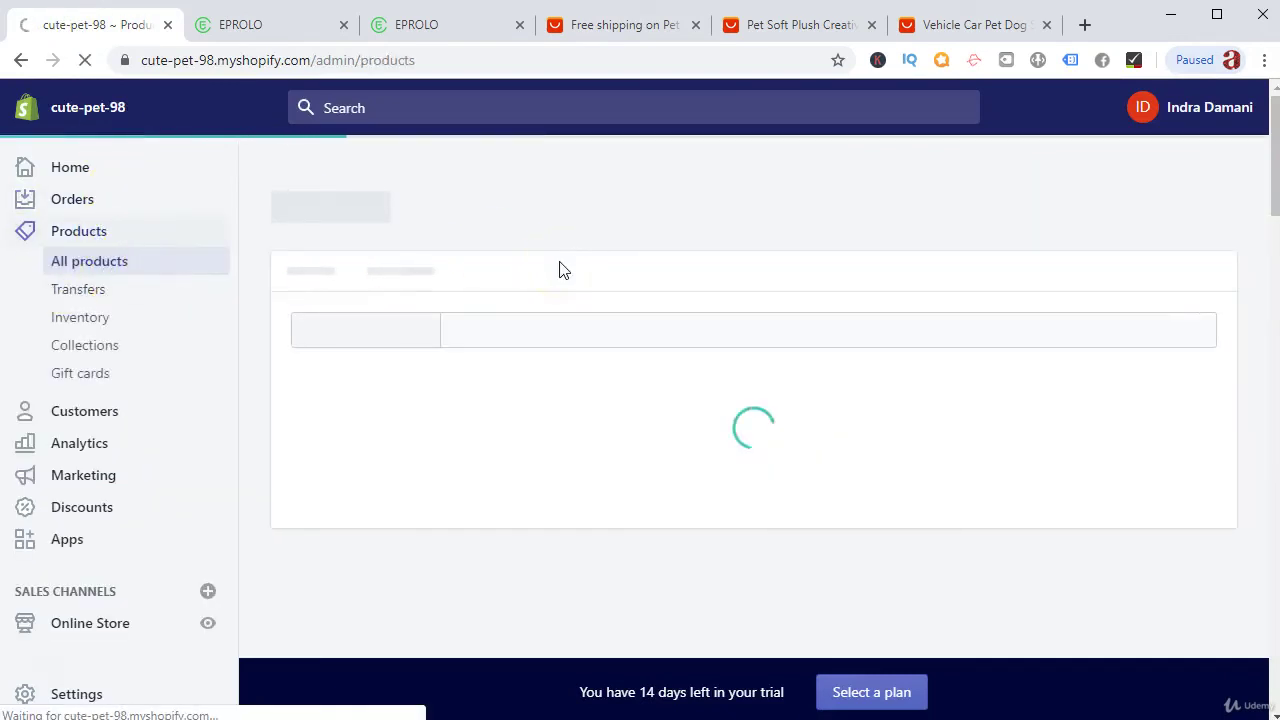
pyautogui.click(560, 273)
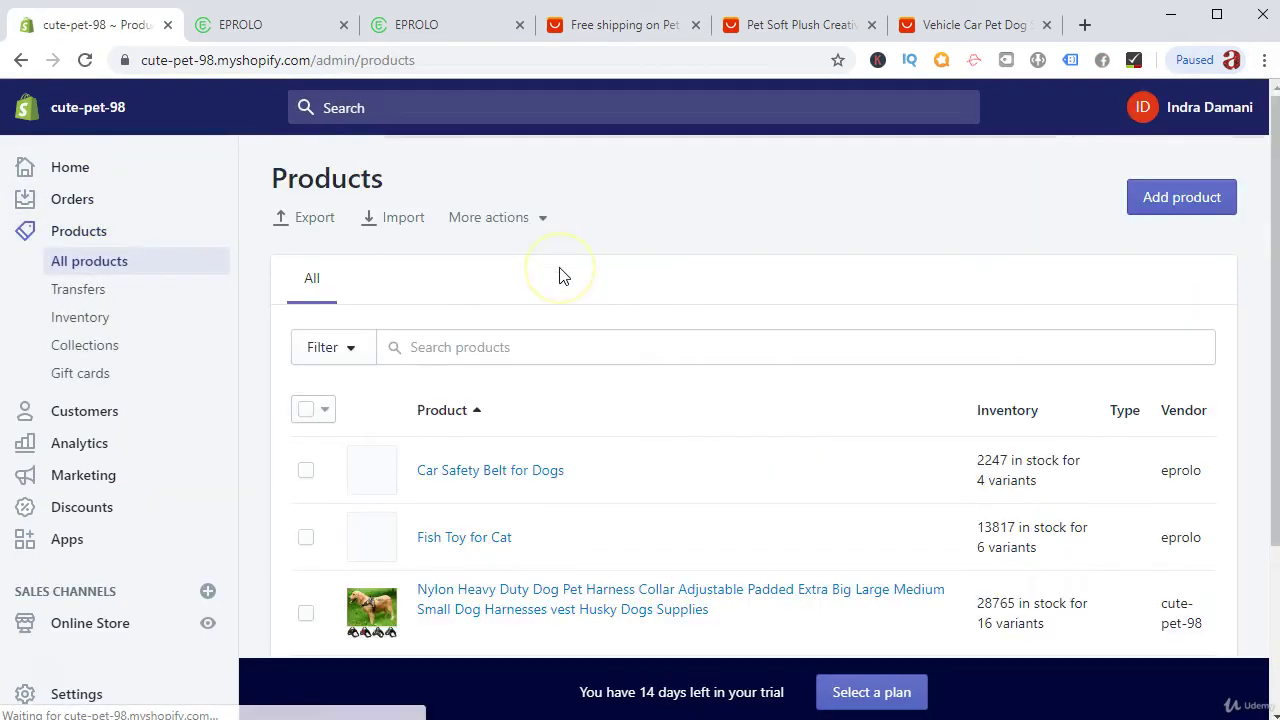
pyautogui.scroll(-3, 540, 349)
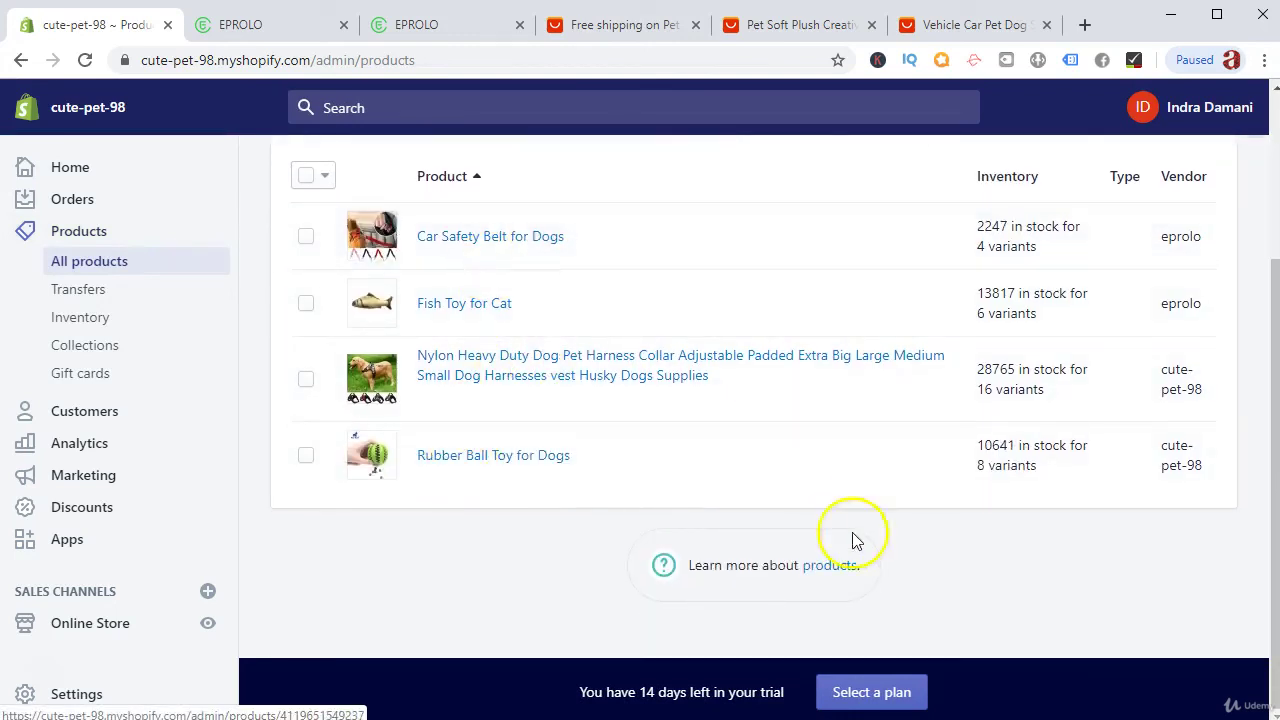